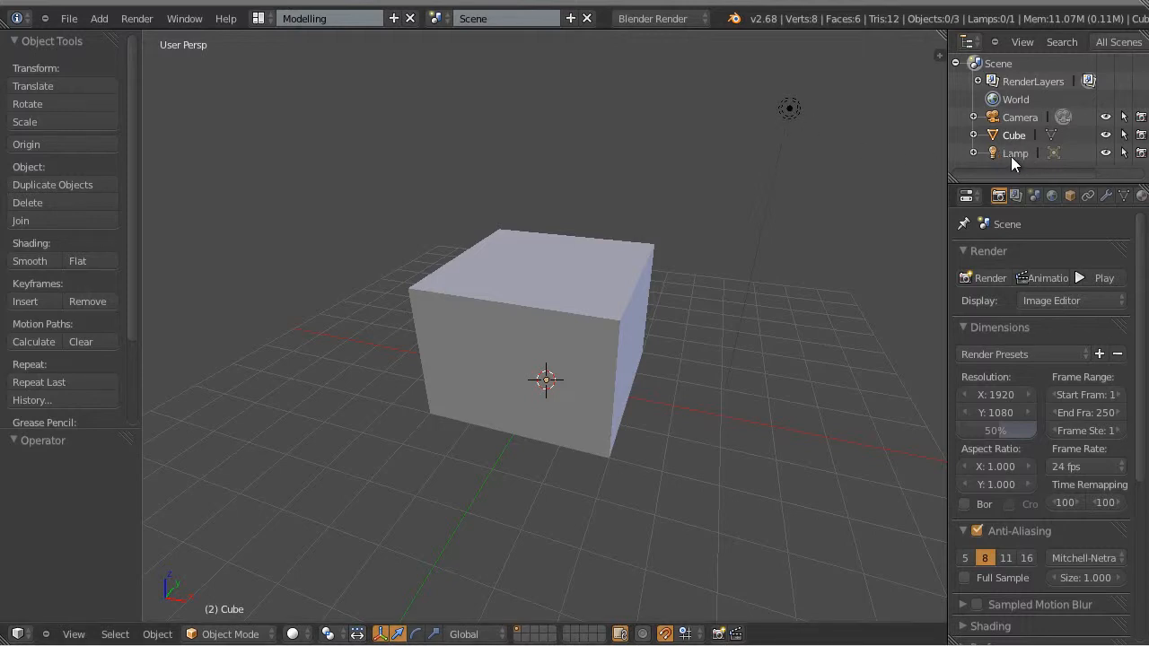
Delete the lamp from the scene
{"action": "right_click", "coordinate": [790, 110]}
{"action": "key", "text": "x"}
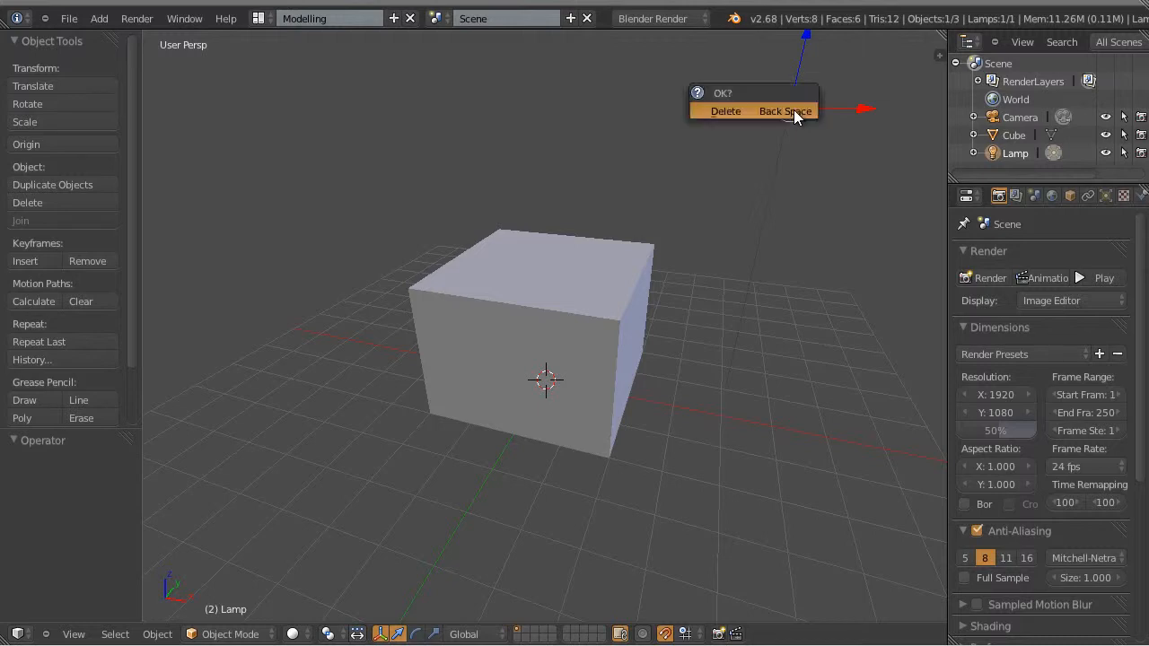
{"action": "left_click", "coordinate": [738, 112]}
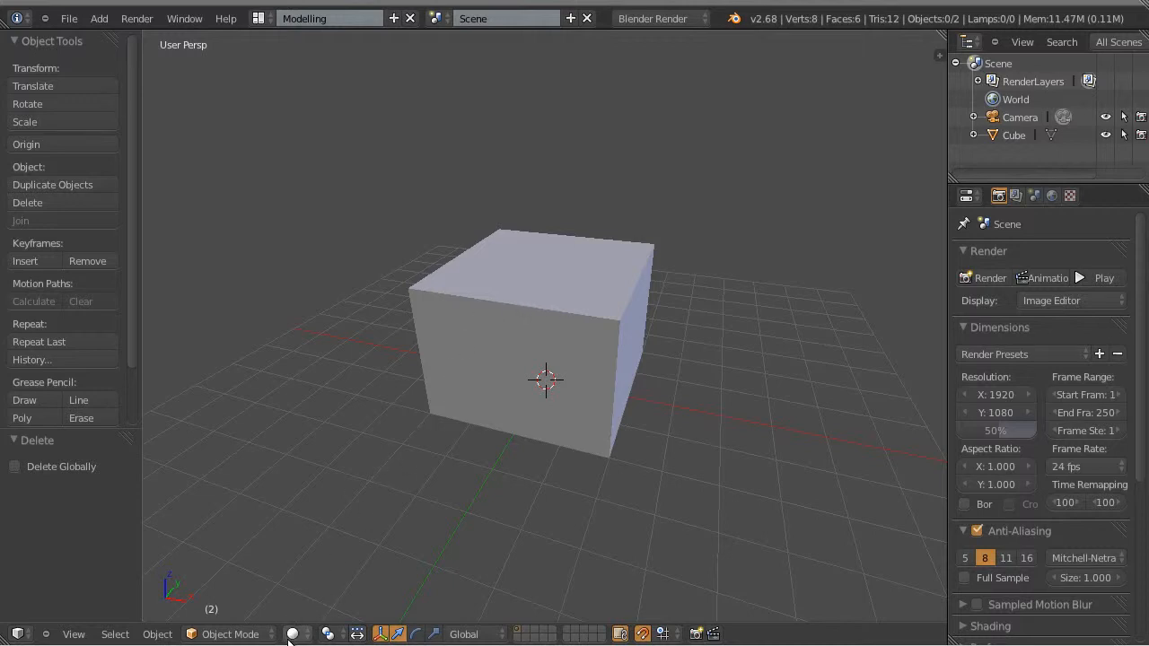
Set the viewport shading to Solid and select the cube
{"action": "left_click", "coordinate": [300, 634]}
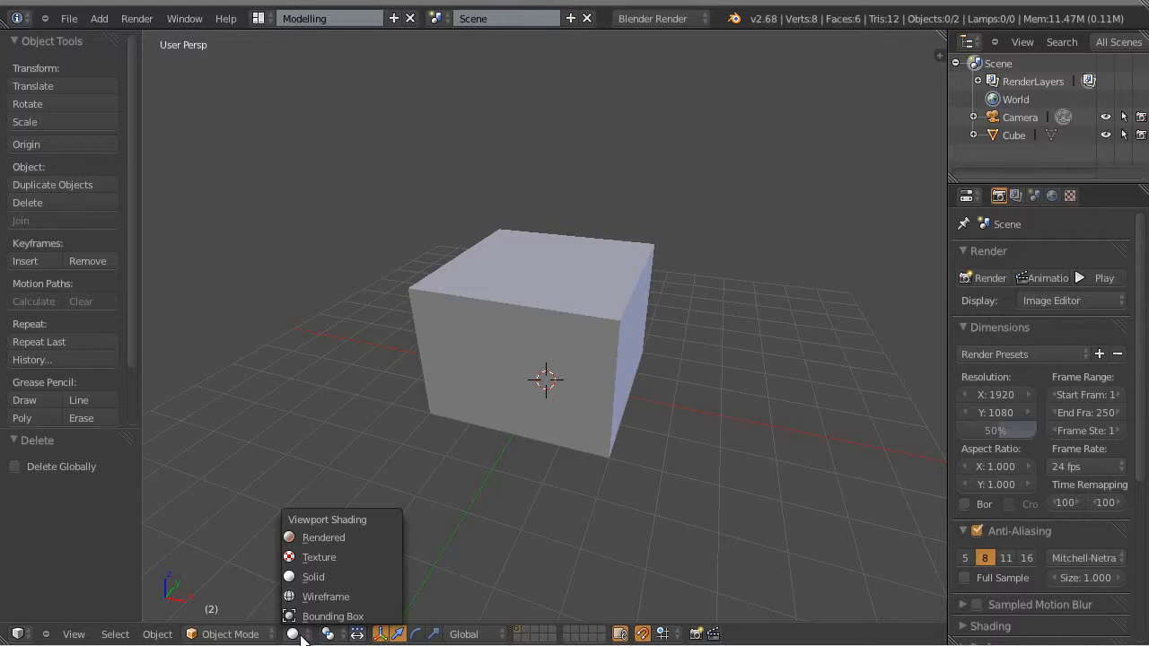
{"action": "left_click", "coordinate": [362, 579]}
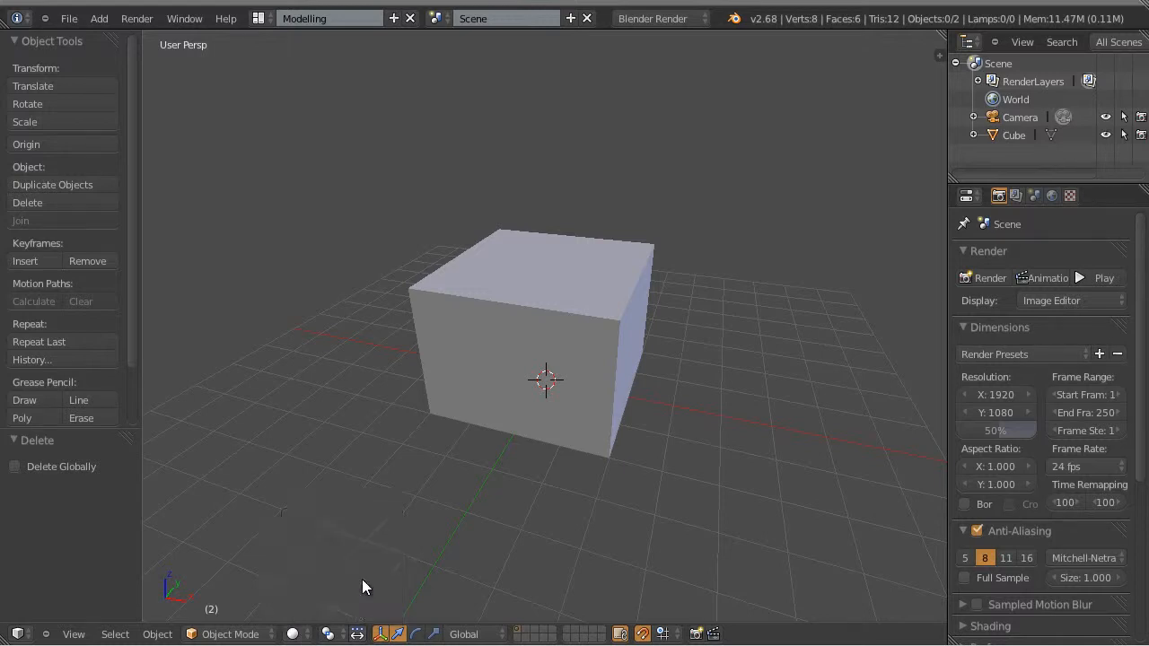
{"action": "right_click", "coordinate": [562, 343]}
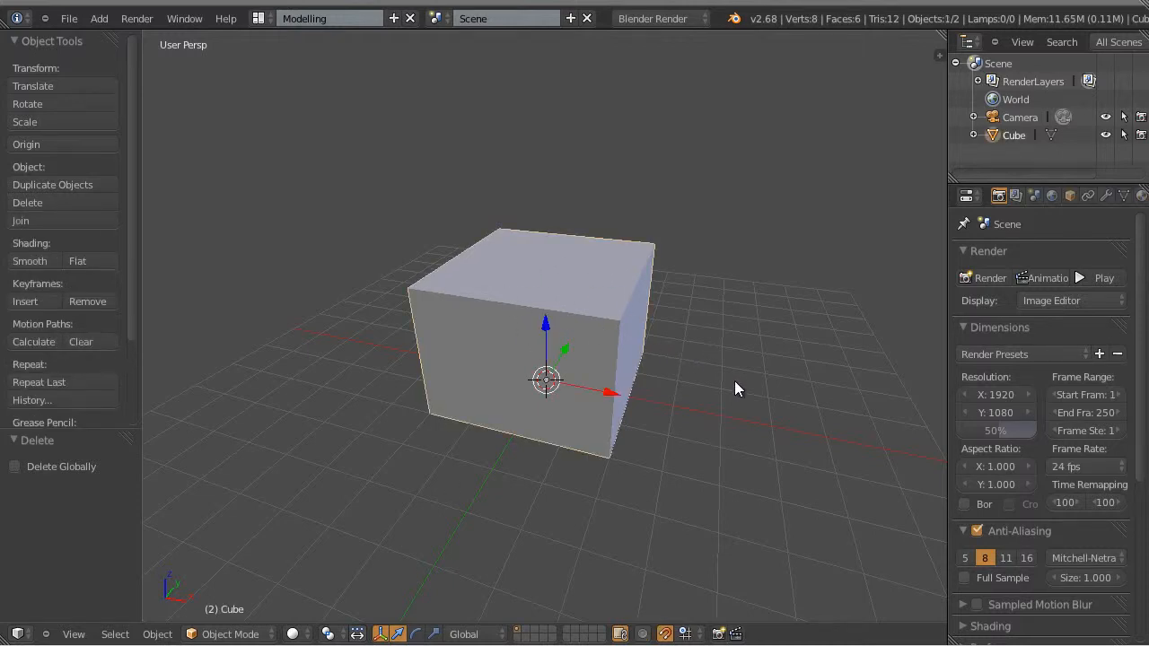
Examine the cube's walls from several angles, both from outside and from inside the box
{"action": "middle_click_drag", "start_coordinate": [735, 383], "coordinate": [628, 369]}
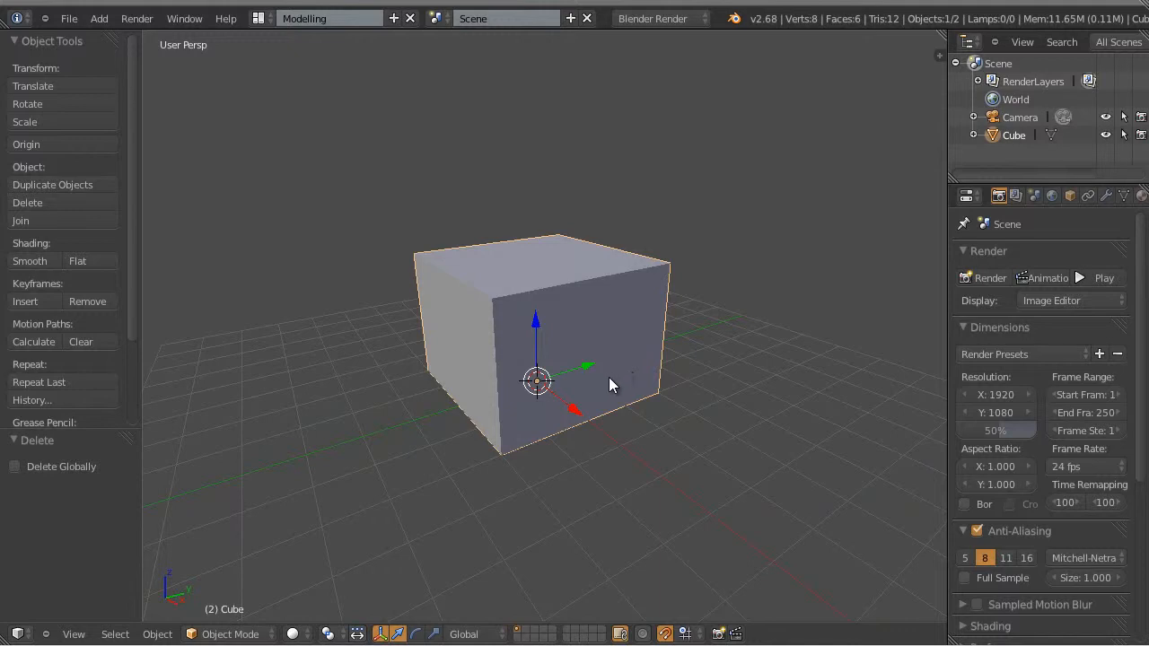
{"action": "scroll", "coordinate": [628, 386], "scroll_direction": "up", "scroll_amount": 2}
{"action": "scroll", "coordinate": [634, 404], "scroll_direction": "up", "scroll_amount": 2}
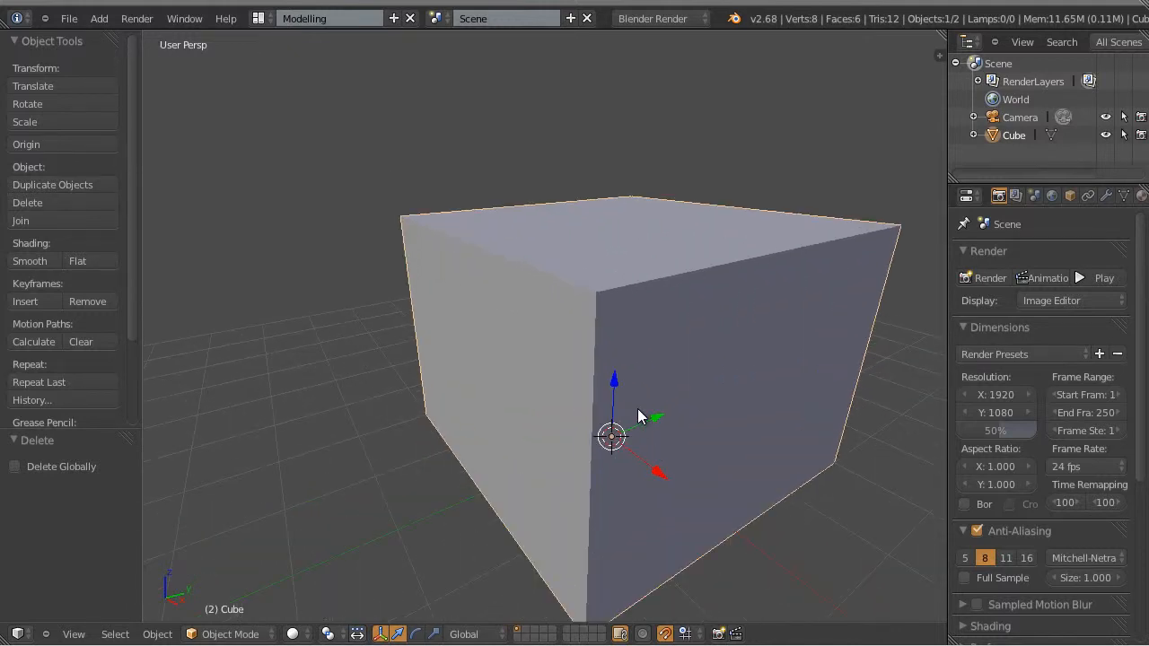
{"action": "scroll", "coordinate": [639, 409], "scroll_direction": "up", "scroll_amount": 1}
{"action": "scroll", "coordinate": [538, 300], "scroll_direction": "up", "scroll_amount": 3}
{"action": "scroll", "coordinate": [560, 336], "scroll_direction": "down", "scroll_amount": 2}
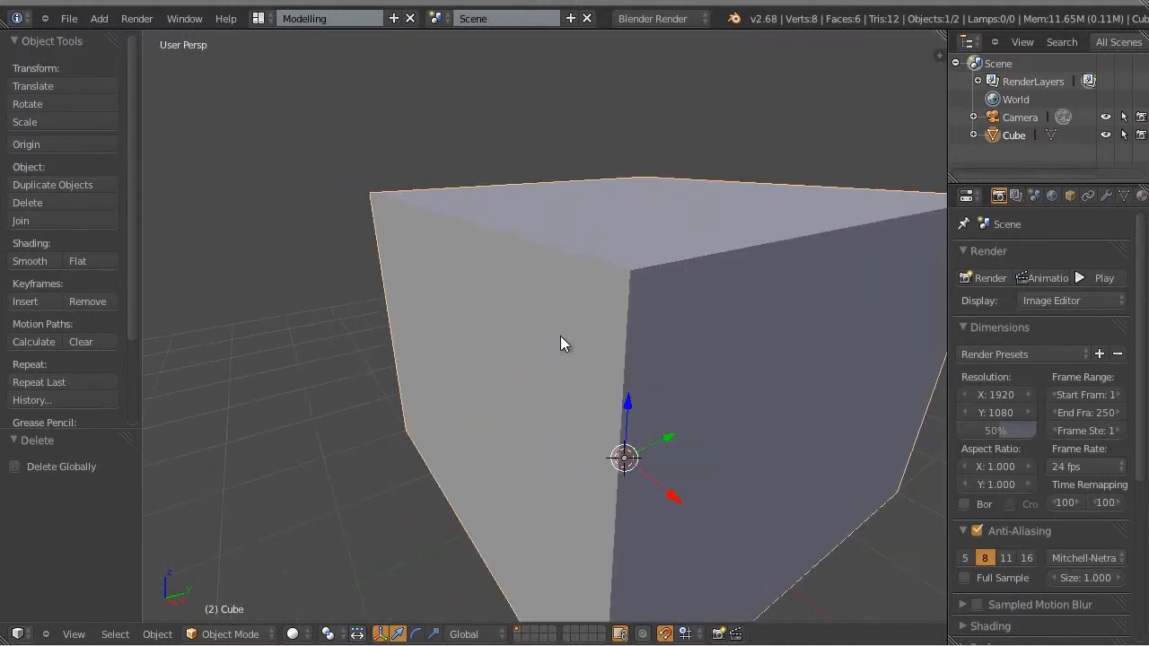
{"action": "scroll", "coordinate": [591, 356], "scroll_direction": "up", "scroll_amount": 3}
{"action": "scroll", "coordinate": [590, 356], "scroll_direction": "down", "scroll_amount": 1}
{"action": "scroll", "coordinate": [591, 356], "scroll_direction": "up", "scroll_amount": 1}
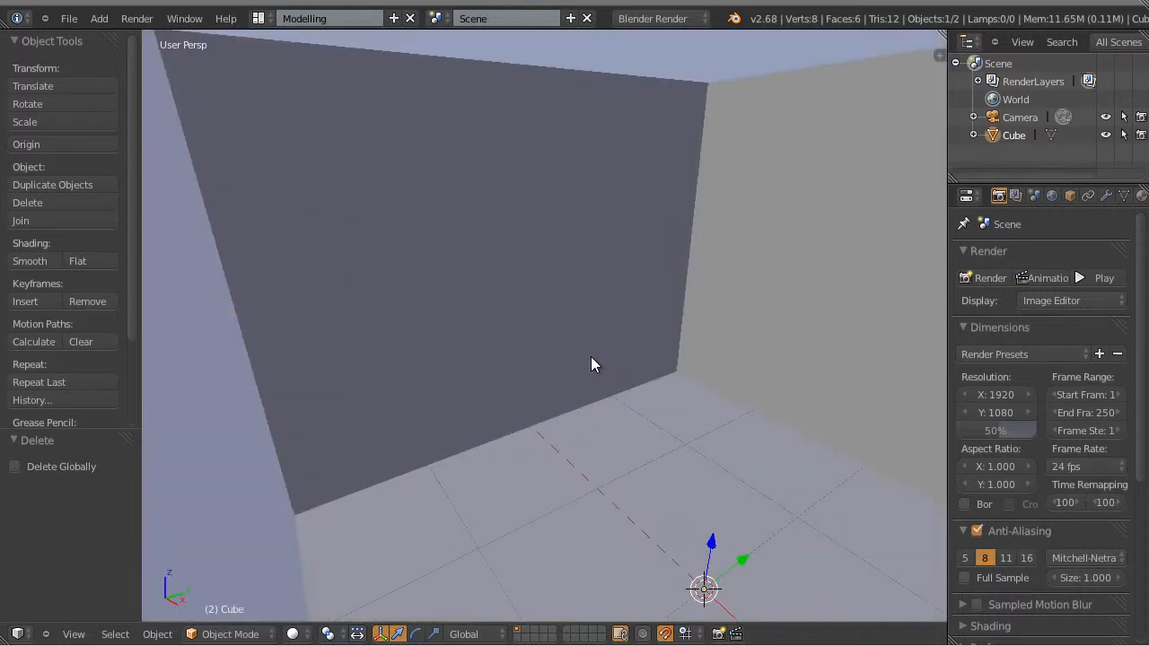
{"action": "middle_click_drag", "start_coordinate": [590, 364], "coordinate": [553, 357]}
{"action": "scroll", "coordinate": [573, 371], "scroll_direction": "down", "scroll_amount": 5}
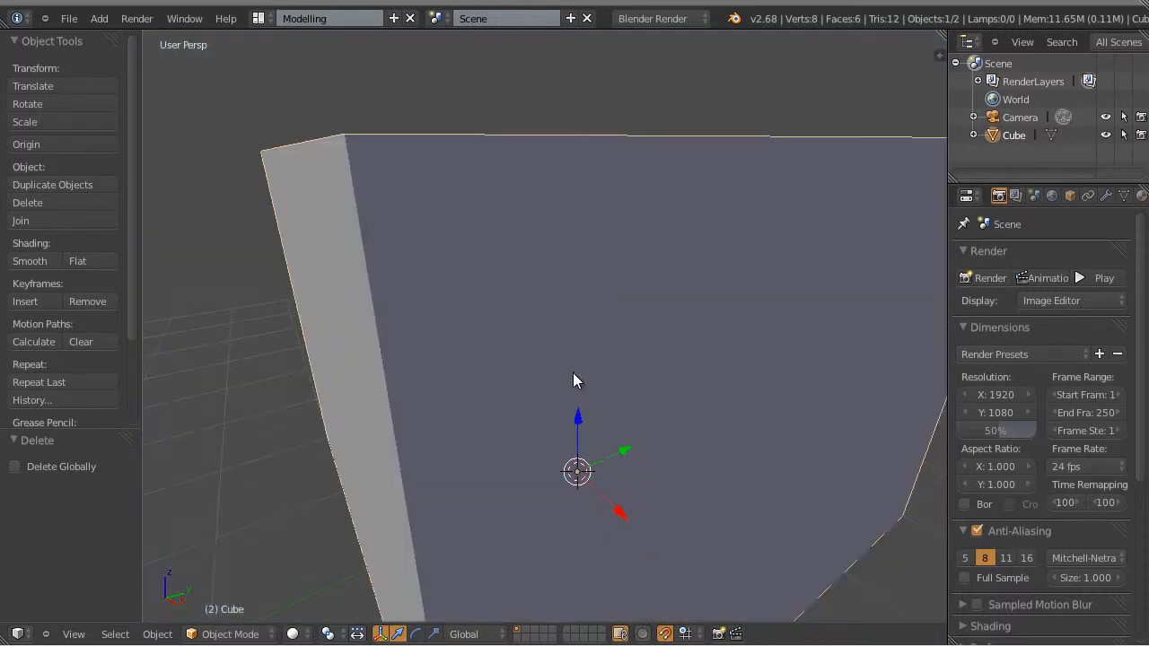
{"action": "scroll", "coordinate": [556, 334], "scroll_direction": "up", "scroll_amount": 2}
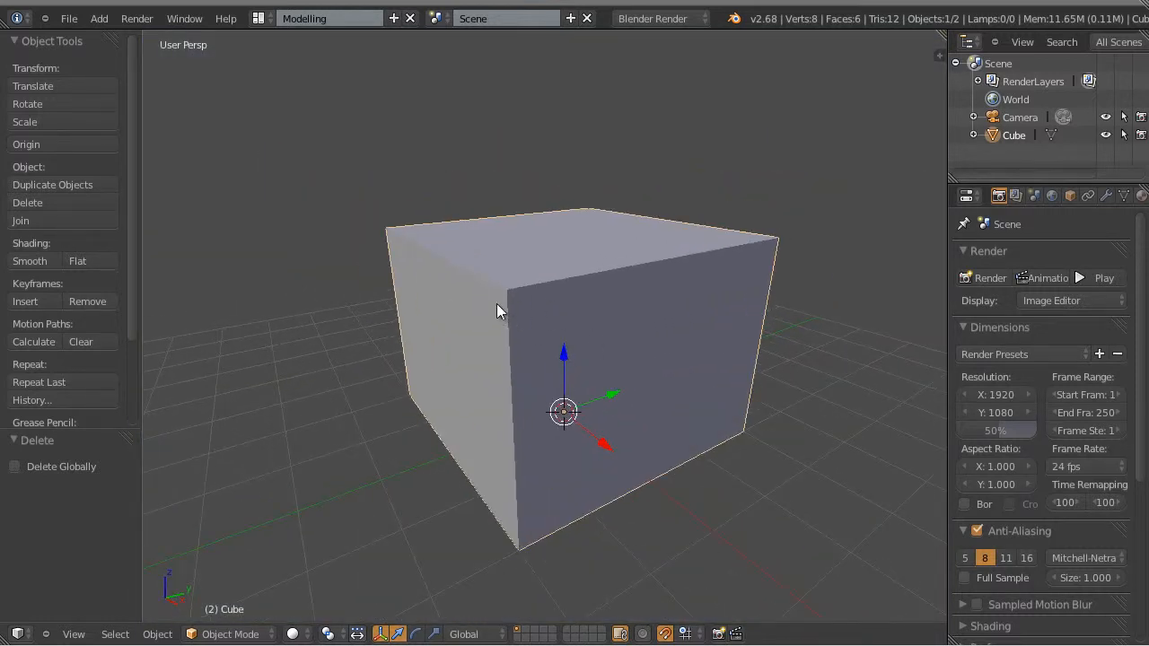
{"action": "scroll", "coordinate": [695, 377], "scroll_direction": "down", "scroll_amount": 1}
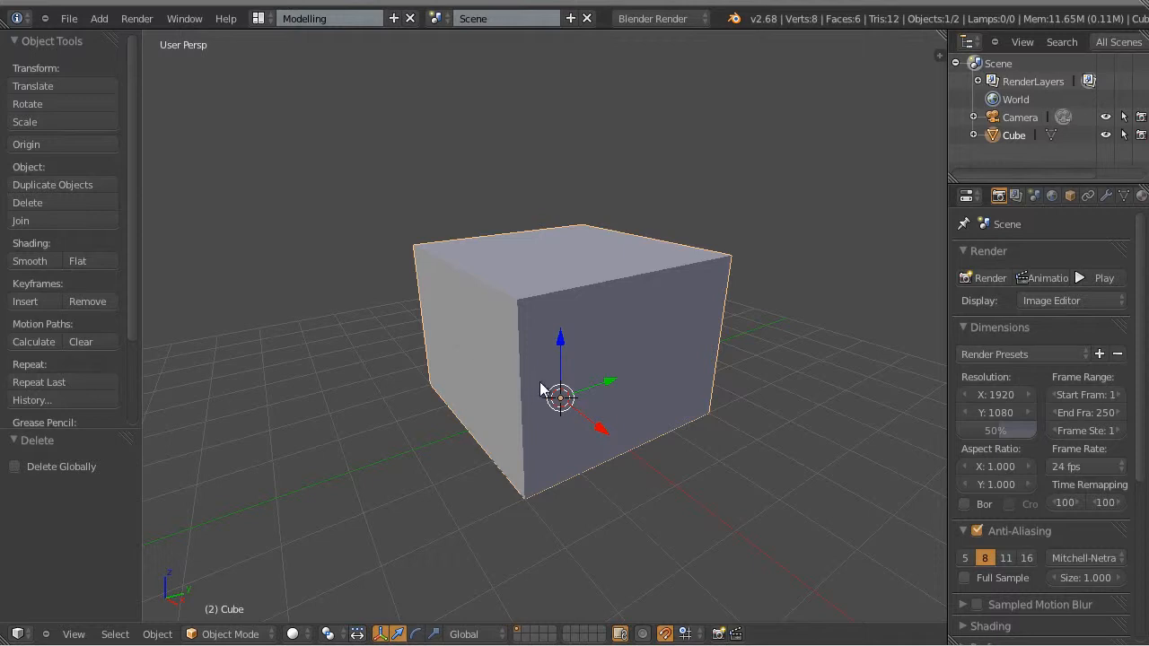
{"action": "middle_click_drag", "start_coordinate": [734, 324], "coordinate": [694, 318]}
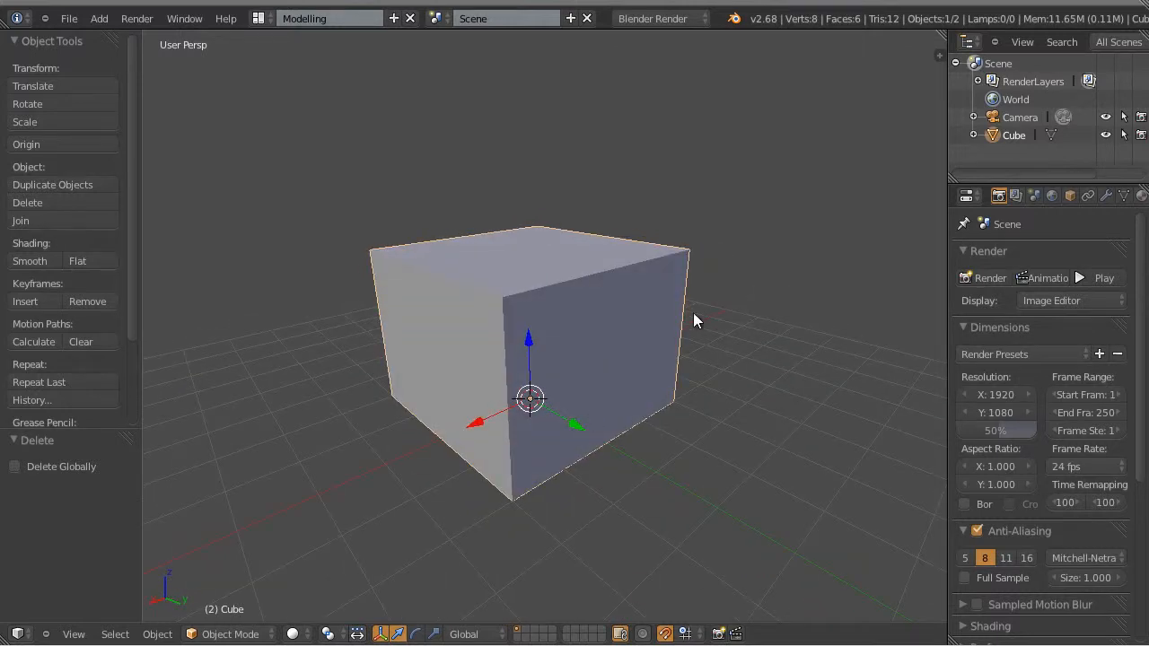
{"action": "middle_click_drag", "start_coordinate": [430, 349], "coordinate": [660, 343]}
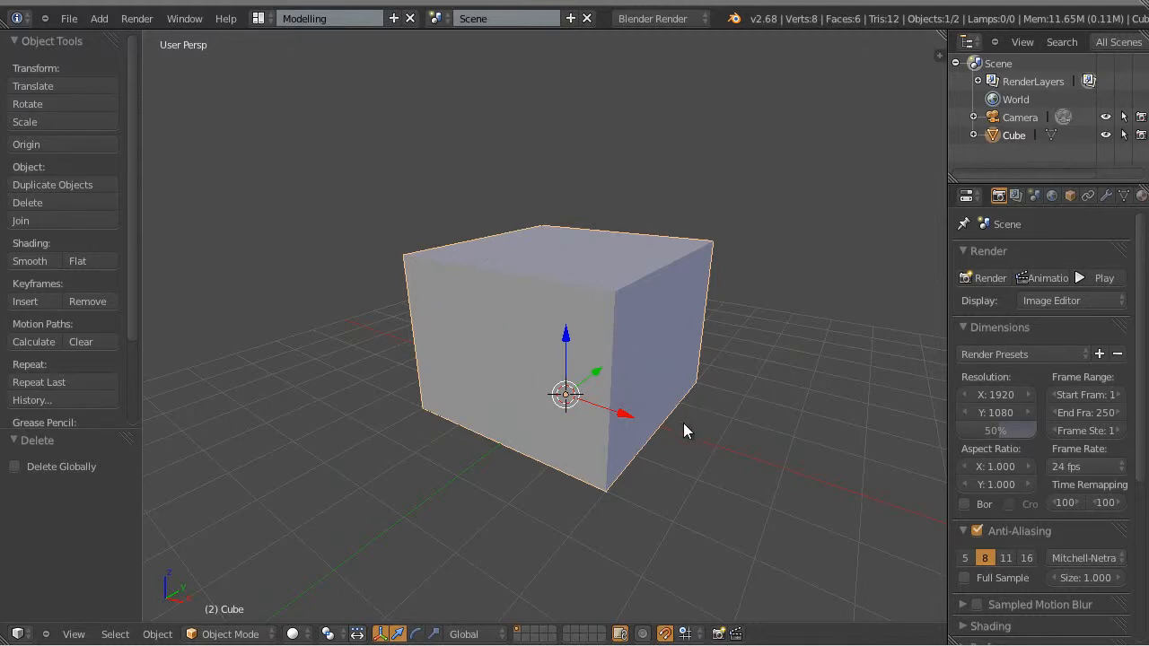
{"action": "scroll", "coordinate": [641, 427], "scroll_direction": "up", "scroll_amount": 8}
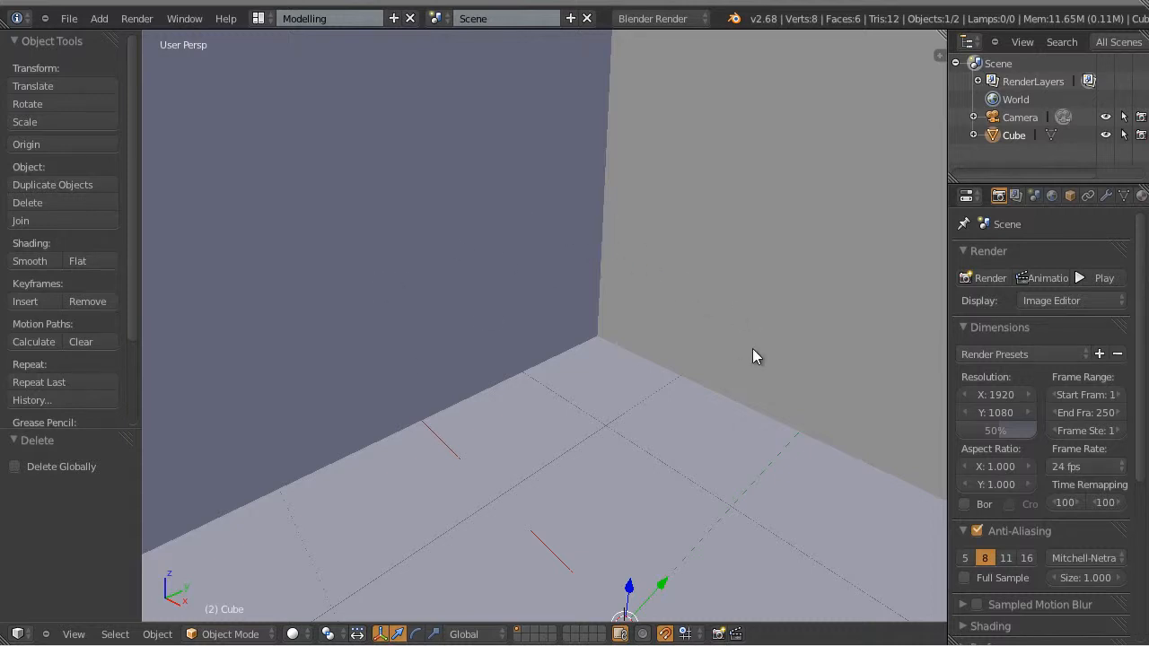
{"action": "scroll", "coordinate": [752, 356], "scroll_direction": "down", "scroll_amount": 8}
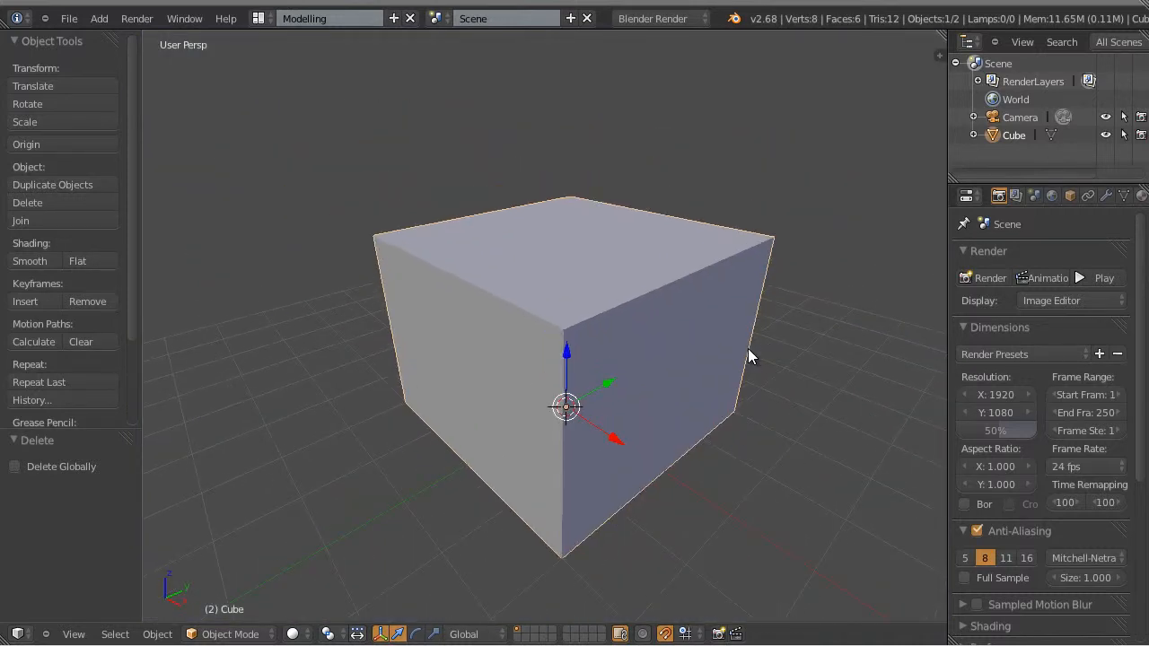
{"action": "scroll", "coordinate": [748, 350], "scroll_direction": "down", "scroll_amount": 1}
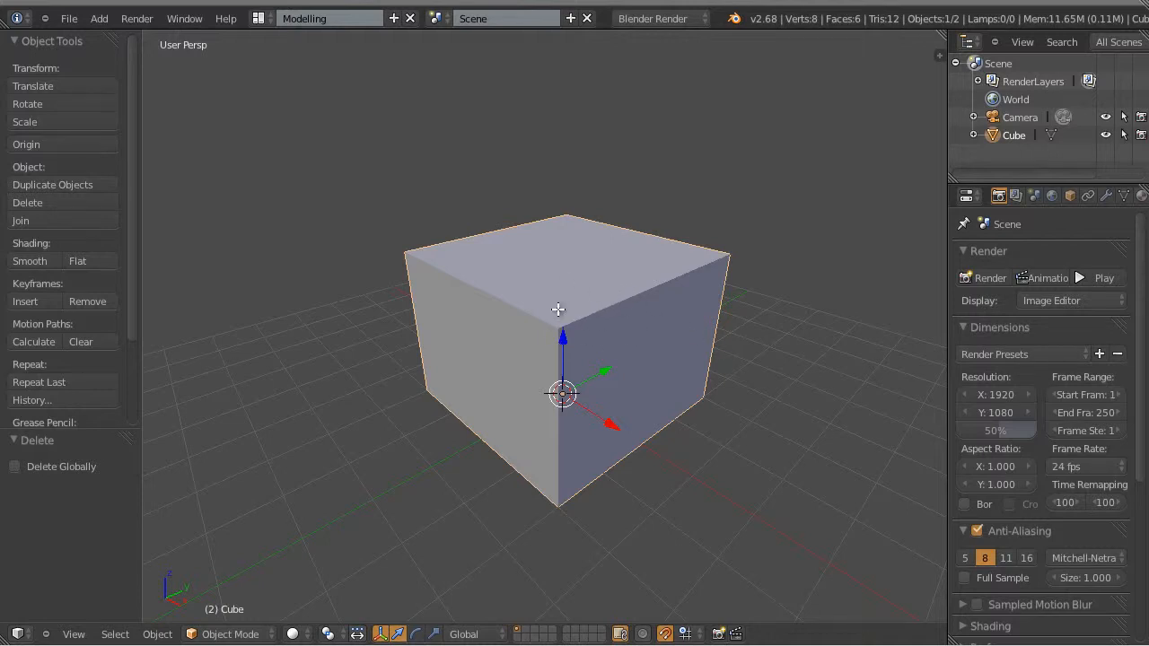
Enter Edit Mode on the cube and switch the mesh selection mode to Face
{"action": "key", "text": "Tab"}
{"action": "key", "text": "ctrl+Tab"}
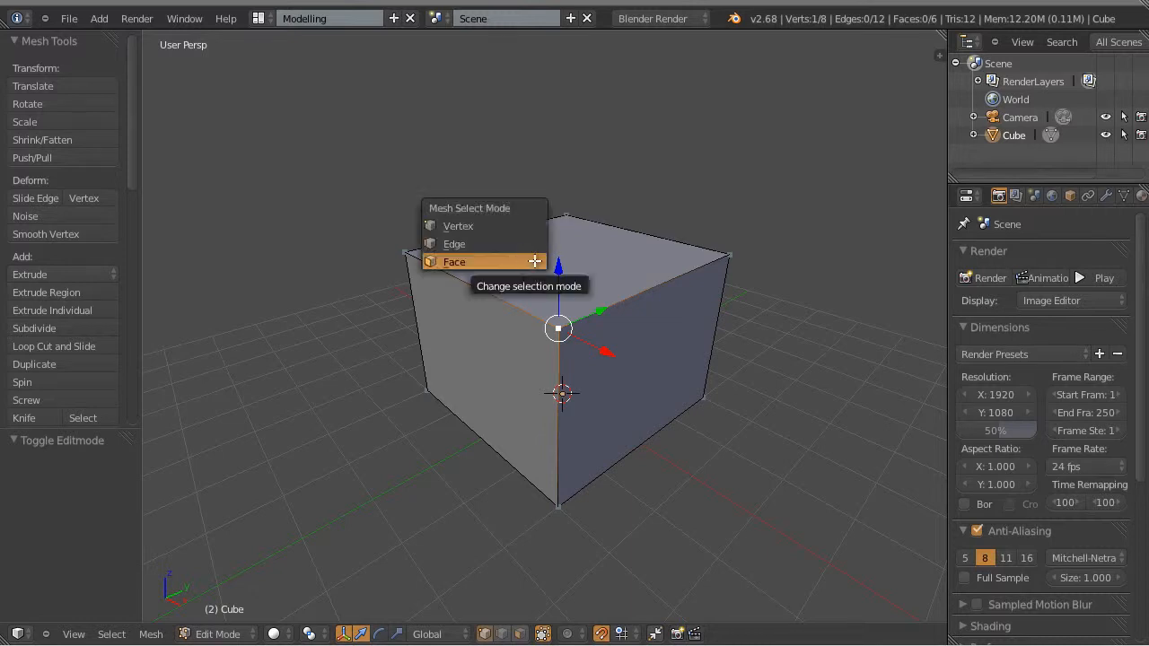
{"action": "key", "text": "ctrl+Tab"}
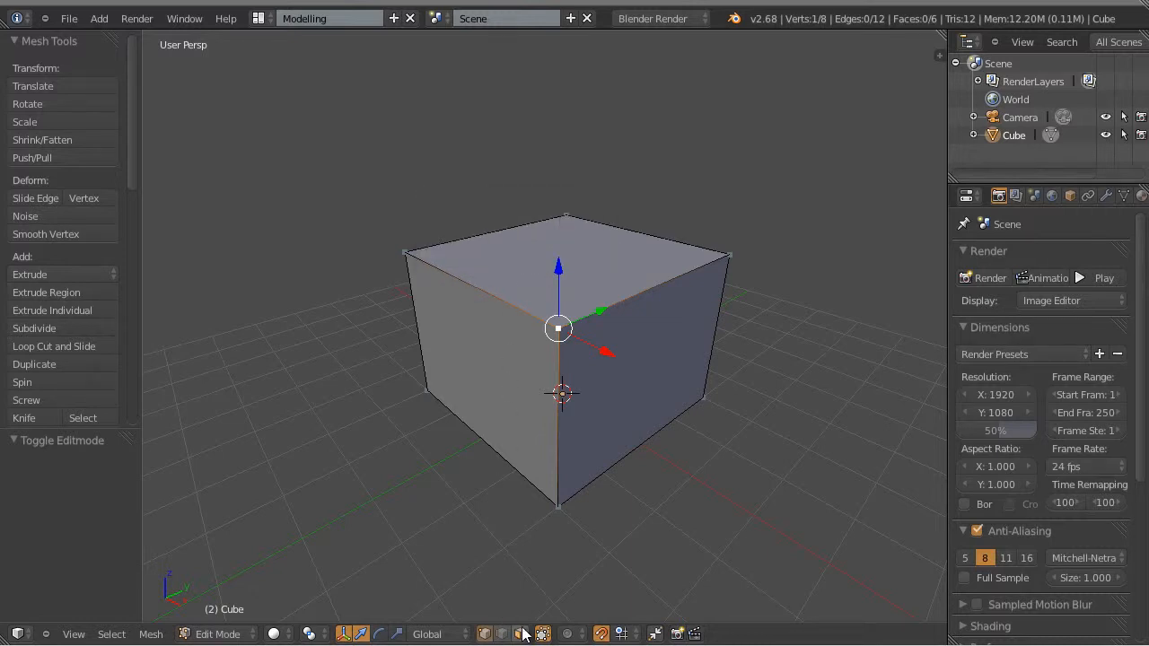
{"action": "key", "text": "ctrl+Tab"}
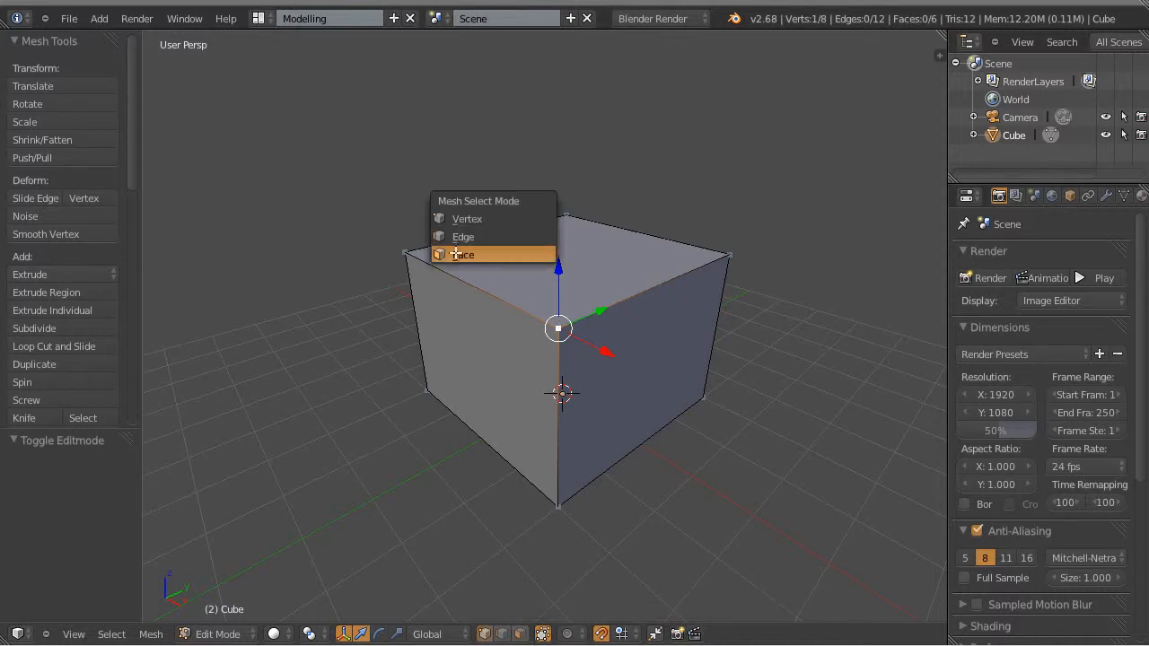
{"action": "left_click", "coordinate": [497, 257]}
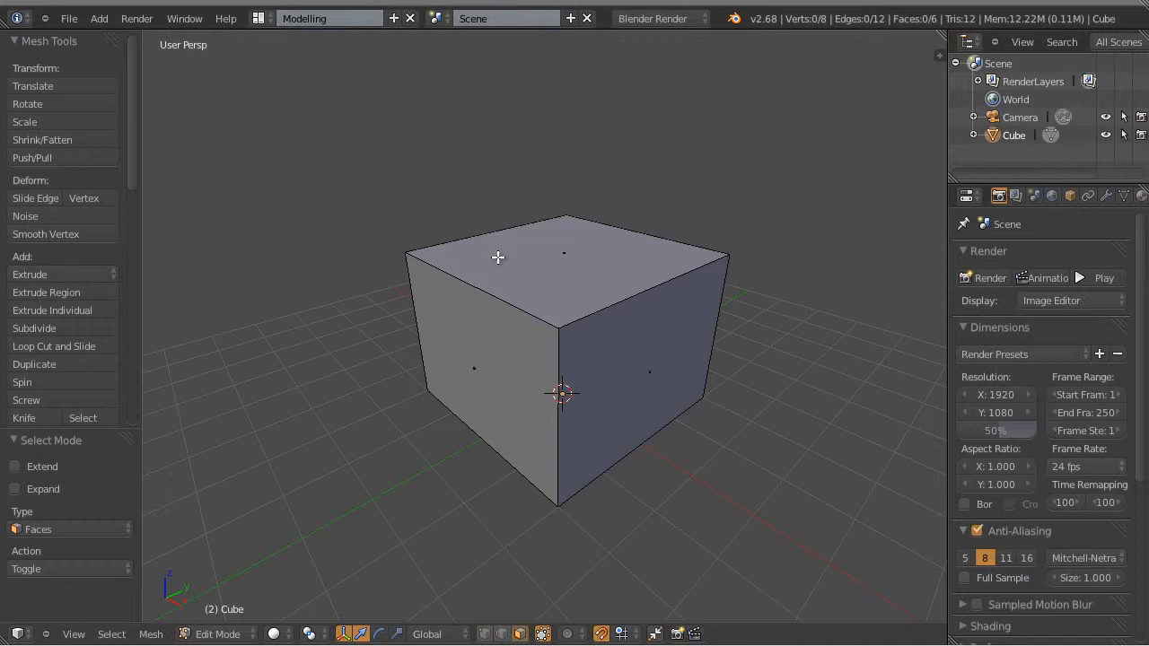
Flip the normals of all the cube's faces, deselect everything and return to Object Mode
{"action": "key", "text": "a"}
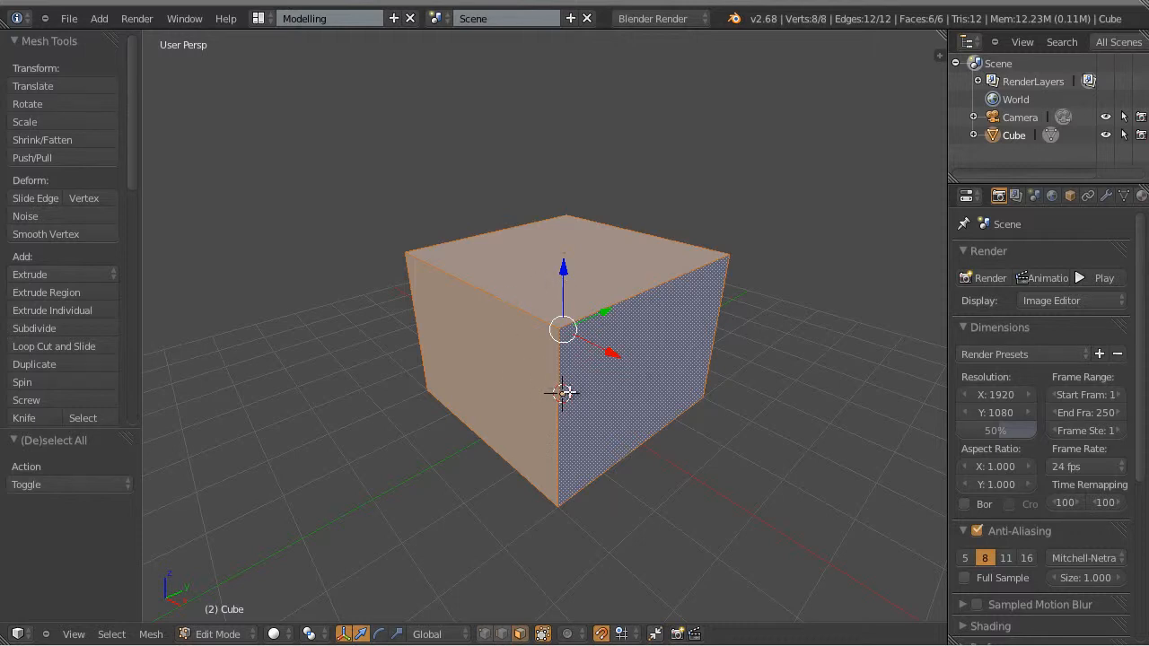
{"action": "left_click", "coordinate": [151, 634]}
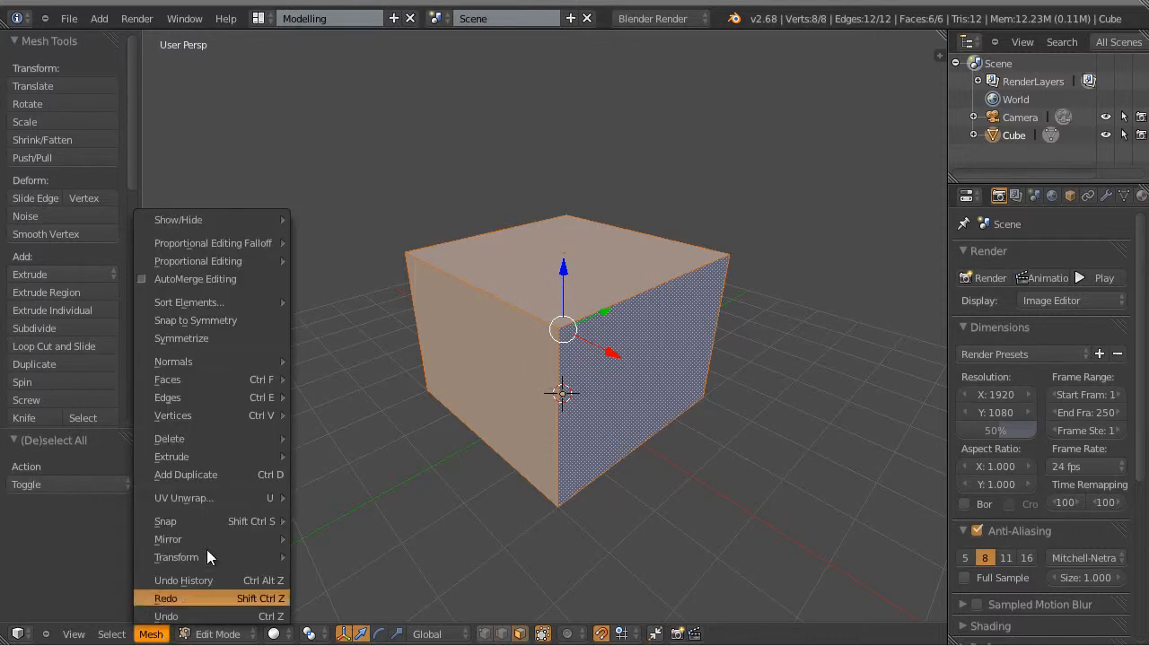
{"action": "mouse_move", "coordinate": [185, 379]}
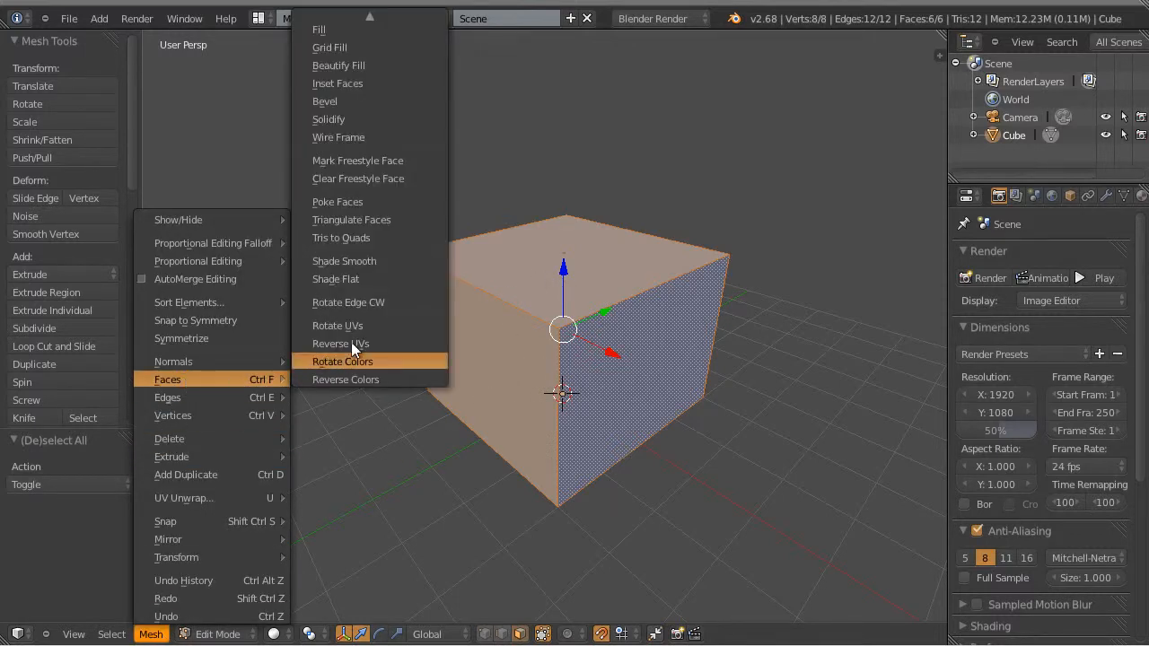
{"action": "mouse_move", "coordinate": [382, 15]}
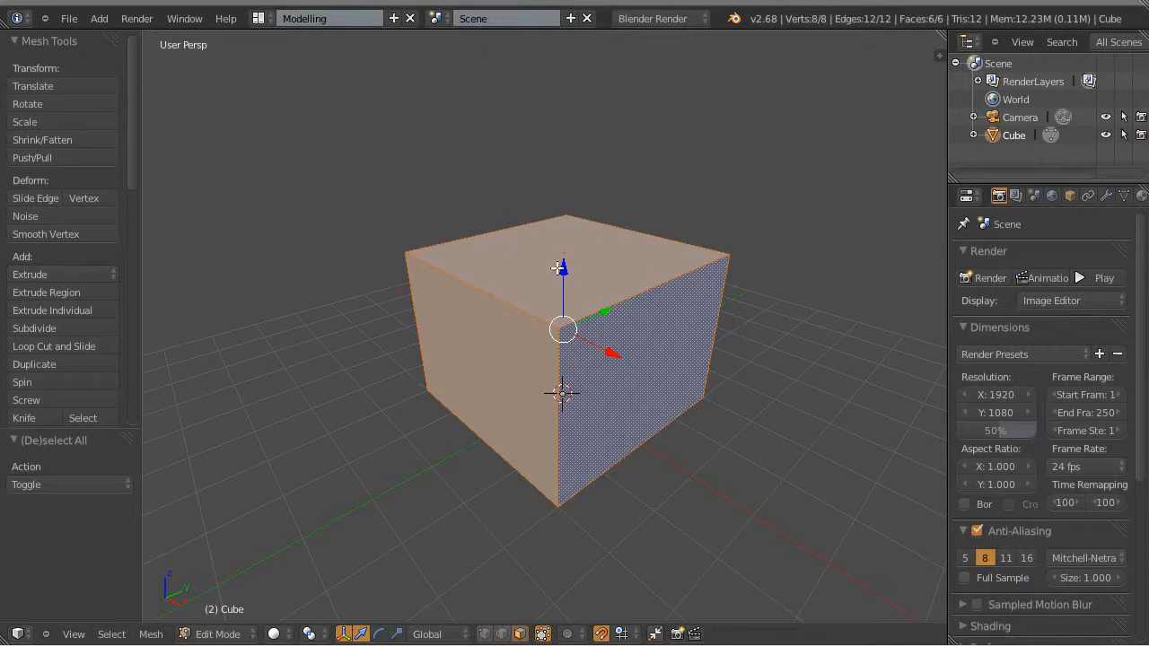
{"action": "key", "text": "w"}
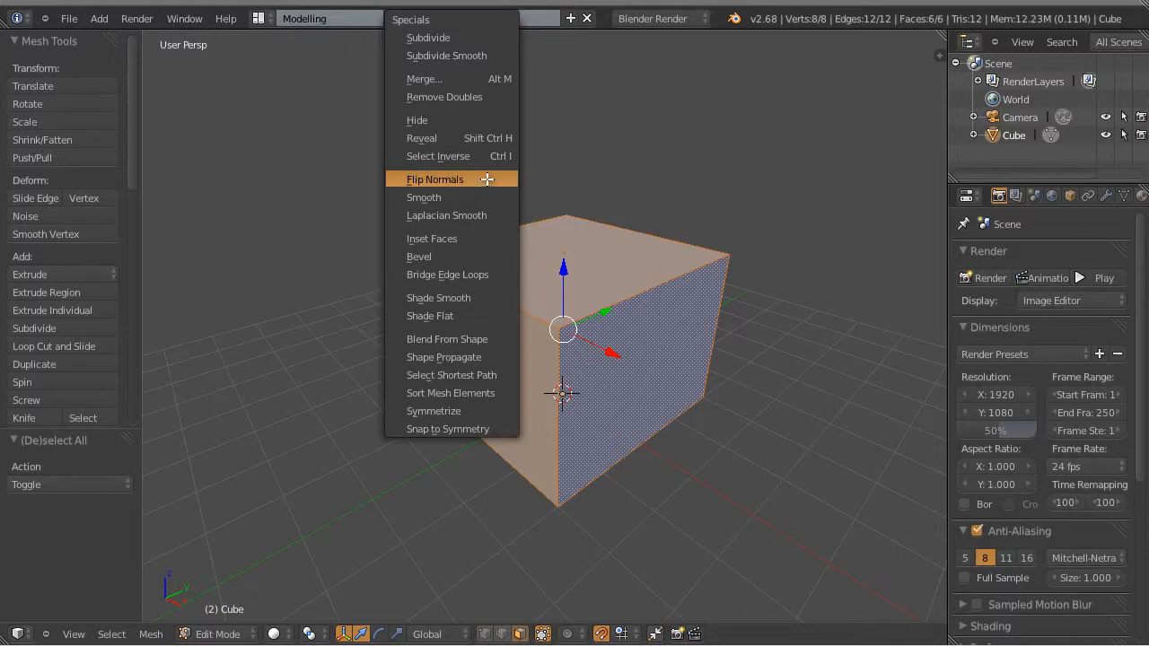
{"action": "left_click", "coordinate": [487, 180]}
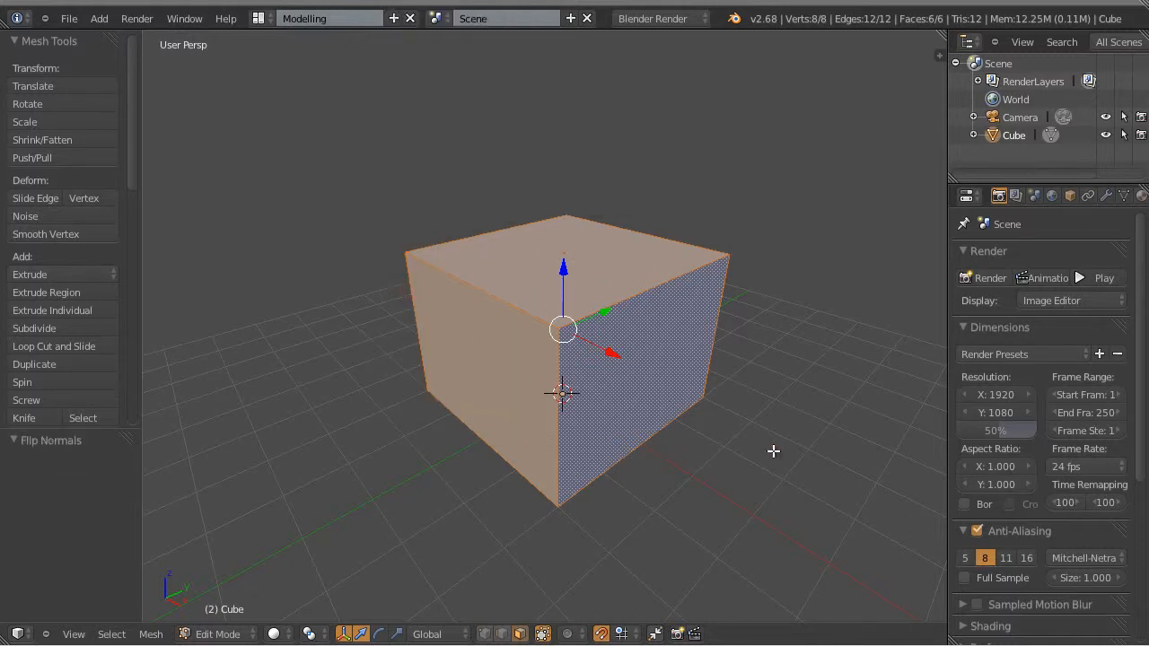
{"action": "key", "text": "a"}
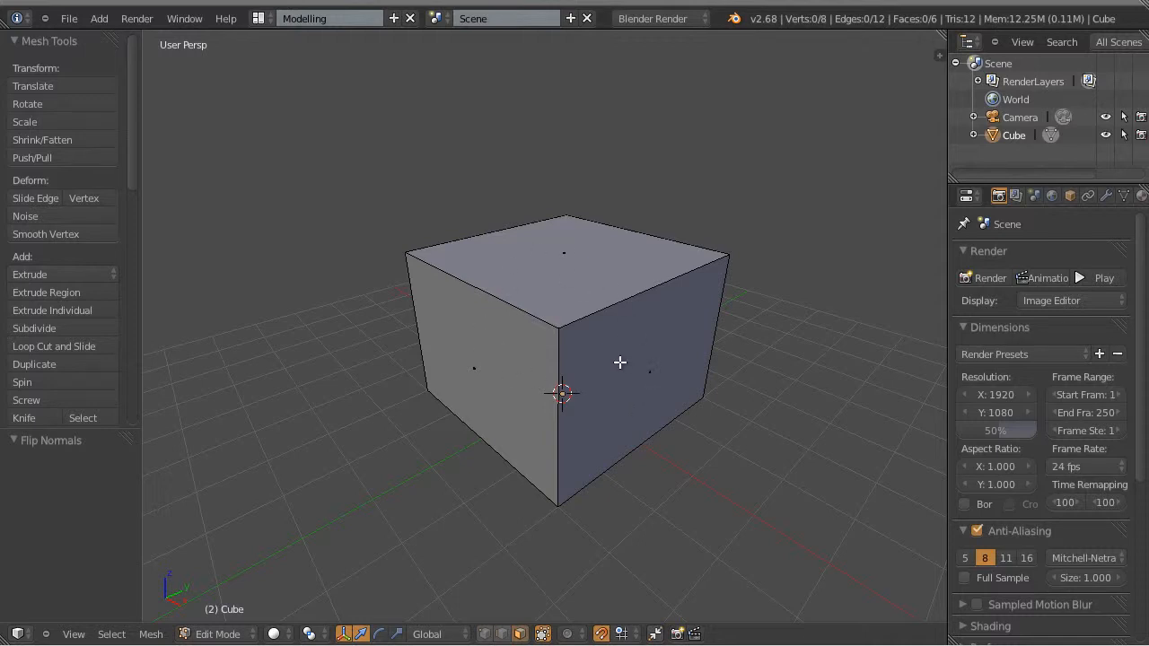
{"action": "key", "text": "Tab"}
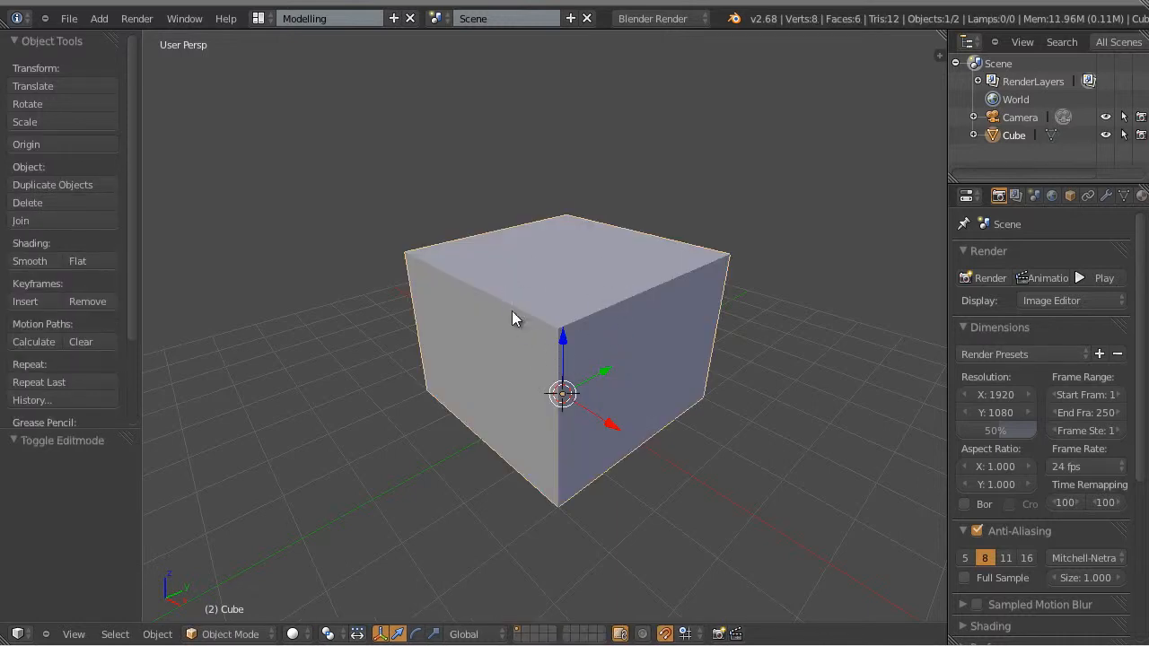
Show the 3D view's properties and enable Backface Culling in the Display settings
{"action": "left_click", "coordinate": [938, 56]}
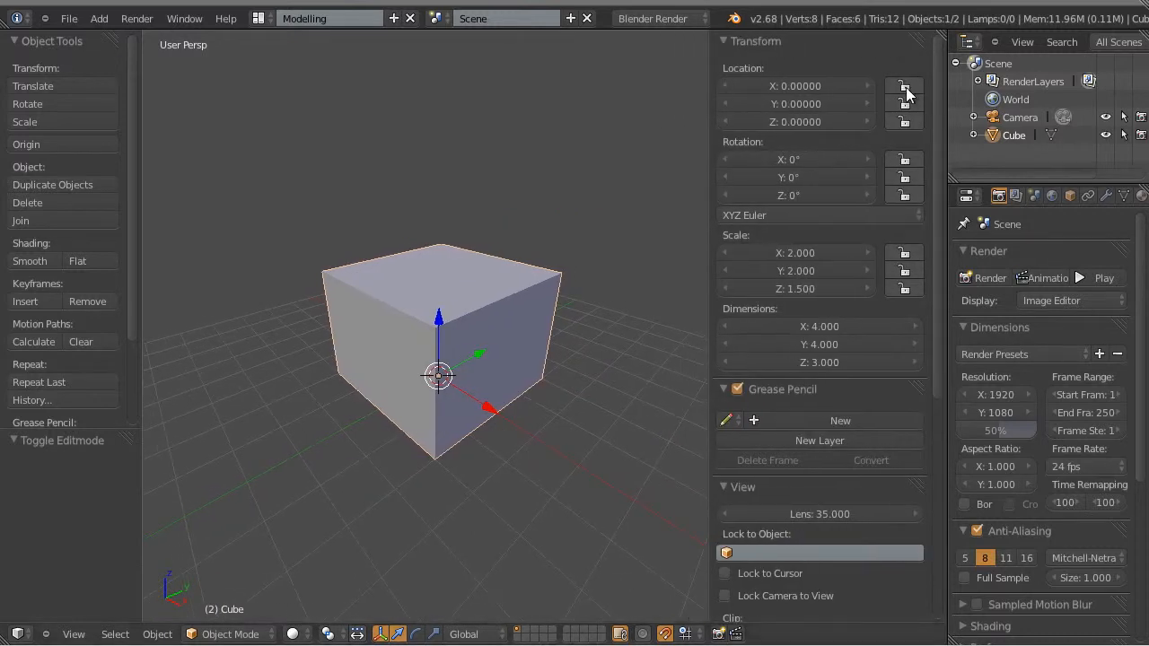
{"action": "left_click_drag", "start_coordinate": [941, 122], "coordinate": [931, 380]}
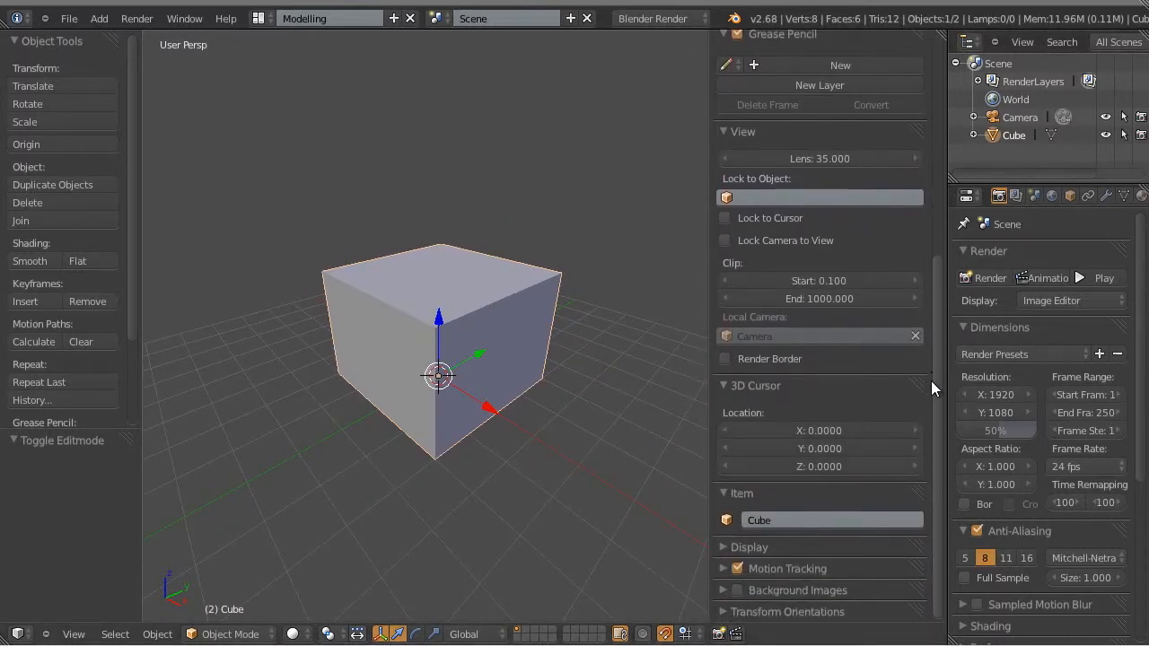
{"action": "left_click", "coordinate": [748, 548]}
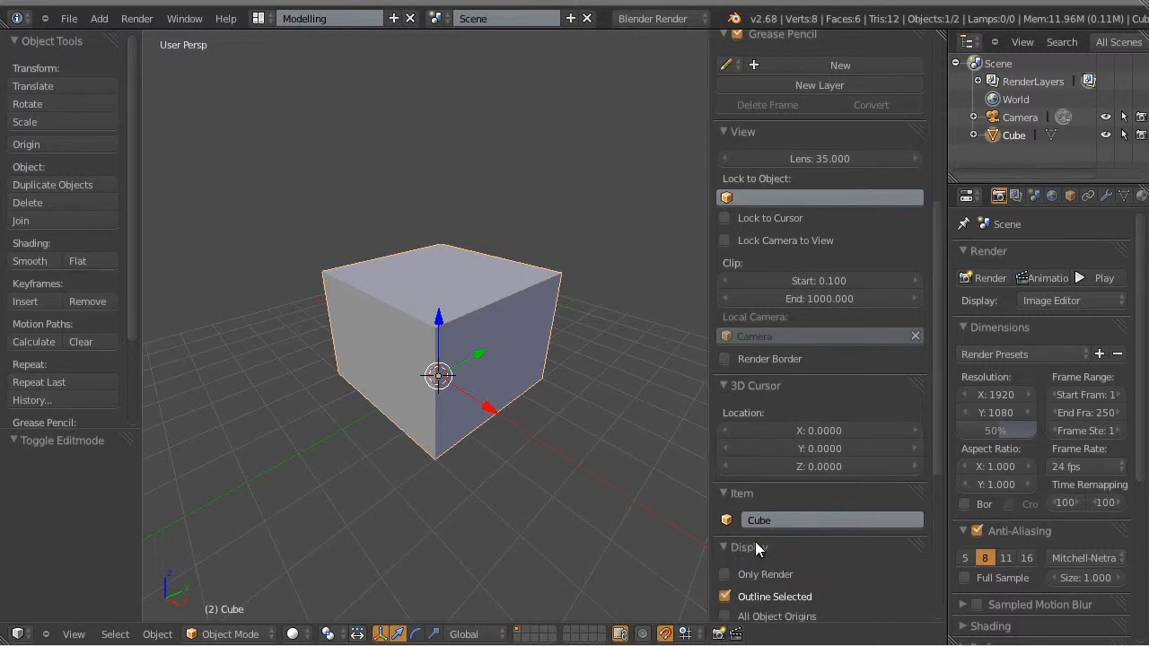
{"action": "left_click_drag", "start_coordinate": [933, 244], "coordinate": [926, 407]}
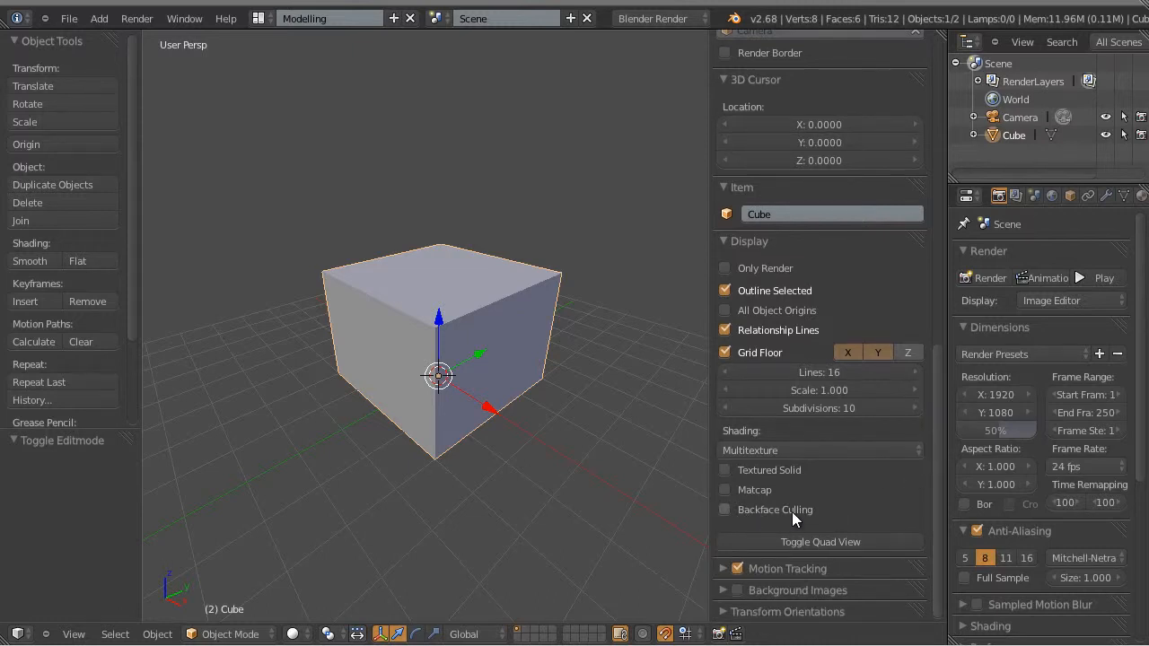
{"action": "left_click", "coordinate": [726, 510]}
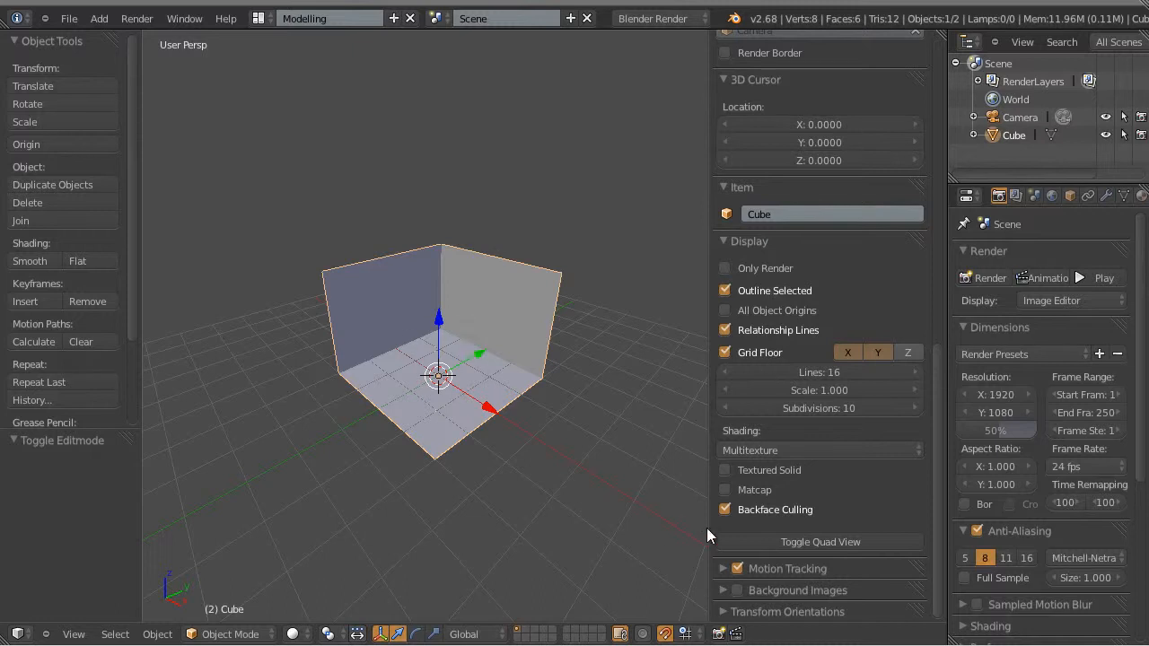
Compare the cube with Backface Culling off and on, and inspect the room interior up close with it on
{"action": "left_click", "coordinate": [725, 510]}
{"action": "left_click", "coordinate": [725, 510]}
{"action": "left_click", "coordinate": [725, 510]}
{"action": "left_click", "coordinate": [724, 510]}
{"action": "left_click", "coordinate": [724, 510]}
{"action": "left_click", "coordinate": [725, 510]}
{"action": "middle_click_drag", "start_coordinate": [426, 328], "coordinate": [549, 377]}
{"action": "scroll", "coordinate": [542, 374], "scroll_direction": "up", "scroll_amount": 5}
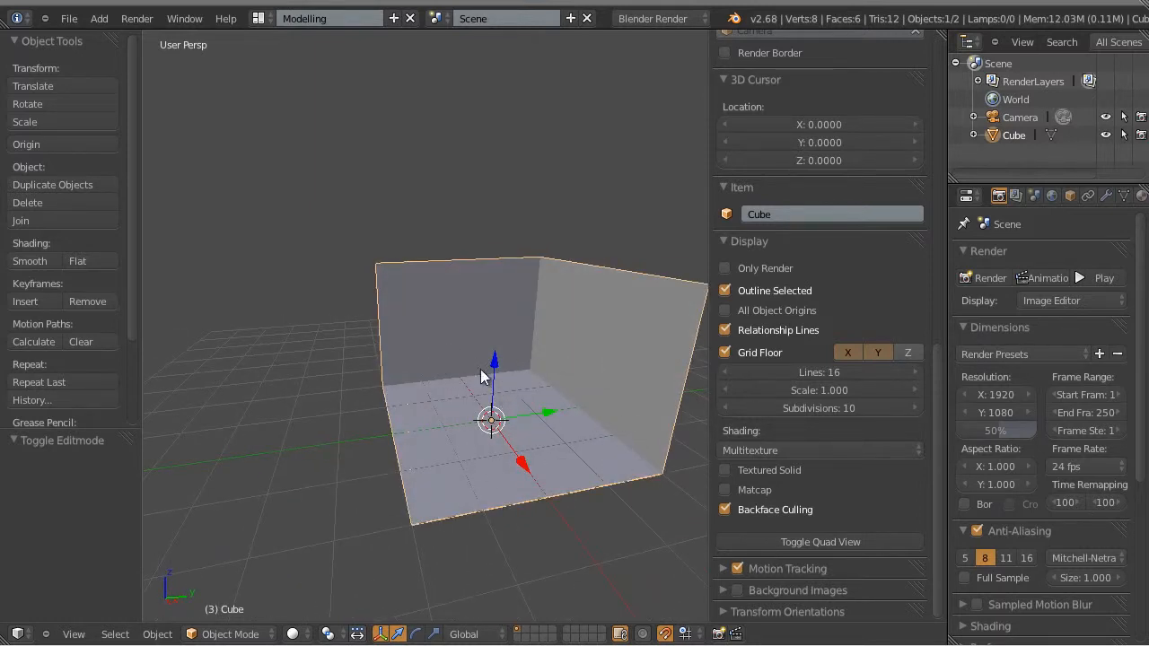
Hide the 3D view's properties to enlarge the viewport and deselect the cube
{"action": "scroll", "coordinate": [538, 432], "scroll_direction": "down", "scroll_amount": 5}
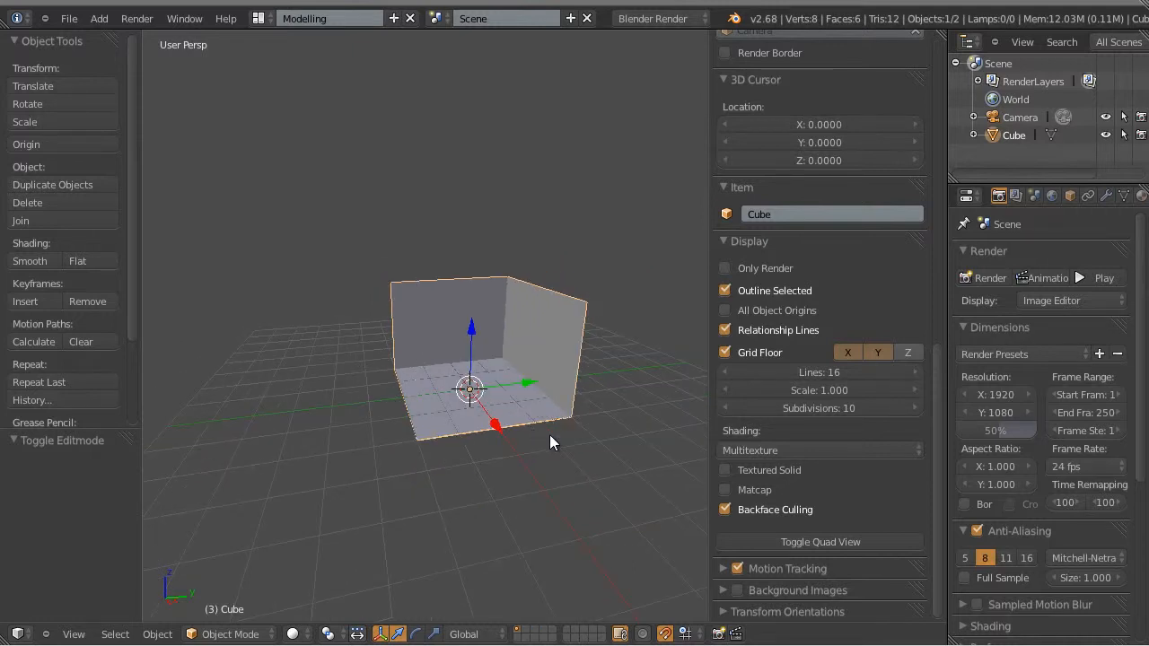
{"action": "left_click_drag", "start_coordinate": [729, 131], "coordinate": [902, 128]}
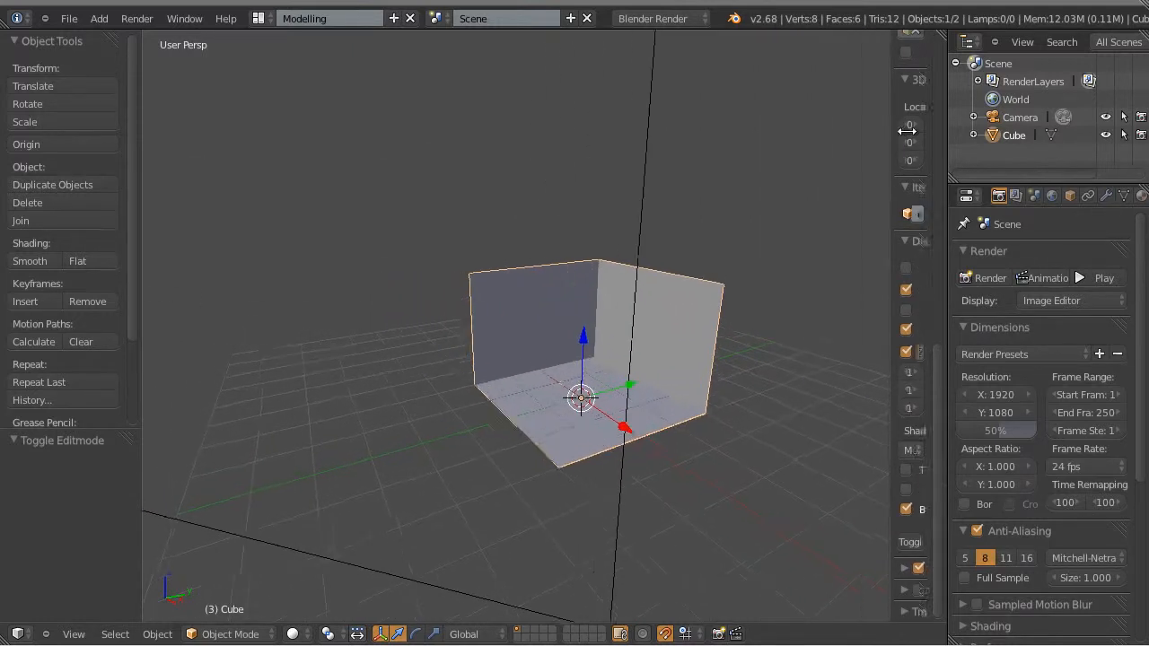
{"action": "scroll", "coordinate": [713, 340], "scroll_direction": "up", "scroll_amount": 5}
{"action": "middle_click_drag", "start_coordinate": [627, 338], "coordinate": [634, 346]}
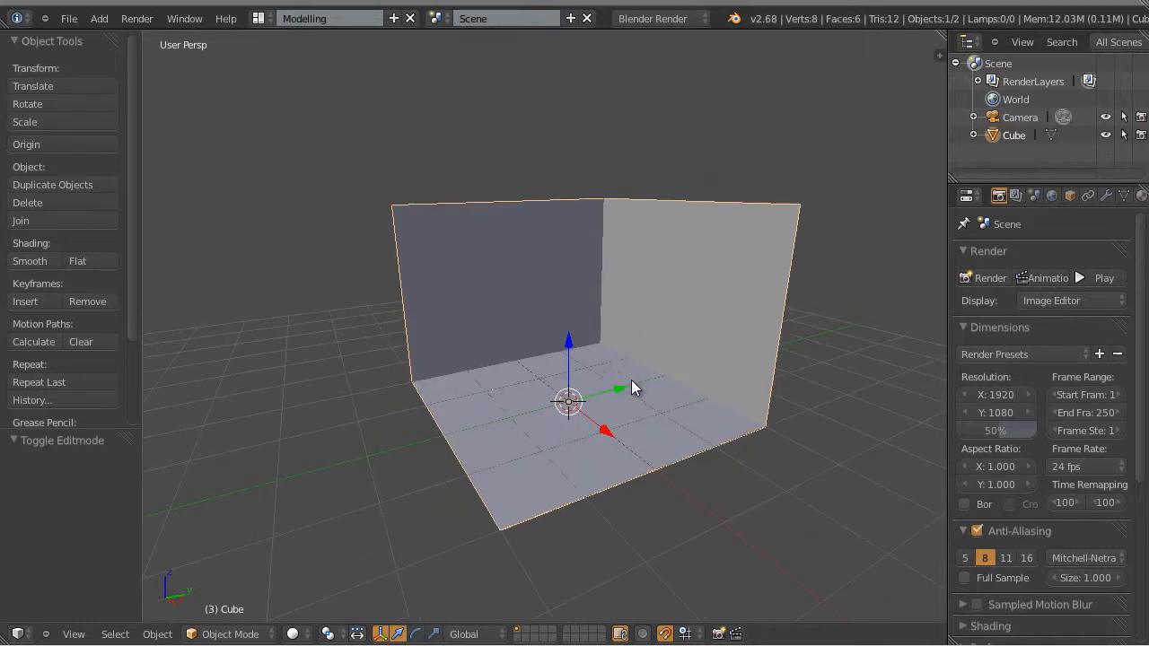
{"action": "scroll", "coordinate": [629, 383], "scroll_direction": "down", "scroll_amount": 2}
{"action": "scroll", "coordinate": [623, 379], "scroll_direction": "up", "scroll_amount": 2}
{"action": "scroll", "coordinate": [620, 376], "scroll_direction": "down", "scroll_amount": 1}
{"action": "key", "text": "a"}
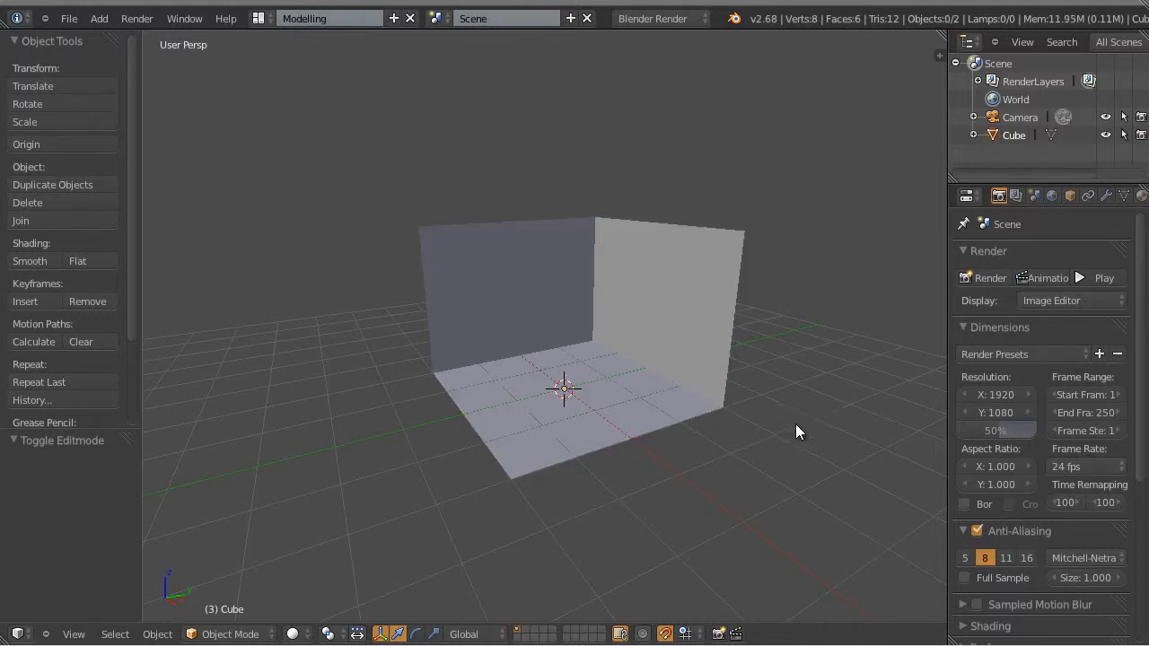
{"action": "scroll", "coordinate": [772, 415], "scroll_direction": "down", "scroll_amount": 1}
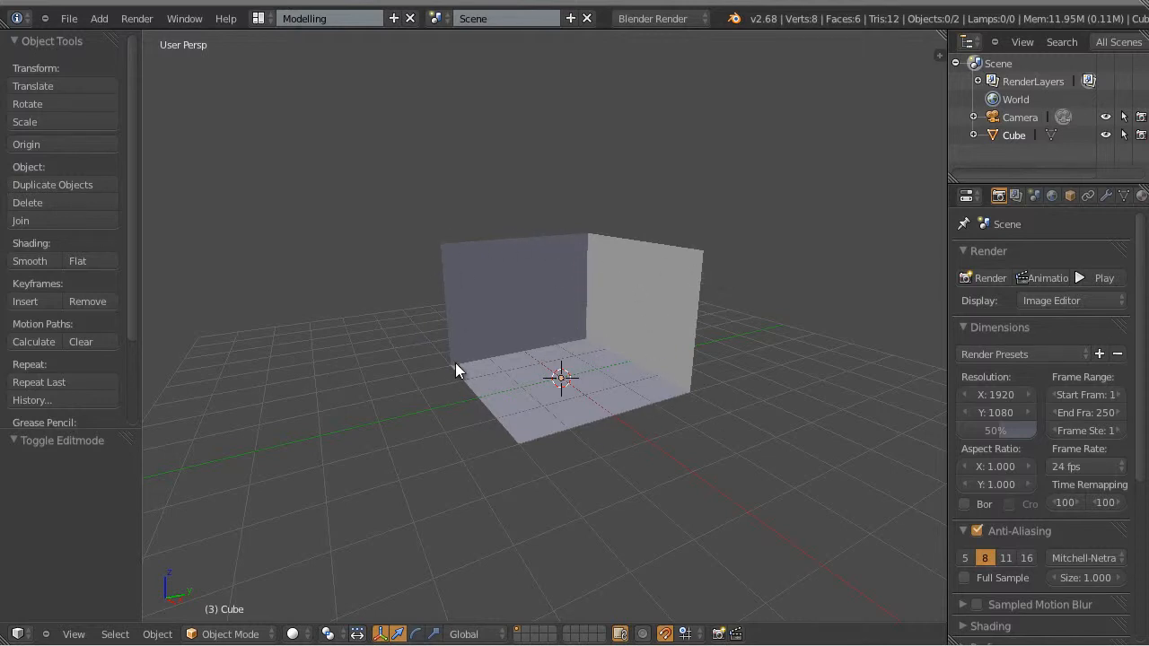
Enable the Wire and Draw All Edges display options for the cube object, and leave it deselected
{"action": "right_click", "coordinate": [604, 310]}
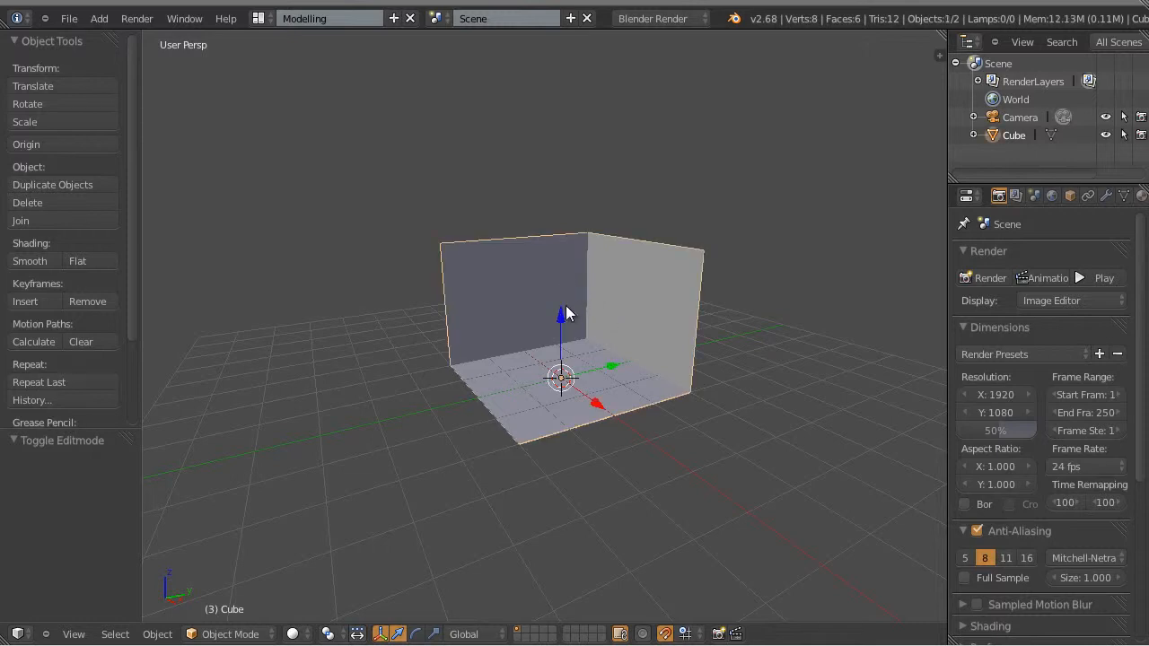
{"action": "left_click", "coordinate": [1070, 199]}
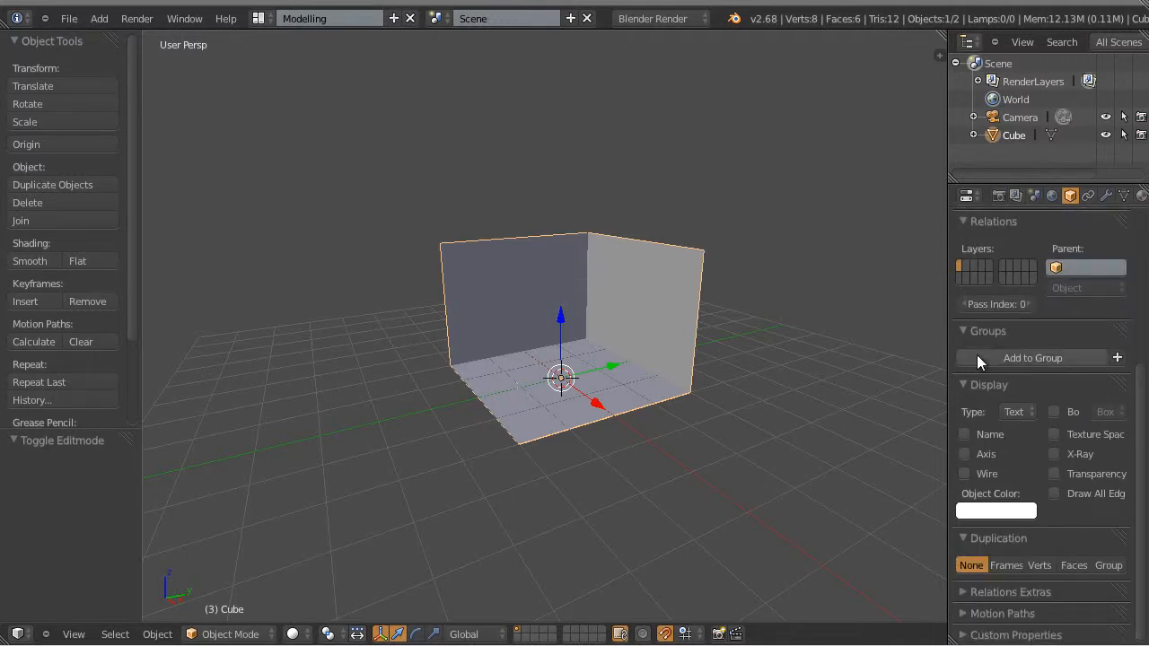
{"action": "left_click", "coordinate": [963, 474]}
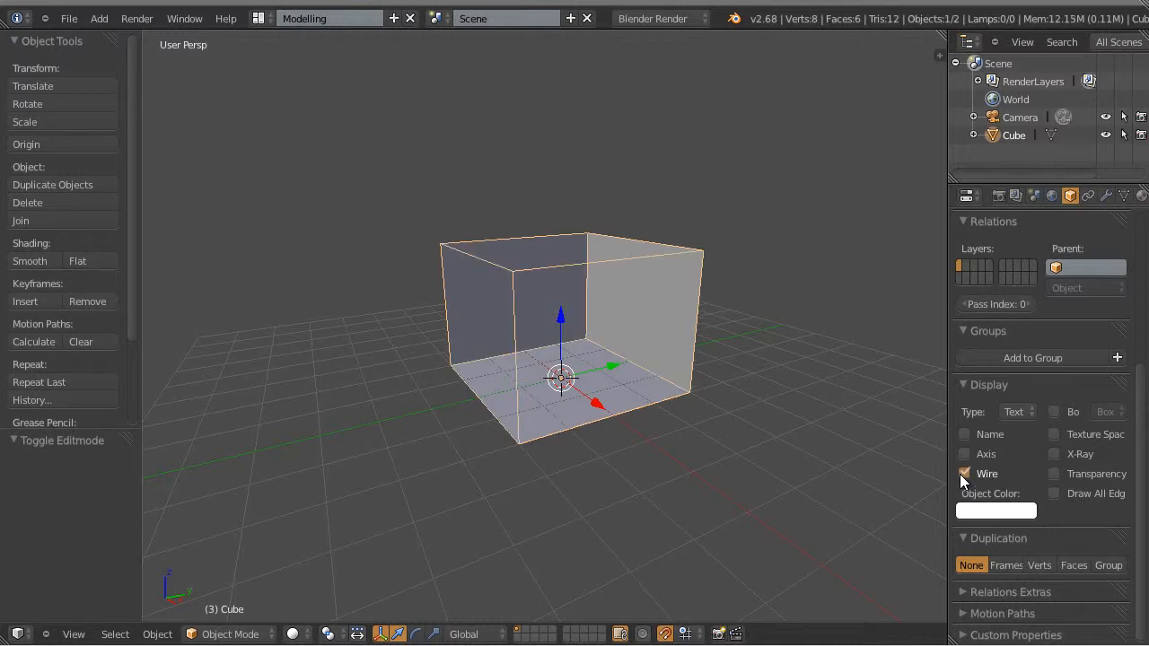
{"action": "left_click", "coordinate": [1053, 494]}
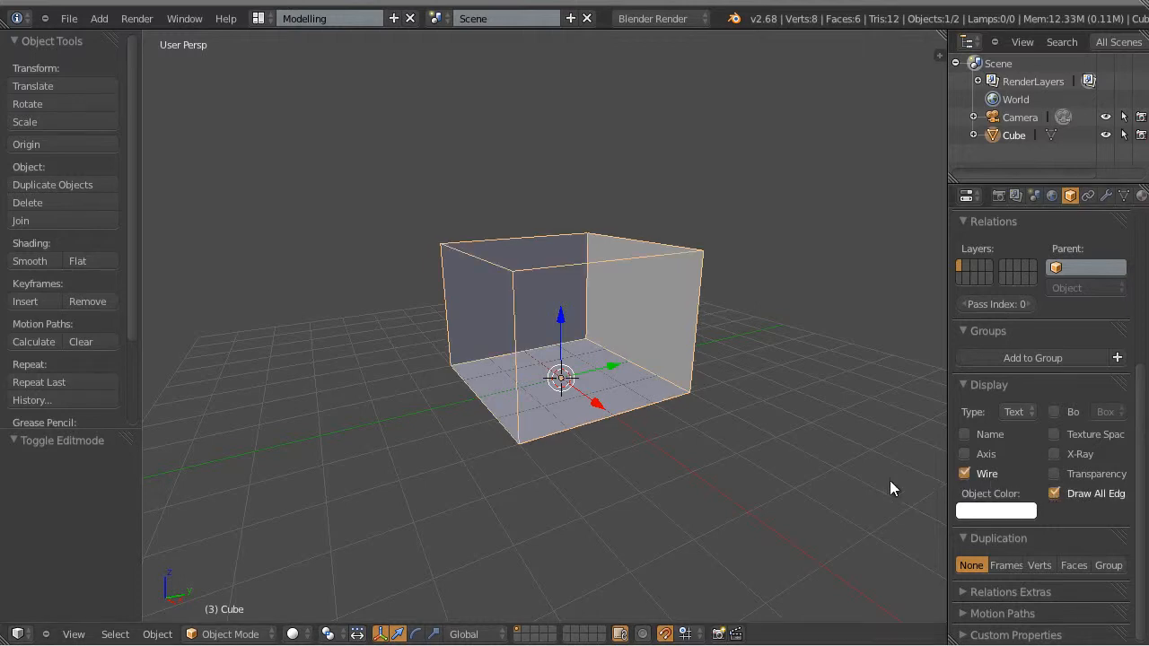
{"action": "key", "text": "a"}
Inspect the room and its outlined edges from several sides, and check the second layer before returning to the first
{"action": "middle_click_drag", "start_coordinate": [745, 470], "coordinate": [586, 362]}
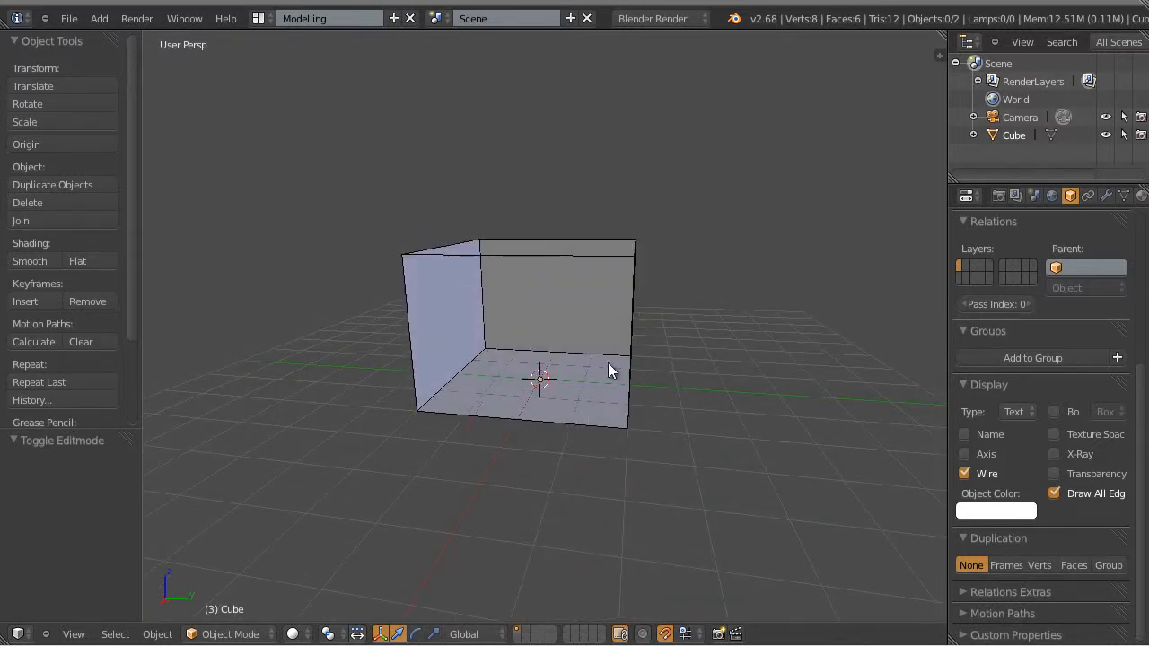
{"action": "middle_click_drag", "start_coordinate": [450, 313], "coordinate": [650, 317]}
{"action": "scroll", "coordinate": [627, 372], "scroll_direction": "up", "scroll_amount": 2}
{"action": "key", "text": "Right"}
{"action": "scroll", "coordinate": [652, 319], "scroll_direction": "down", "scroll_amount": 1}
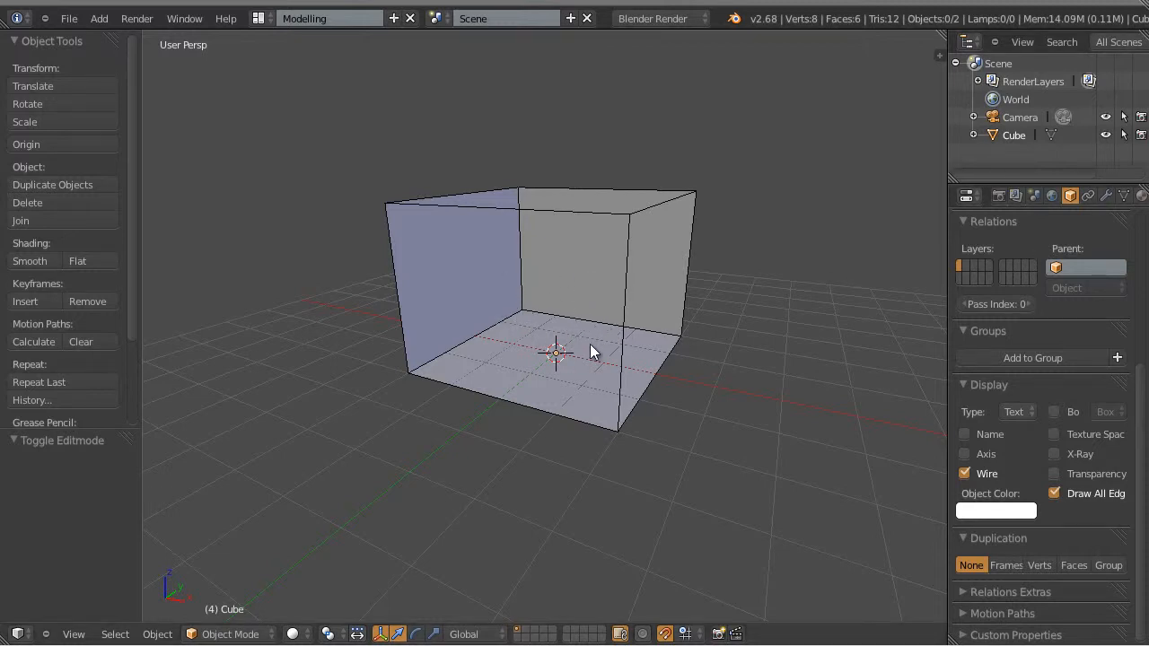
{"action": "middle_click_drag", "start_coordinate": [611, 350], "coordinate": [563, 329]}
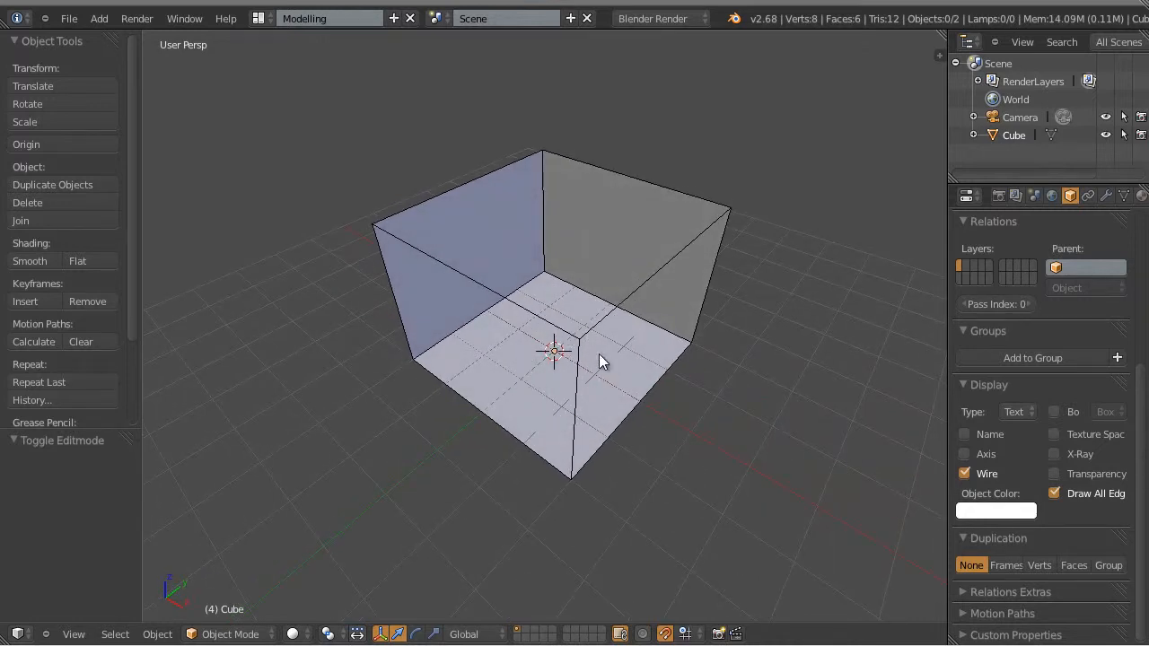
{"action": "middle_click_drag", "start_coordinate": [600, 359], "coordinate": [554, 212]}
{"action": "middle_click_drag", "start_coordinate": [610, 287], "coordinate": [520, 264]}
{"action": "middle_click_drag", "start_coordinate": [609, 304], "coordinate": [569, 285]}
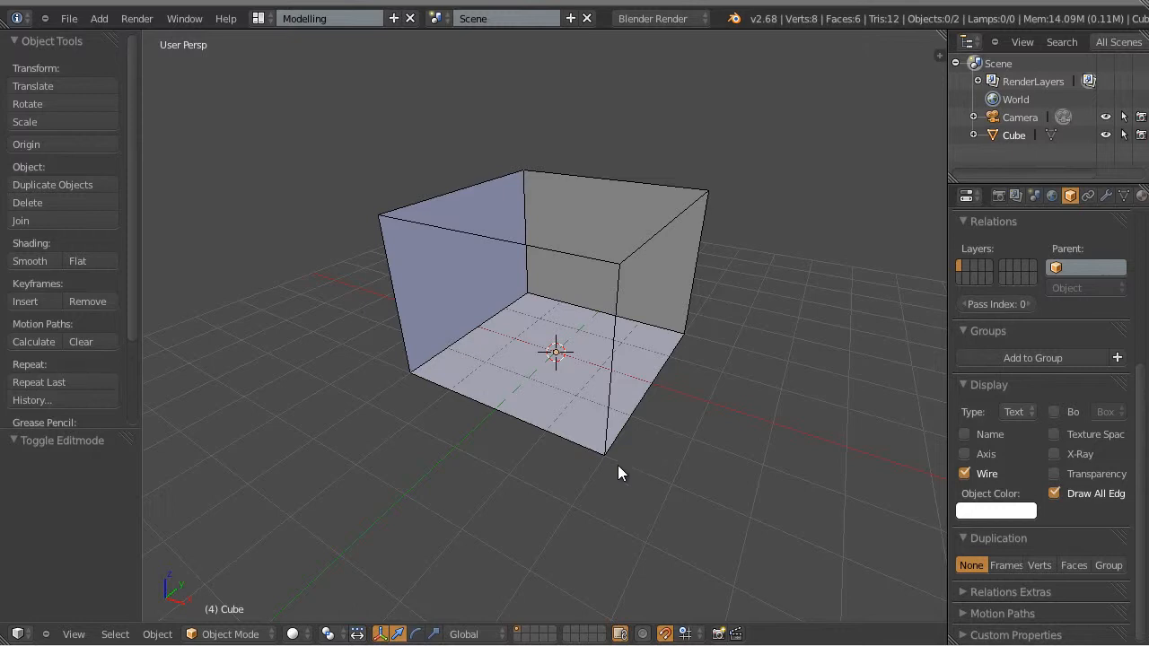
{"action": "scroll", "coordinate": [617, 468], "scroll_direction": "up", "scroll_amount": 2}
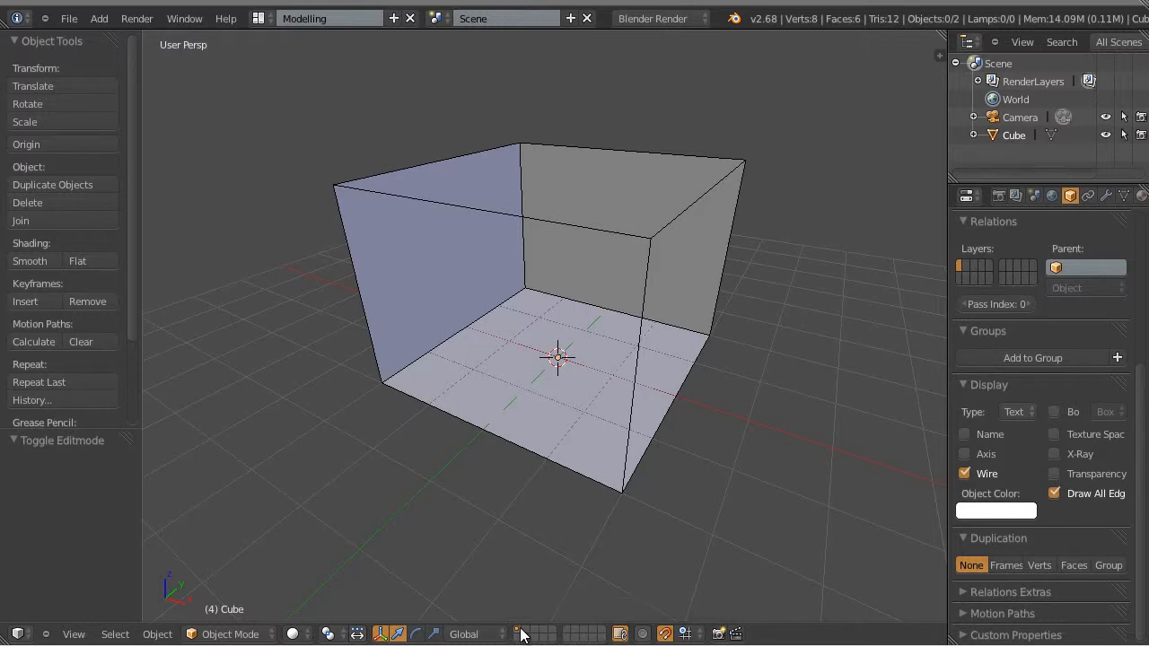
{"action": "left_click", "coordinate": [531, 633]}
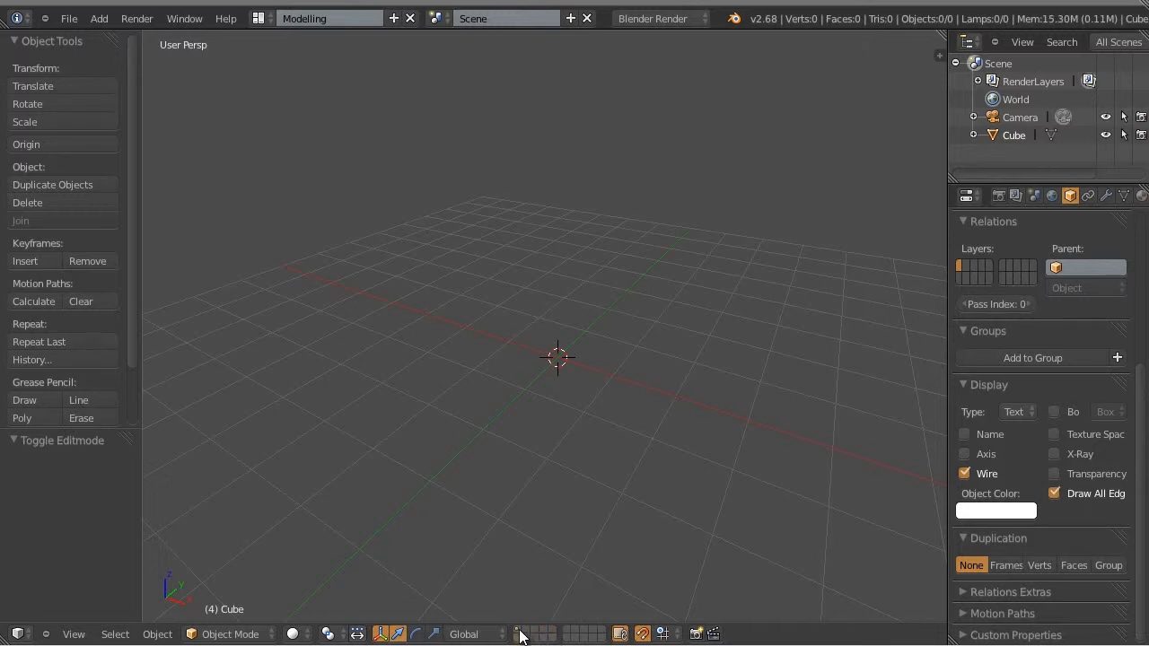
{"action": "left_click", "coordinate": [519, 633]}
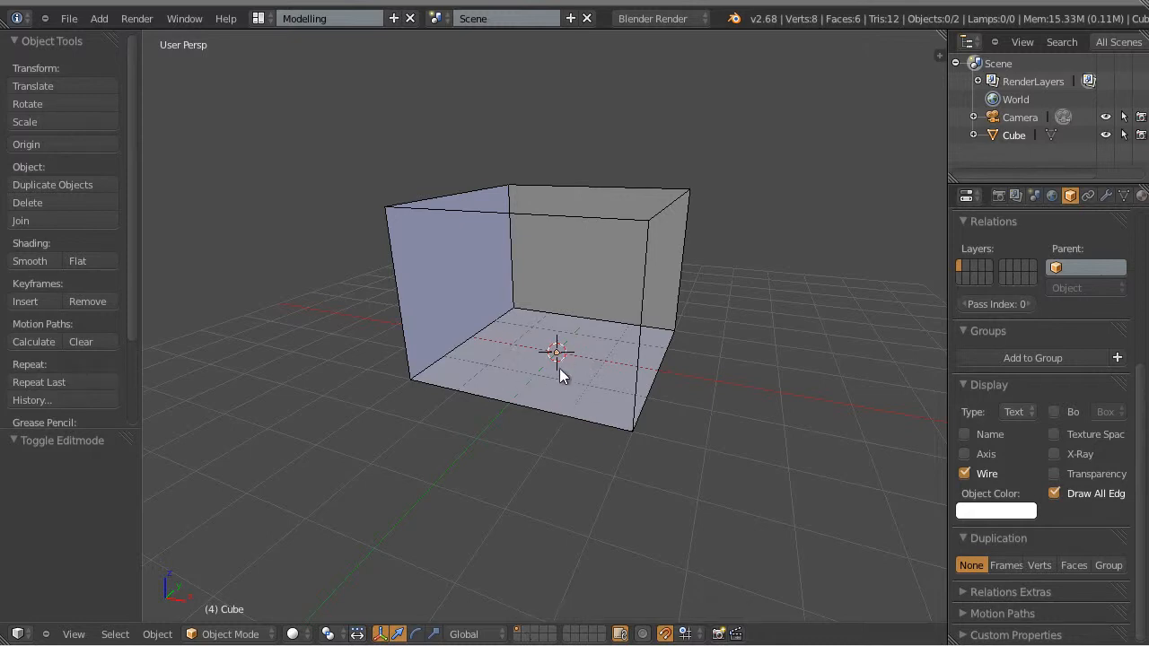
Duplicate the room in place, trying out and undoing a 4-unit move of the copy along X
{"action": "right_click", "coordinate": [567, 266]}
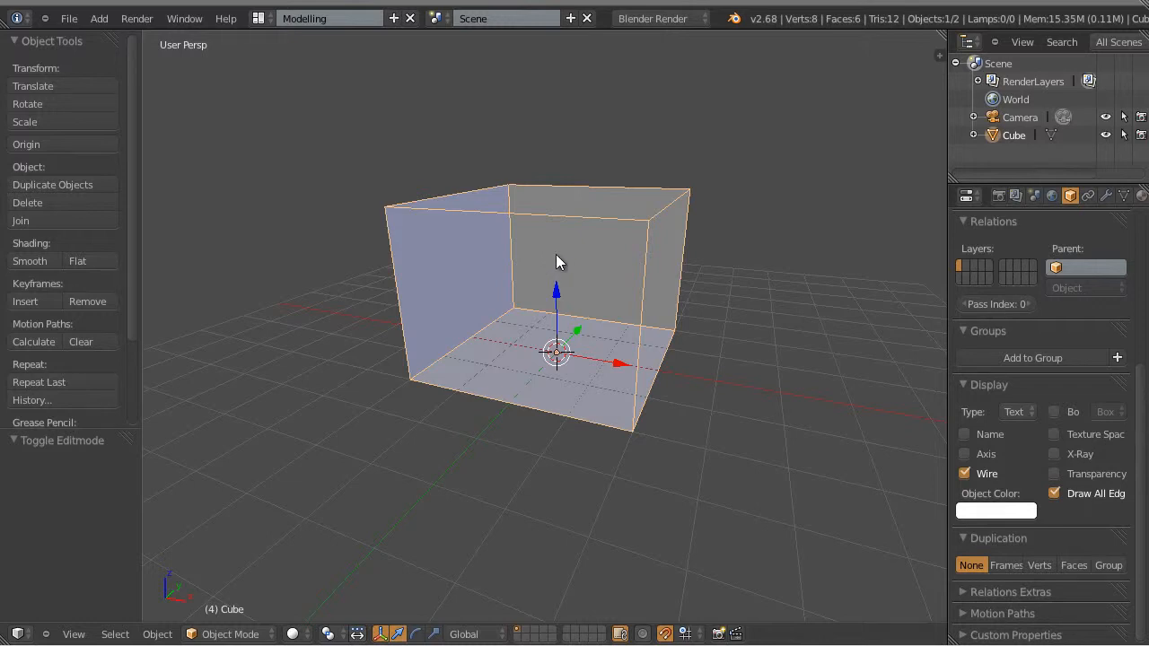
{"action": "key", "text": "shift+d"}
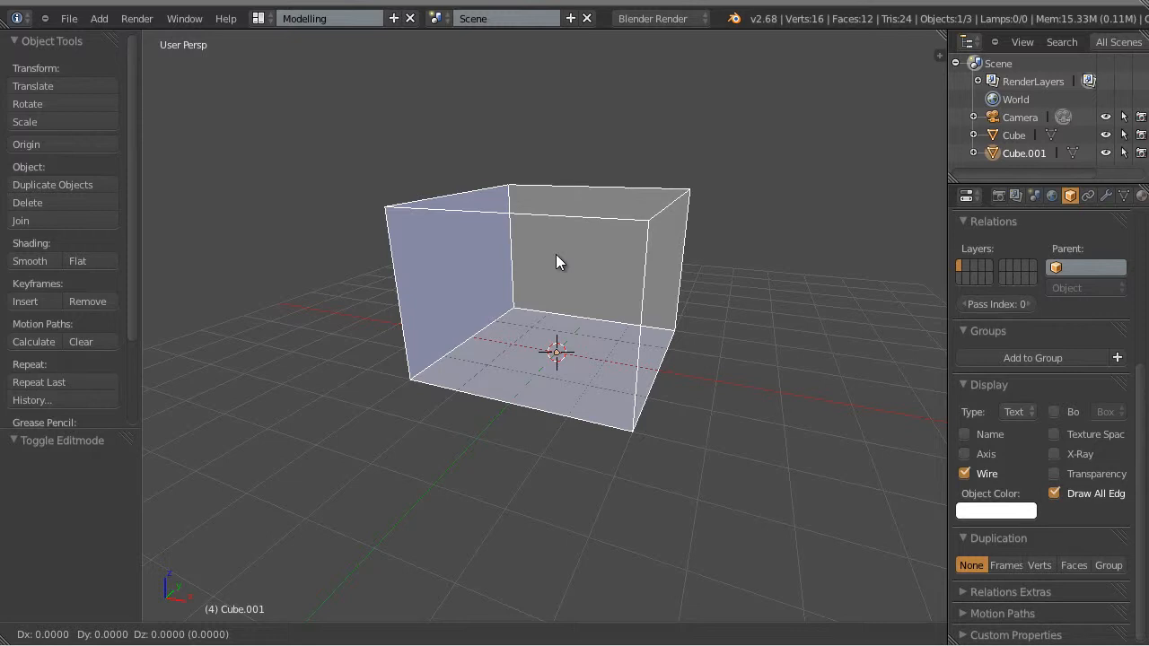
{"action": "right_click", "coordinate": [556, 254]}
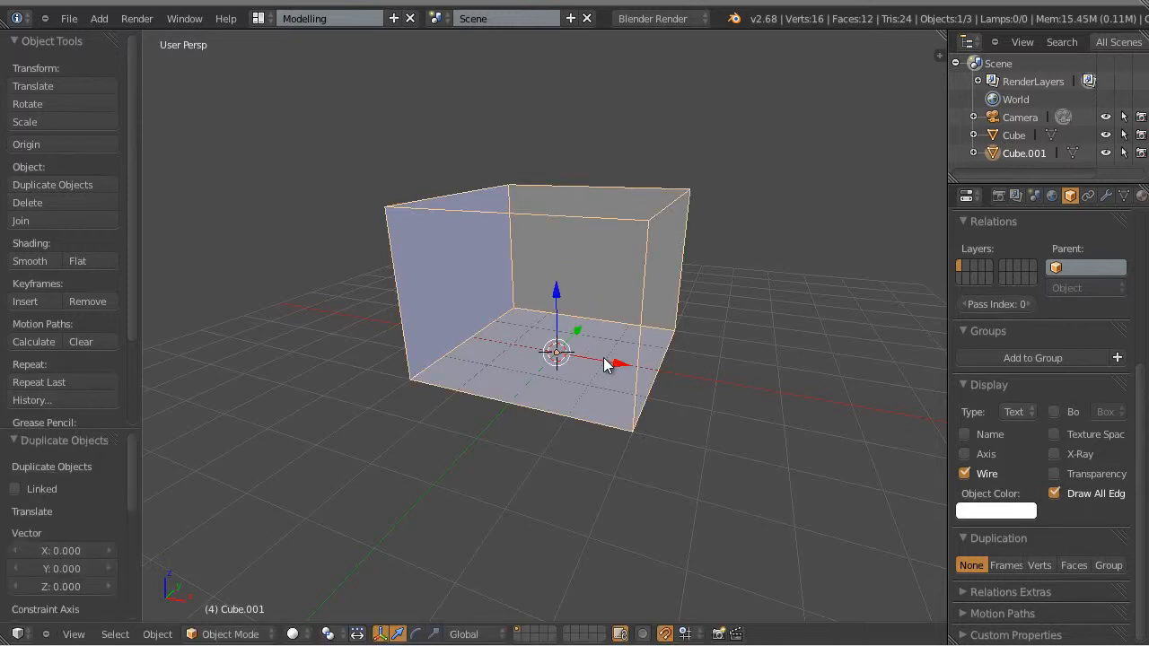
{"action": "left_click_drag", "start_coordinate": [603, 358], "coordinate": [825, 410]}
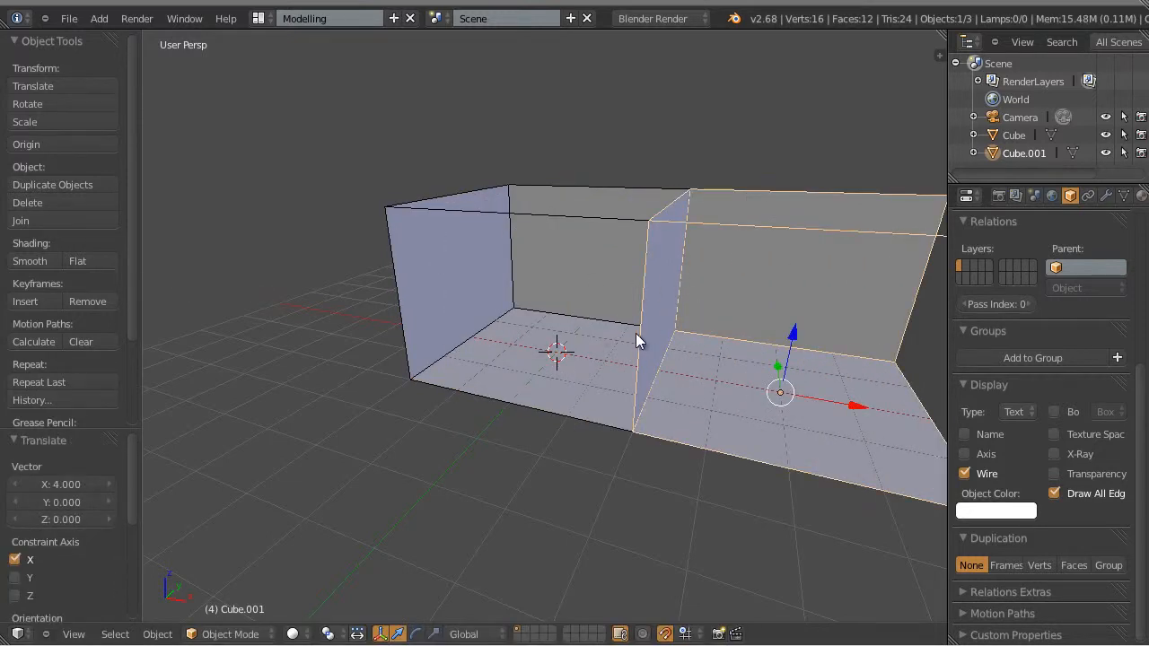
{"action": "key", "text": "ctrl+z"}
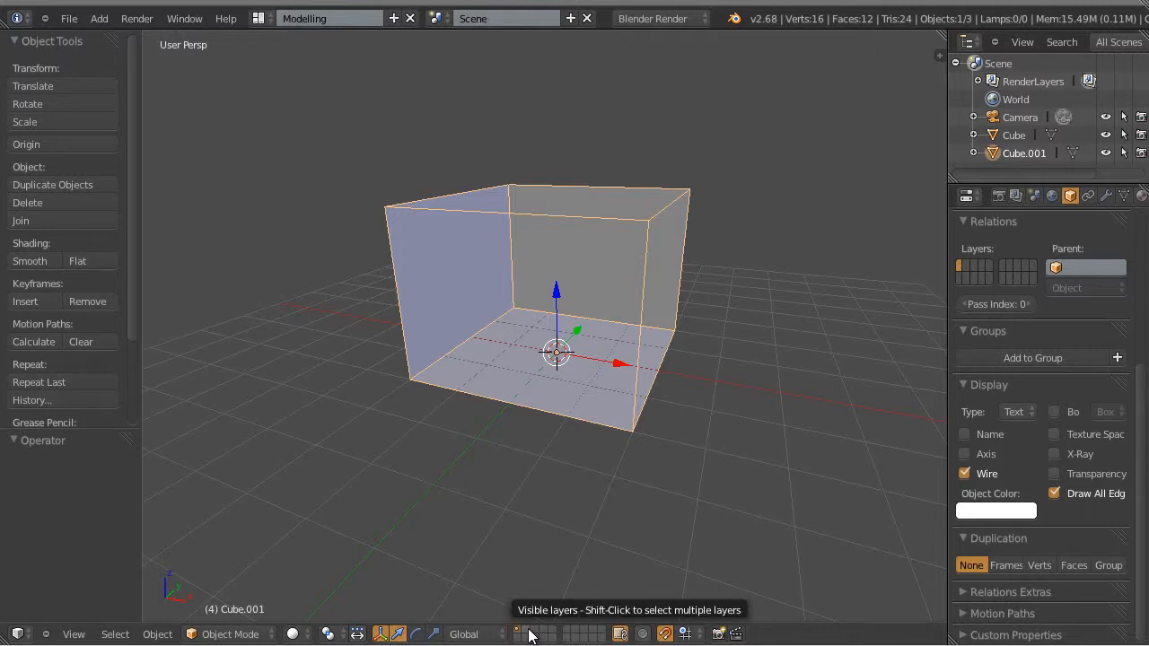
Move the duplicated room to the second layer
{"action": "left_click", "coordinate": [169, 634]}
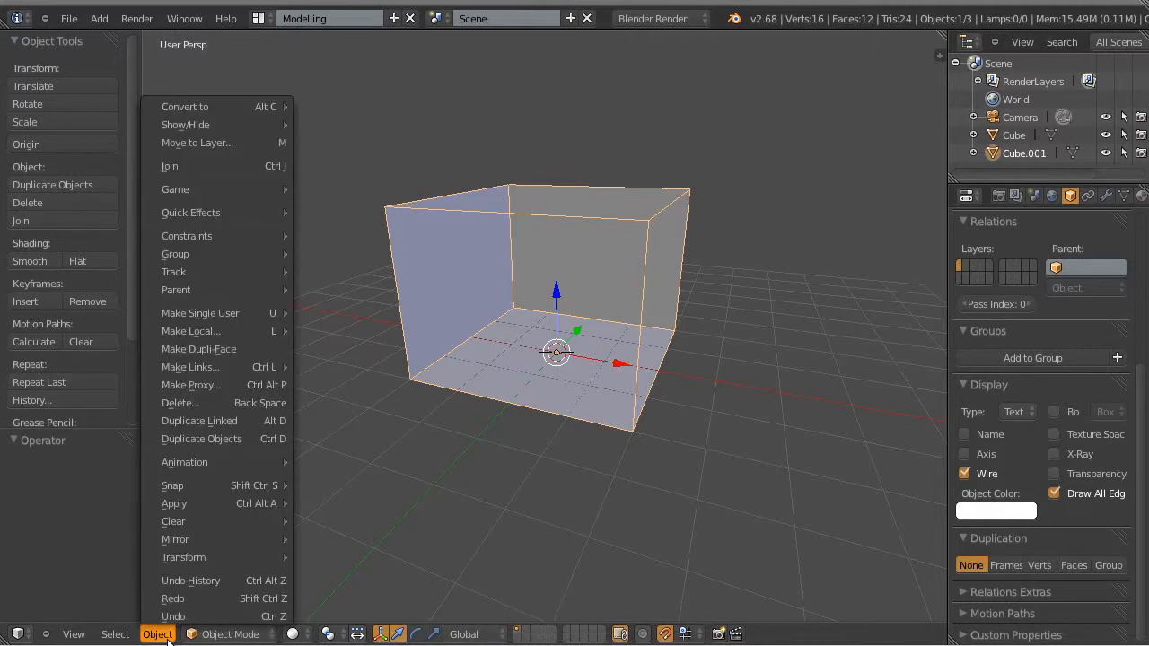
{"action": "left_click", "coordinate": [223, 142]}
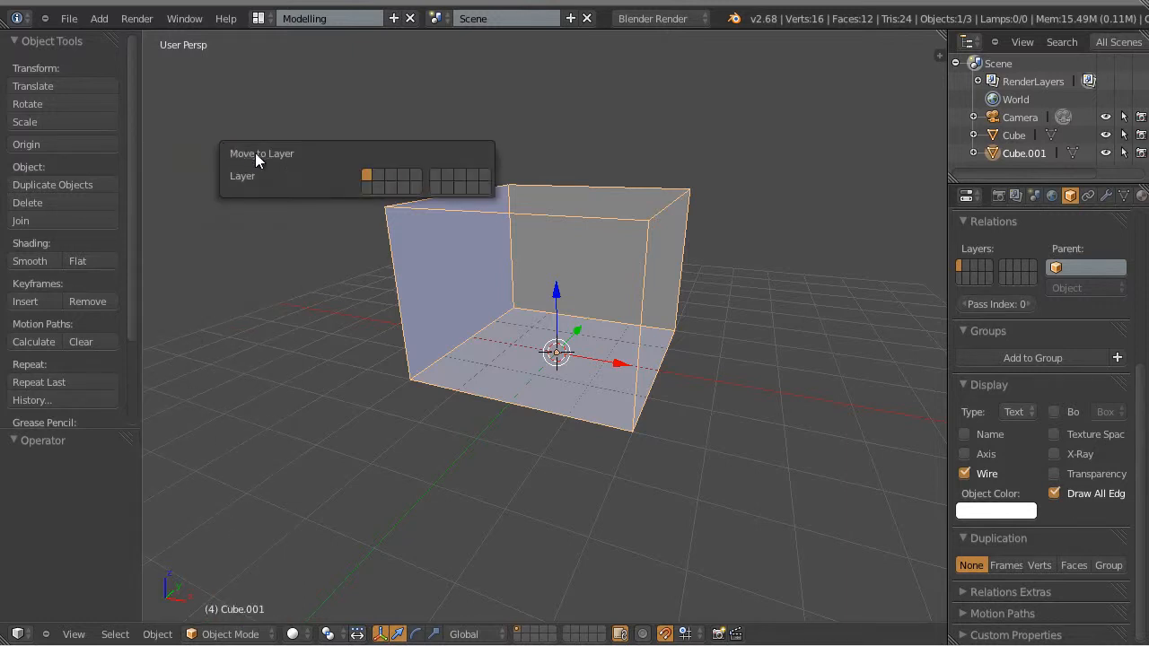
{"action": "left_click", "coordinate": [376, 177]}
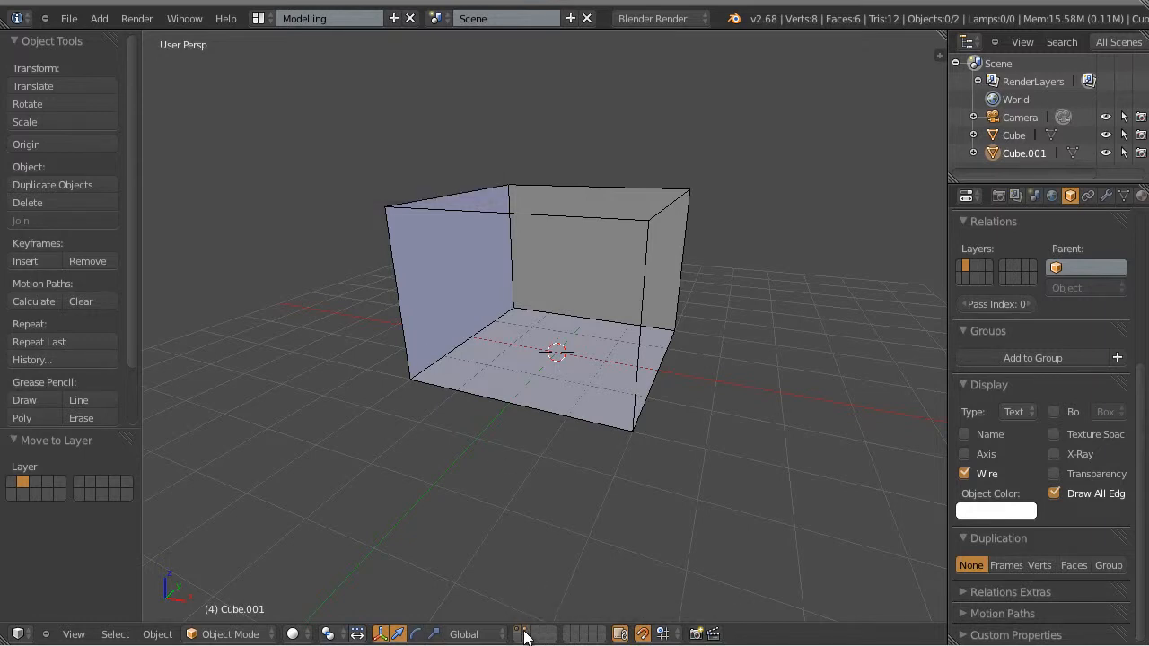
Alternate the visible layer between the first and second, ending on the second, and deselect the room copy there
{"action": "left_click", "coordinate": [525, 631]}
{"action": "left_click", "coordinate": [517, 631]}
{"action": "left_click", "coordinate": [526, 631]}
{"action": "left_click", "coordinate": [518, 631]}
{"action": "left_click", "coordinate": [526, 631]}
{"action": "left_click", "coordinate": [517, 631]}
{"action": "left_click", "coordinate": [526, 631]}
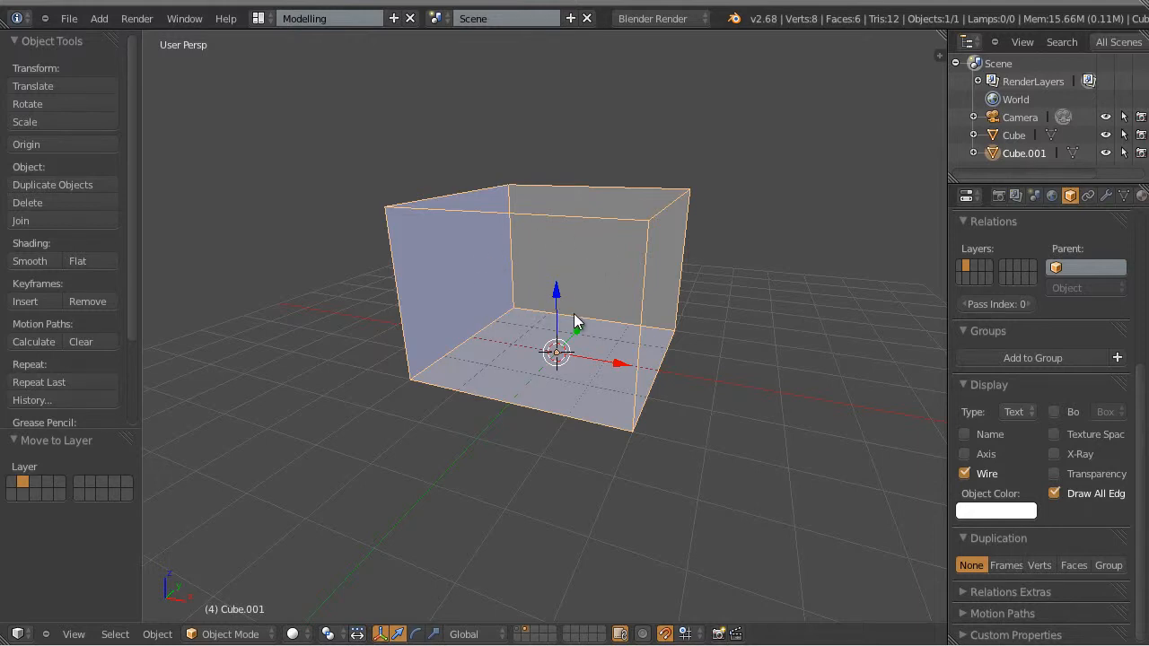
{"action": "key", "text": "a"}
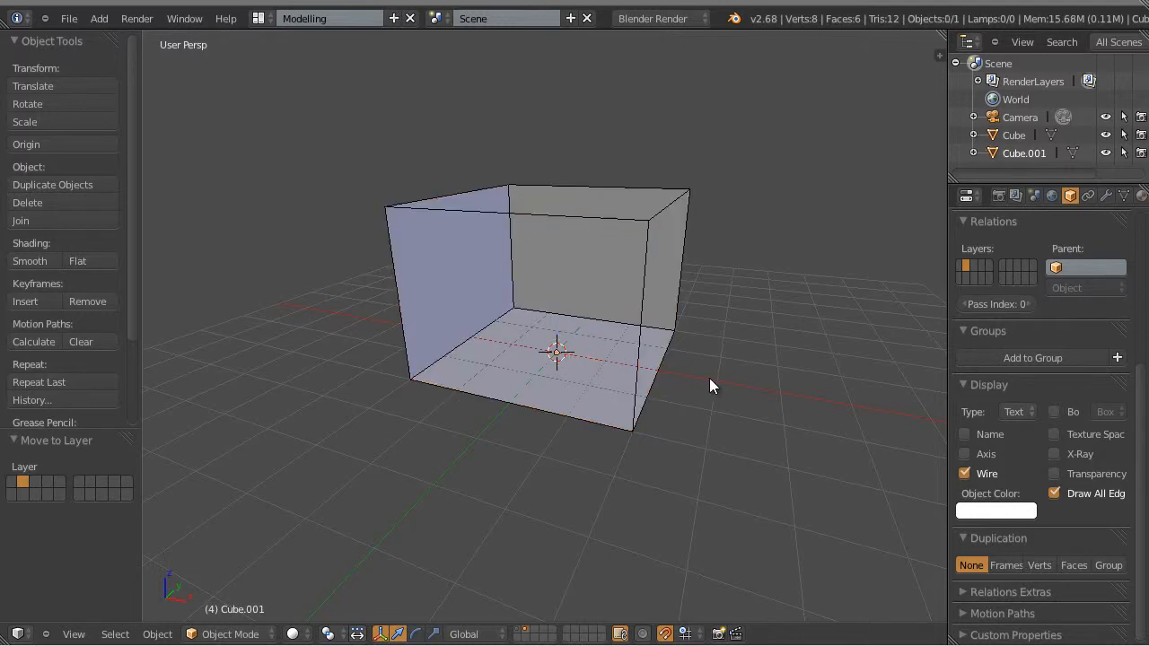
Select the room copy on the second layer and enter Edit Mode
{"action": "middle_click_drag", "start_coordinate": [747, 390], "coordinate": [574, 335]}
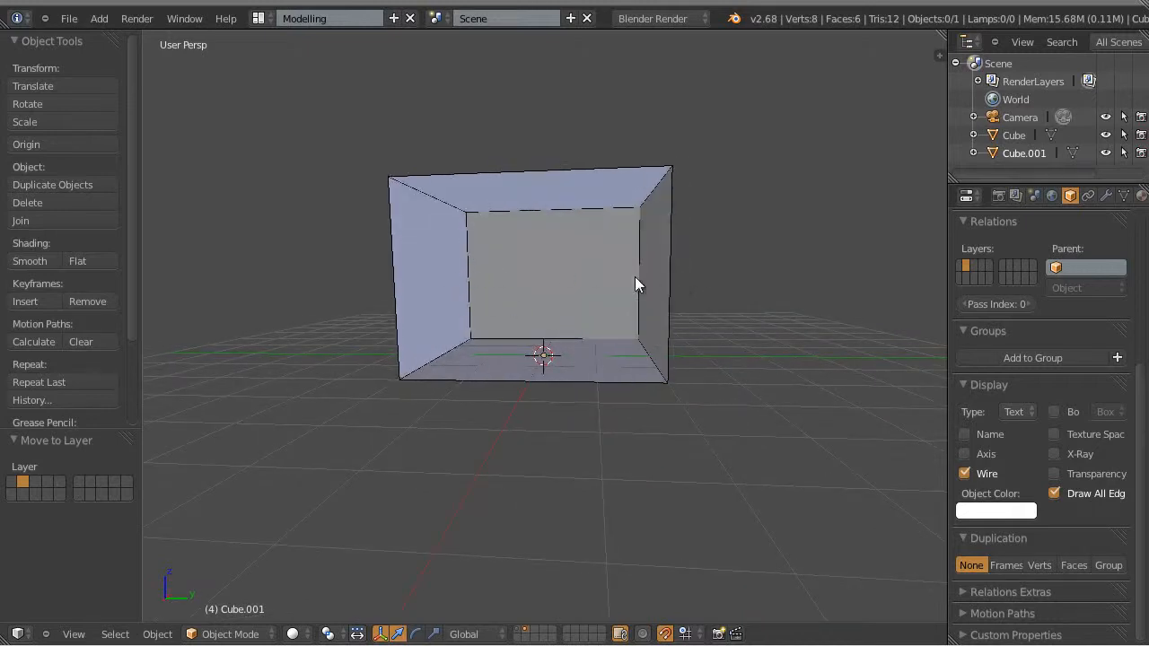
{"action": "middle_click_drag", "start_coordinate": [518, 200], "coordinate": [590, 251]}
{"action": "right_click", "coordinate": [540, 236]}
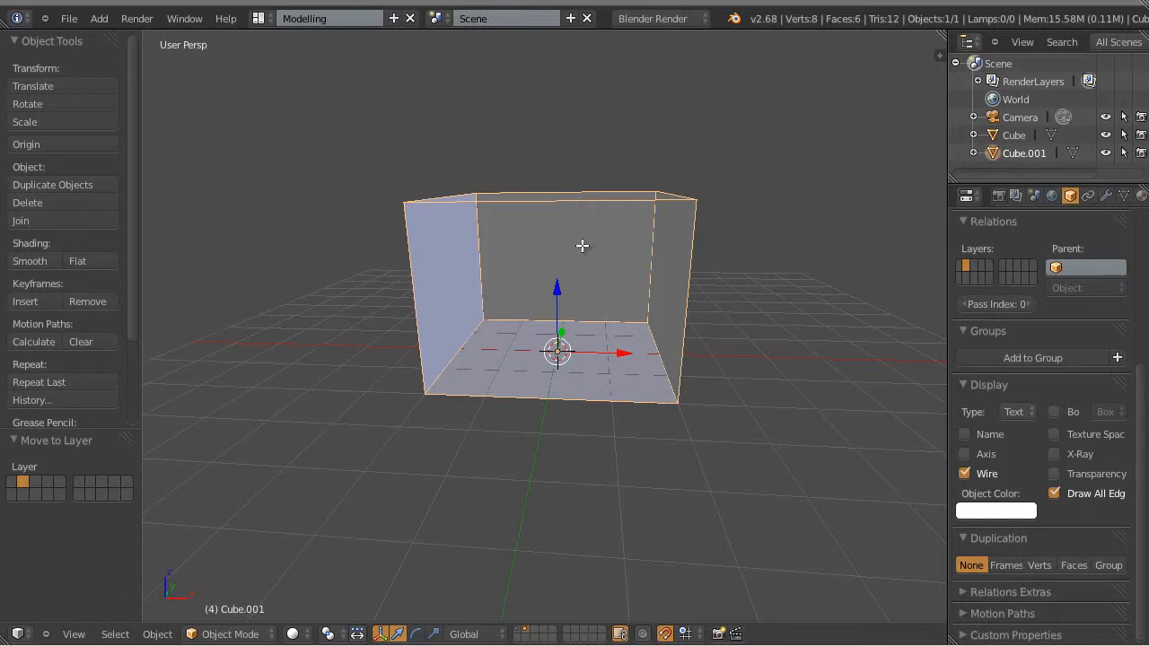
{"action": "key", "text": "Tab"}
Try box-selecting the upper part of the room copy and moving the selected faces
{"action": "left_click_drag", "start_coordinate": [257, 88], "coordinate": [810, 287]}
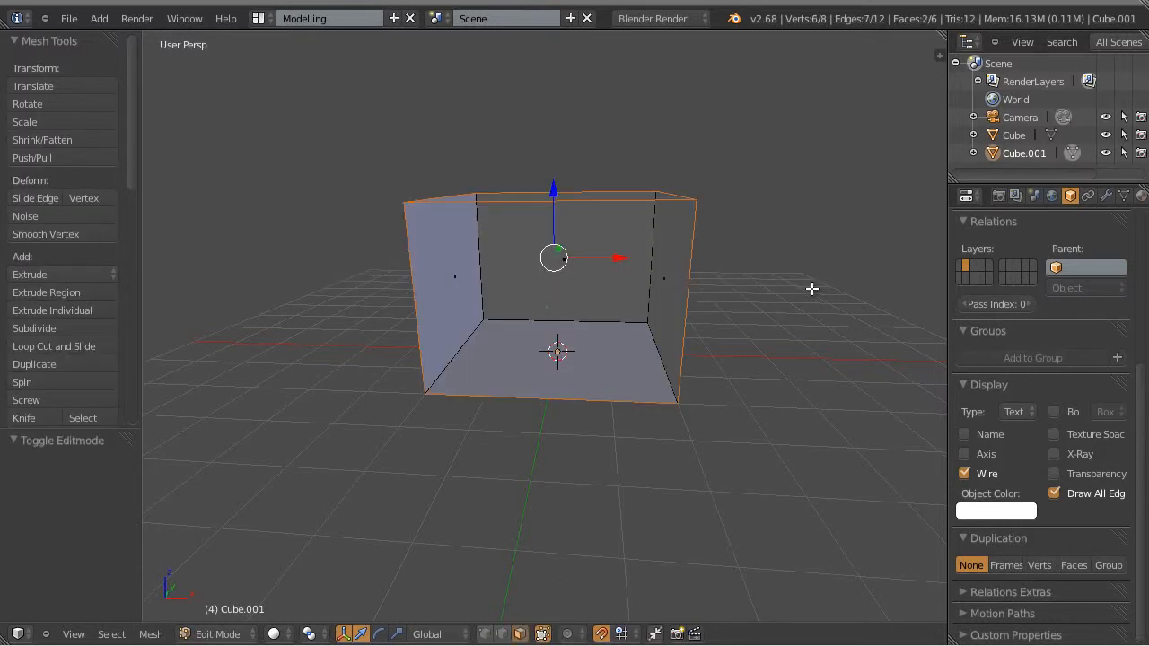
{"action": "middle_click_drag", "start_coordinate": [823, 380], "coordinate": [469, 245]}
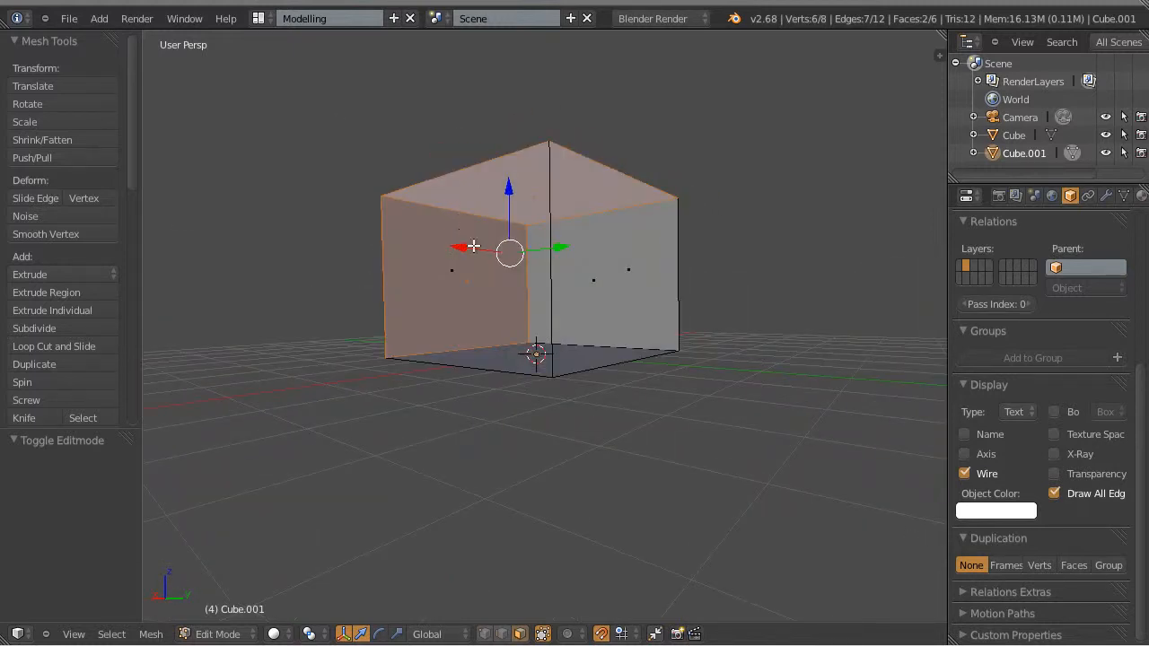
{"action": "key", "text": "g"}
{"action": "left_click", "coordinate": [551, 275]}
{"action": "key", "text": "ctrl+z"}
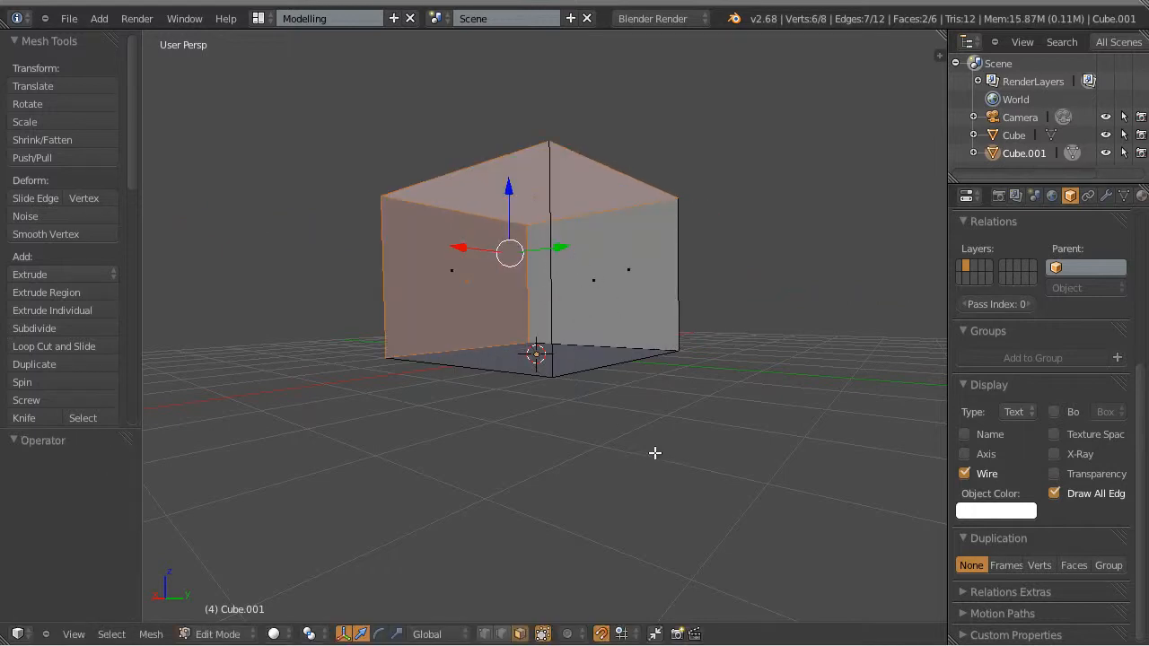
{"action": "key", "text": "a"}
Box-select the room copy across its walls and check from several sides which faces are selected
{"action": "middle_click_drag", "start_coordinate": [655, 454], "coordinate": [397, 200]}
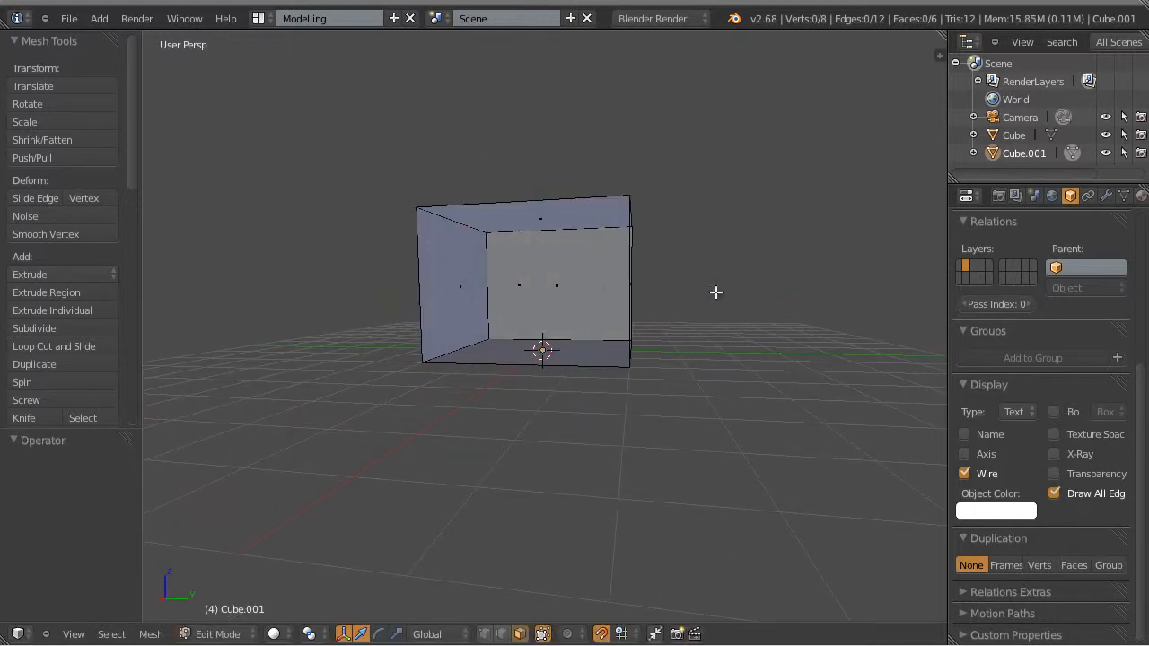
{"action": "key", "text": "b"}
{"action": "left_click_drag", "start_coordinate": [347, 148], "coordinate": [782, 321]}
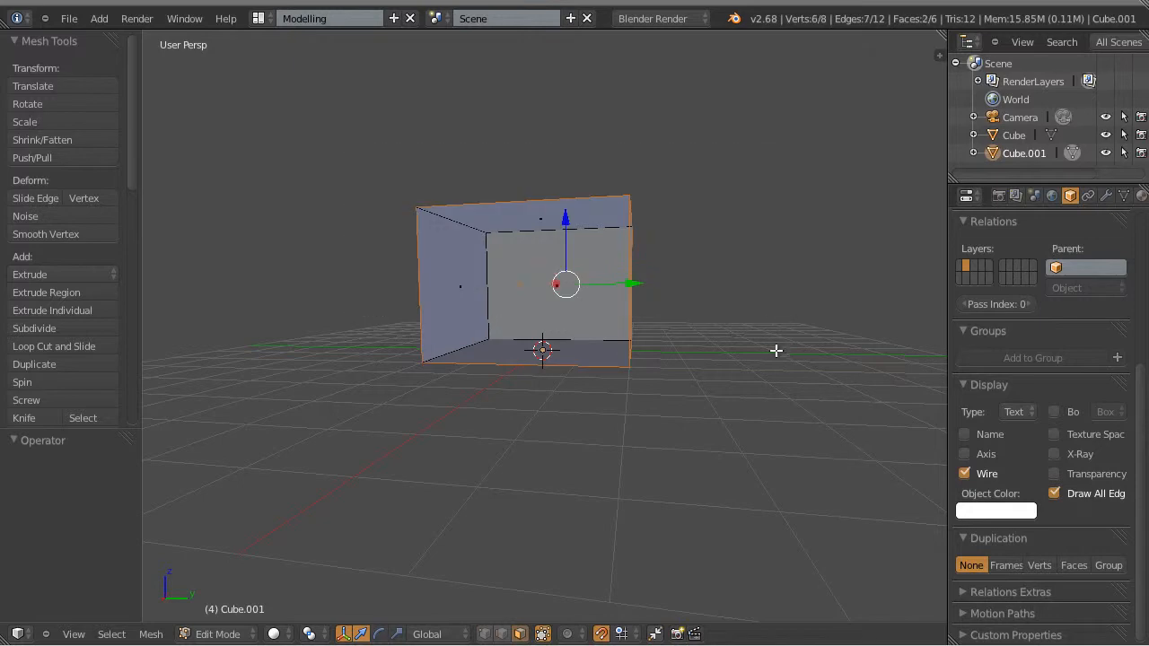
{"action": "middle_click_drag", "start_coordinate": [743, 380], "coordinate": [368, 374]}
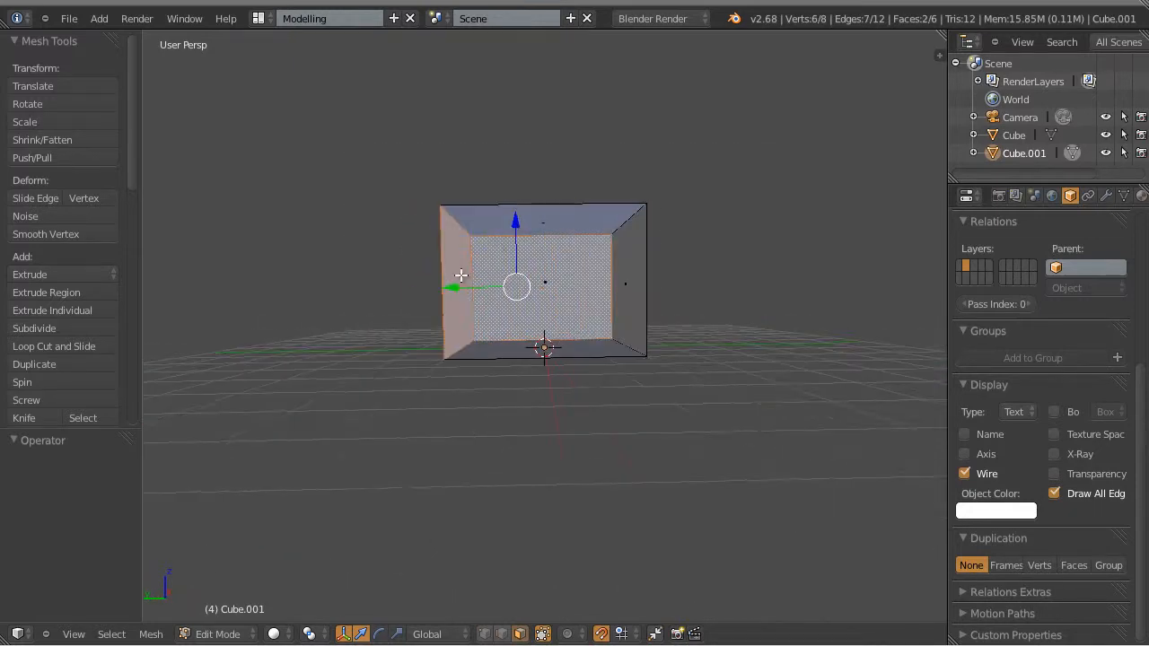
{"action": "middle_click_drag", "start_coordinate": [354, 327], "coordinate": [656, 352]}
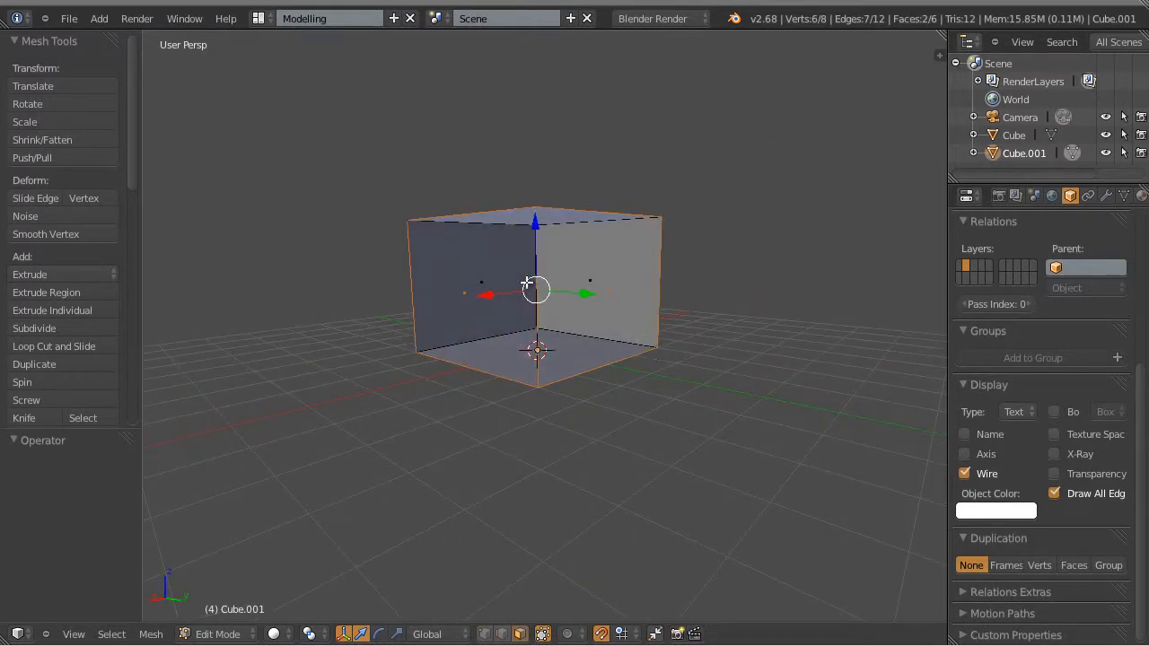
Box-select the walls and ceiling of the room copy, leaving out the floor, and delete the selected faces
{"action": "middle_click_drag", "start_coordinate": [746, 392], "coordinate": [752, 424]}
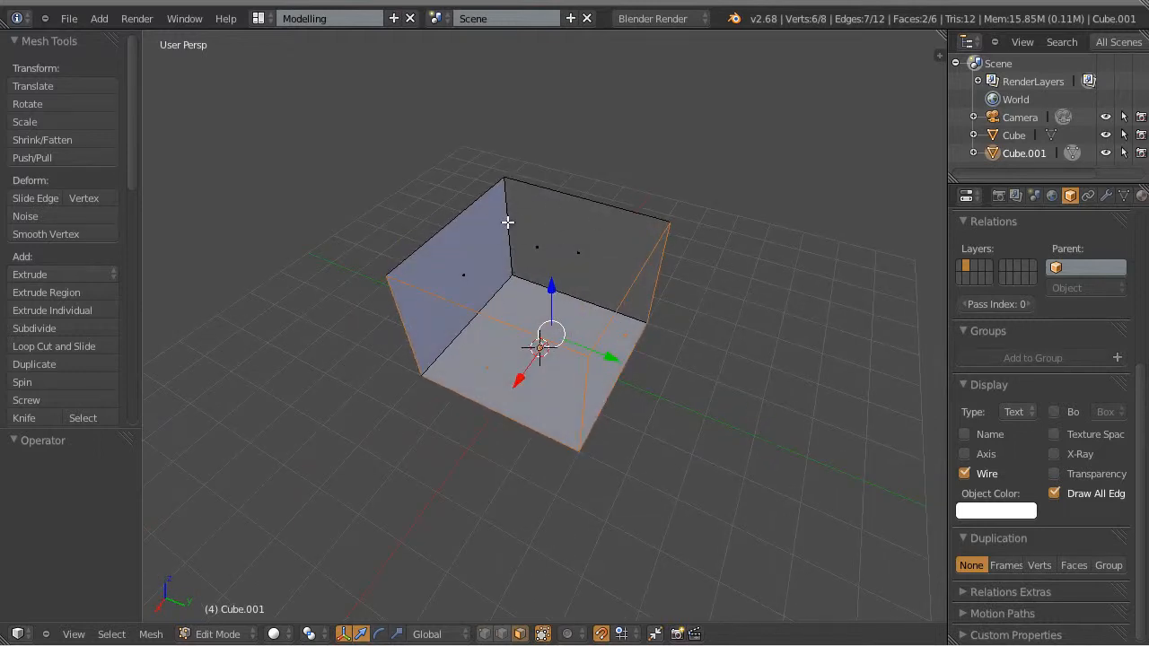
{"action": "middle_click_drag", "start_coordinate": [719, 373], "coordinate": [731, 321]}
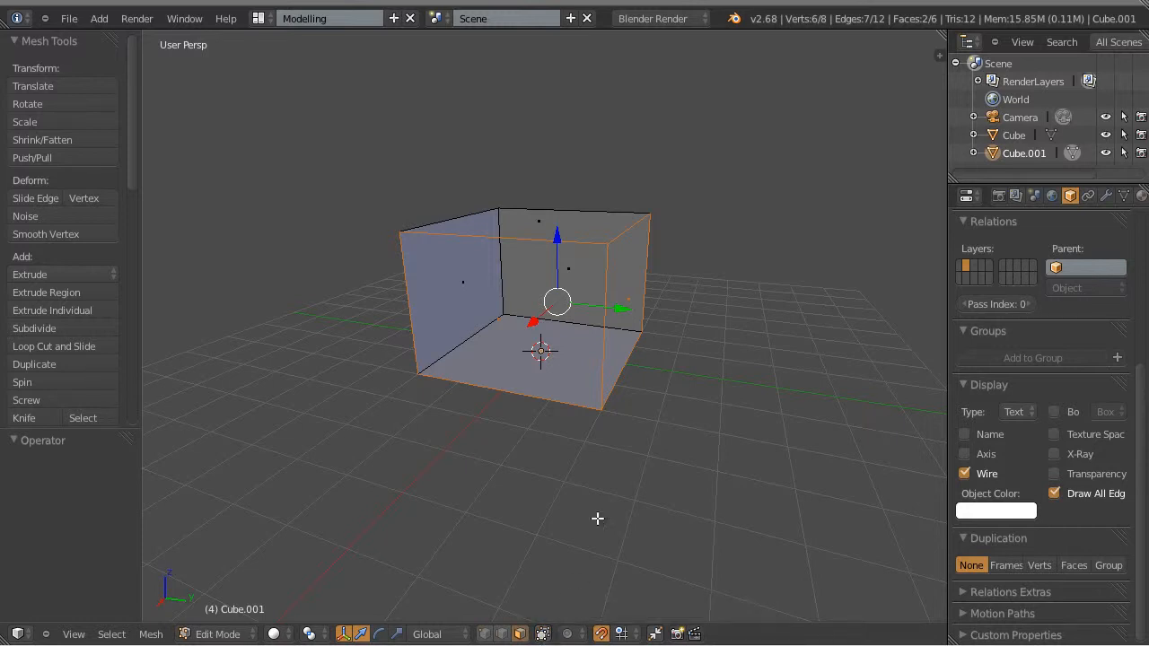
{"action": "left_click_drag", "start_coordinate": [298, 139], "coordinate": [729, 307]}
{"action": "middle_click_drag", "start_coordinate": [731, 331], "coordinate": [394, 371]}
{"action": "key", "text": "f"}
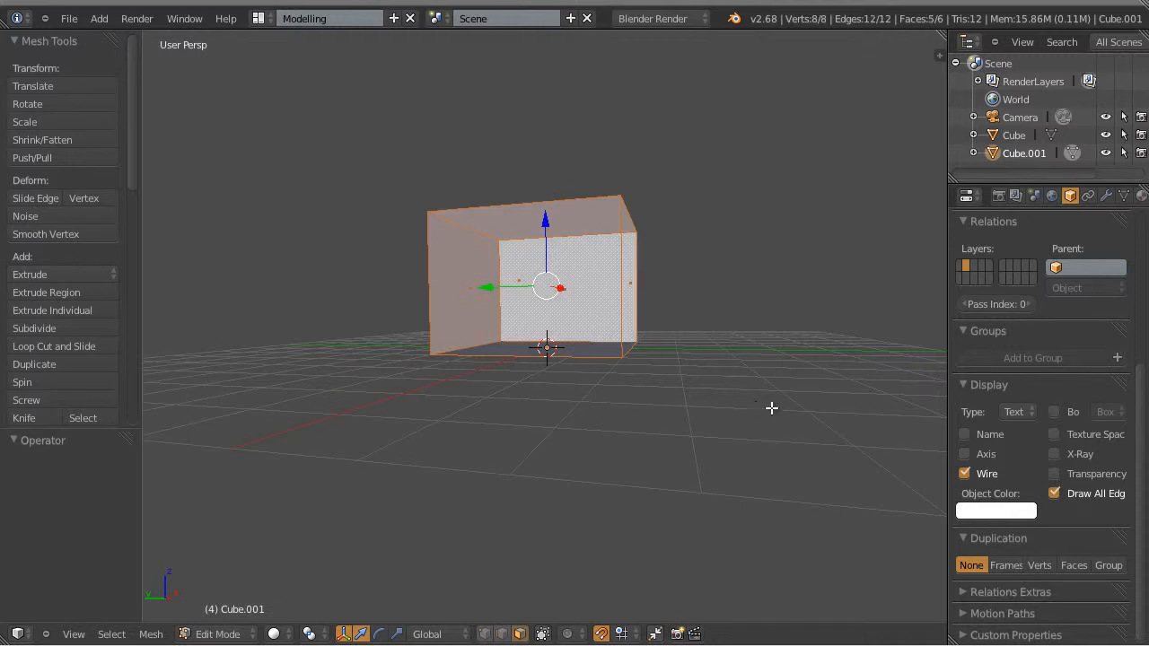
{"action": "middle_click_drag", "start_coordinate": [769, 405], "coordinate": [723, 379]}
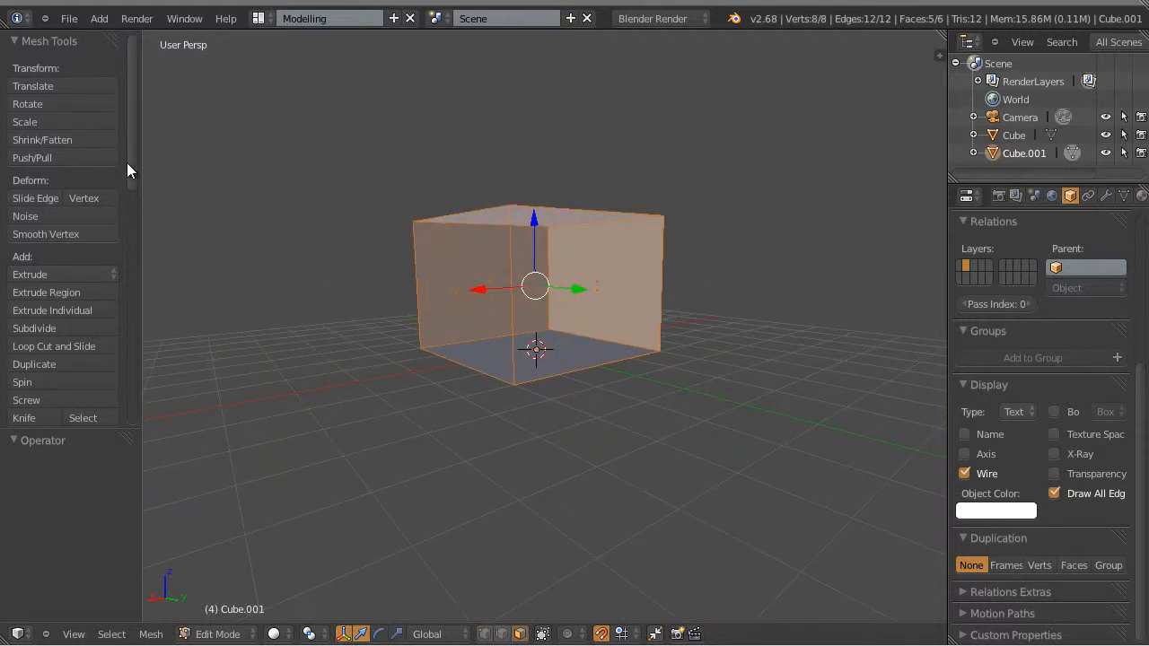
{"action": "left_click_drag", "start_coordinate": [133, 159], "coordinate": [144, 268]}
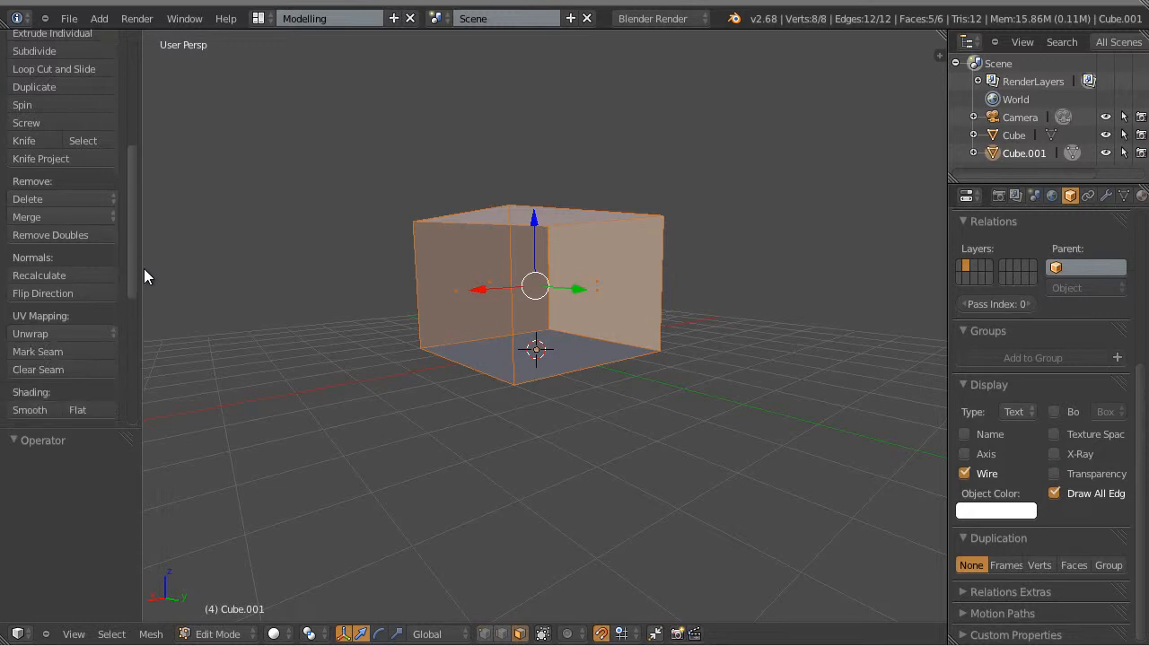
{"action": "left_click", "coordinate": [36, 197]}
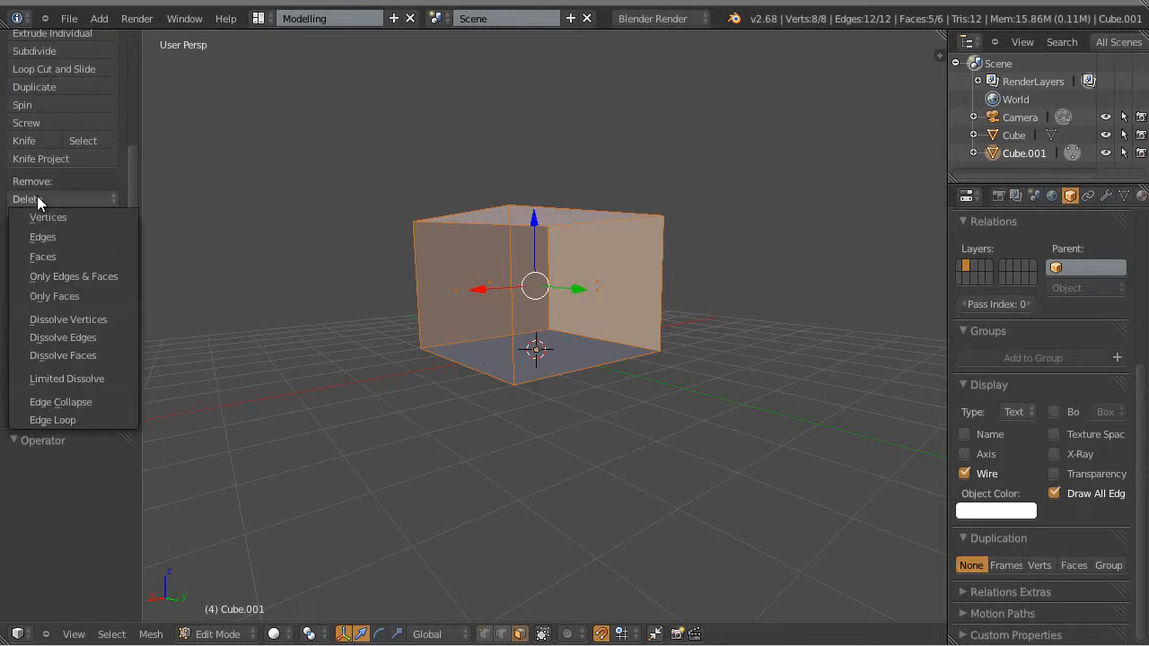
{"action": "left_click", "coordinate": [87, 258]}
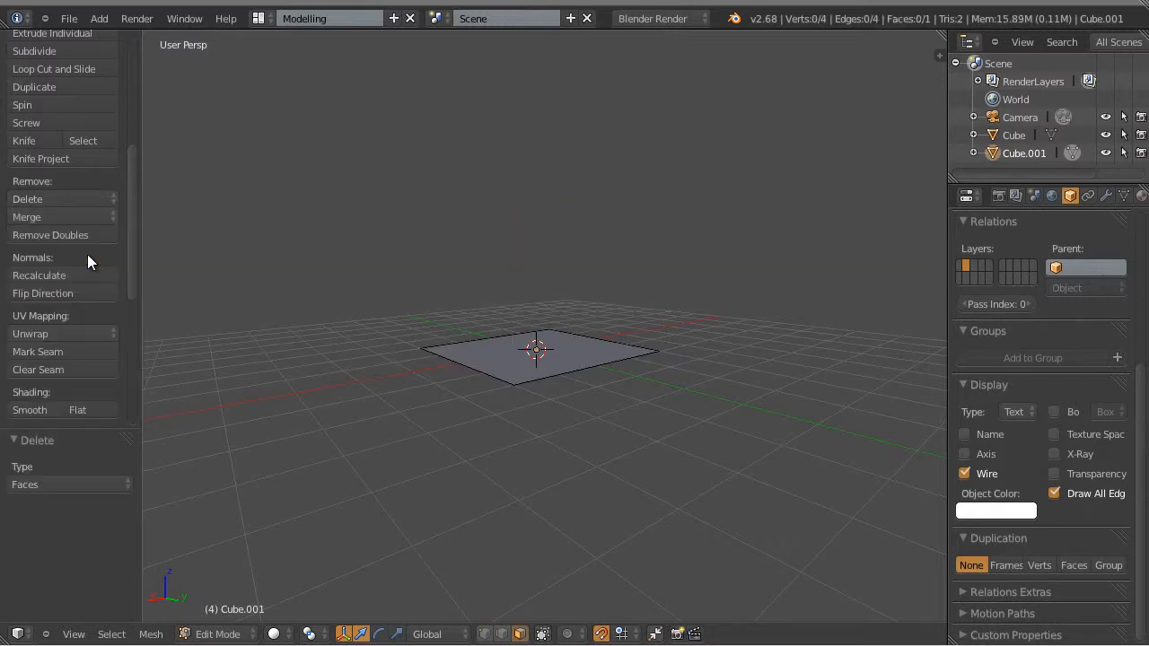
Select the remaining floor face, leave Edit Mode and deselect the floor object
{"action": "middle_click_drag", "start_coordinate": [597, 262], "coordinate": [595, 344]}
{"action": "right_click", "coordinate": [590, 361]}
{"action": "middle_click_drag", "start_coordinate": [422, 424], "coordinate": [449, 431]}
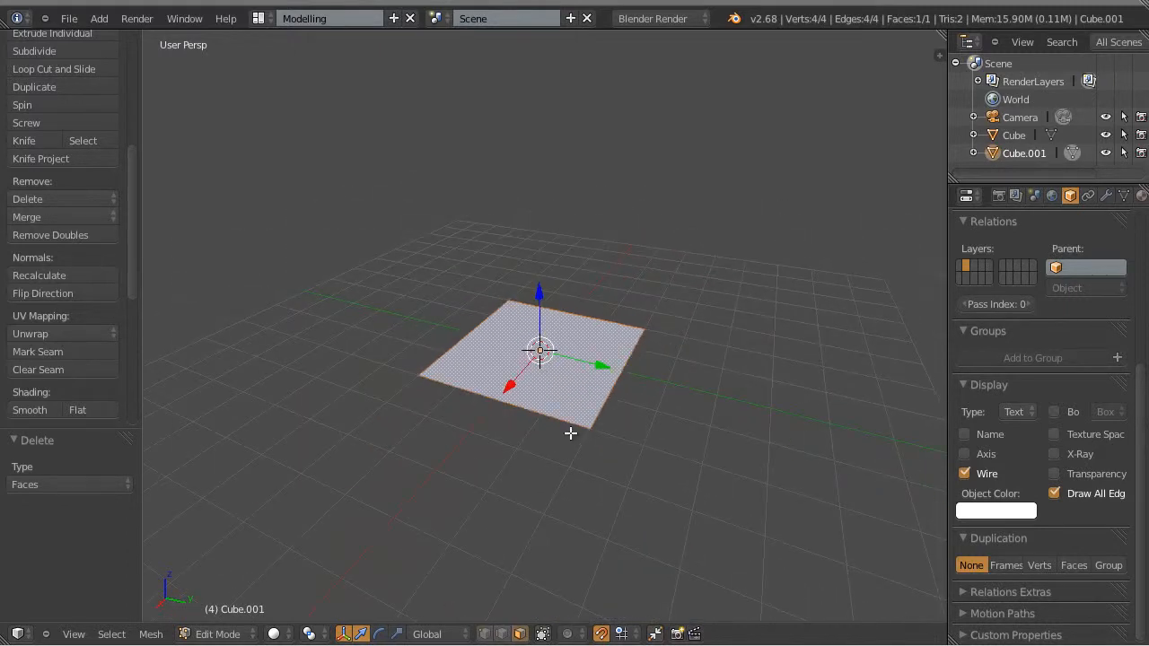
{"action": "key", "text": "Tab"}
{"action": "key", "text": "a"}
{"action": "scroll", "coordinate": [574, 455], "scroll_direction": "down", "scroll_amount": 2}
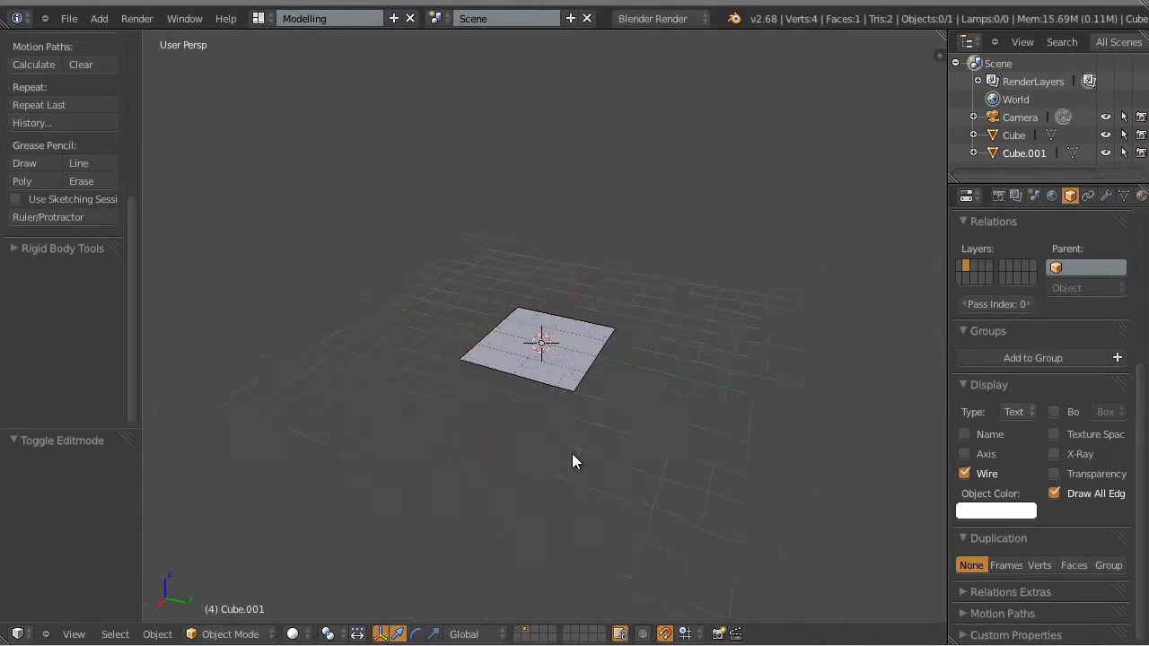
{"action": "scroll", "coordinate": [571, 454], "scroll_direction": "up", "scroll_amount": 4}
{"action": "scroll", "coordinate": [589, 393], "scroll_direction": "down", "scroll_amount": 3}
{"action": "middle_click_drag", "start_coordinate": [592, 441], "coordinate": [564, 339]}
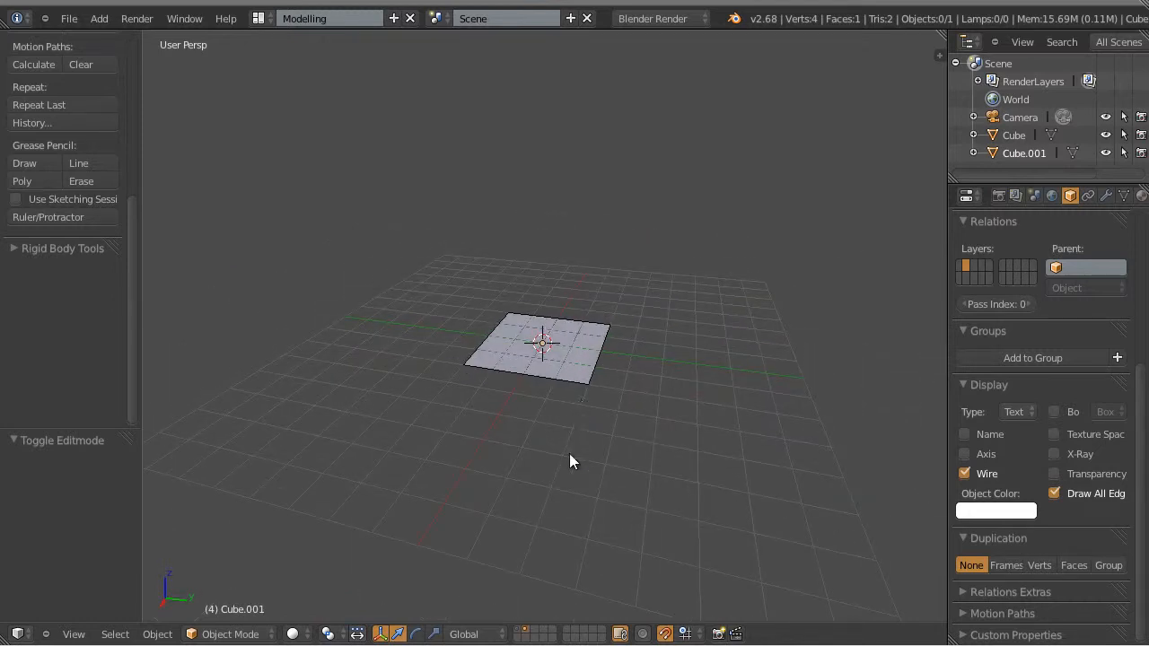
Compare the full room on the first layer with the floor on the second layer by switching the visible layer
{"action": "left_click", "coordinate": [518, 632], "text": "shift"}
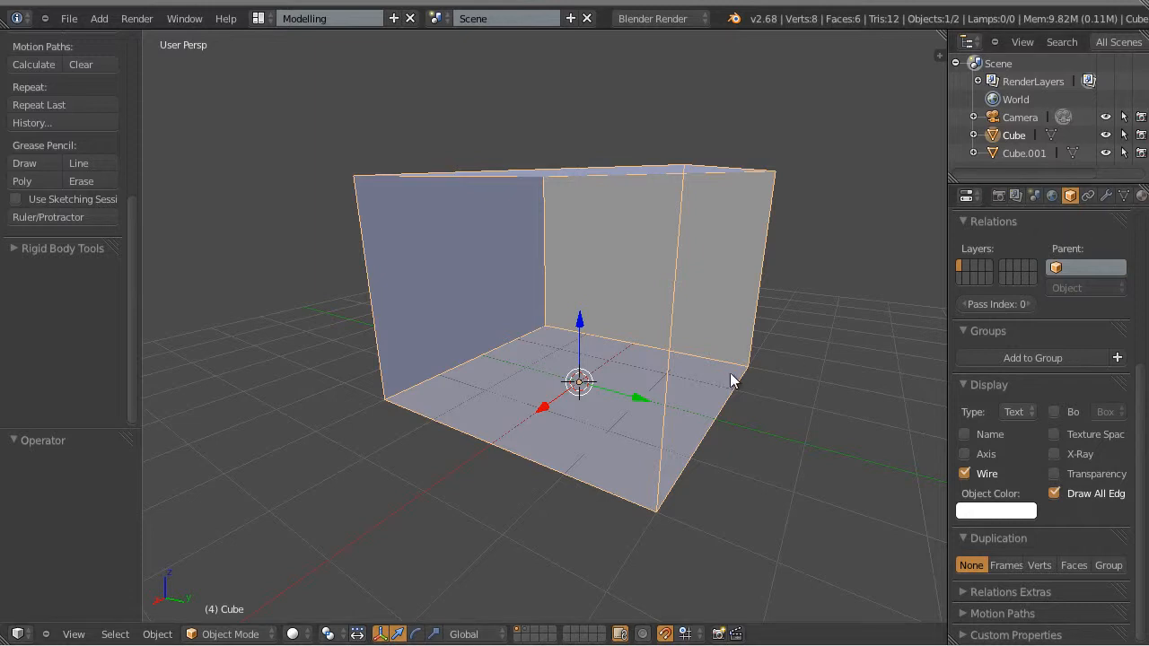
{"action": "middle_click_drag", "start_coordinate": [808, 374], "coordinate": [490, 356]}
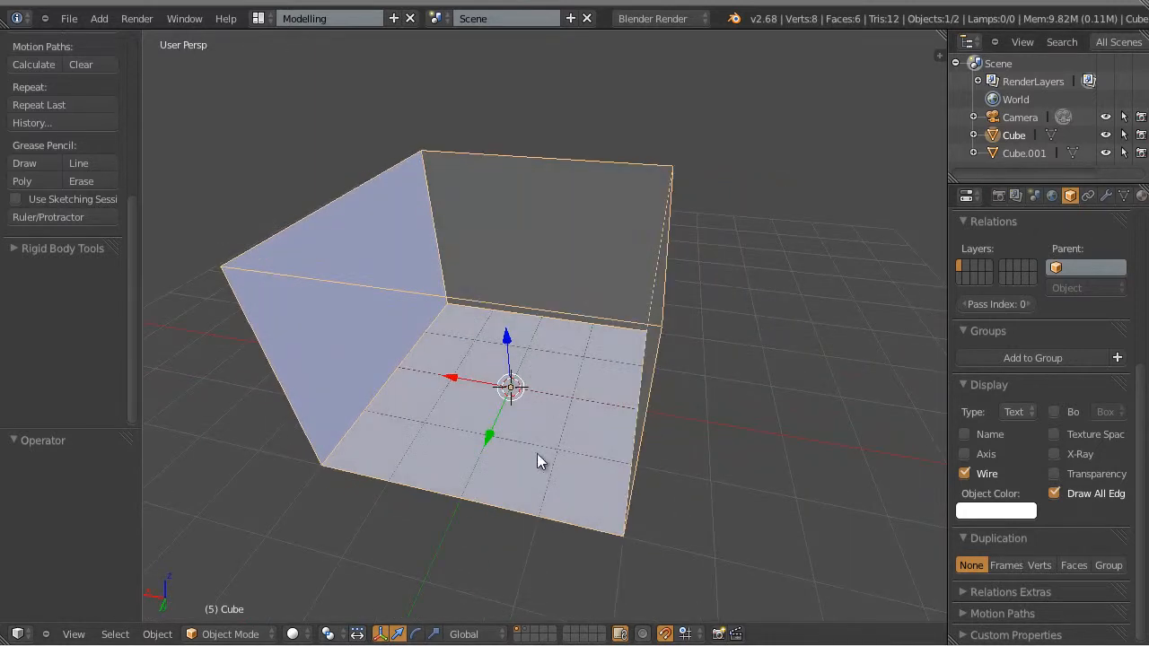
{"action": "left_click", "coordinate": [525, 630]}
{"action": "scroll", "coordinate": [685, 411], "scroll_direction": "down", "scroll_amount": 5}
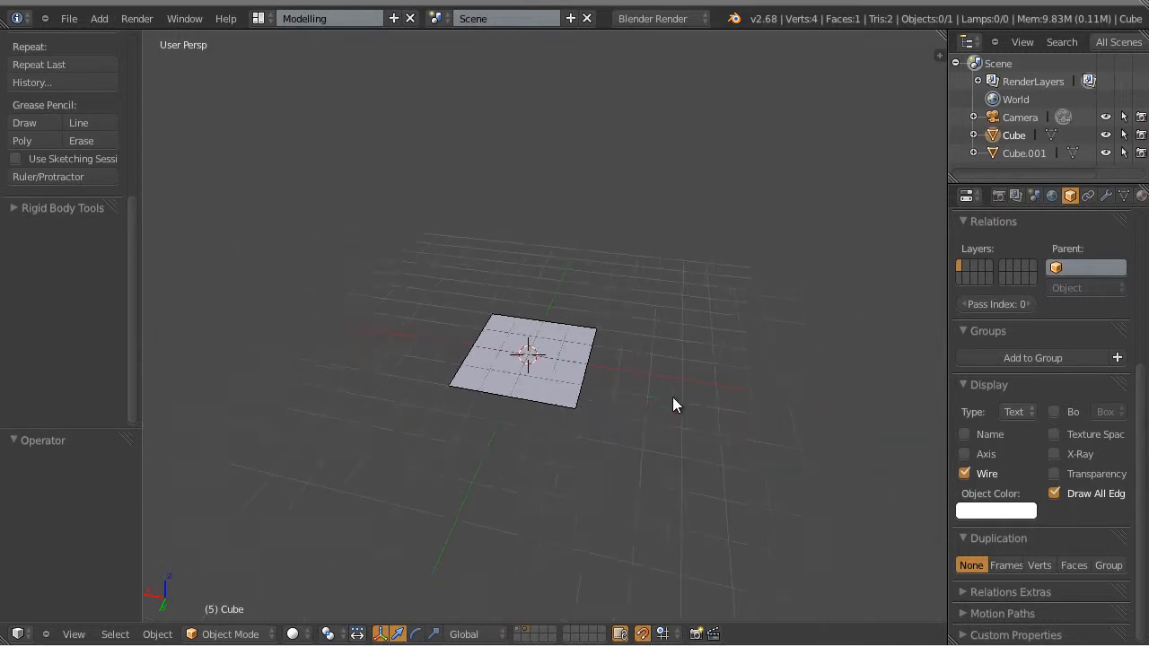
{"action": "scroll", "coordinate": [712, 371], "scroll_direction": "up", "scroll_amount": 2}
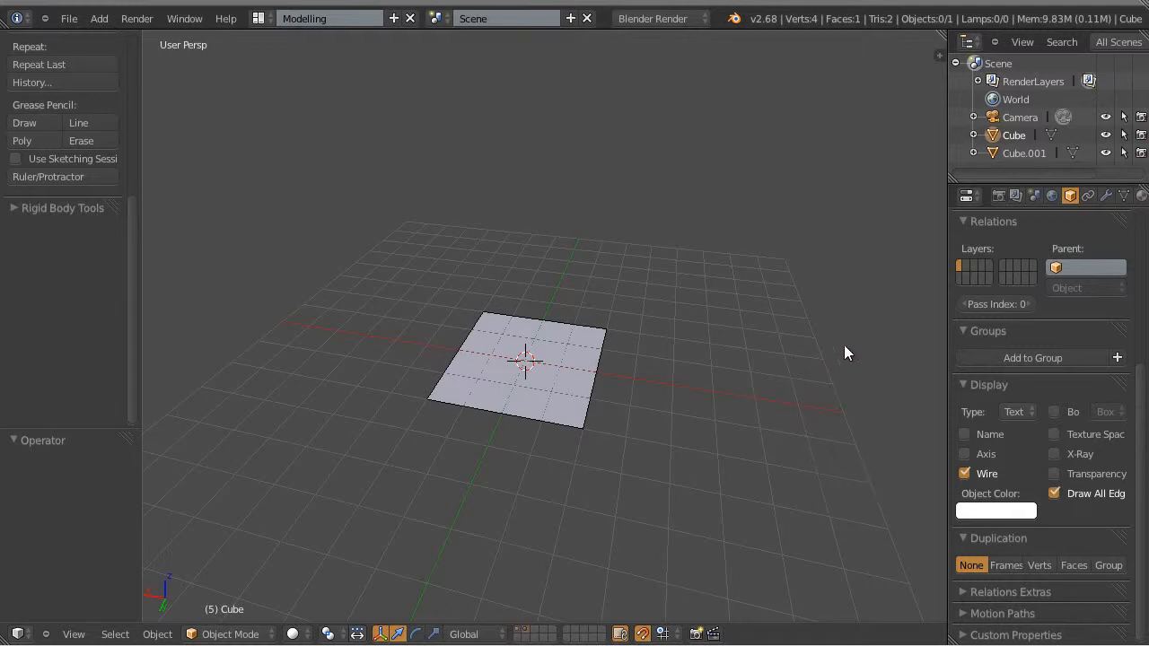
{"action": "middle_click_drag", "start_coordinate": [829, 460], "coordinate": [737, 288]}
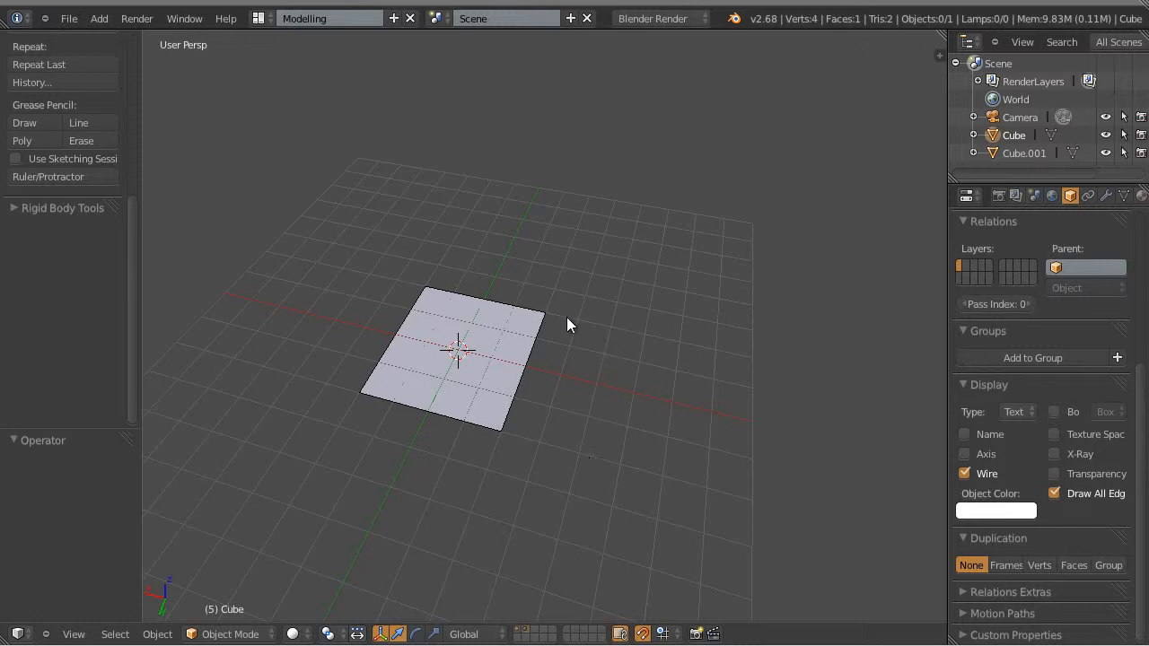
Show only the first layer, duplicate the full room in place, and undo a trial move of the copy
{"action": "left_click", "coordinate": [526, 630], "text": "shift"}
{"action": "middle_click_drag", "start_coordinate": [525, 607], "coordinate": [574, 360]}
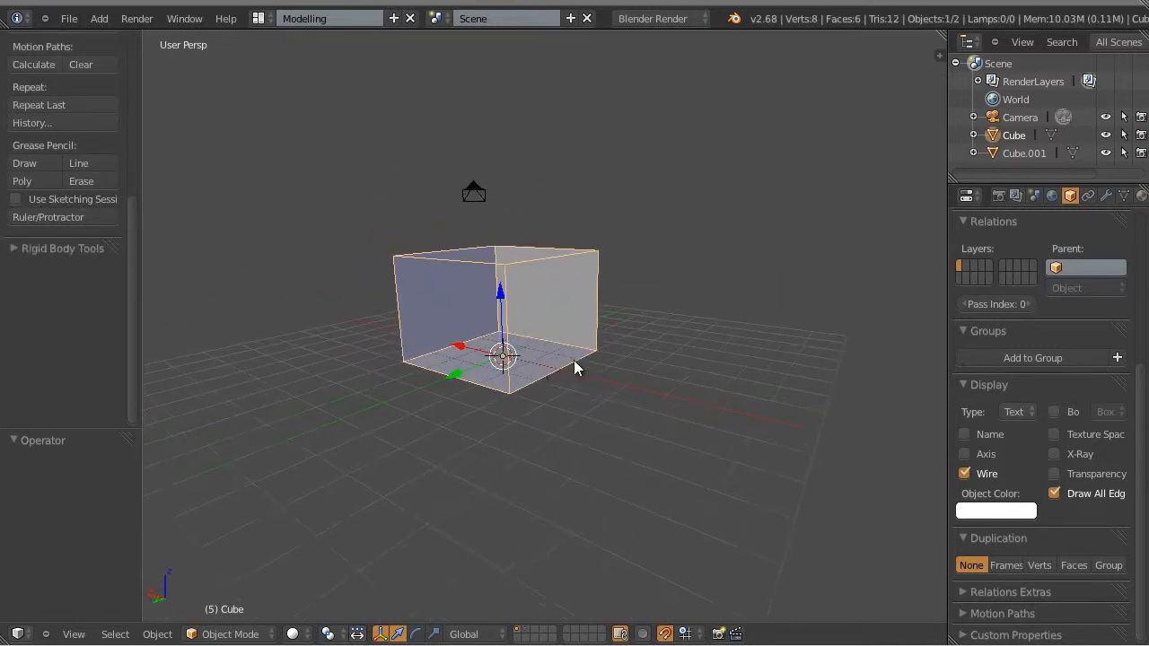
{"action": "scroll", "coordinate": [556, 373], "scroll_direction": "up", "scroll_amount": 4}
{"action": "scroll", "coordinate": [556, 395], "scroll_direction": "down", "scroll_amount": 2}
{"action": "scroll", "coordinate": [534, 406], "scroll_direction": "up", "scroll_amount": 2}
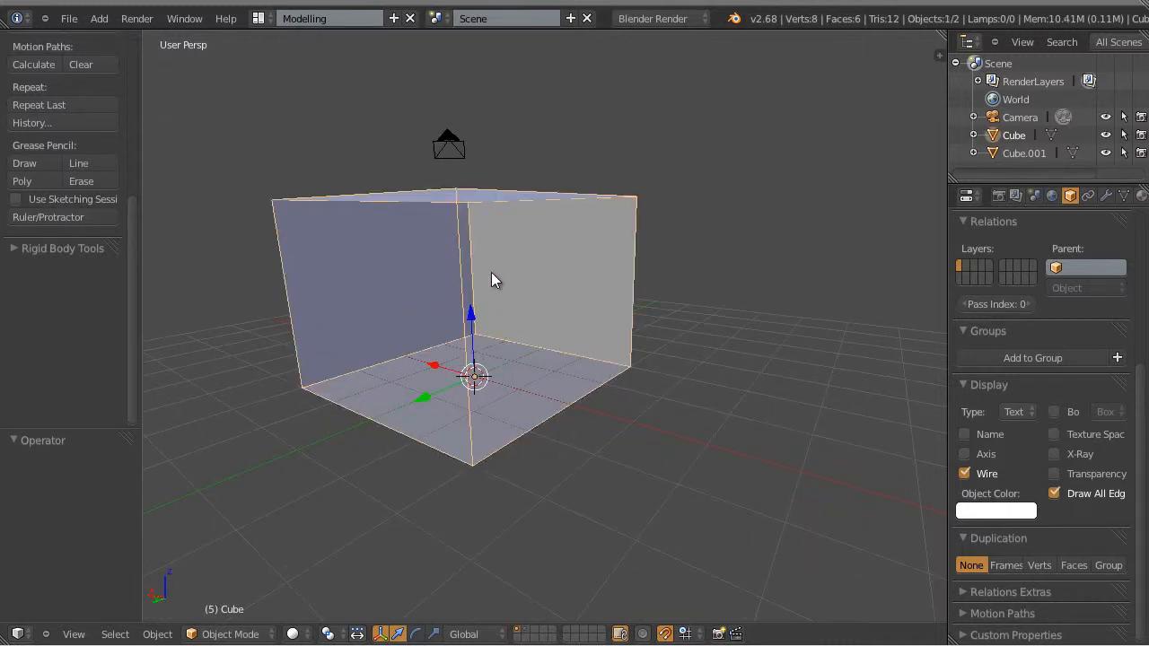
{"action": "middle_click_drag", "start_coordinate": [491, 272], "coordinate": [515, 259]}
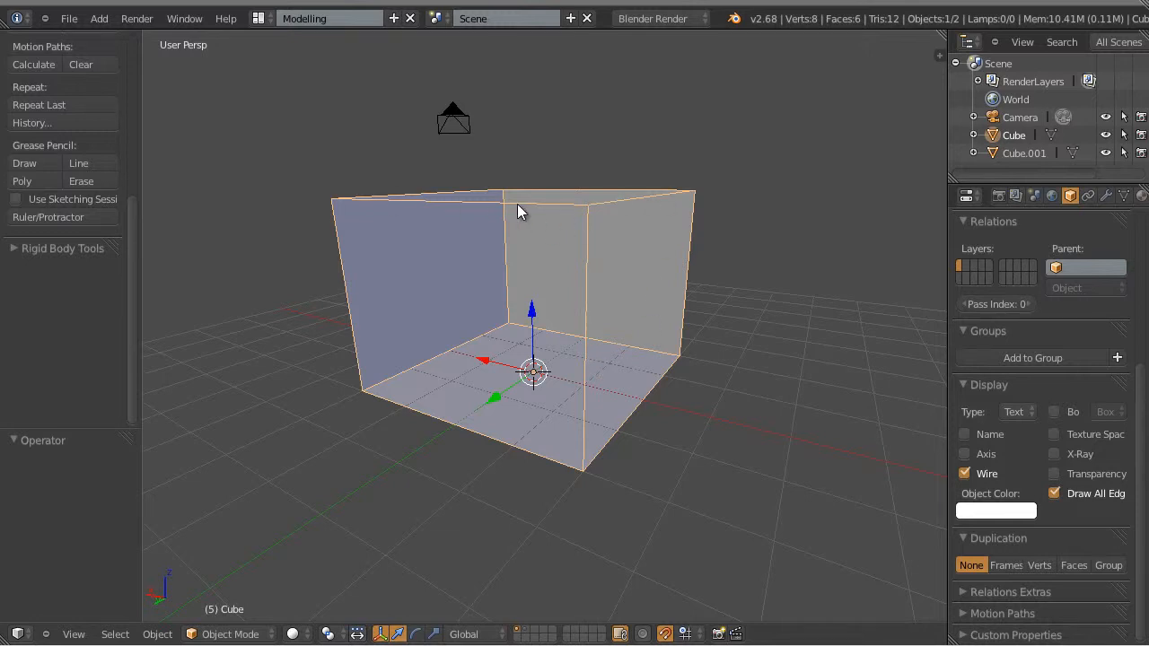
{"action": "key", "text": "shift+d"}
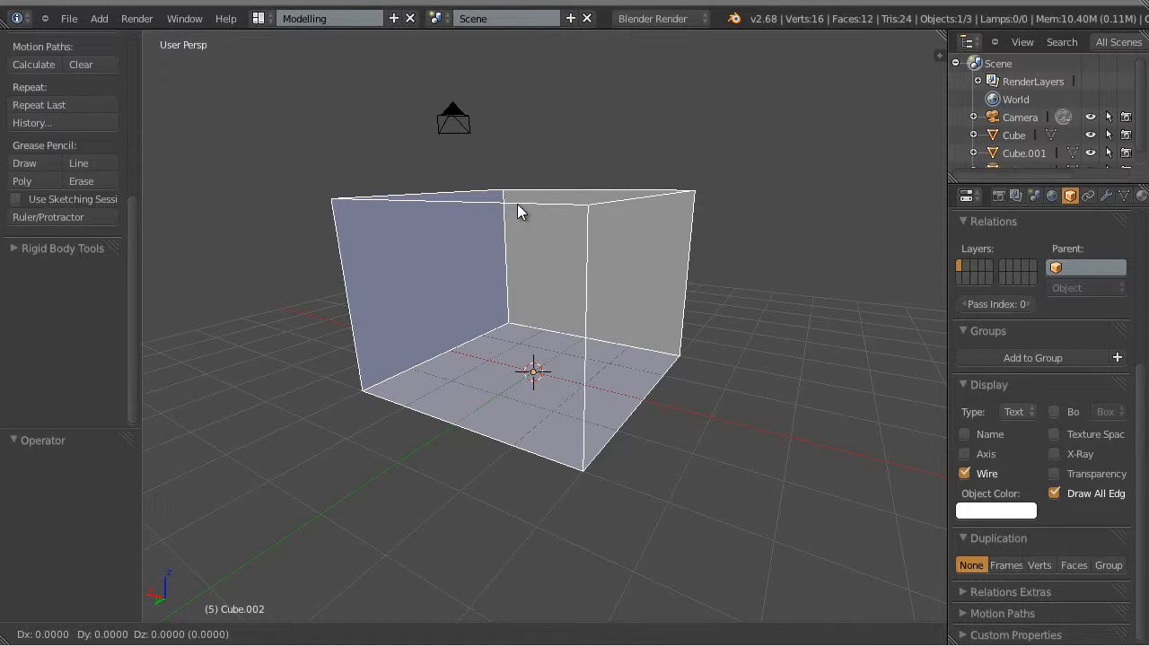
{"action": "right_click", "coordinate": [517, 211]}
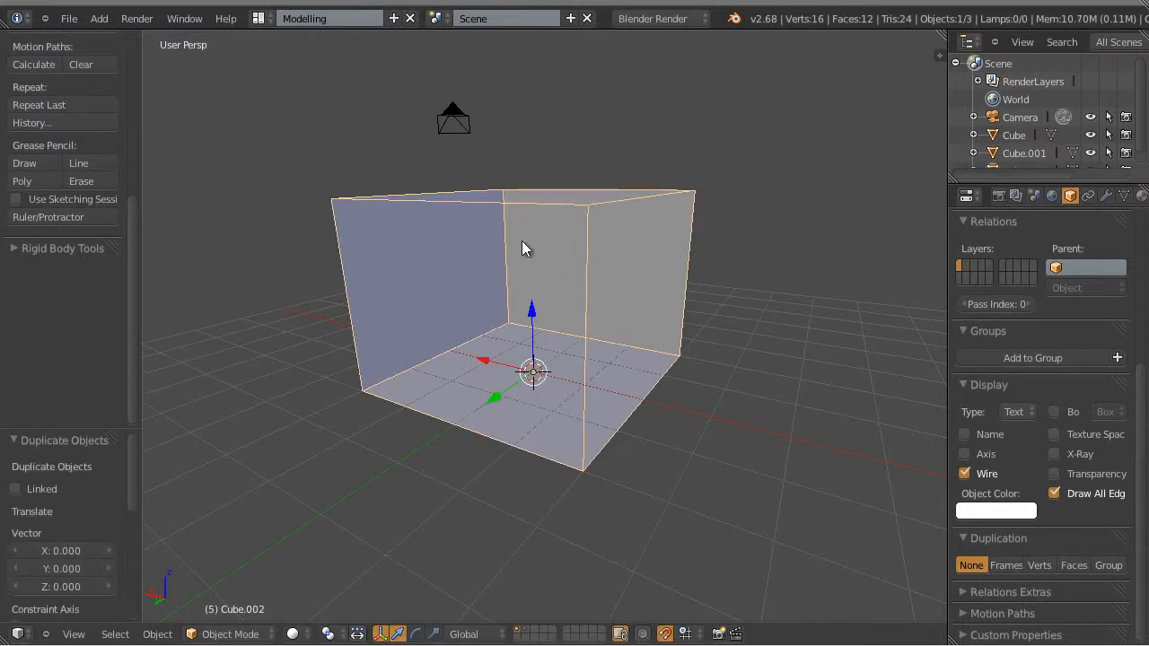
{"action": "left_click_drag", "start_coordinate": [483, 357], "coordinate": [693, 401]}
{"action": "key", "text": "ctrl+z"}
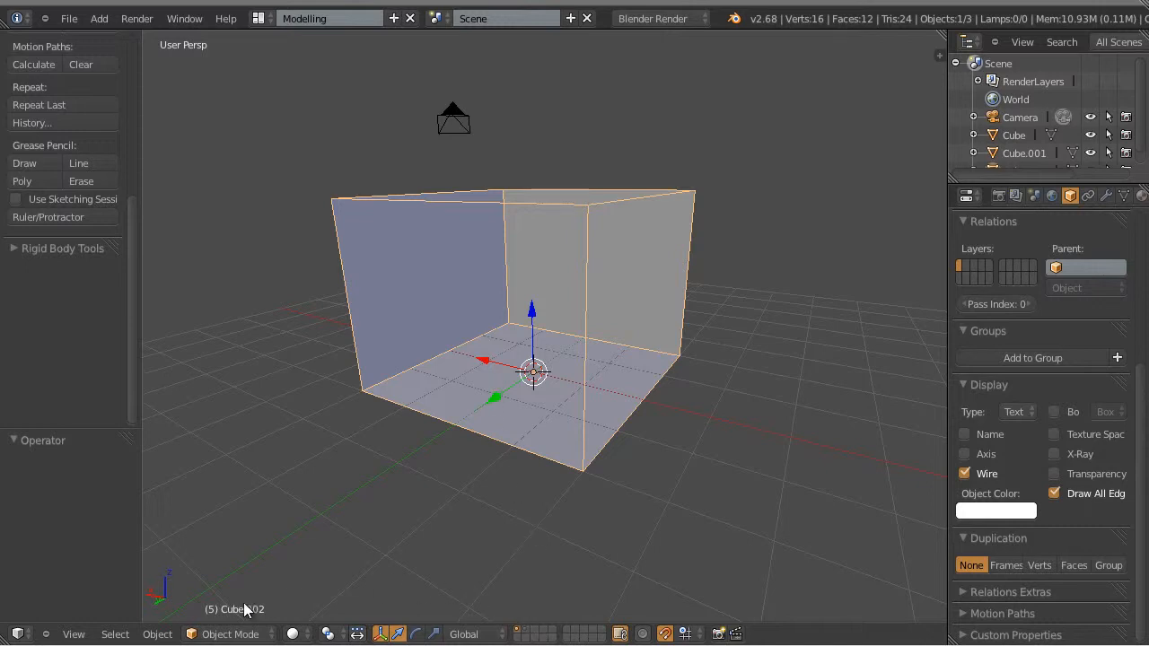
Move the new room copy to the third layer and show only that layer
{"action": "left_click", "coordinate": [157, 635]}
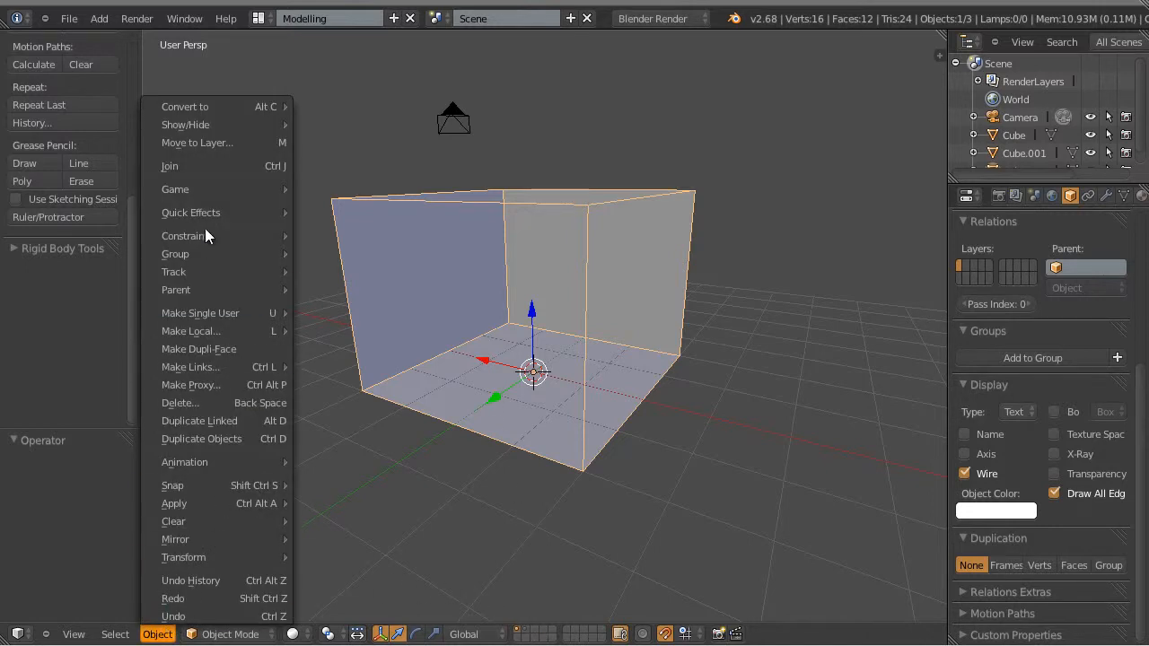
{"action": "left_click", "coordinate": [200, 142]}
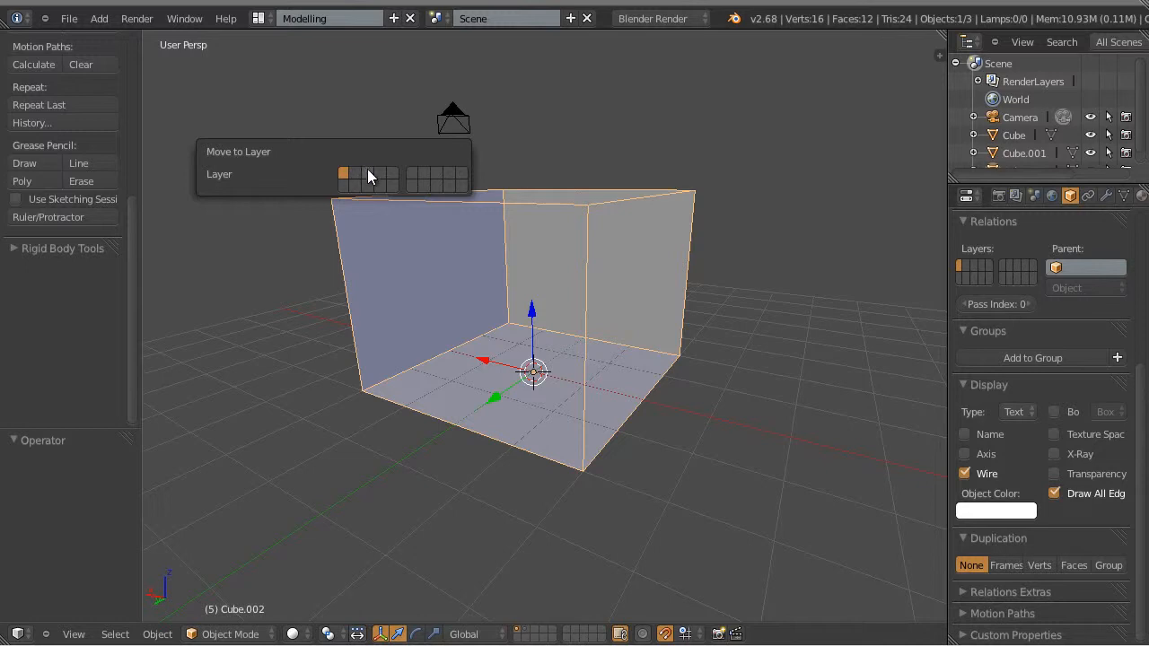
{"action": "left_click", "coordinate": [367, 168]}
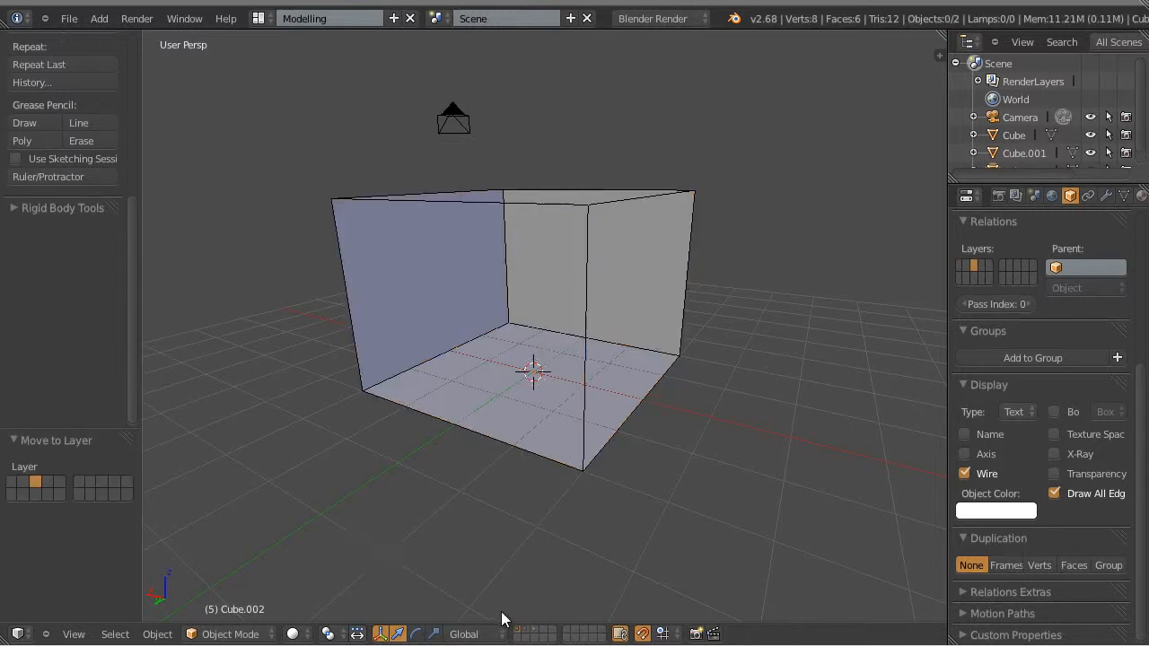
{"action": "left_click", "coordinate": [537, 631]}
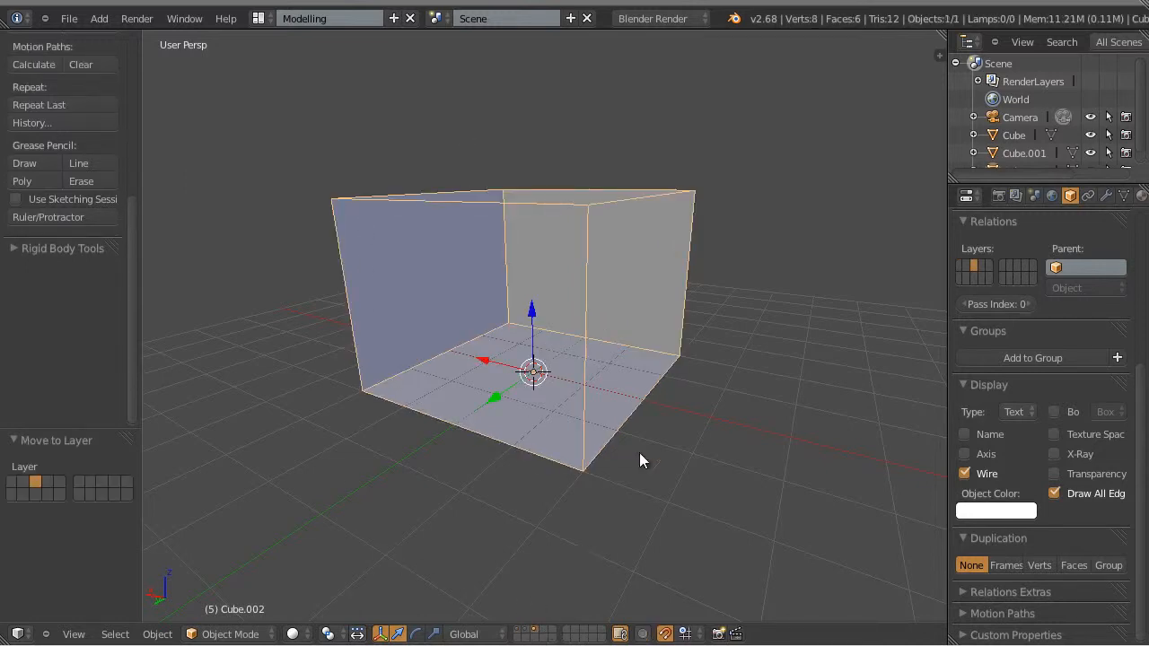
Deselect and reselect the room copy on the third layer, and examine its ceiling and walls from above and below
{"action": "key", "text": "a"}
{"action": "middle_click_drag", "start_coordinate": [705, 409], "coordinate": [447, 370]}
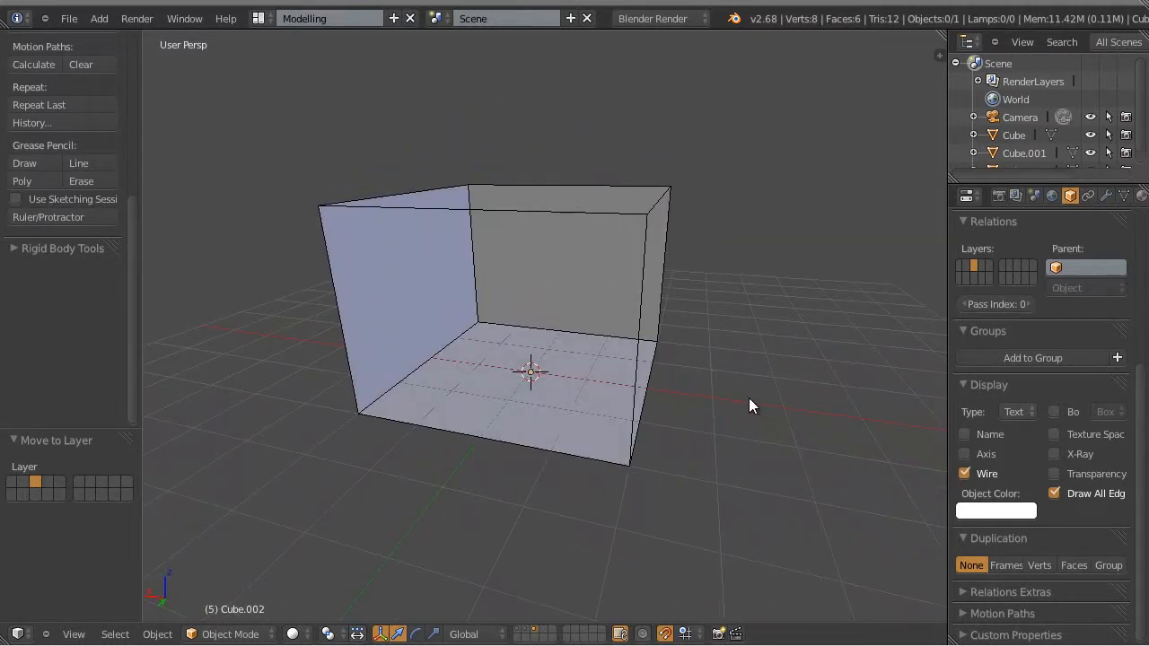
{"action": "right_click", "coordinate": [583, 348]}
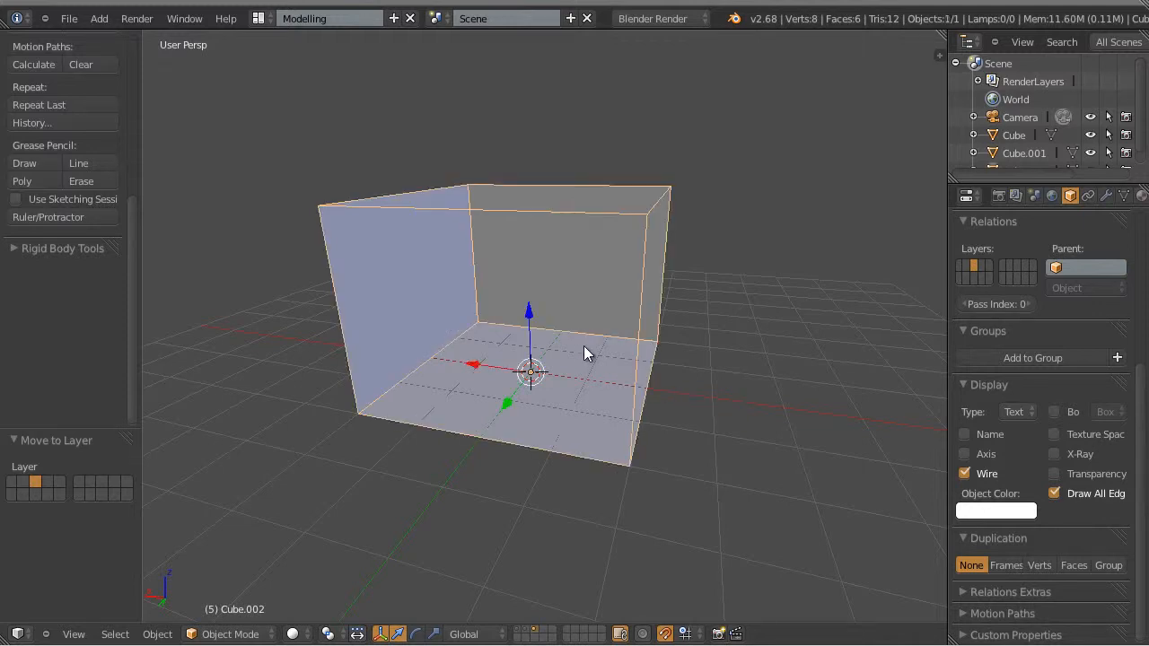
{"action": "middle_click_drag", "start_coordinate": [723, 434], "coordinate": [699, 358]}
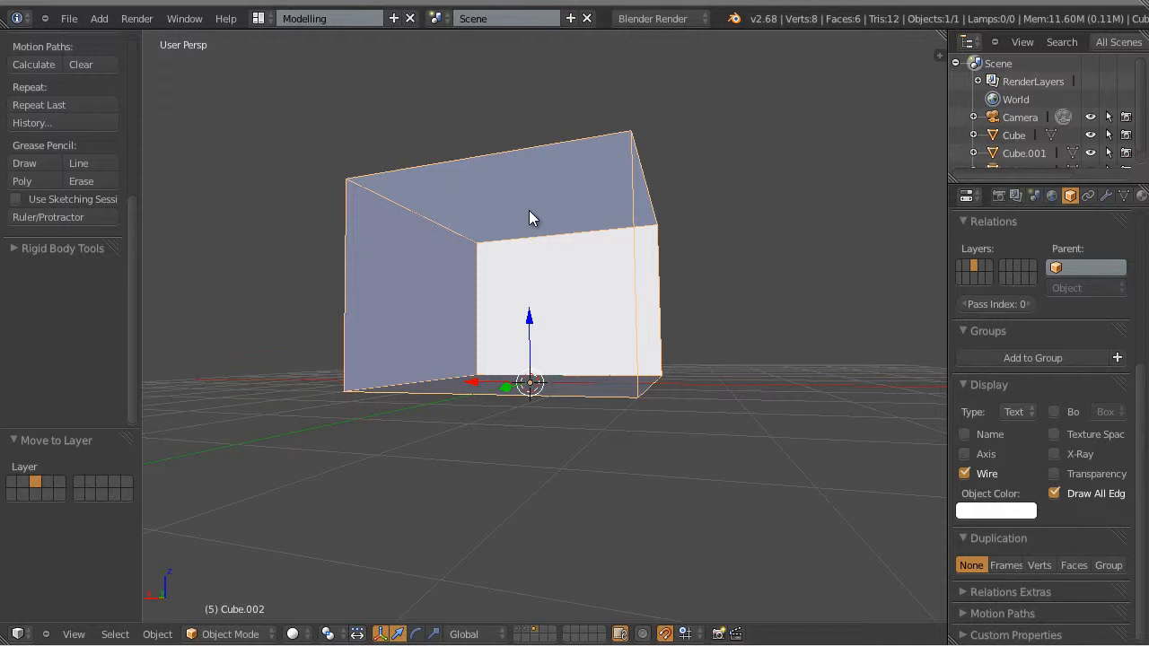
{"action": "middle_click_drag", "start_coordinate": [491, 250], "coordinate": [592, 345]}
{"action": "scroll", "coordinate": [592, 345], "scroll_direction": "down", "scroll_amount": 2}
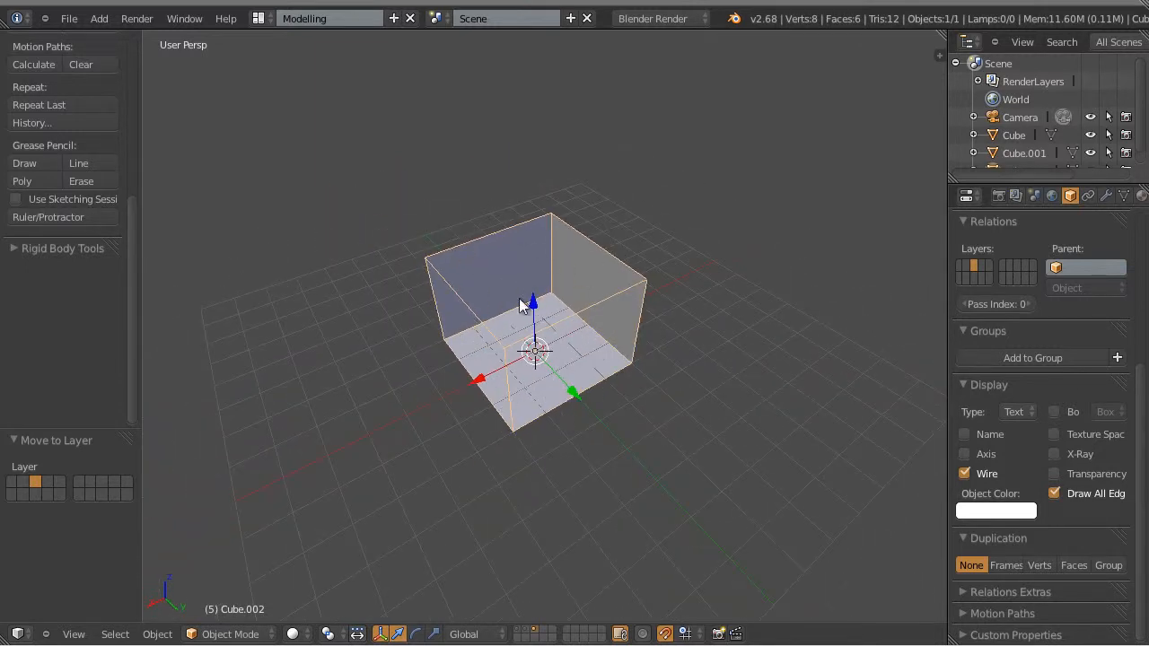
{"action": "scroll", "coordinate": [619, 377], "scroll_direction": "up", "scroll_amount": 3}
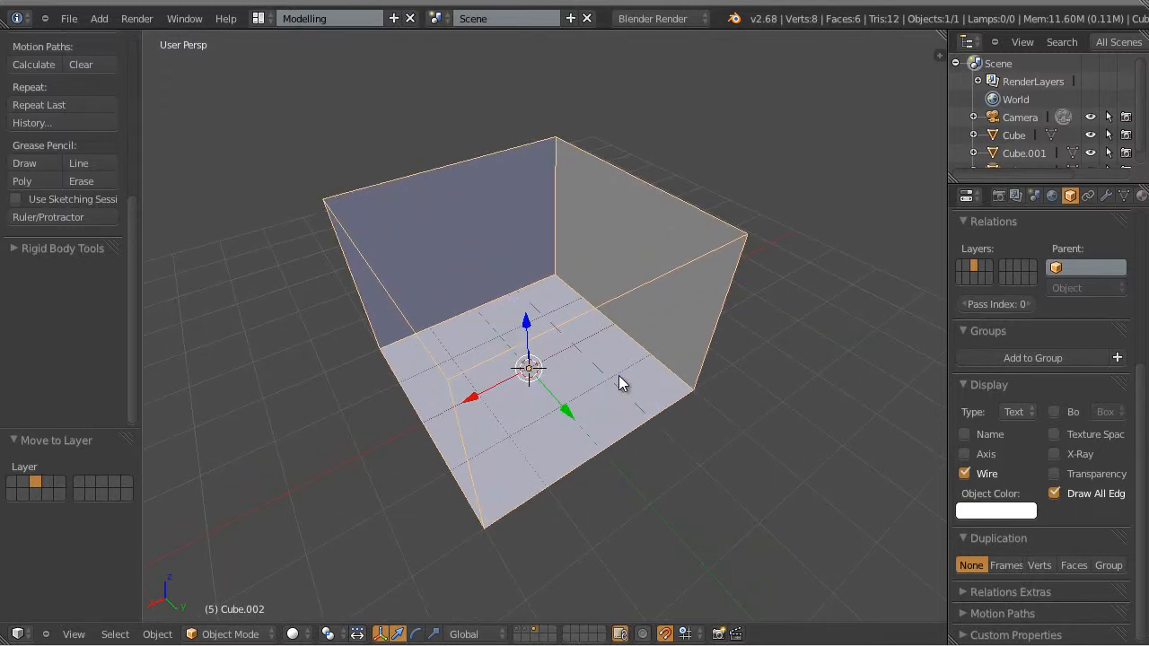
{"action": "middle_click_drag", "start_coordinate": [583, 363], "coordinate": [470, 230]}
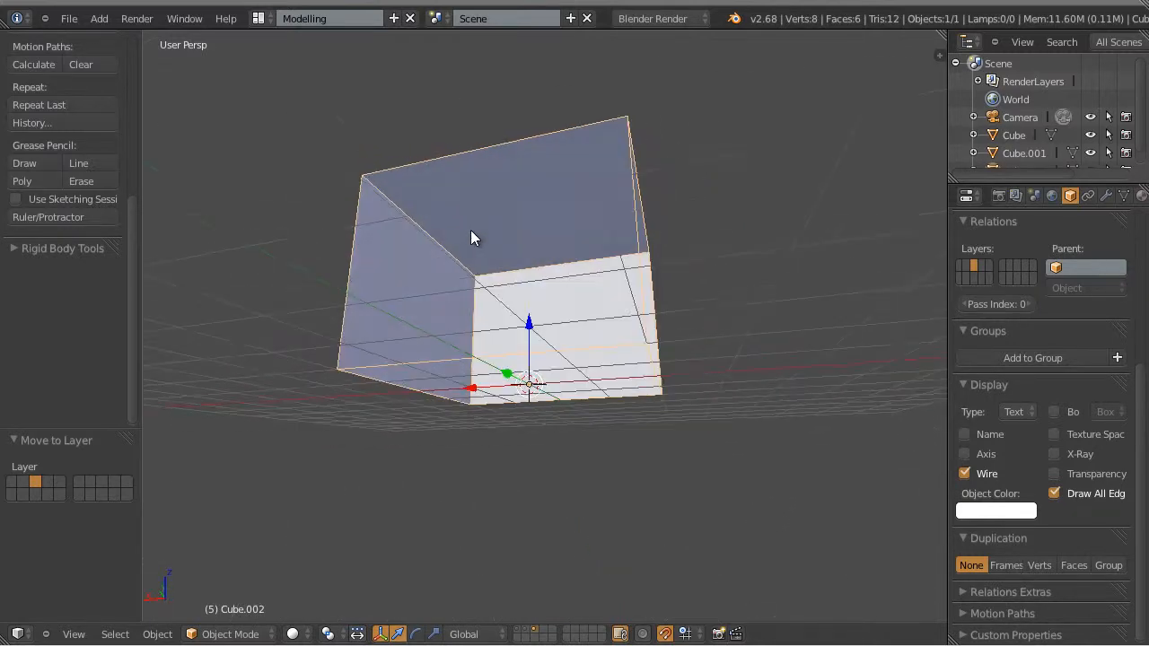
Delete the ceiling face of the room copy in Edit Mode and return to Object Mode
{"action": "key", "text": "Tab"}
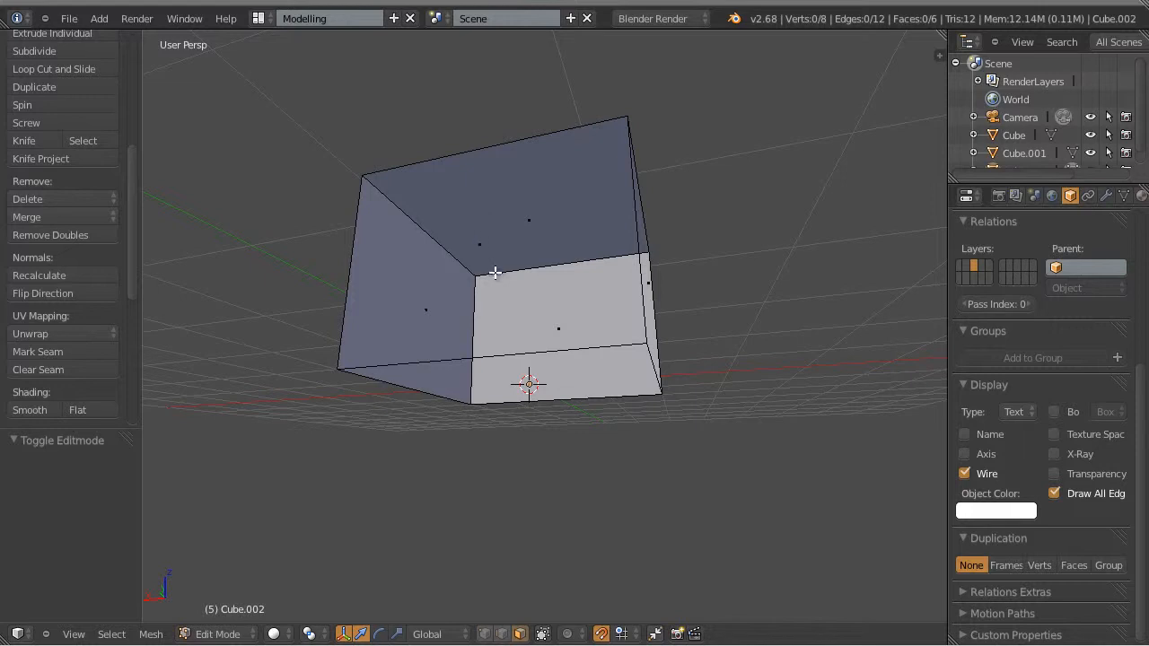
{"action": "middle_click_drag", "start_coordinate": [556, 305], "coordinate": [518, 246], "text": "shift"}
{"action": "right_click", "coordinate": [515, 233]}
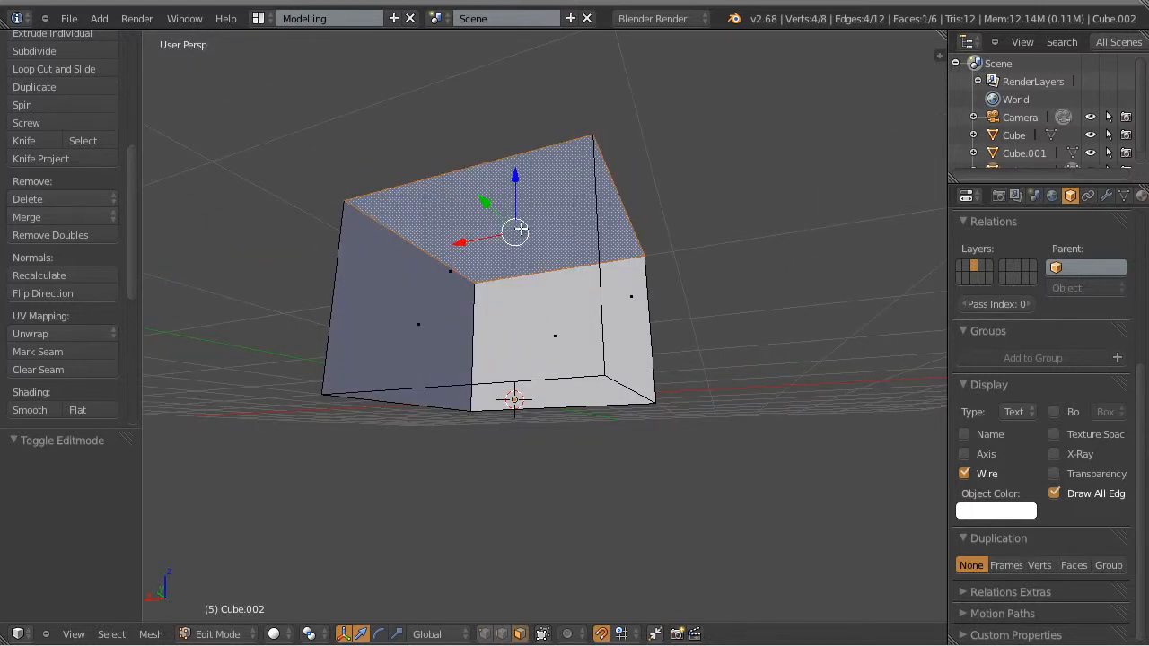
{"action": "key", "text": "x"}
{"action": "left_click", "coordinate": [502, 232]}
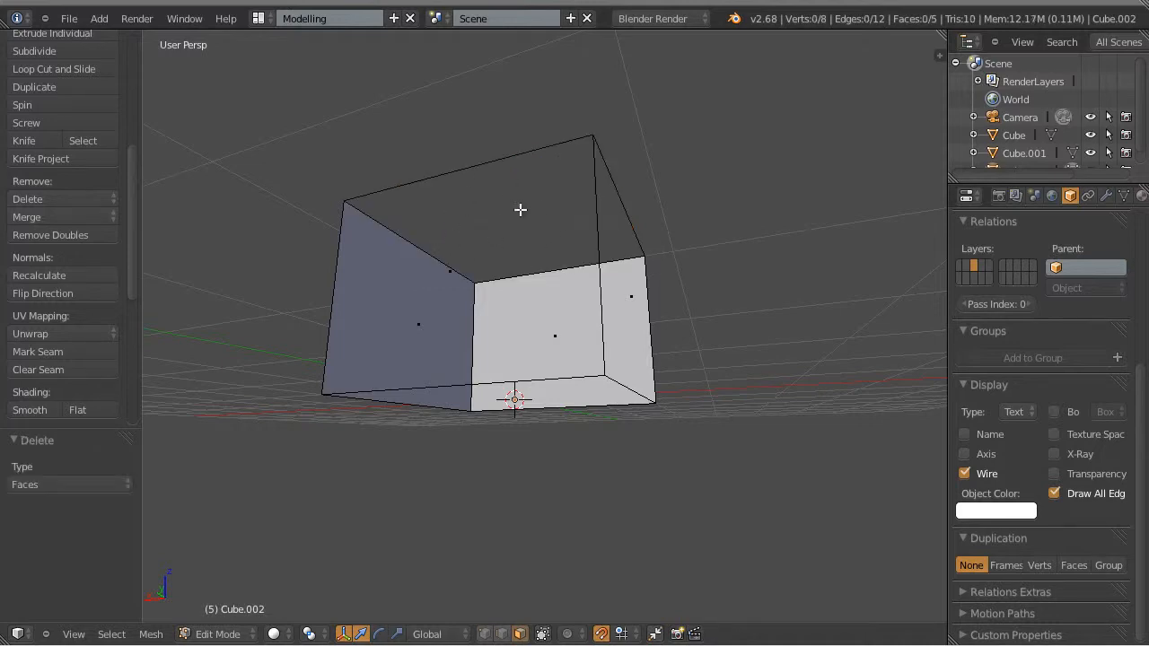
{"action": "key", "text": "Tab"}
{"action": "middle_click_drag", "start_coordinate": [562, 321], "coordinate": [545, 387]}
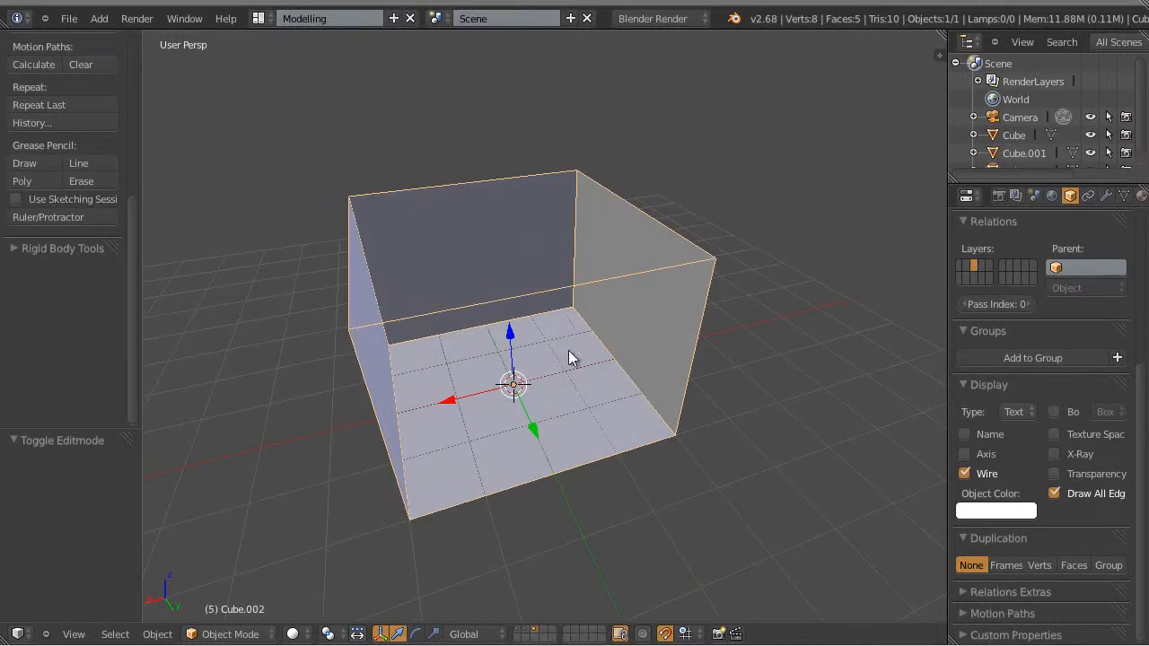
Examine the ceilingless room copy's floor and walls from several angles, both close up and from farther away
{"action": "middle_click_drag", "start_coordinate": [680, 476], "coordinate": [443, 247]}
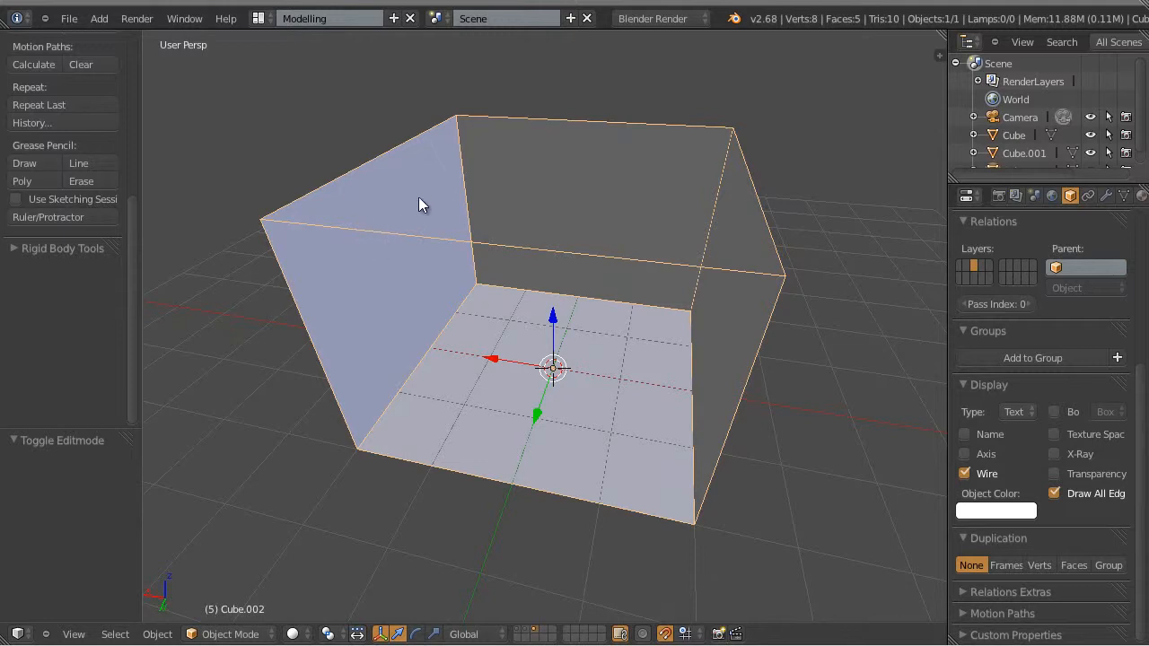
{"action": "middle_click_drag", "start_coordinate": [419, 227], "coordinate": [610, 438]}
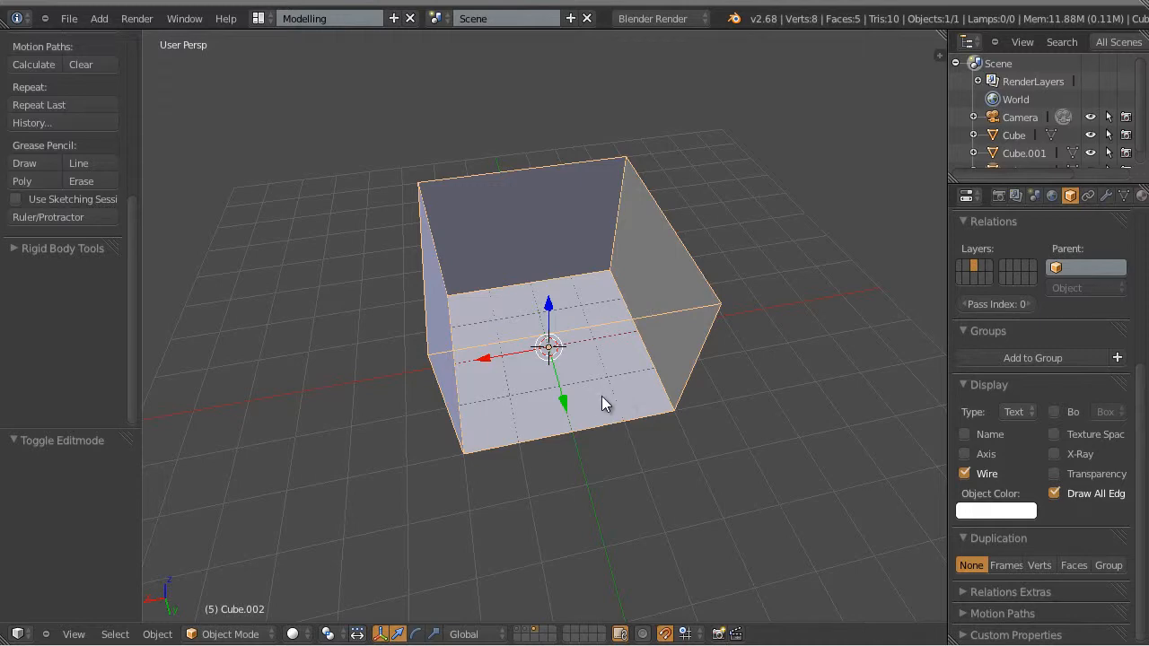
{"action": "middle_click_drag", "start_coordinate": [501, 391], "coordinate": [600, 352]}
{"action": "middle_click_drag", "start_coordinate": [573, 299], "coordinate": [568, 365]}
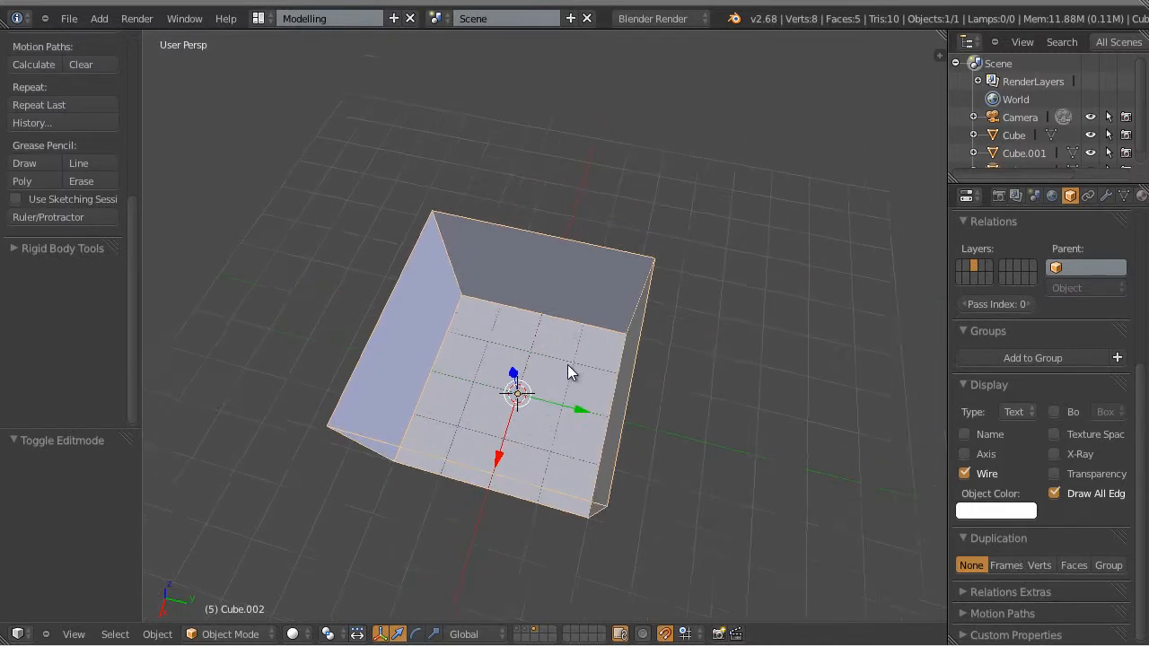
{"action": "scroll", "coordinate": [556, 399], "scroll_direction": "up", "scroll_amount": 4}
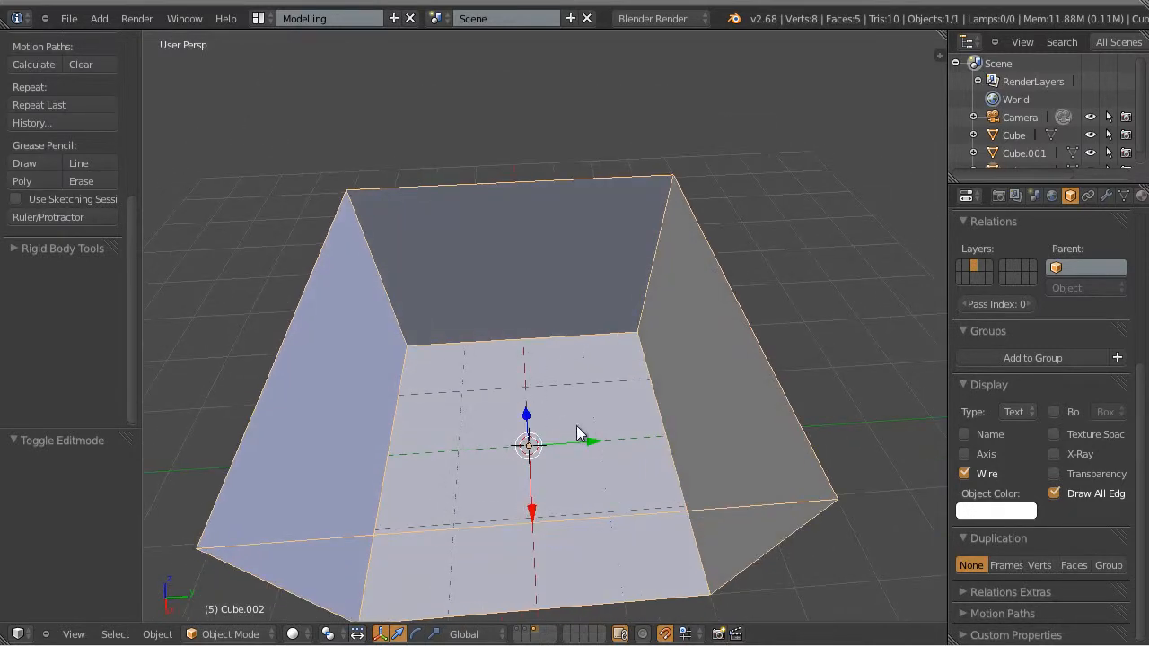
{"action": "scroll", "coordinate": [655, 475], "scroll_direction": "up", "scroll_amount": 3}
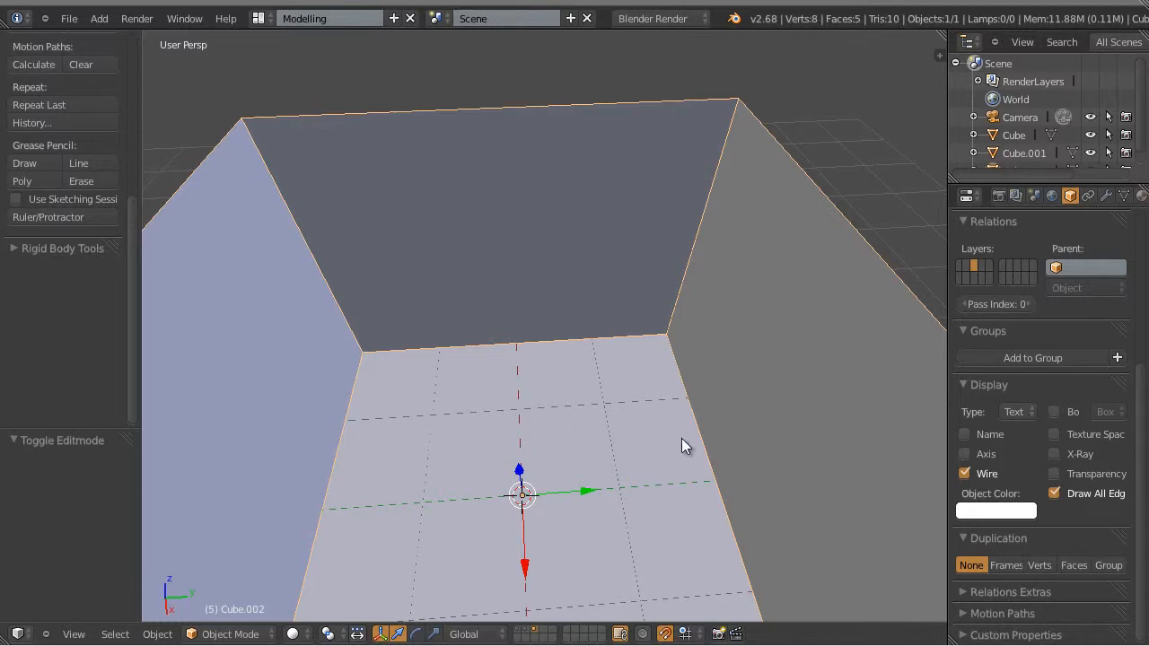
{"action": "scroll", "coordinate": [641, 449], "scroll_direction": "down", "scroll_amount": 4}
{"action": "middle_click_drag", "start_coordinate": [697, 512], "coordinate": [534, 405]}
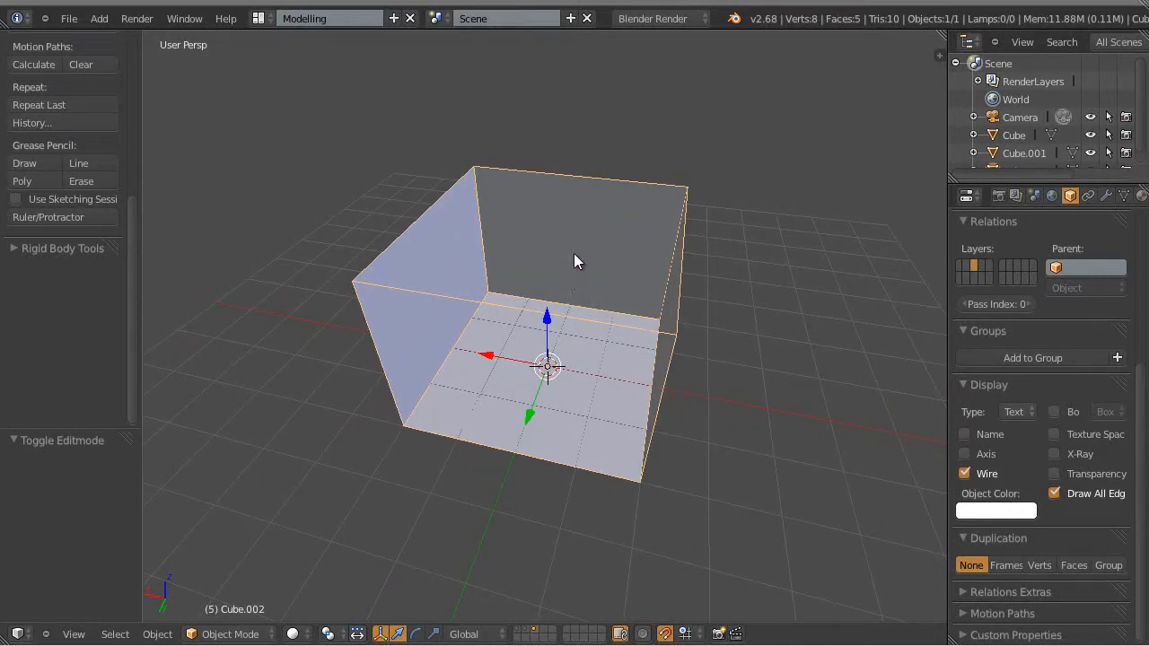
{"action": "middle_click_drag", "start_coordinate": [583, 177], "coordinate": [568, 238]}
{"action": "scroll", "coordinate": [587, 256], "scroll_direction": "down", "scroll_amount": 2}
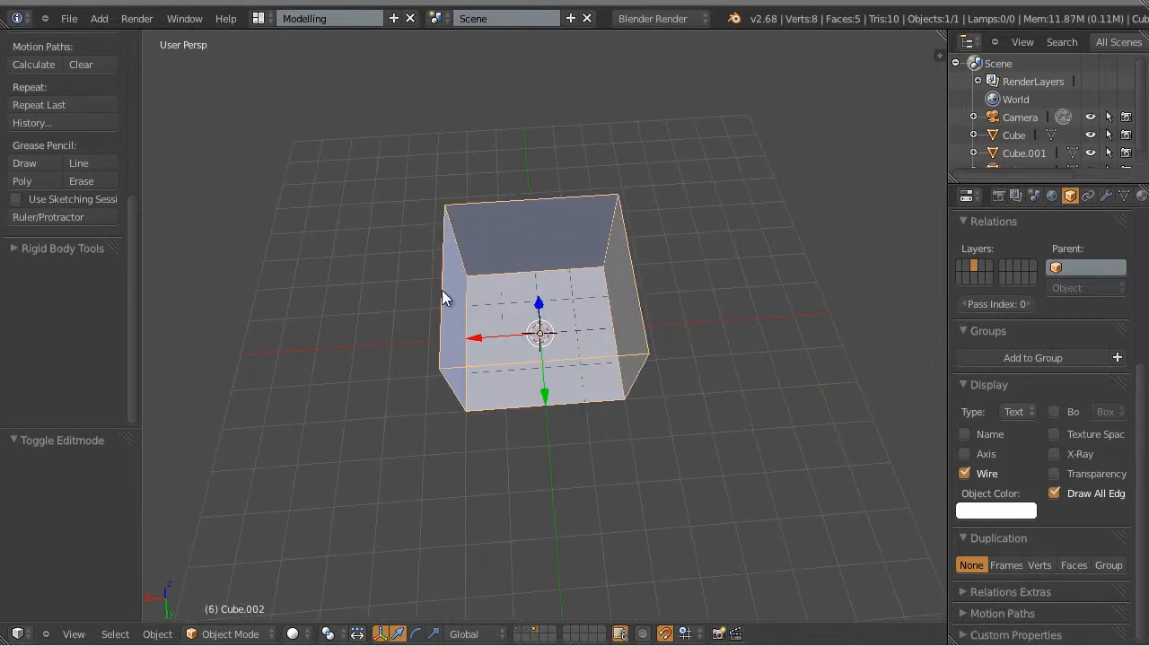
{"action": "middle_click_drag", "start_coordinate": [661, 428], "coordinate": [588, 348]}
{"action": "scroll", "coordinate": [589, 348], "scroll_direction": "up", "scroll_amount": 3}
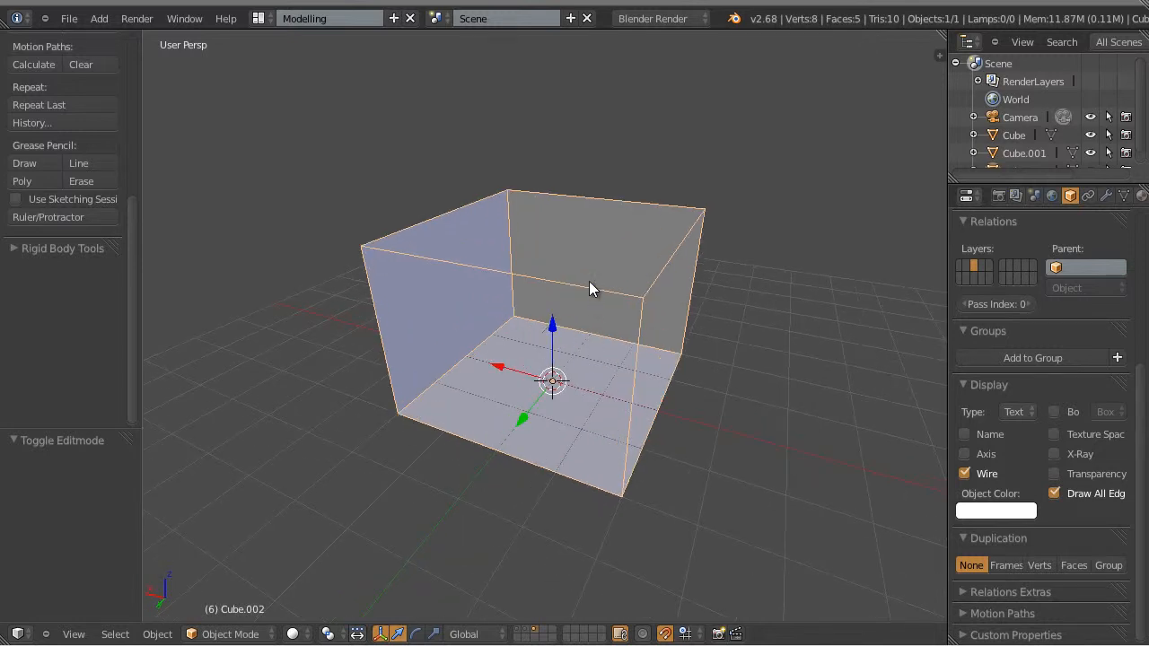
Enter Edit Mode on the room copy and add a single loop cut across the floor and two opposite walls
{"action": "key", "text": "Tab"}
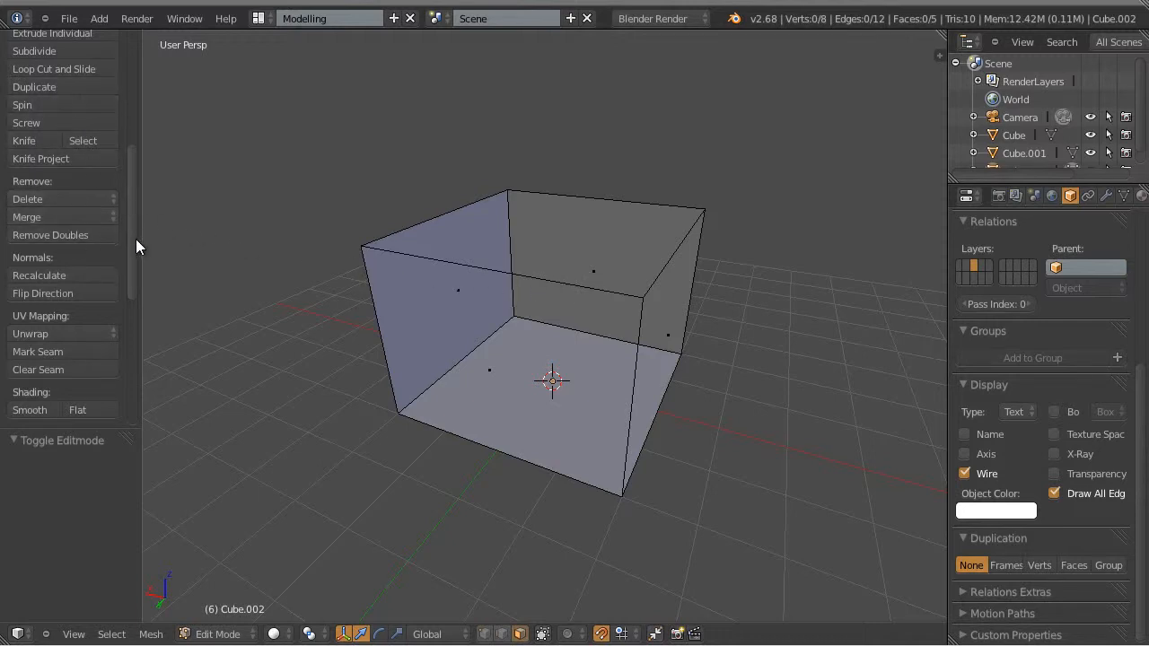
{"action": "scroll", "coordinate": [138, 216], "scroll_direction": "up", "scroll_amount": 3}
{"action": "scroll", "coordinate": [138, 179], "scroll_direction": "up", "scroll_amount": 4}
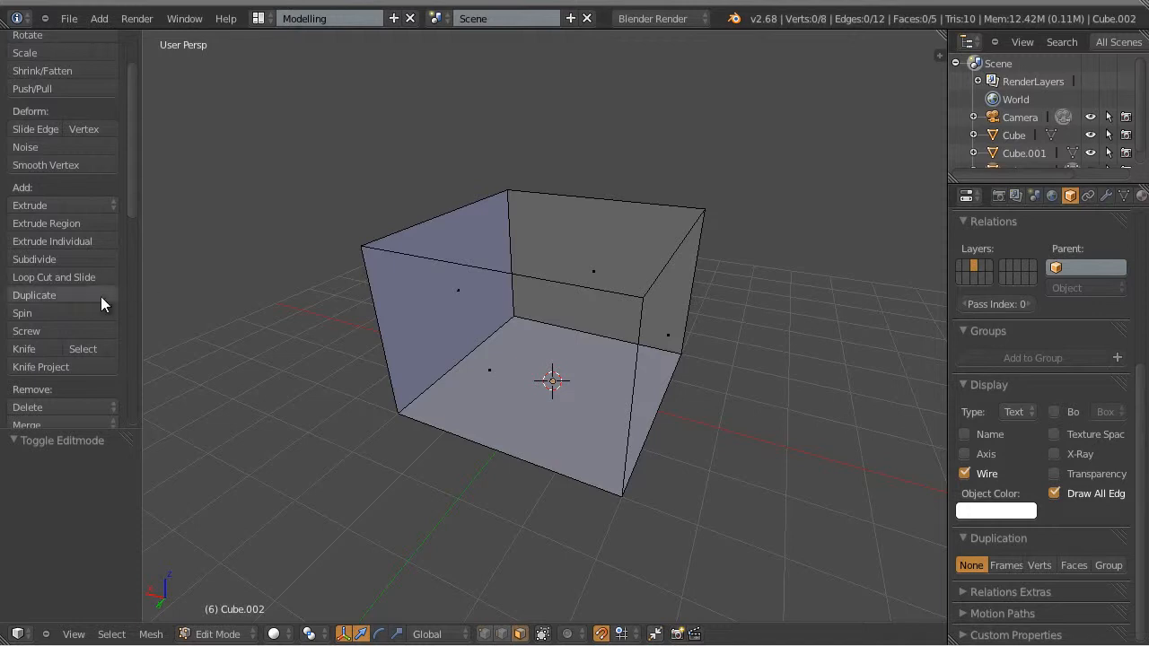
{"action": "left_click", "coordinate": [81, 279]}
{"action": "middle_click_drag", "start_coordinate": [565, 477], "coordinate": [471, 481]}
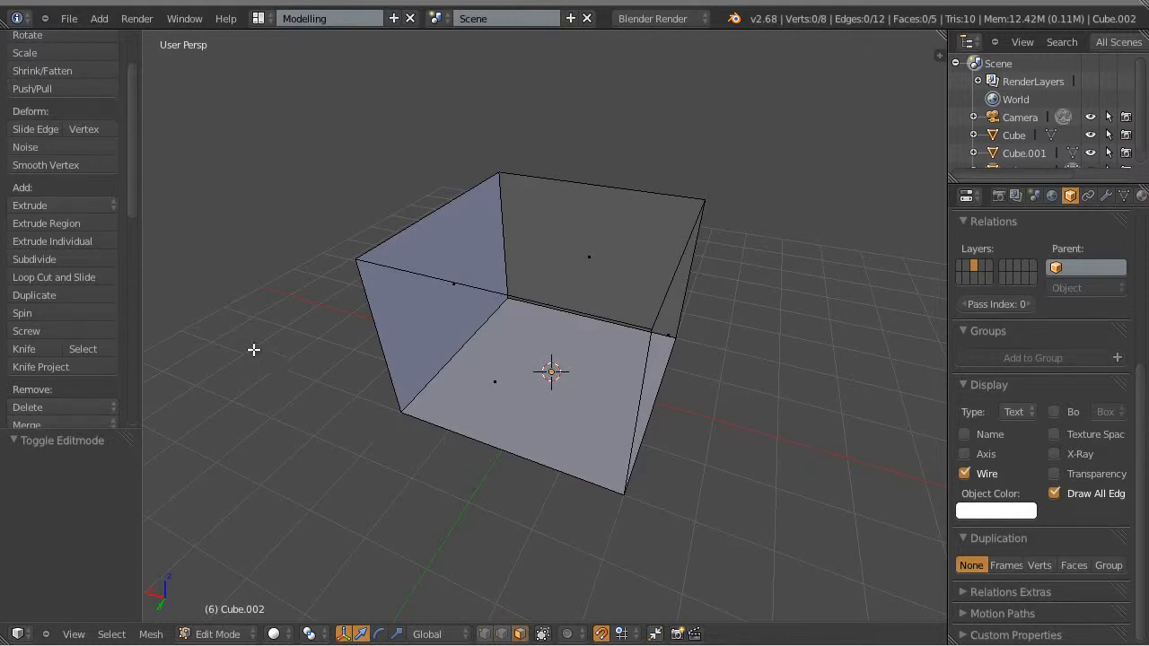
{"action": "left_click", "coordinate": [51, 279]}
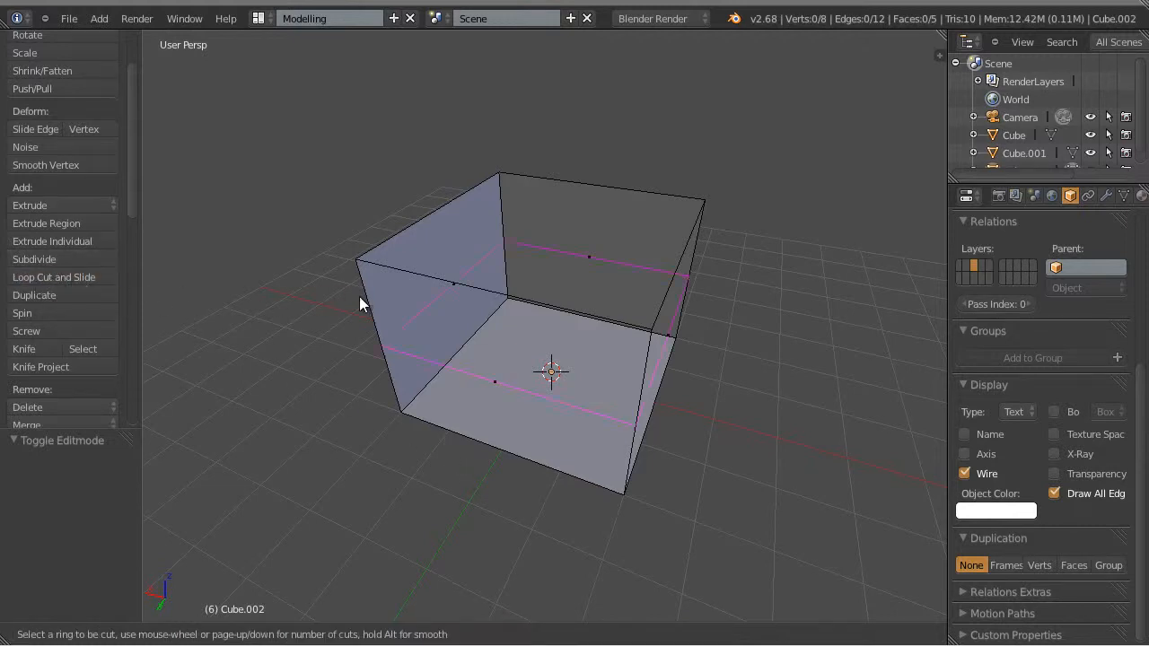
{"action": "left_click", "coordinate": [503, 303]}
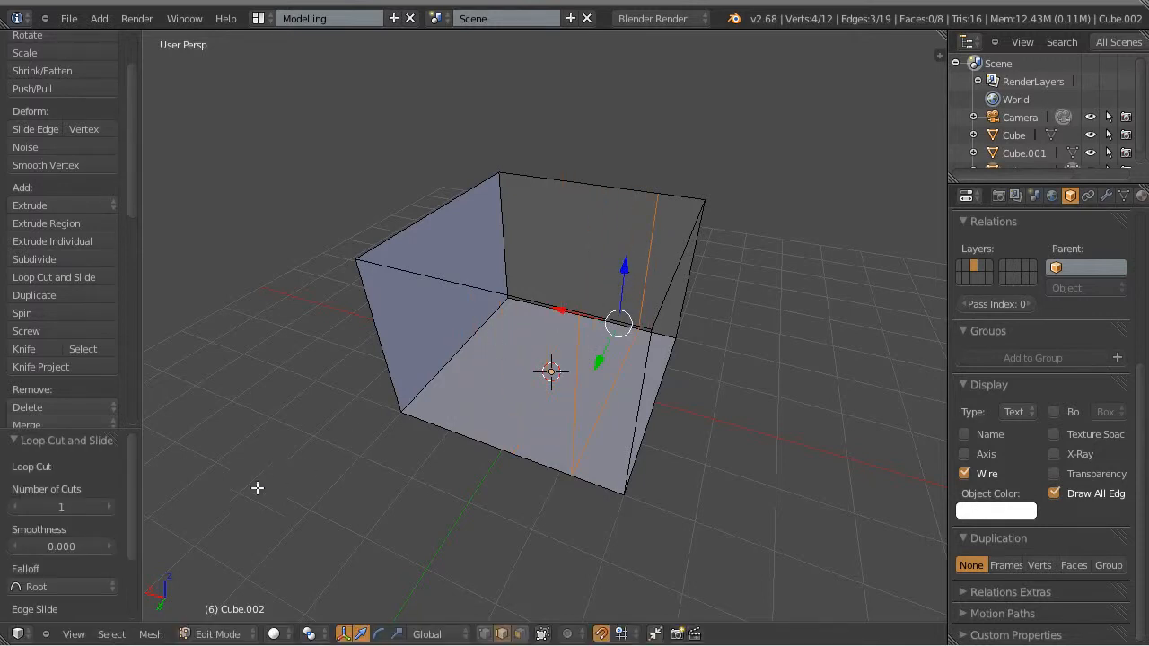
Set the loop cut's edge slide factor to 0 and undo a trial move of the loop
{"action": "left_click_drag", "start_coordinate": [132, 532], "coordinate": [131, 582]}
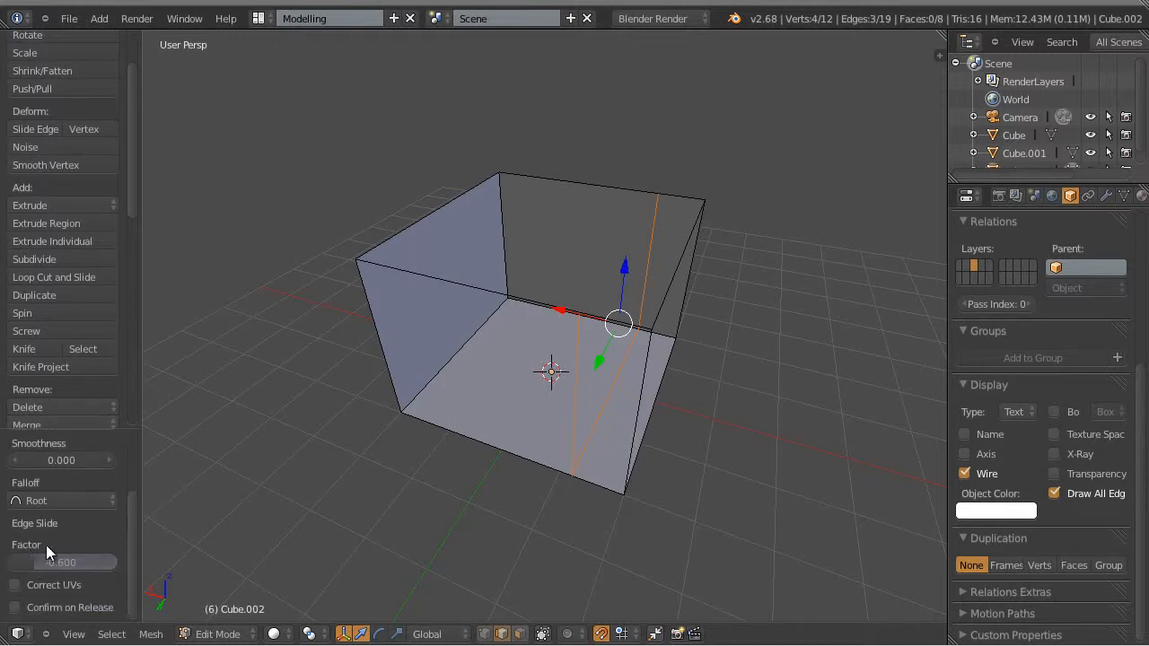
{"action": "left_click", "coordinate": [66, 561]}
{"action": "type", "text": "0"}
{"action": "key", "text": "Return"}
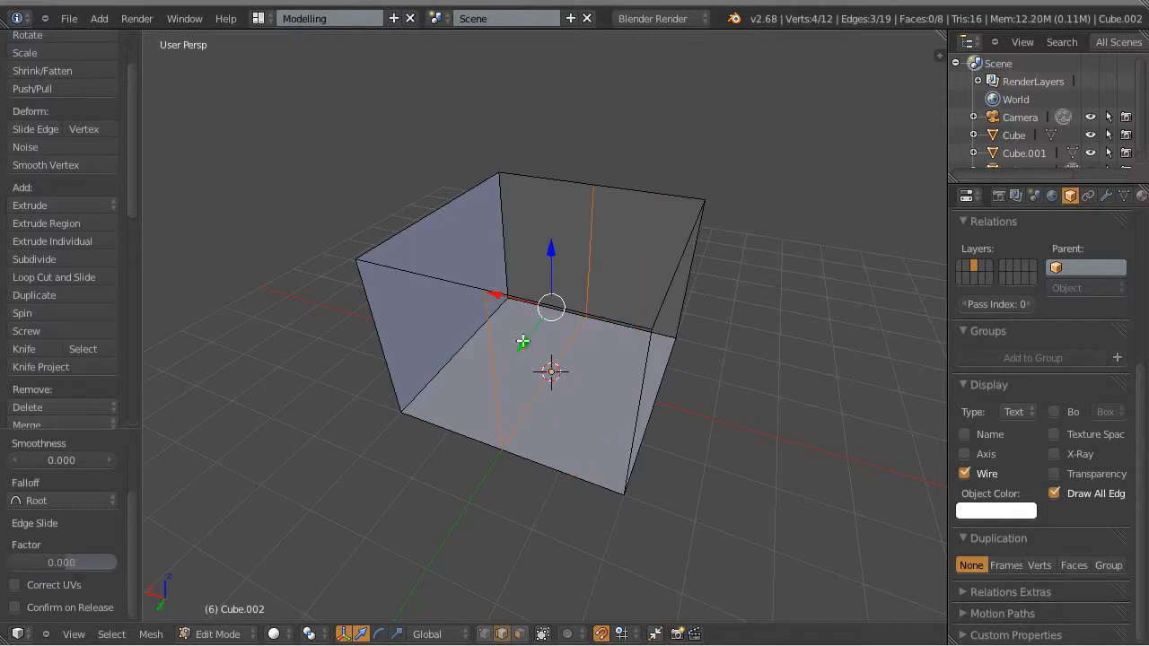
{"action": "left_click_drag", "start_coordinate": [523, 341], "coordinate": [597, 363]}
{"action": "key", "text": "ctrl+z"}
Add a second loop cut perpendicular to the first, across the floor and the other two walls, with zero edge slide
{"action": "middle_click_drag", "start_coordinate": [546, 302], "coordinate": [549, 334]}
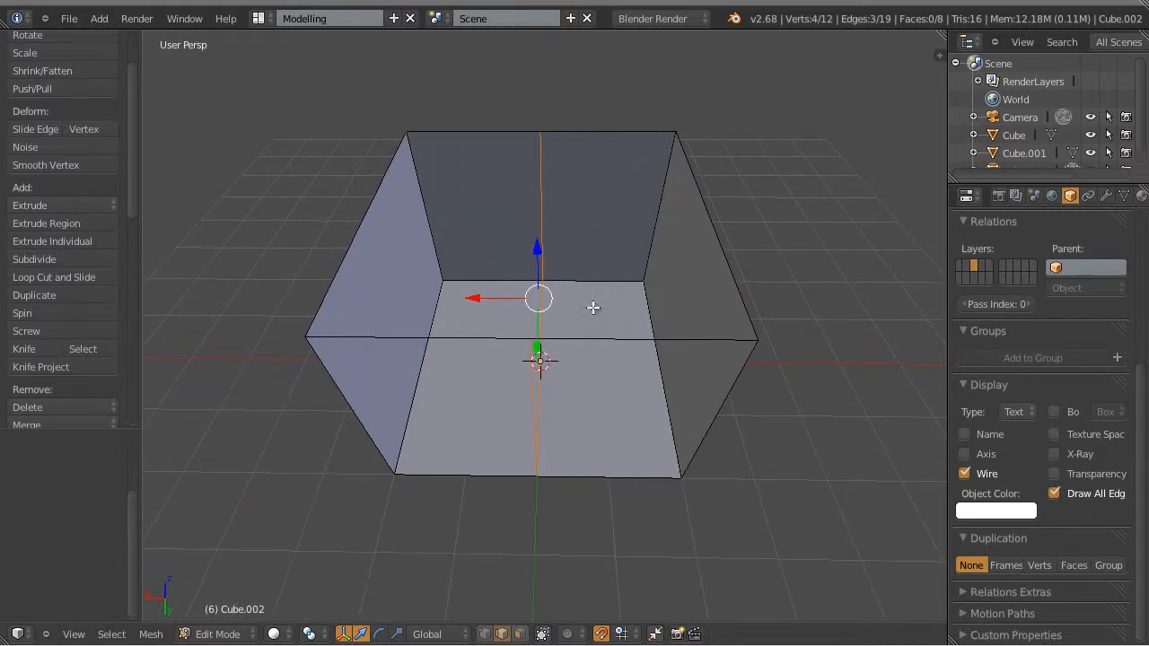
{"action": "middle_click_drag", "start_coordinate": [638, 333], "coordinate": [533, 310]}
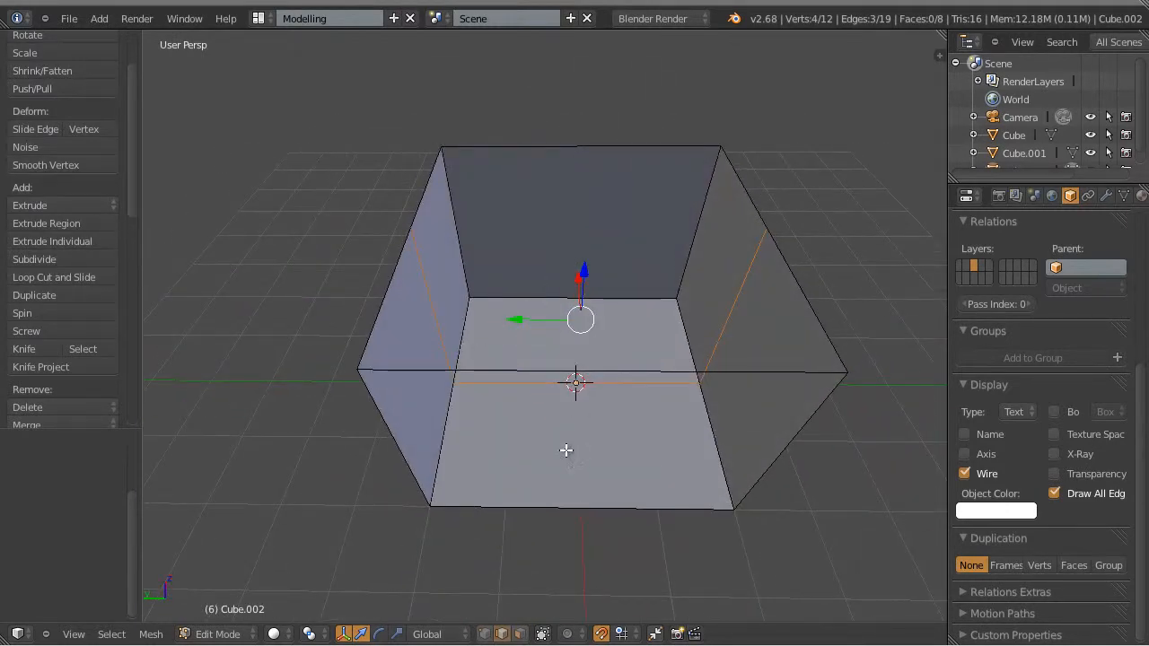
{"action": "middle_click_drag", "start_coordinate": [567, 450], "coordinate": [614, 458]}
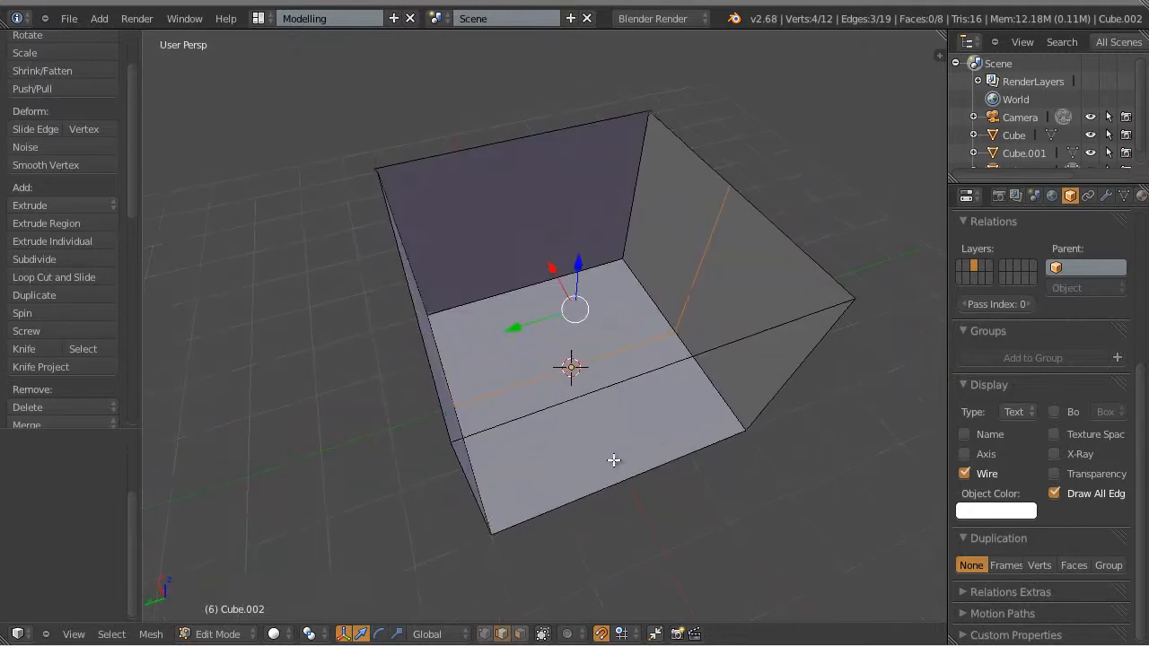
{"action": "left_click", "coordinate": [86, 277]}
{"action": "left_click", "coordinate": [625, 364]}
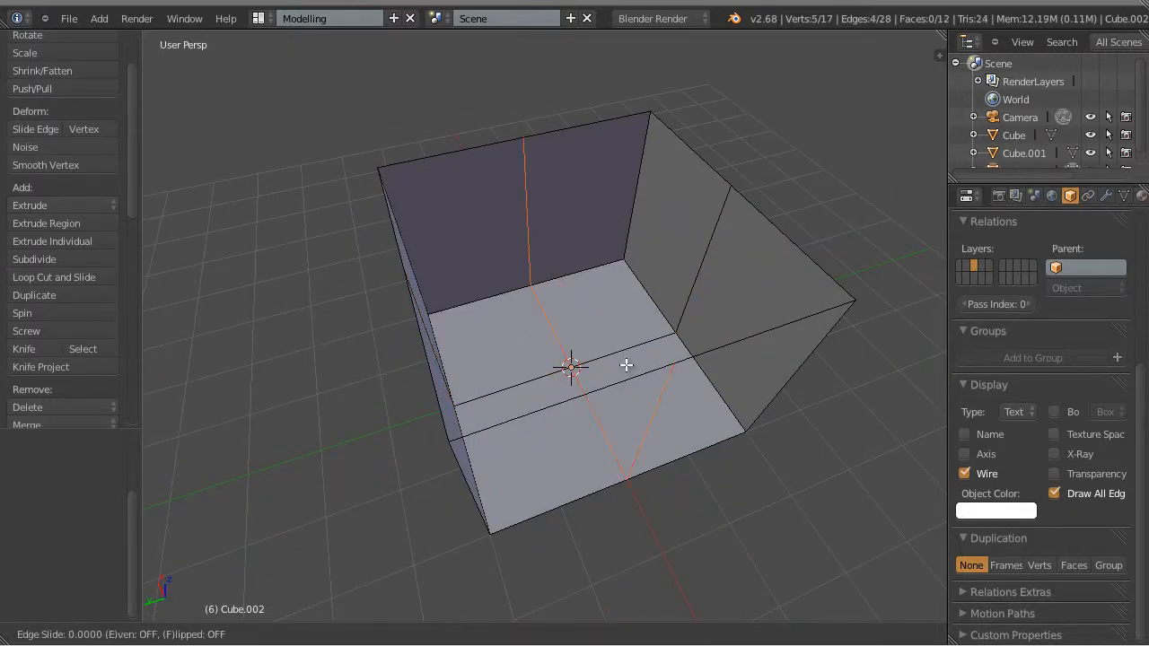
{"action": "left_click", "coordinate": [626, 365]}
Switch to face selection, box-select all faces on the positive X half of the room, and delete them
{"action": "middle_click_drag", "start_coordinate": [528, 420], "coordinate": [646, 277]}
{"action": "scroll", "coordinate": [624, 462], "scroll_direction": "down", "scroll_amount": 3}
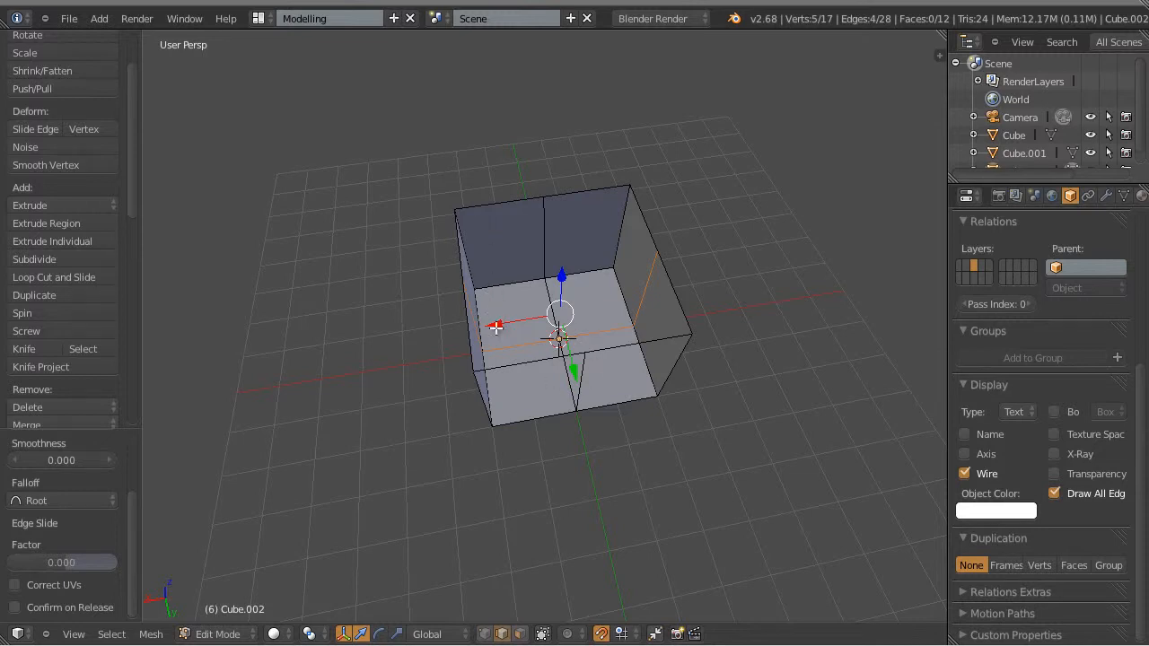
{"action": "middle_click_drag", "start_coordinate": [653, 450], "coordinate": [611, 286]}
{"action": "key", "text": "ctrl+Tab"}
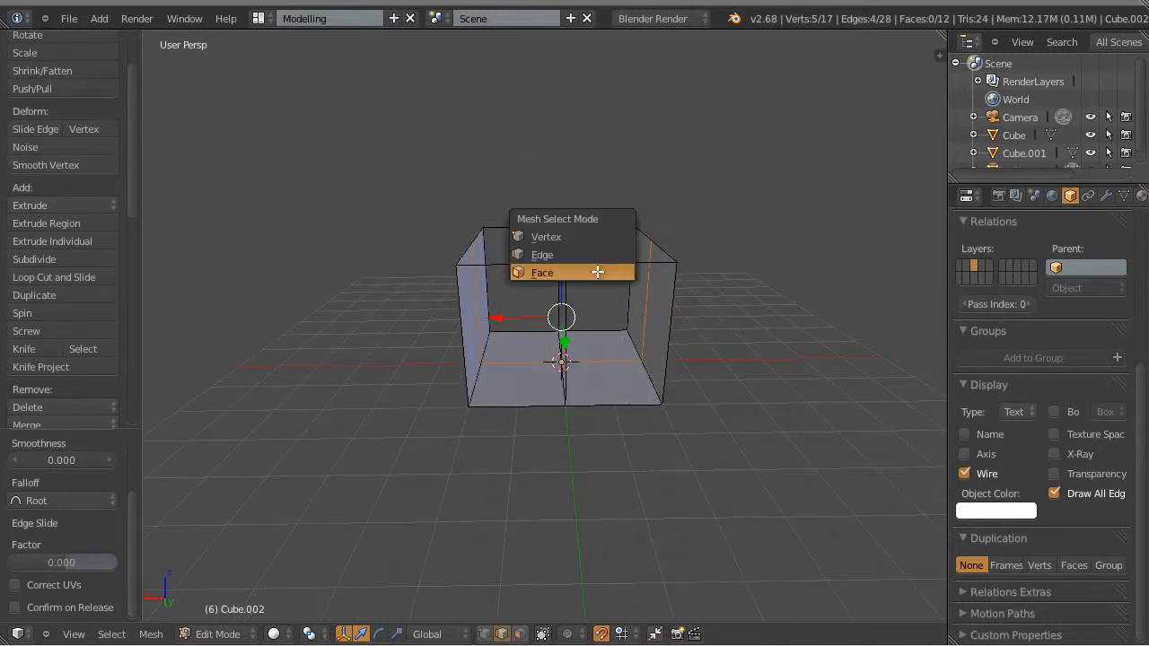
{"action": "left_click", "coordinate": [554, 269]}
{"action": "middle_click_drag", "start_coordinate": [612, 463], "coordinate": [504, 327]}
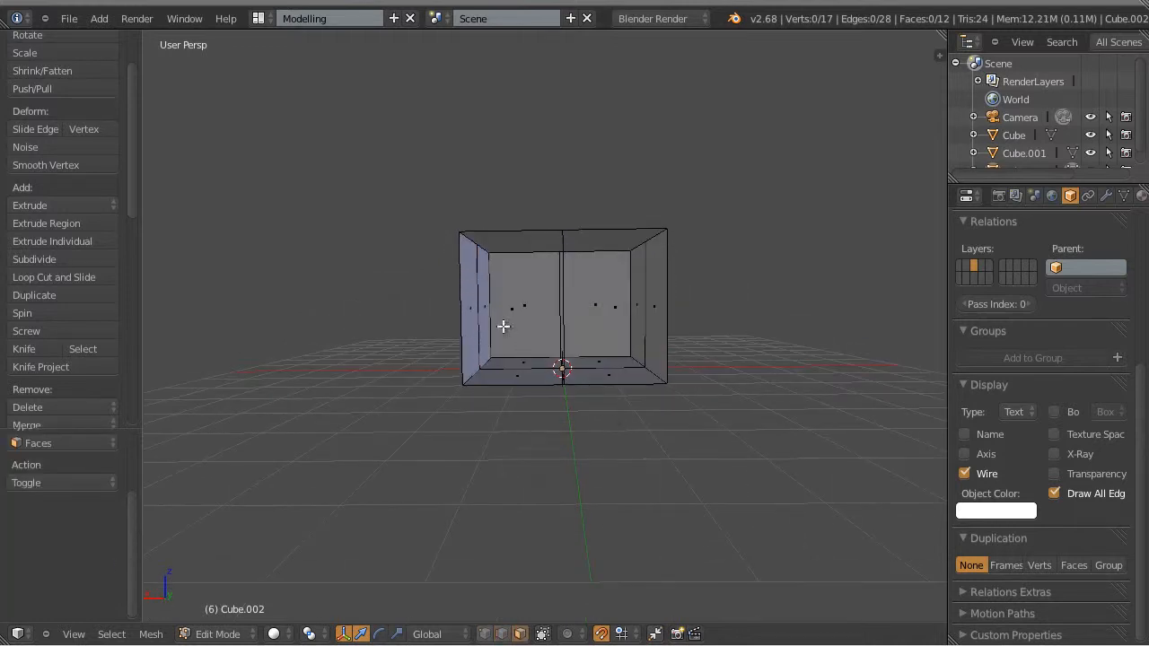
{"action": "left_click_drag", "start_coordinate": [382, 191], "coordinate": [538, 483]}
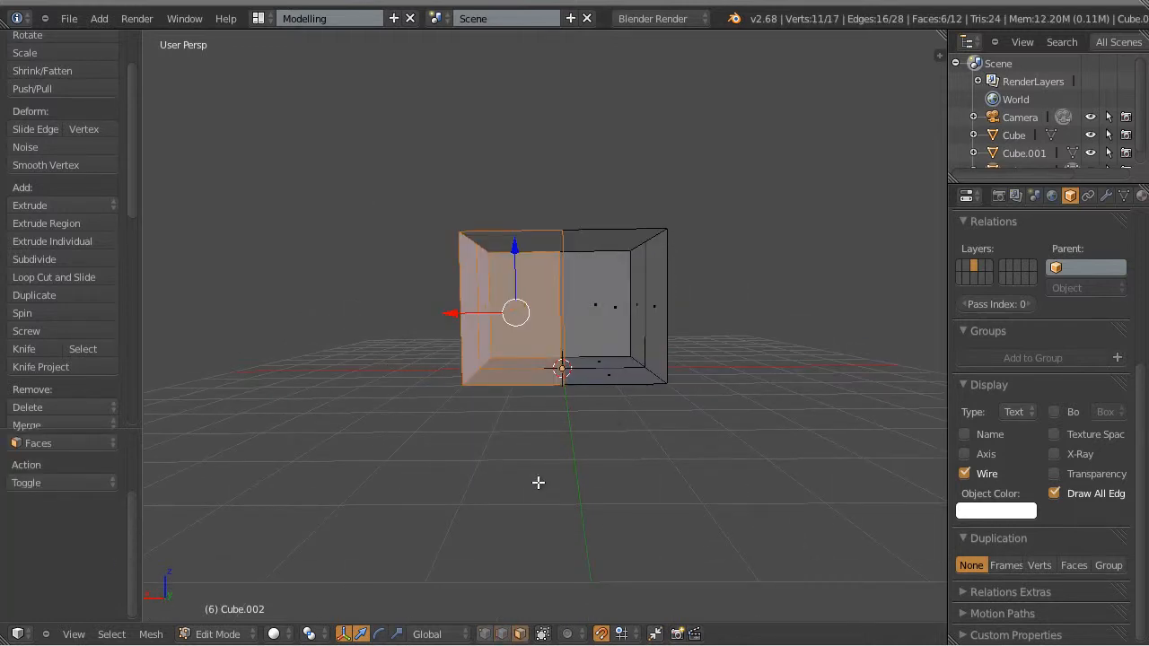
{"action": "key", "text": "x"}
{"action": "left_click", "coordinate": [517, 480]}
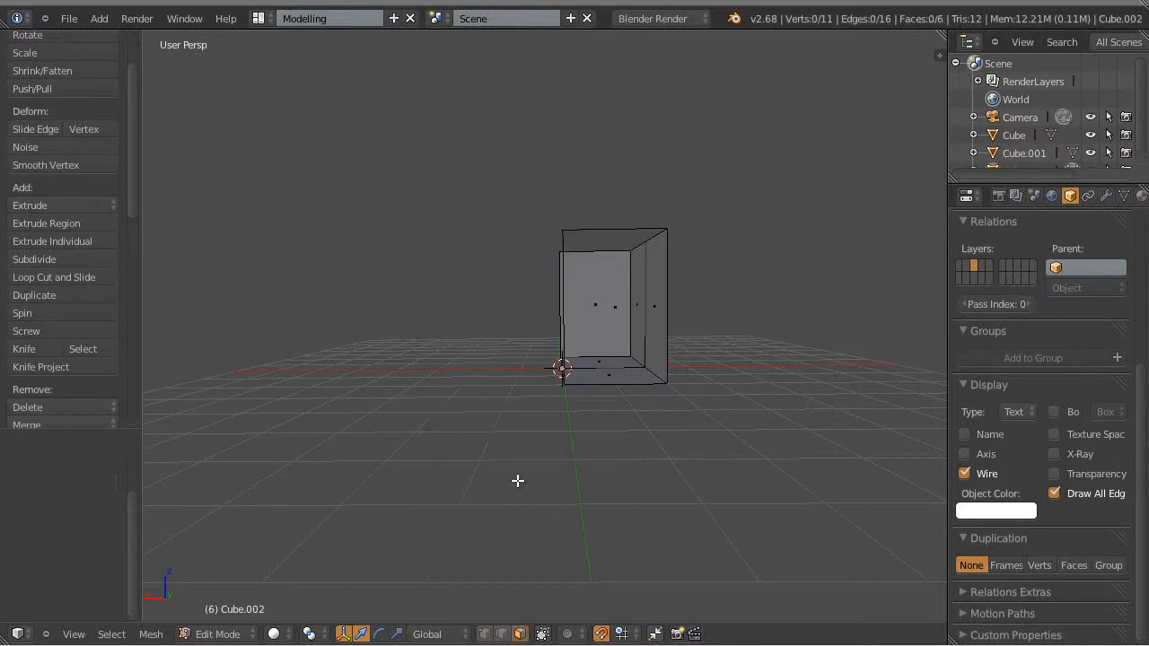
Box-select the remaining faces on the negative Y half of the room and delete them
{"action": "middle_click_drag", "start_coordinate": [513, 470], "coordinate": [574, 377]}
{"action": "left_click_drag", "start_coordinate": [401, 184], "coordinate": [564, 409]}
{"action": "key", "text": "x"}
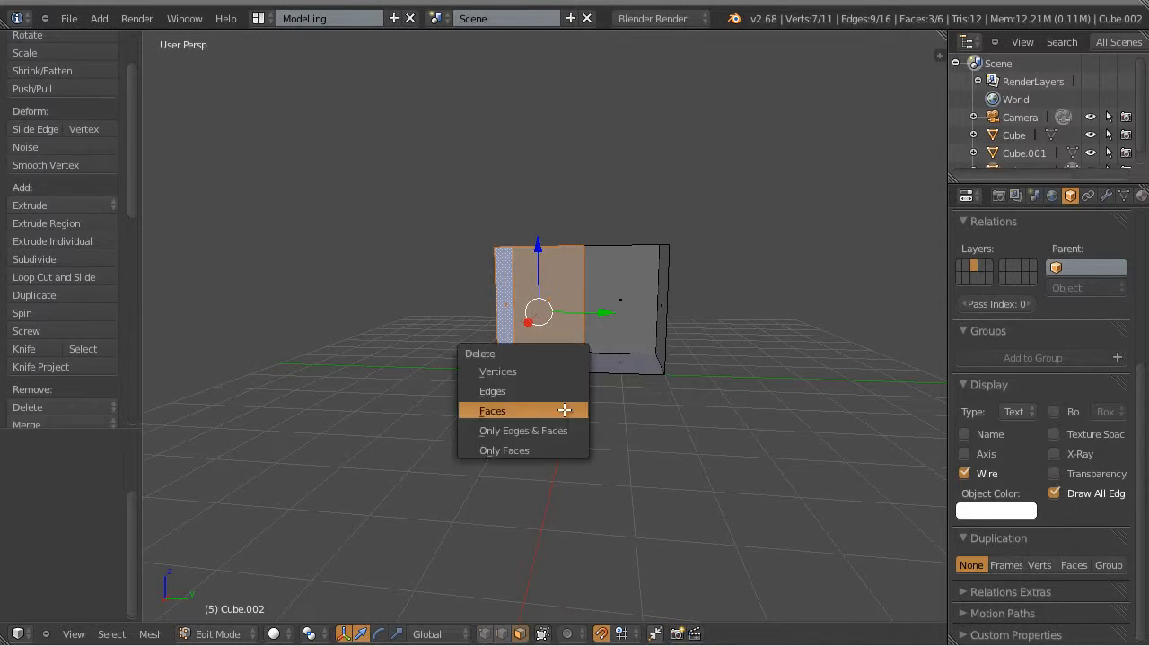
{"action": "left_click", "coordinate": [561, 410]}
Delete the positive Y wall face, keeping the floor quarter and the negative X wall, and return to Object Mode
{"action": "middle_click_drag", "start_coordinate": [559, 405], "coordinate": [627, 376]}
{"action": "right_click", "coordinate": [611, 271]}
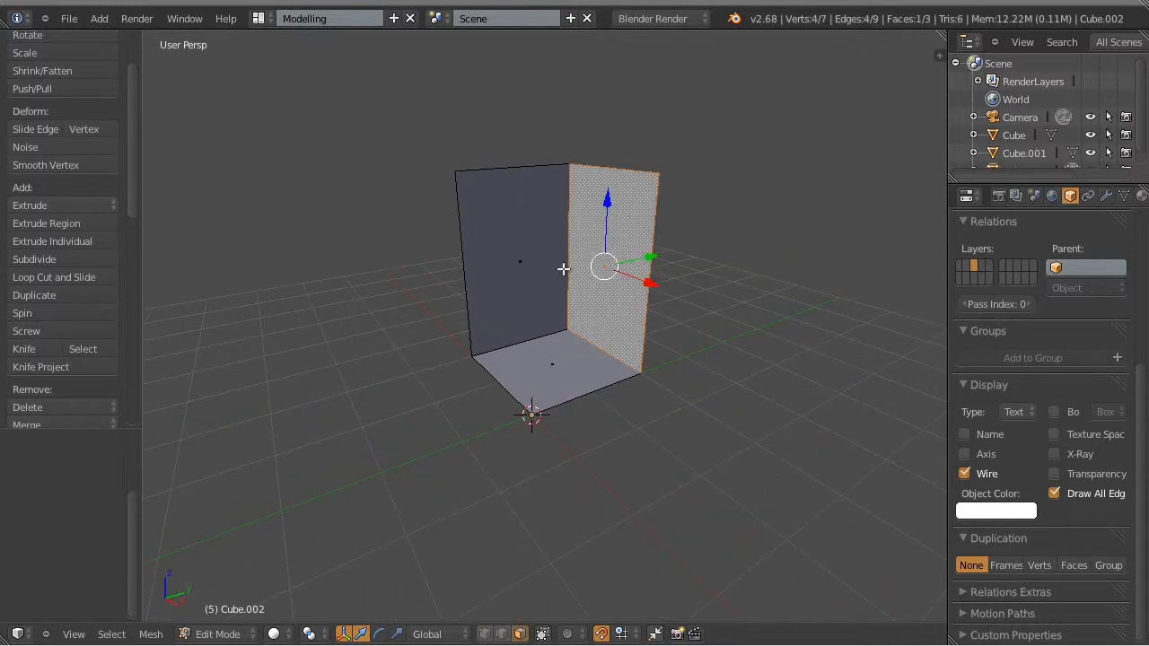
{"action": "key", "text": "x"}
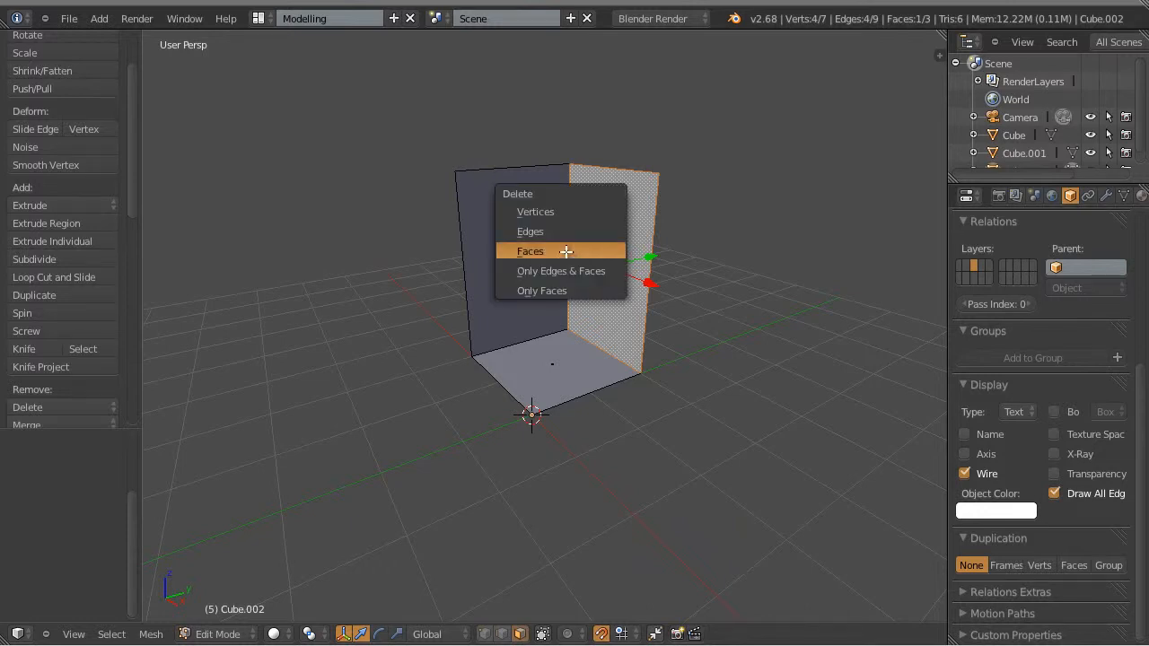
{"action": "left_click", "coordinate": [566, 252]}
{"action": "middle_click_drag", "start_coordinate": [731, 449], "coordinate": [640, 442]}
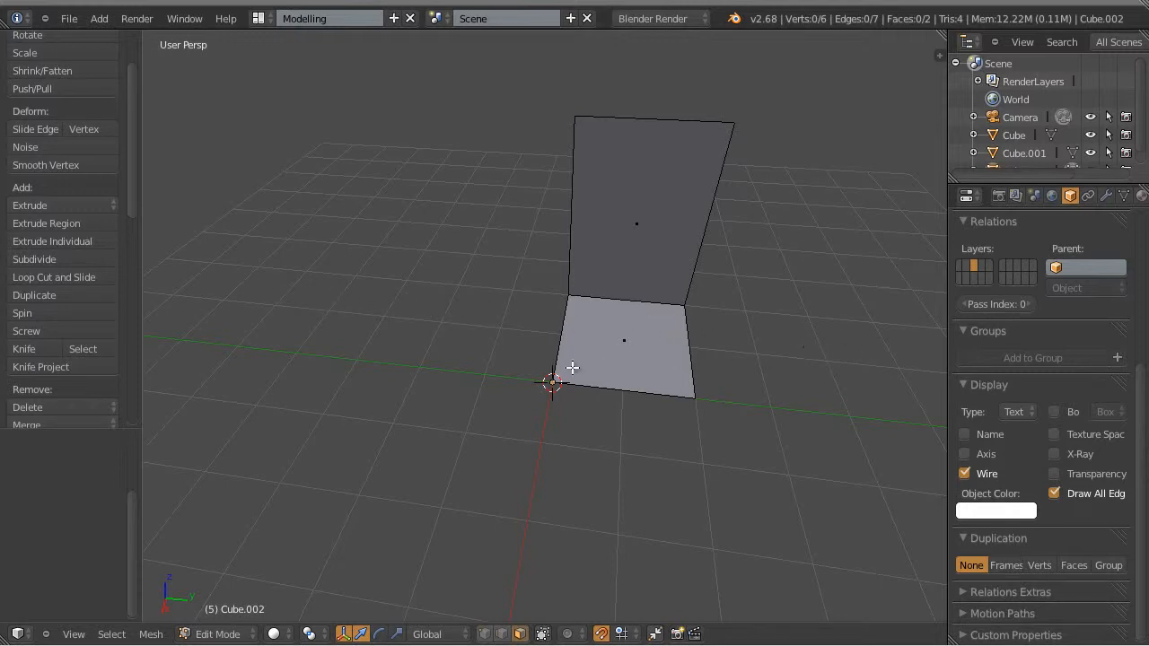
{"action": "middle_click_drag", "start_coordinate": [569, 367], "coordinate": [578, 312]}
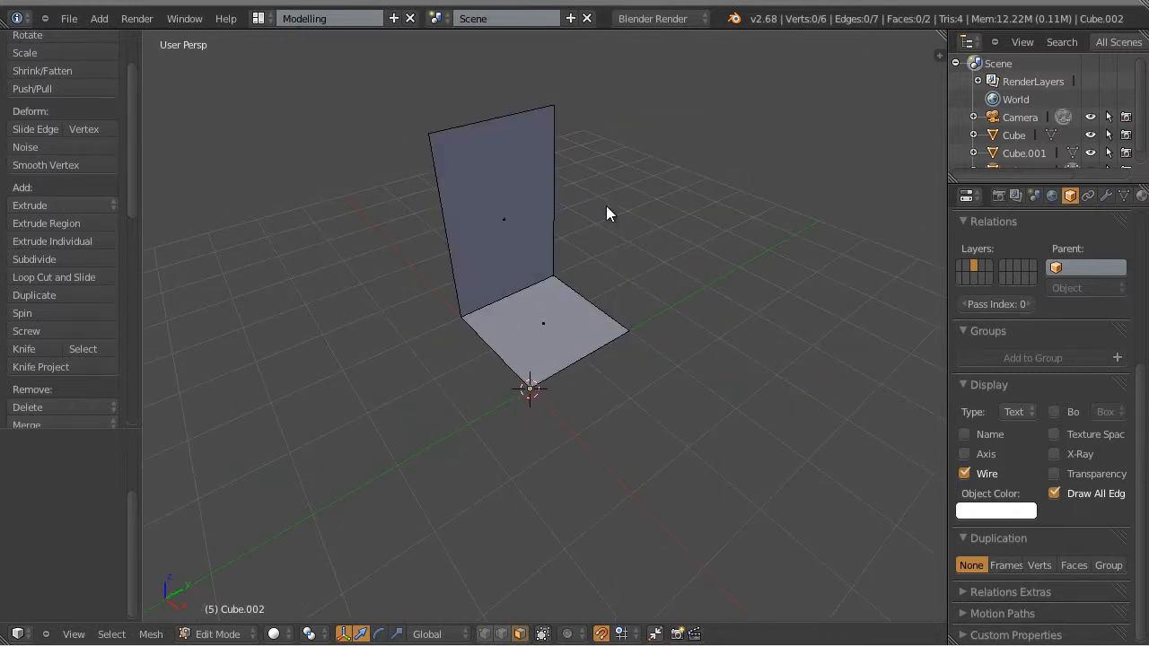
{"action": "key", "text": "Tab"}
Select the floor-and-wall piece in Object Mode and switch the transform manipulator to rotation
{"action": "middle_click_drag", "start_coordinate": [634, 269], "coordinate": [618, 338]}
{"action": "key", "text": "KP_Decimal"}
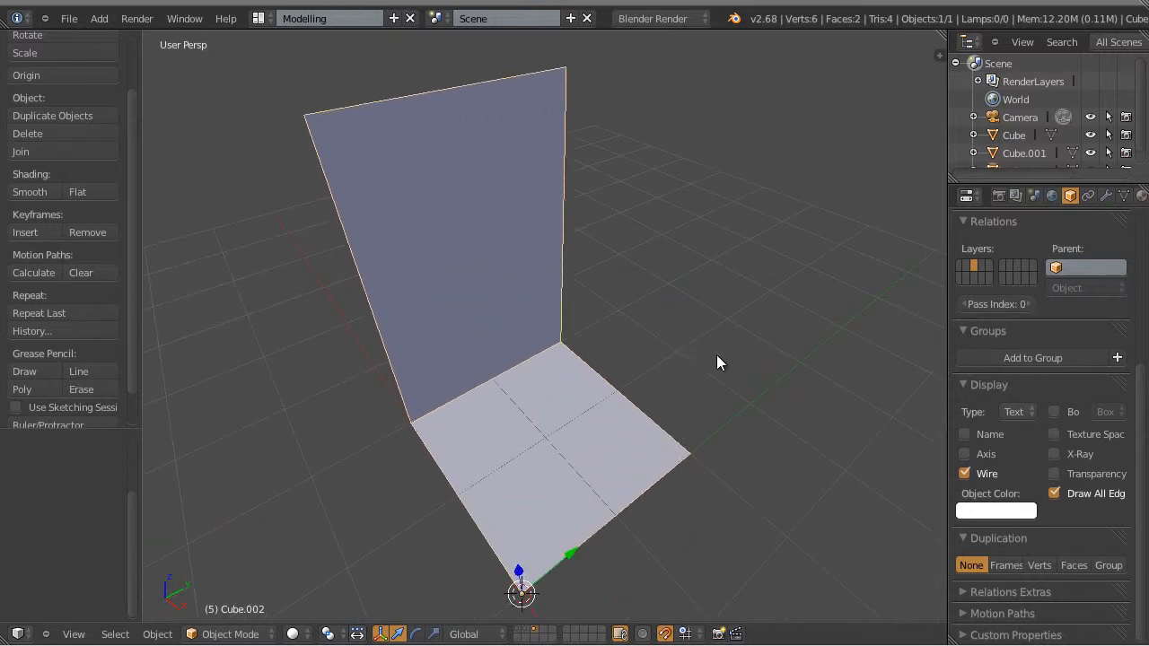
{"action": "middle_click_drag", "start_coordinate": [716, 360], "coordinate": [517, 334]}
{"action": "scroll", "coordinate": [622, 395], "scroll_direction": "down", "scroll_amount": 2}
{"action": "middle_click_drag", "start_coordinate": [622, 395], "coordinate": [525, 377]}
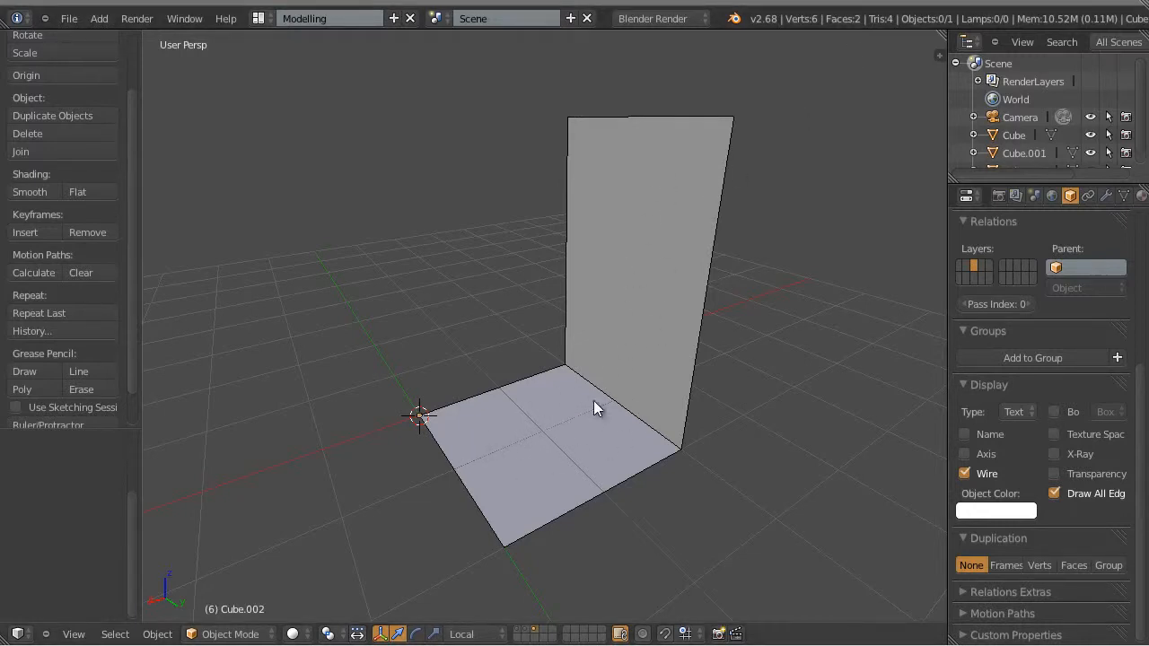
{"action": "right_click", "coordinate": [612, 369]}
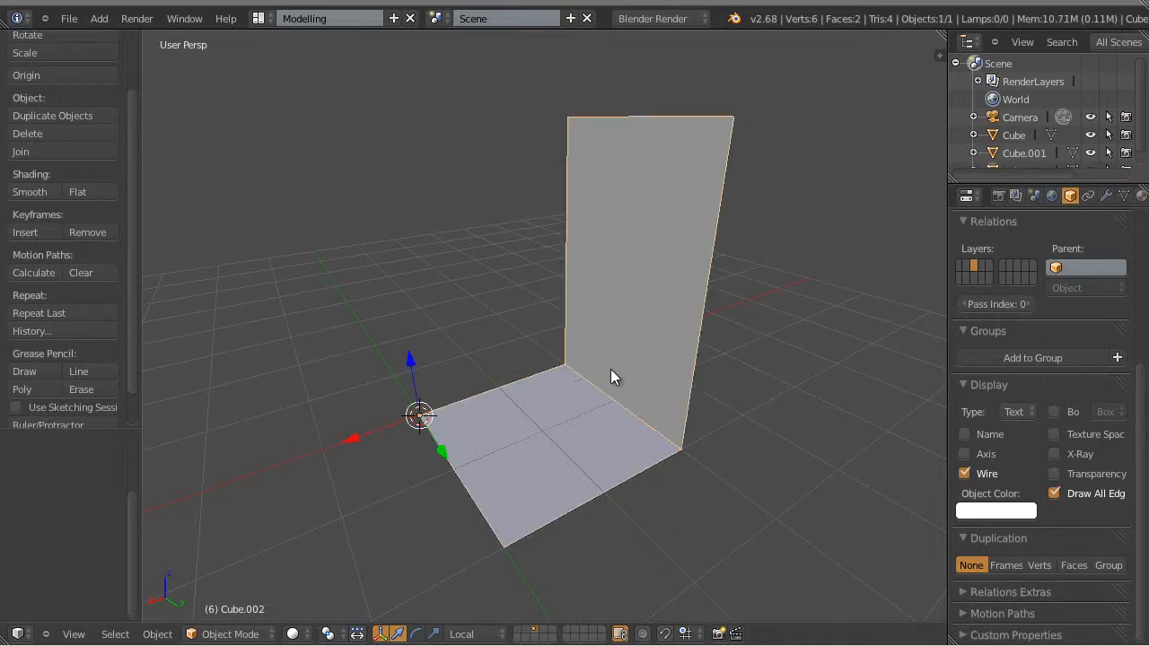
{"action": "middle_click_drag", "start_coordinate": [590, 365], "coordinate": [575, 389]}
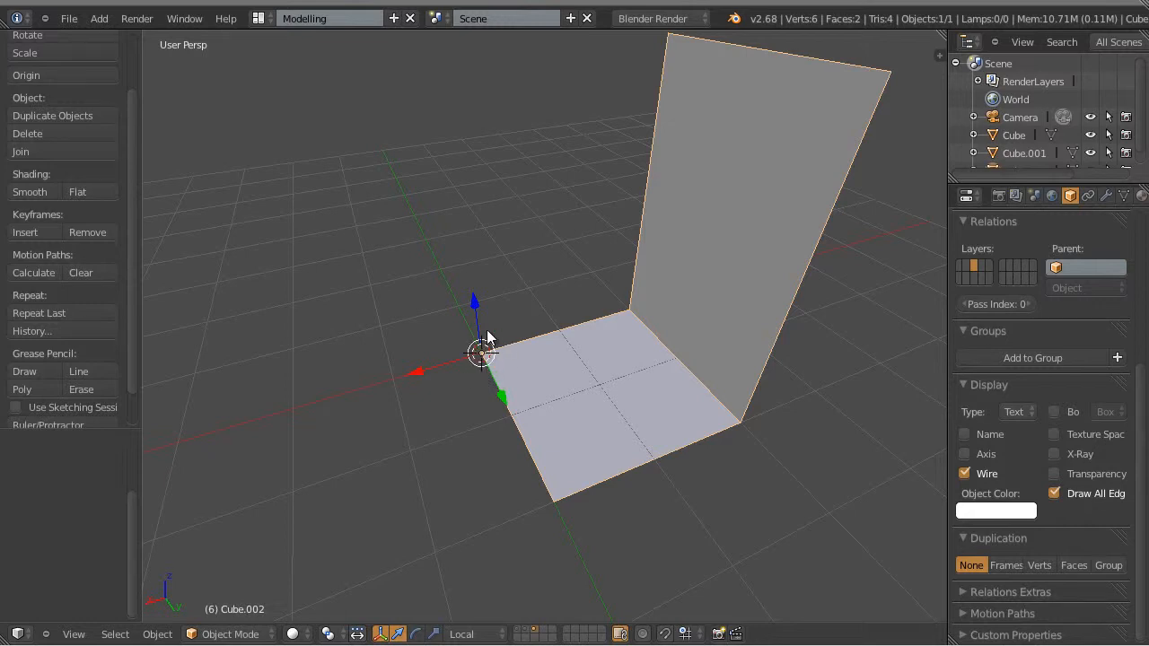
{"action": "scroll", "coordinate": [495, 371], "scroll_direction": "down", "scroll_amount": 2}
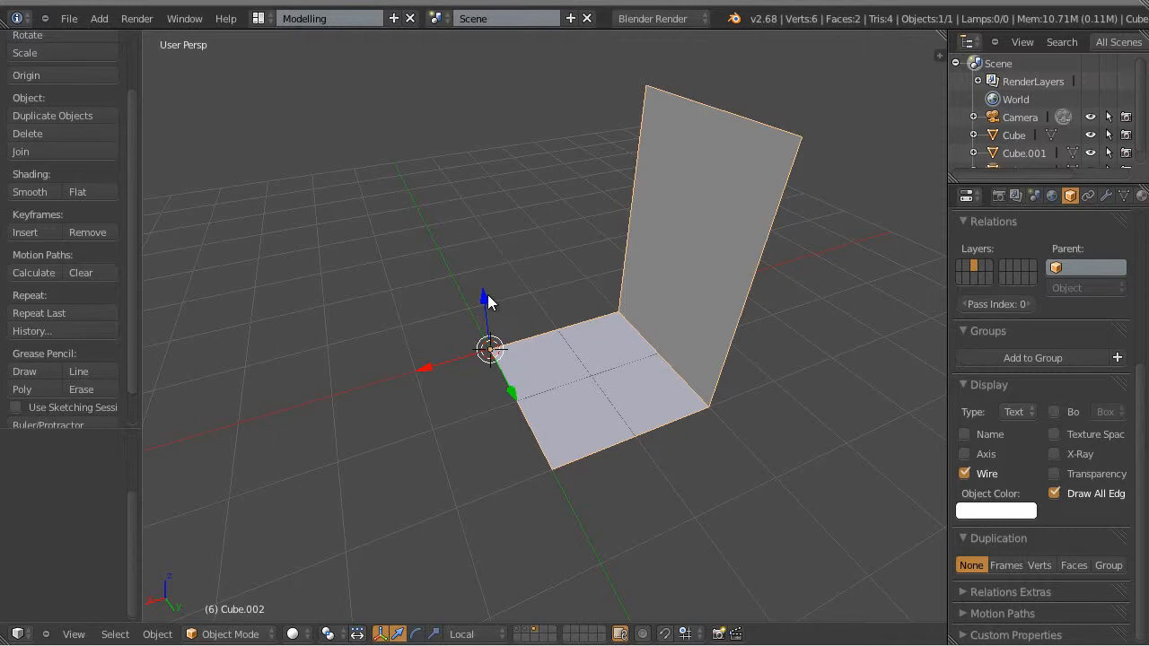
{"action": "key", "text": "ctrl+alt+r"}
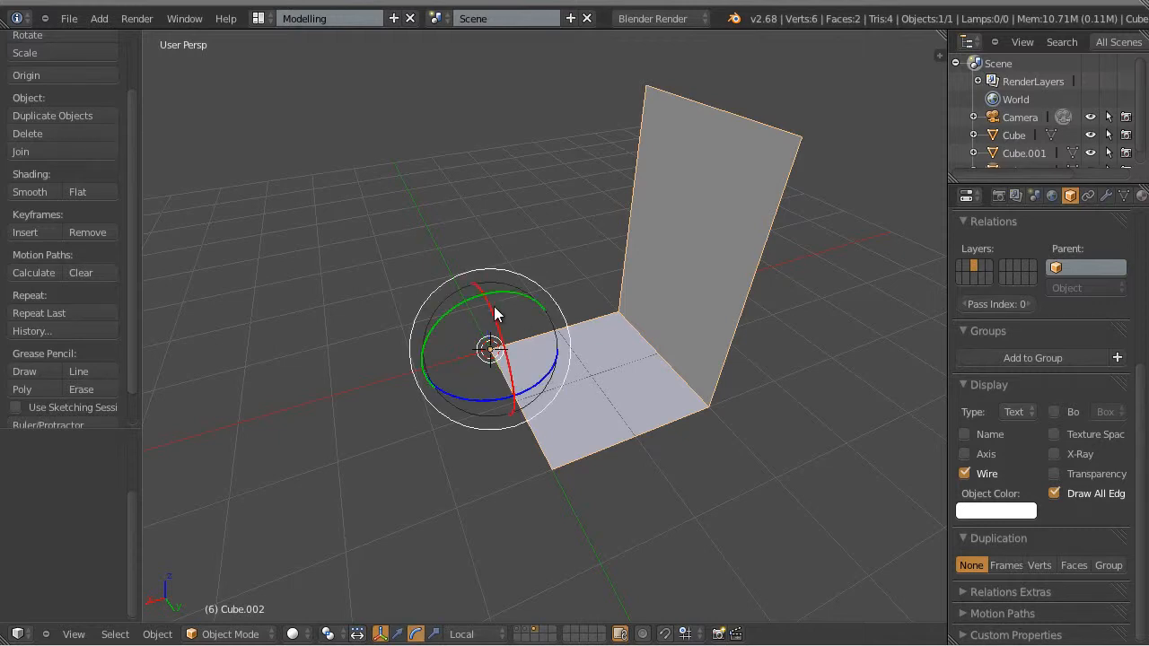
Try rotating the floor-and-wall piece about its local Z axis, and undo the rotation
{"action": "left_click_drag", "start_coordinate": [466, 406], "coordinate": [632, 348]}
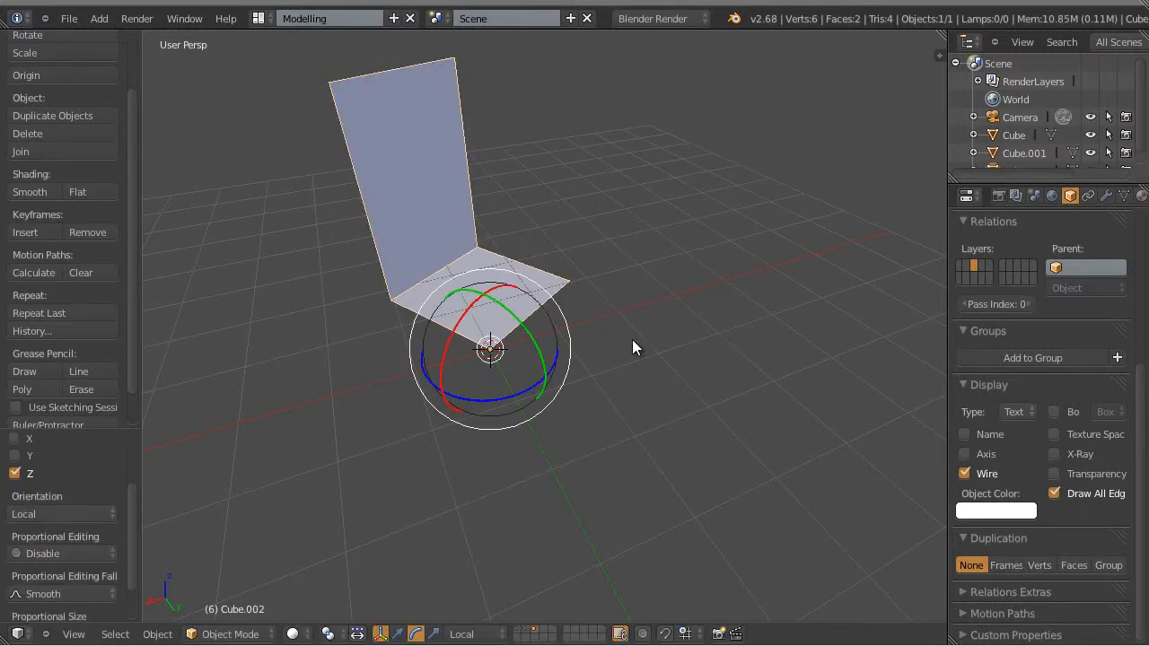
{"action": "key", "text": "ctrl+z"}
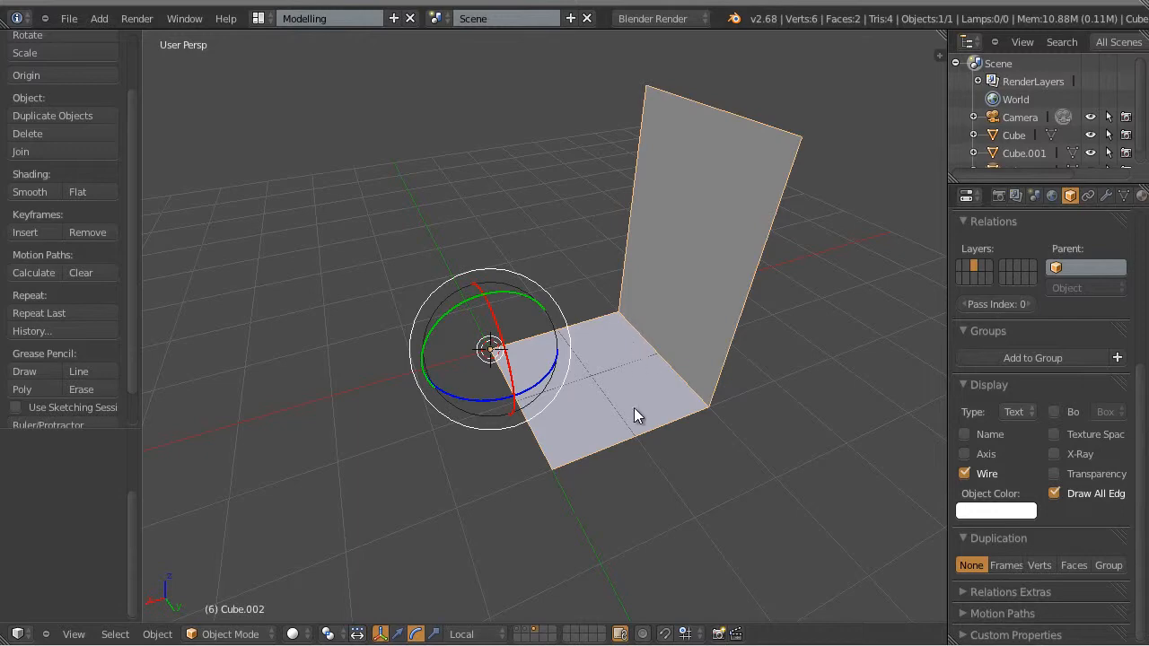
{"action": "scroll", "coordinate": [634, 407], "scroll_direction": "up", "scroll_amount": 1}
{"action": "scroll", "coordinate": [654, 410], "scroll_direction": "down", "scroll_amount": 1, "text": "alt"}
{"action": "middle_click_drag", "start_coordinate": [653, 410], "coordinate": [563, 407]}
{"action": "scroll", "coordinate": [632, 385], "scroll_direction": "down", "scroll_amount": 3}
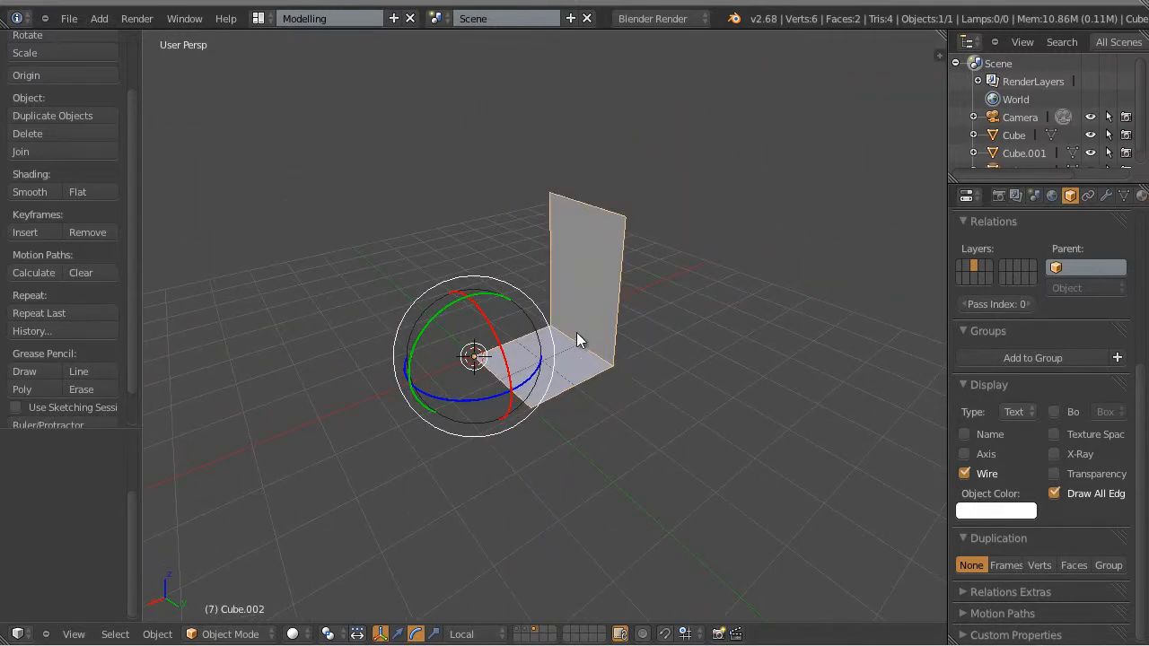
Enter Edit Mode on the floor-and-wall piece and switch to edge selection
{"action": "key", "text": "Tab"}
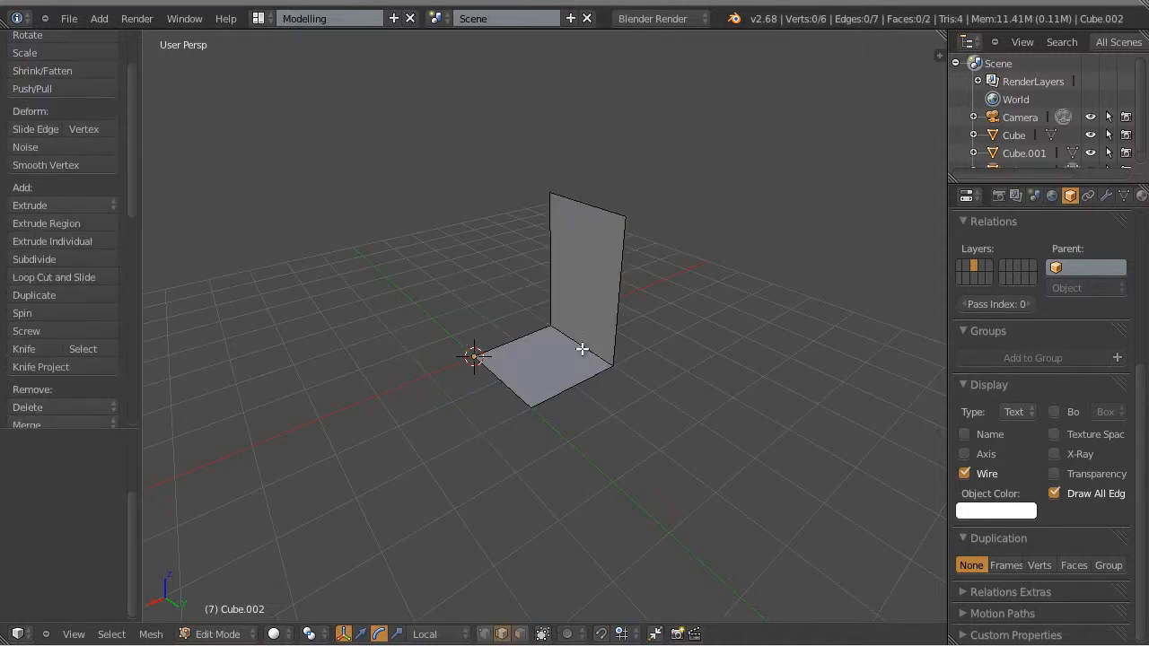
{"action": "scroll", "coordinate": [584, 349], "scroll_direction": "up", "scroll_amount": 3}
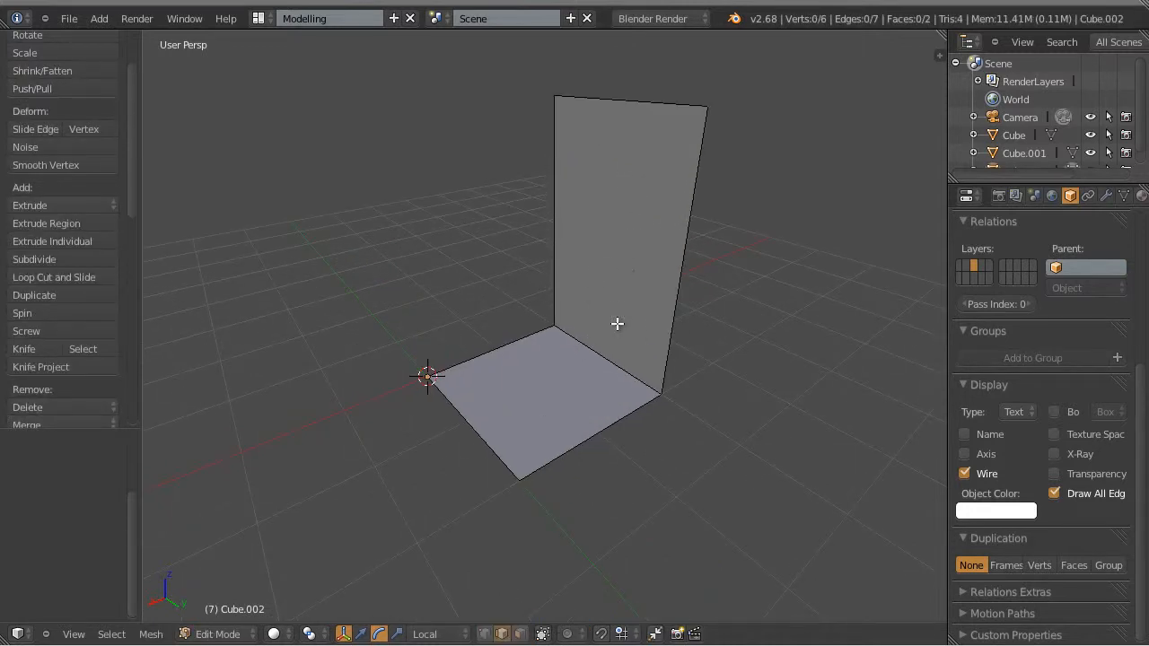
{"action": "middle_click_drag", "start_coordinate": [641, 367], "coordinate": [574, 394]}
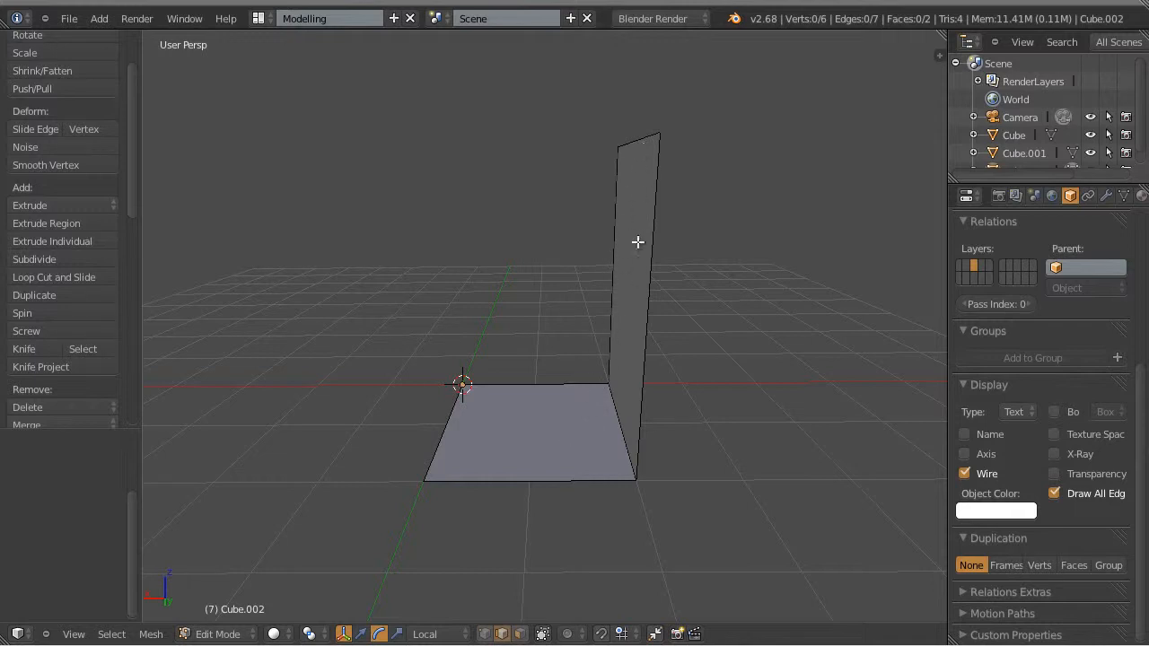
{"action": "key", "text": "ctrl+Tab"}
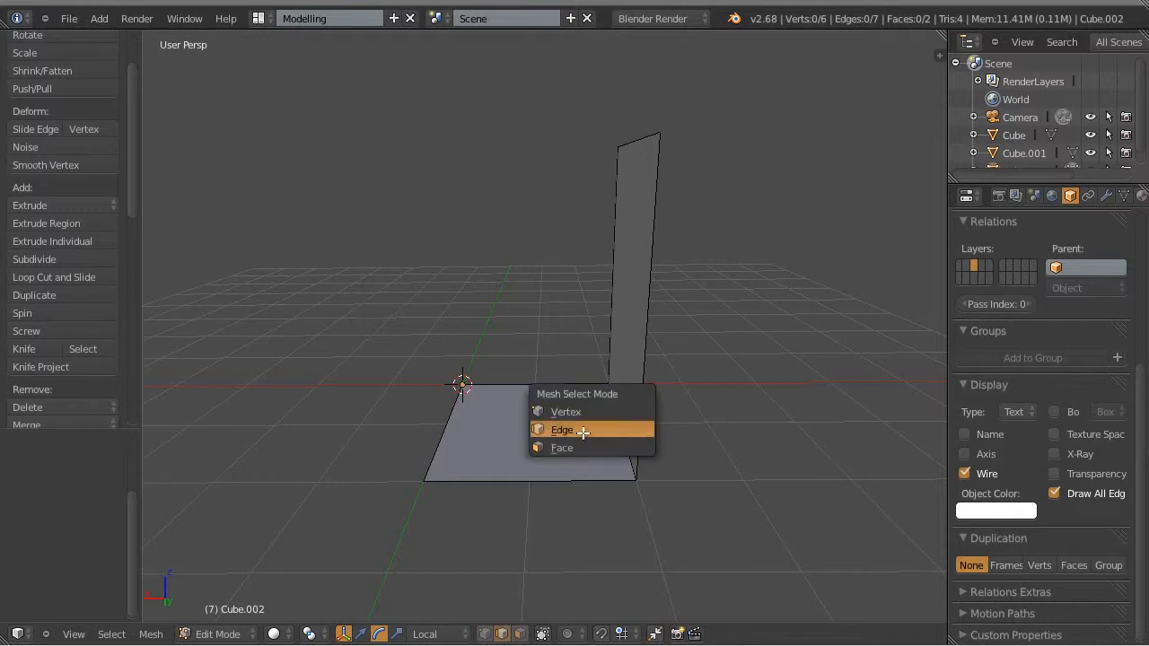
{"action": "left_click", "coordinate": [544, 433]}
Select the edge where floor meets wall and move it inward along local X so the wall leans outward
{"action": "middle_click_drag", "start_coordinate": [577, 428], "coordinate": [644, 441]}
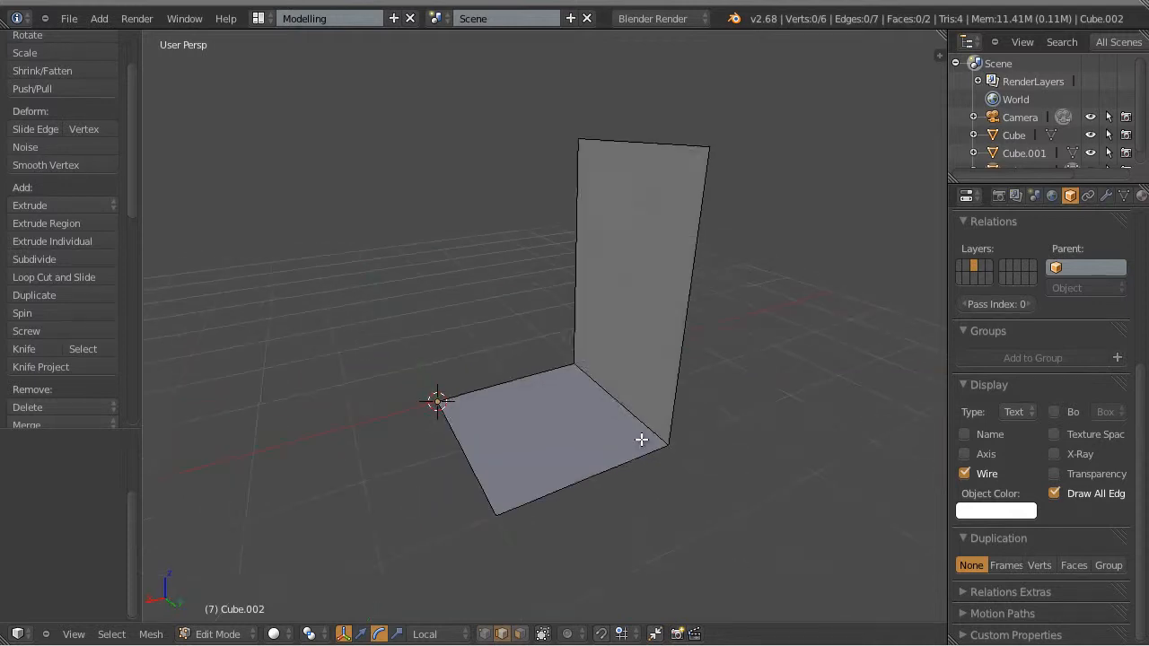
{"action": "right_click", "coordinate": [611, 398]}
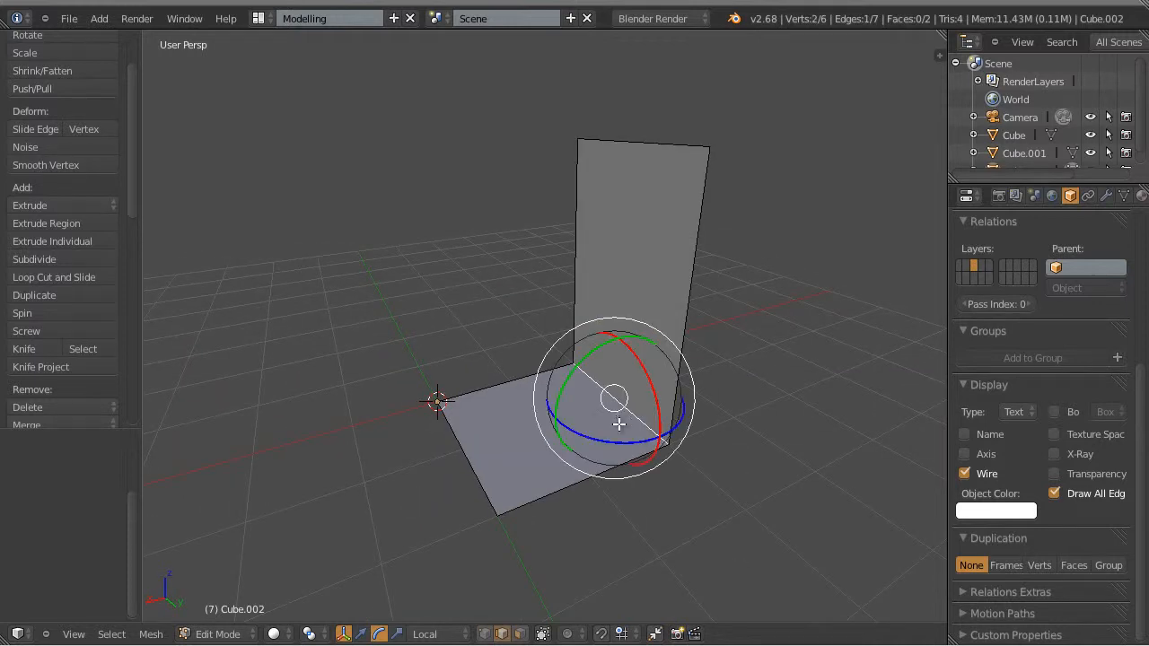
{"action": "key", "text": "ctrl+alt+g"}
{"action": "middle_click_drag", "start_coordinate": [679, 457], "coordinate": [558, 377]}
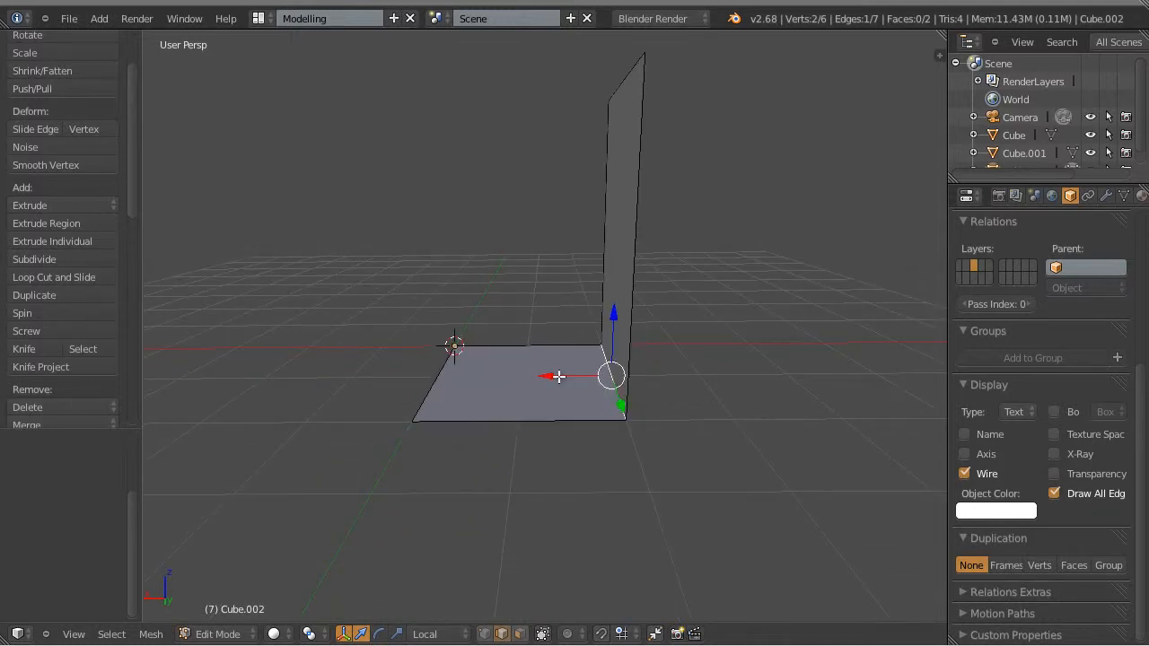
{"action": "left_click_drag", "start_coordinate": [556, 375], "coordinate": [530, 378]}
{"action": "middle_click_drag", "start_coordinate": [587, 411], "coordinate": [606, 276]}
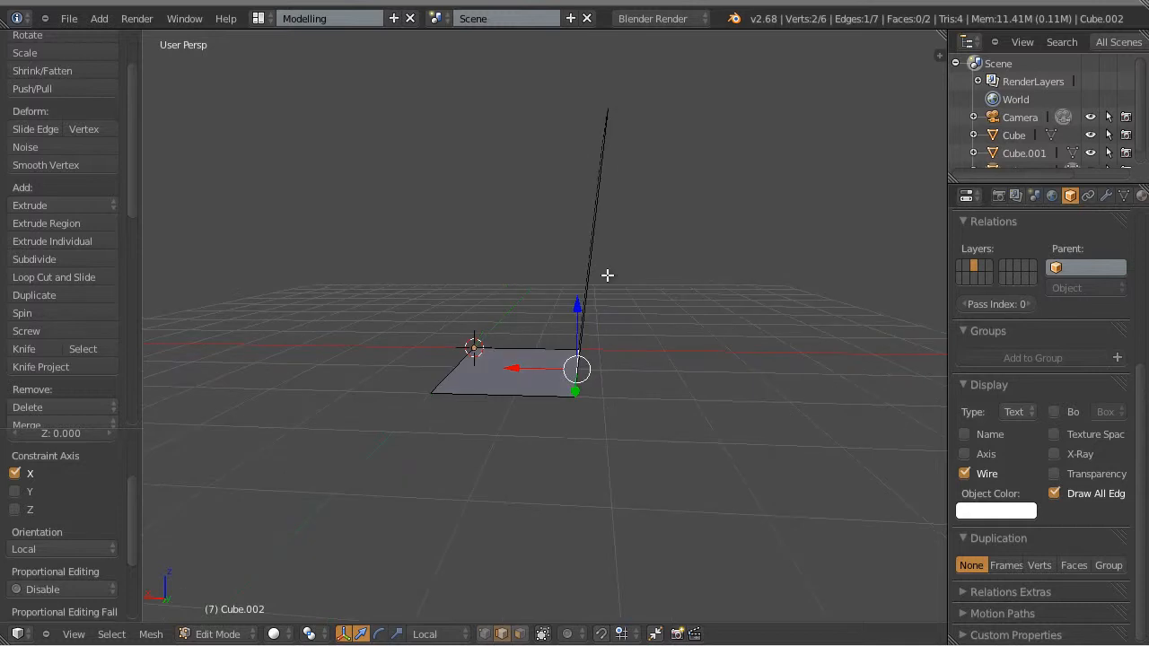
{"action": "middle_click_drag", "start_coordinate": [604, 161], "coordinate": [595, 388]}
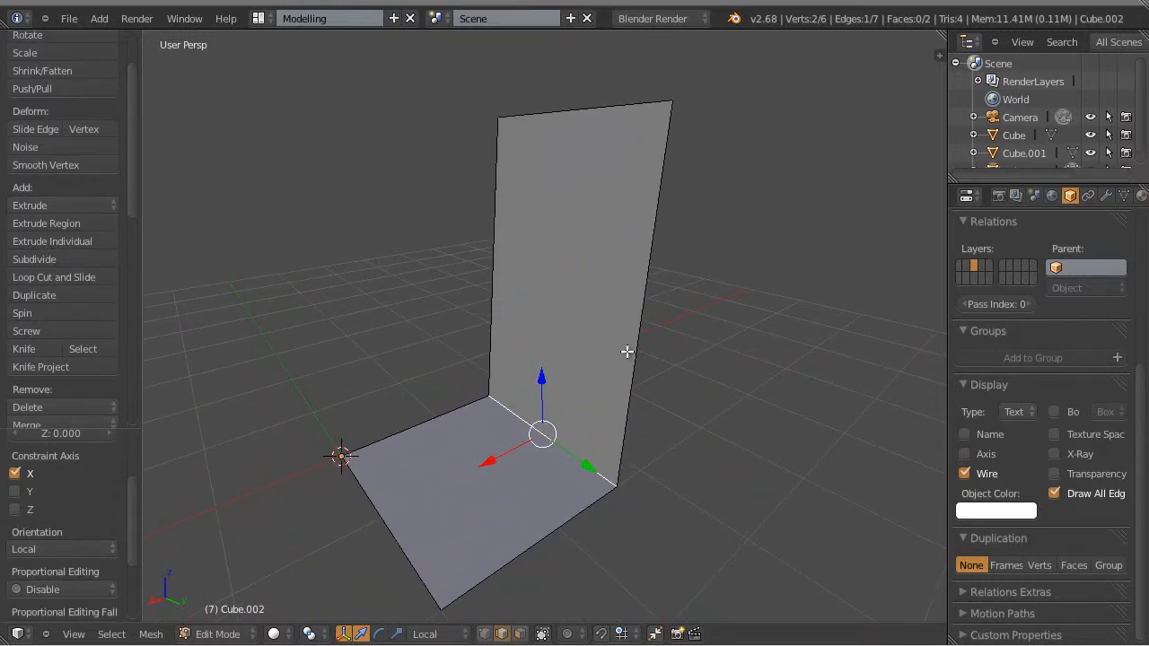
{"action": "middle_click_drag", "start_coordinate": [690, 375], "coordinate": [585, 192]}
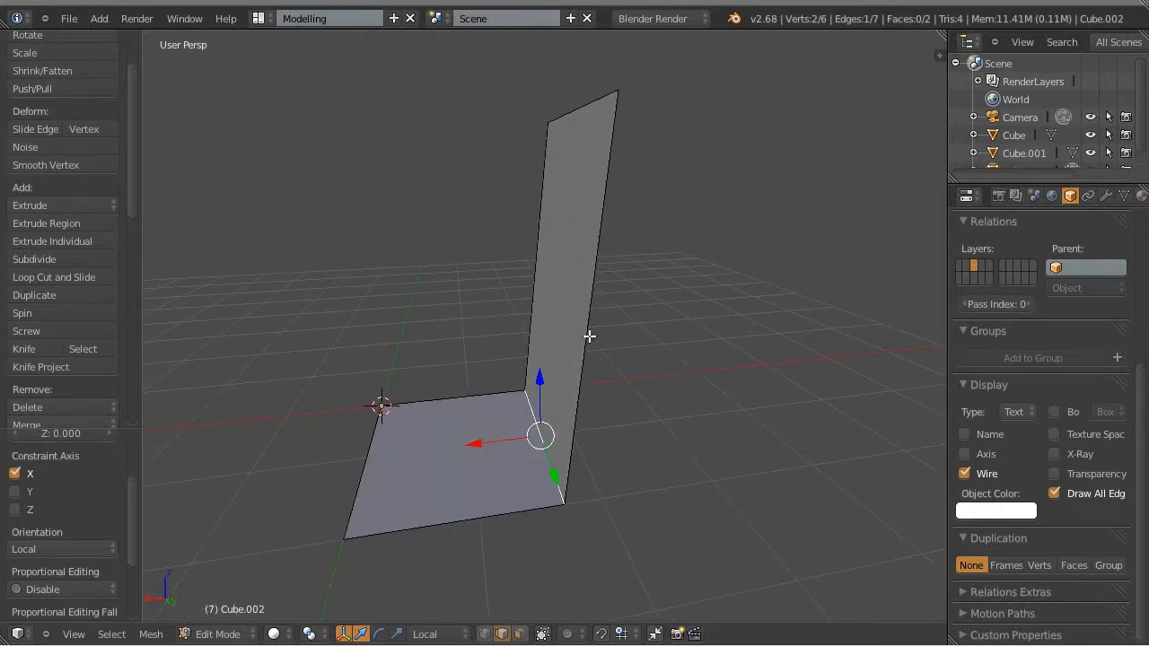
{"action": "middle_click_drag", "start_coordinate": [688, 421], "coordinate": [801, 429]}
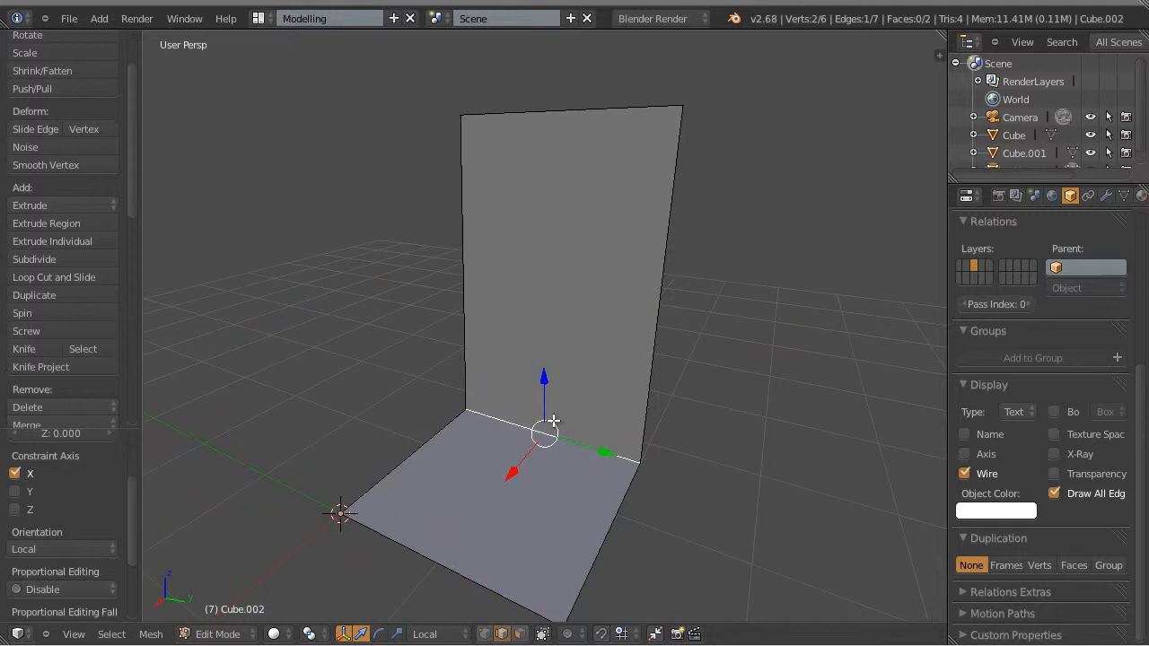
Add a horizontal loop cut across the wall and slide it down by a factor of about 0.330
{"action": "left_click", "coordinate": [52, 276]}
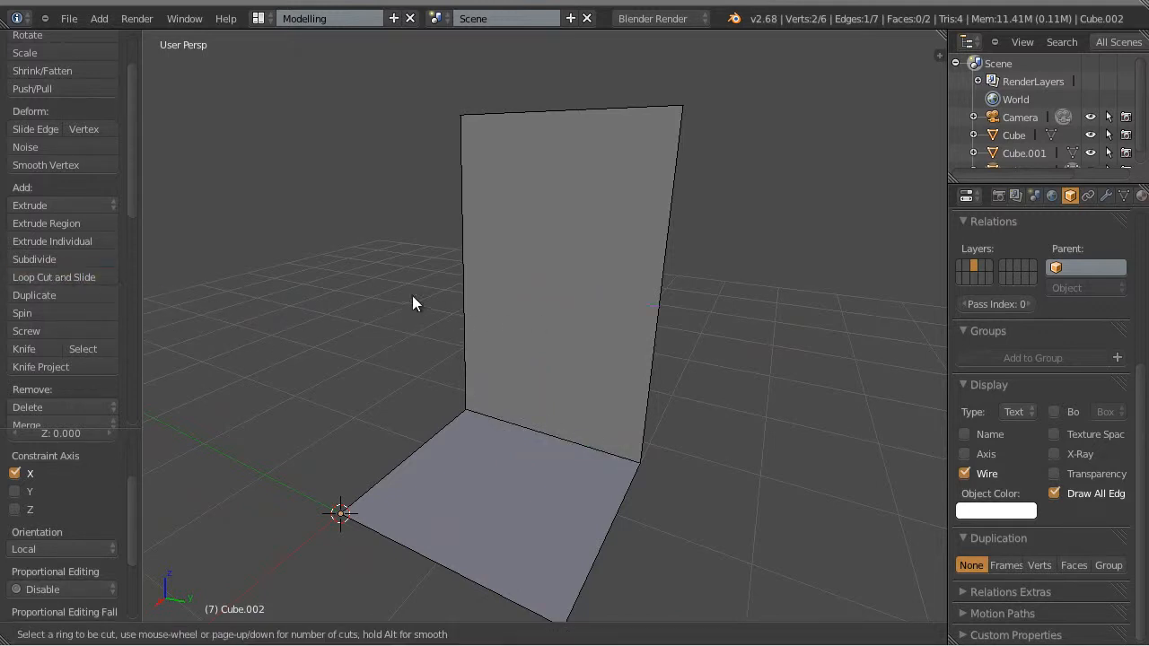
{"action": "left_click", "coordinate": [463, 280]}
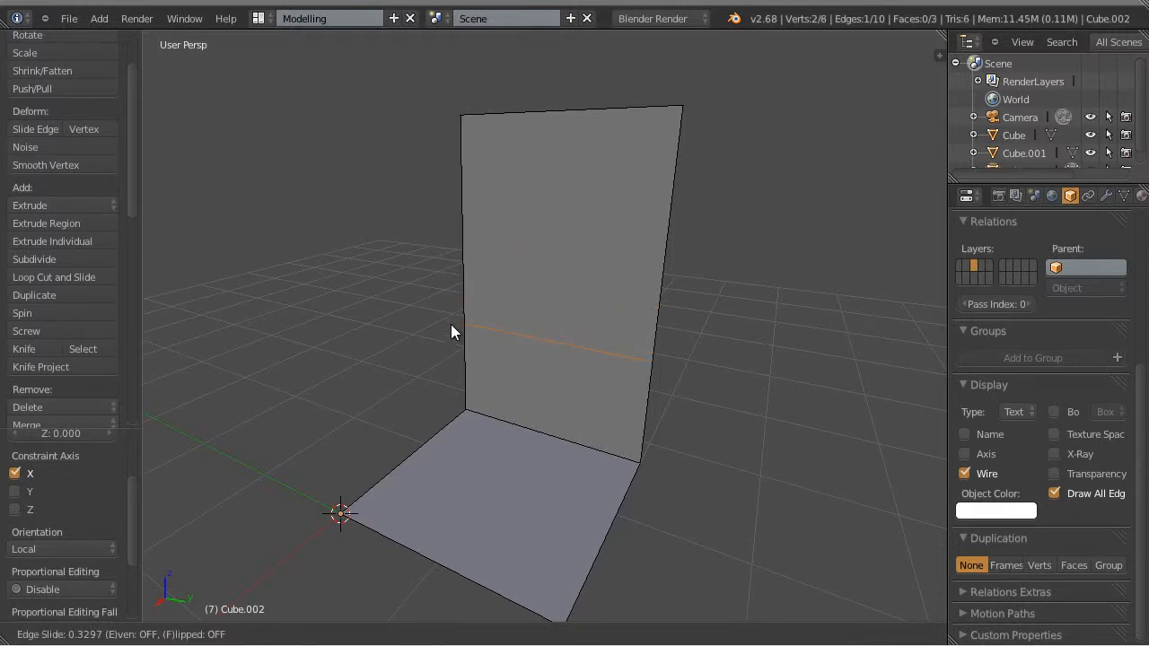
{"action": "left_click", "coordinate": [450, 331]}
{"action": "middle_click_drag", "start_coordinate": [718, 465], "coordinate": [715, 433]}
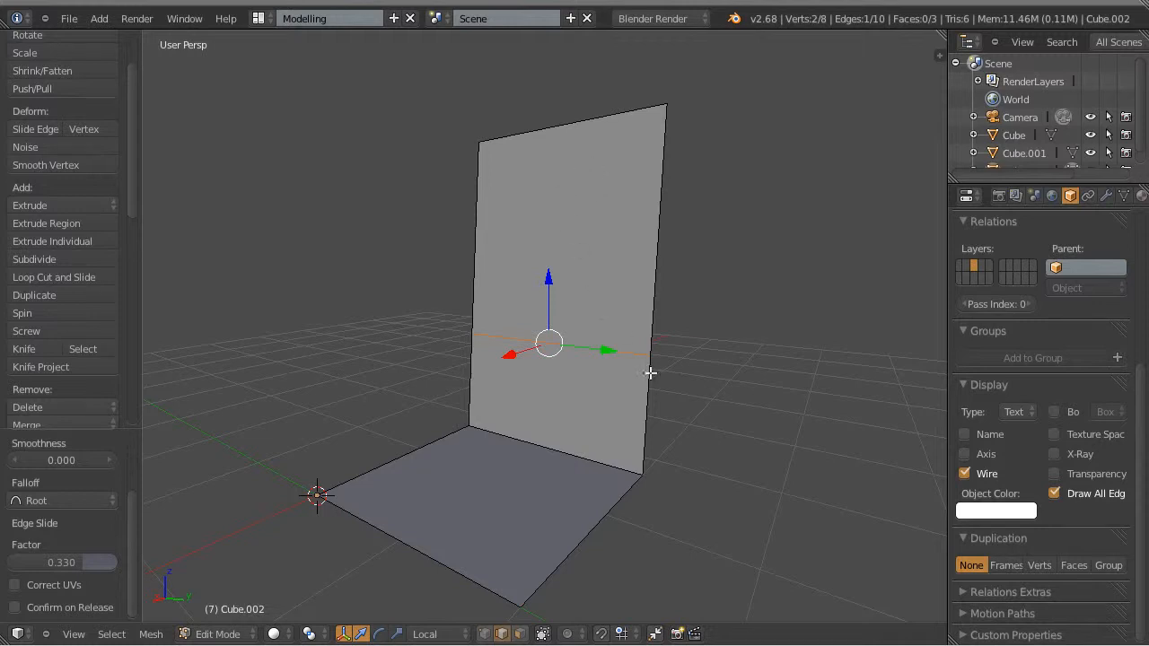
Add a second horizontal loop cut to the upper wall section, slid down by about 0.914 to just above the first cut
{"action": "scroll", "coordinate": [695, 413], "scroll_direction": "up", "scroll_amount": 3}
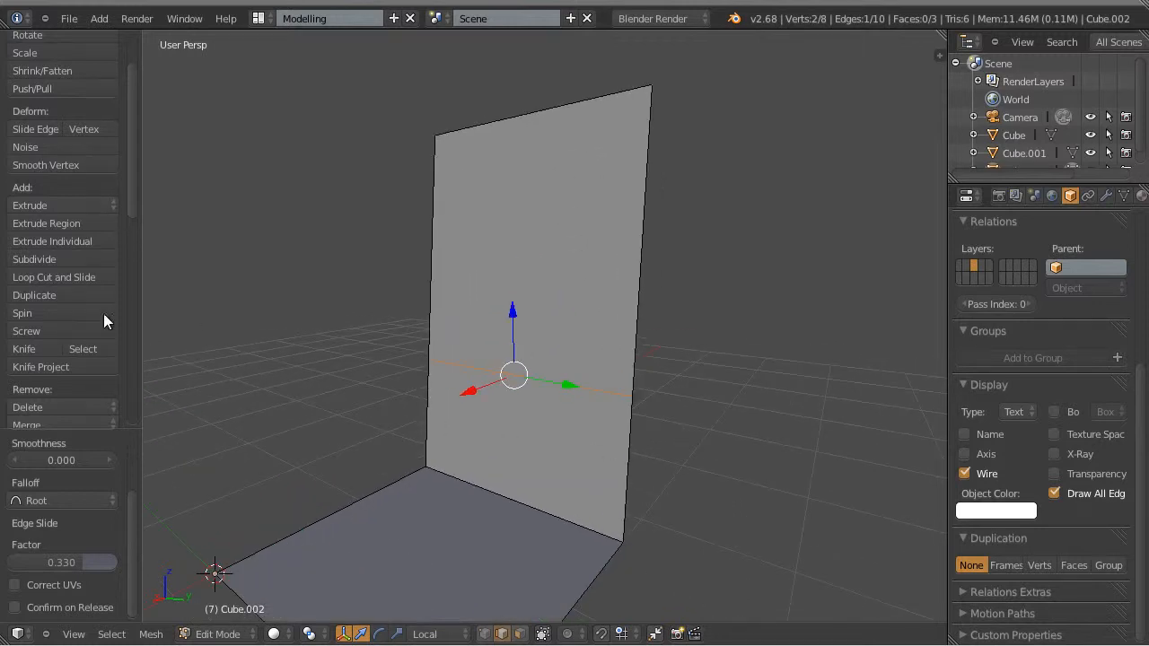
{"action": "left_click", "coordinate": [50, 280]}
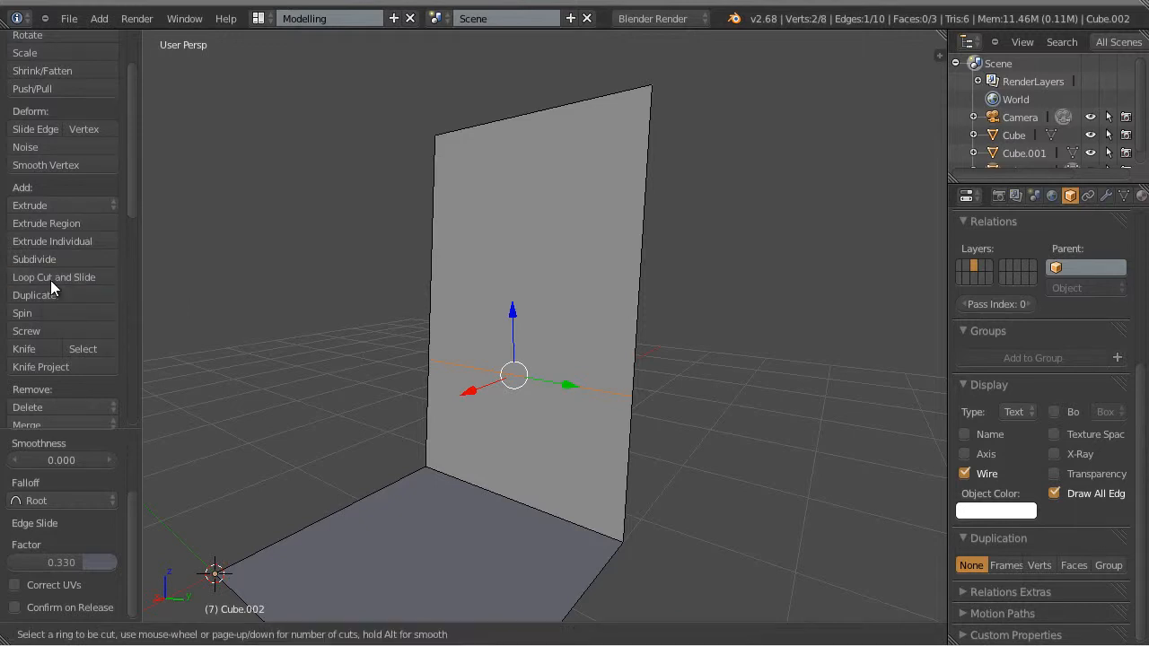
{"action": "left_click", "coordinate": [441, 260]}
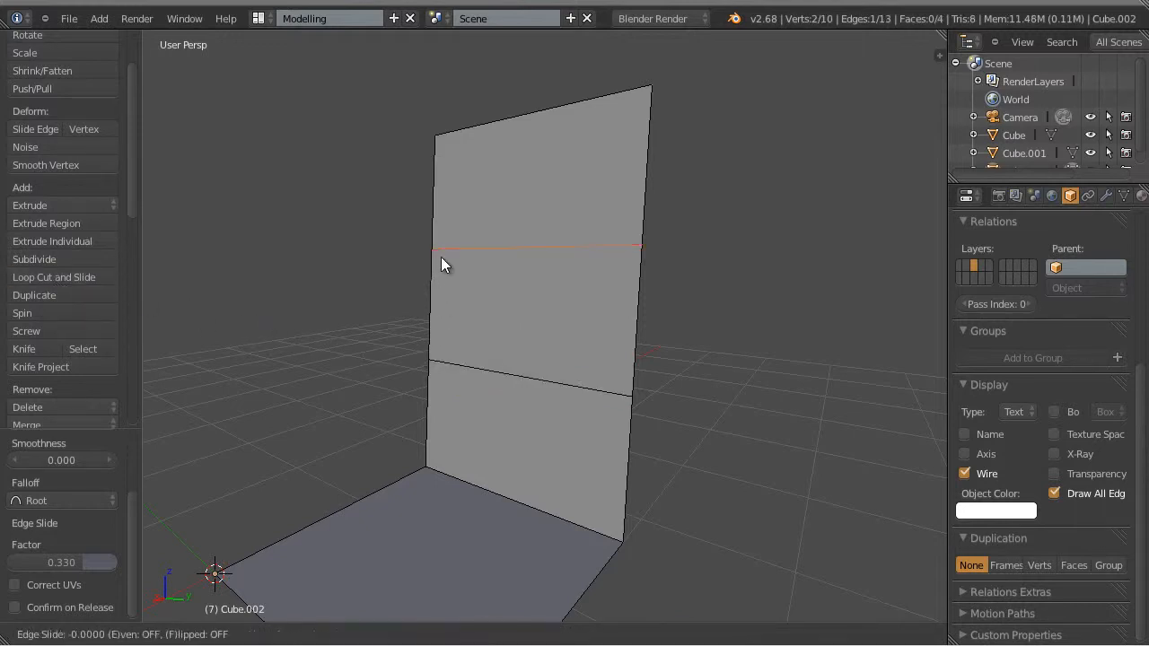
{"action": "left_click", "coordinate": [427, 358]}
Move the second loop cut's edge outward along local X to form a ledge in the wall
{"action": "middle_click_drag", "start_coordinate": [749, 473], "coordinate": [654, 448]}
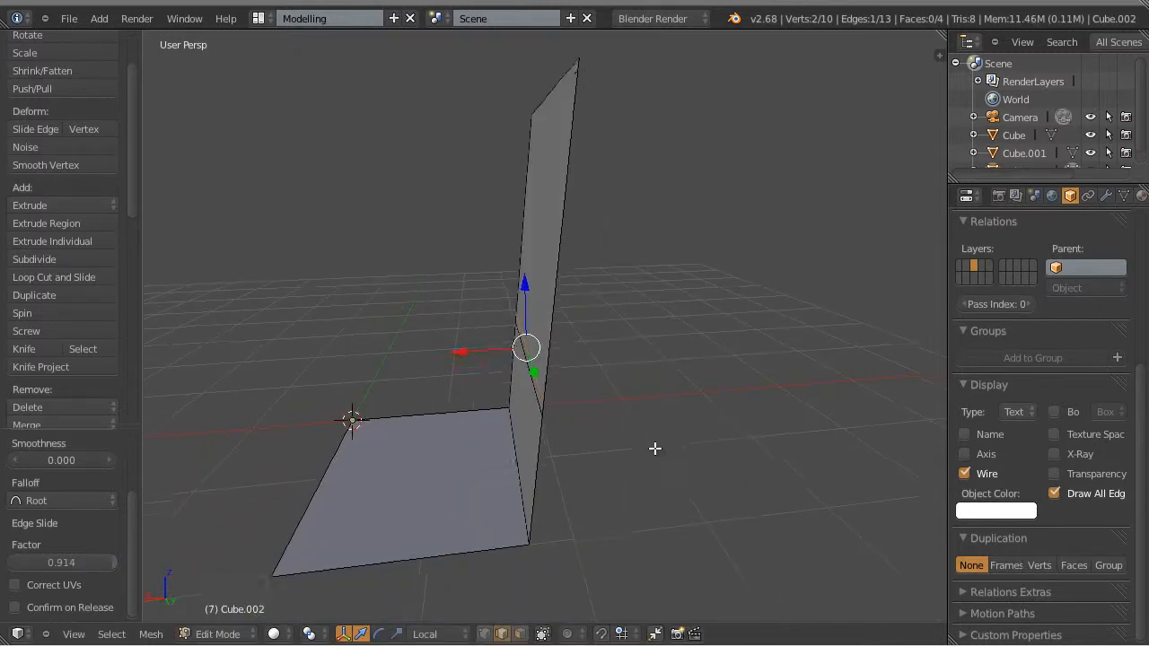
{"action": "scroll", "coordinate": [655, 448], "scroll_direction": "up", "scroll_amount": 2}
{"action": "left_click_drag", "start_coordinate": [455, 324], "coordinate": [477, 326]}
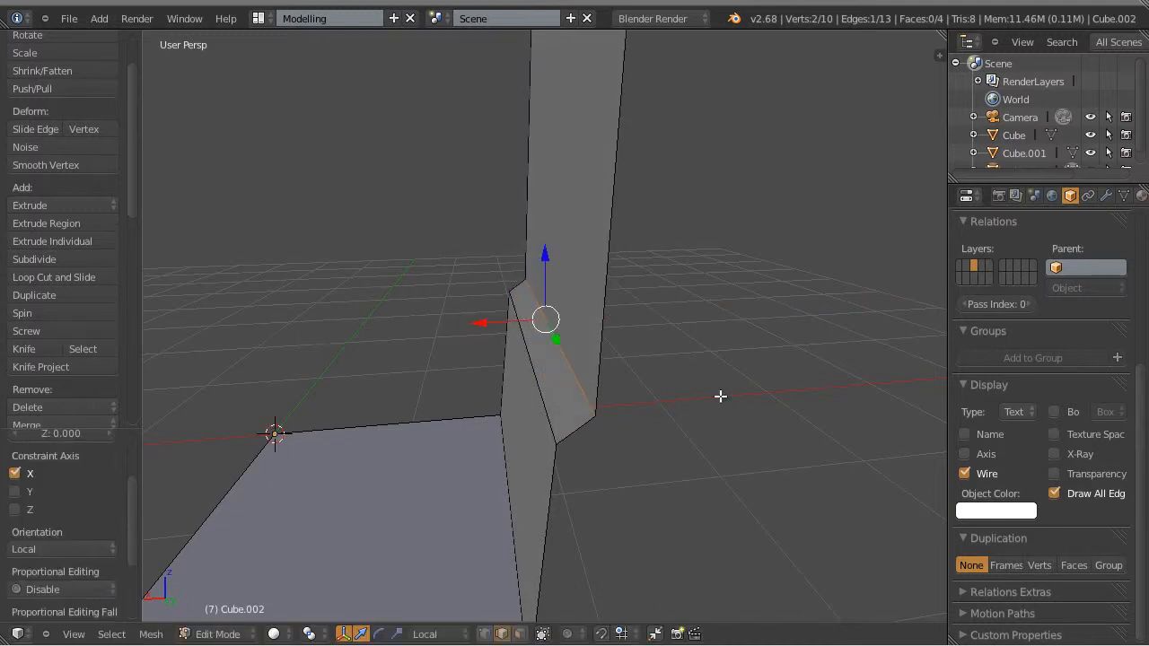
{"action": "middle_click_drag", "start_coordinate": [721, 397], "coordinate": [652, 377]}
{"action": "scroll", "coordinate": [511, 350], "scroll_direction": "down", "scroll_amount": 1}
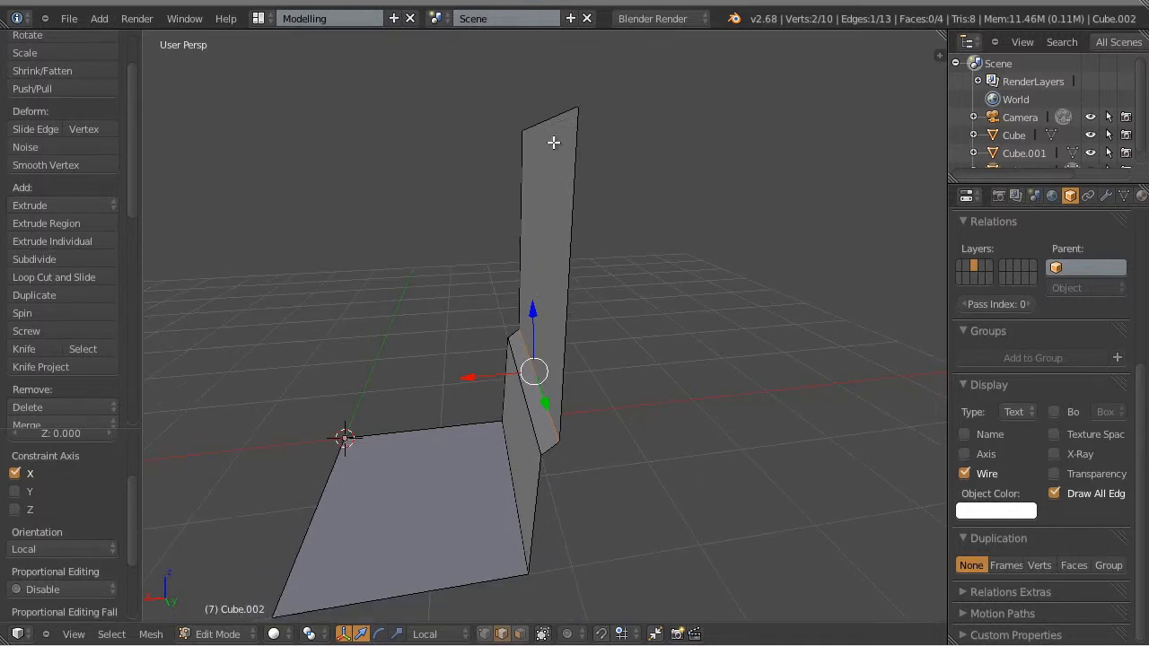
{"action": "middle_click_drag", "start_coordinate": [604, 371], "coordinate": [633, 377]}
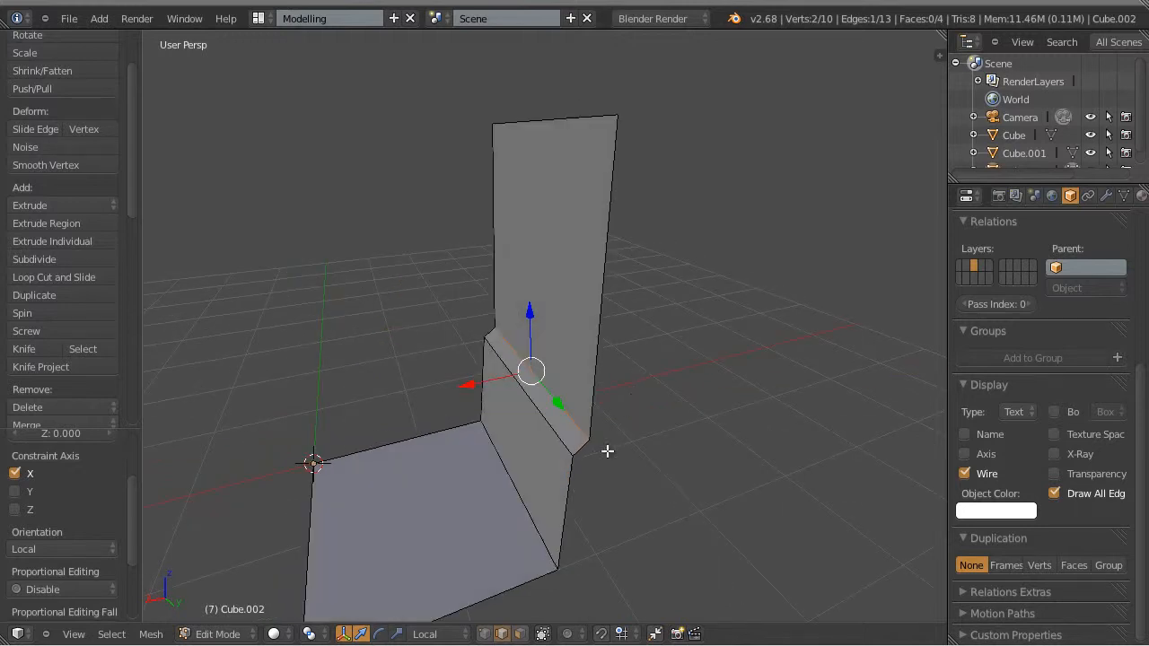
Enable vertex snapping and move the ledge's outer edge along local X to align with the wall's top corner
{"action": "left_click", "coordinate": [602, 634]}
{"action": "left_click", "coordinate": [622, 634]}
{"action": "left_click", "coordinate": [647, 597]}
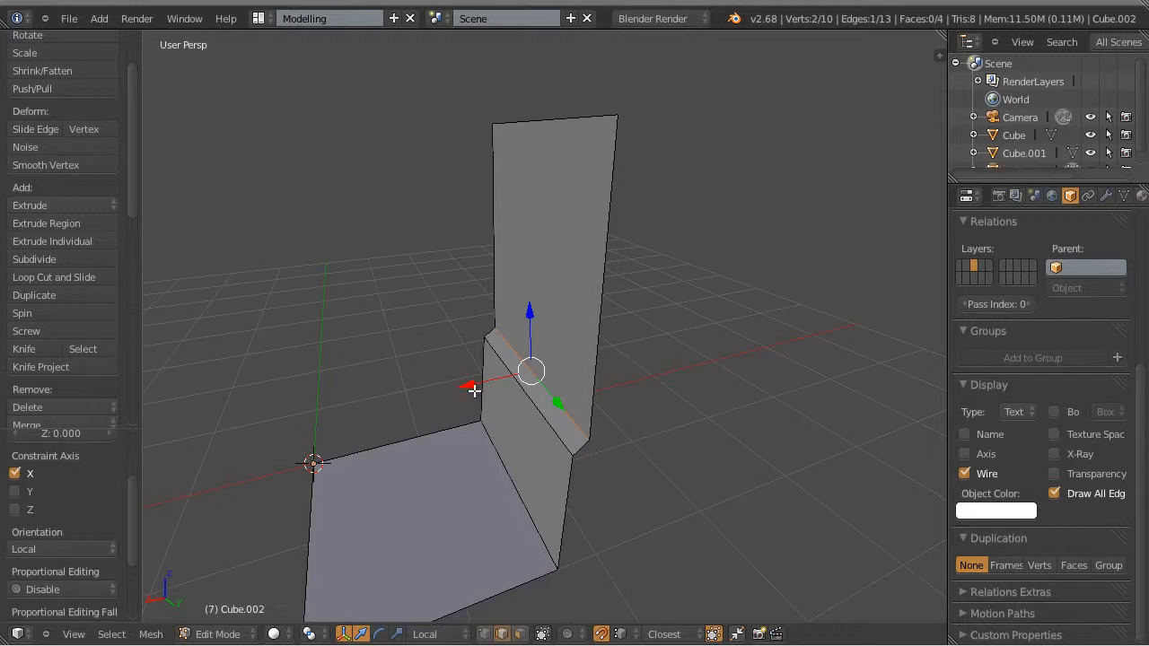
{"action": "left_click_drag", "start_coordinate": [468, 382], "coordinate": [616, 119]}
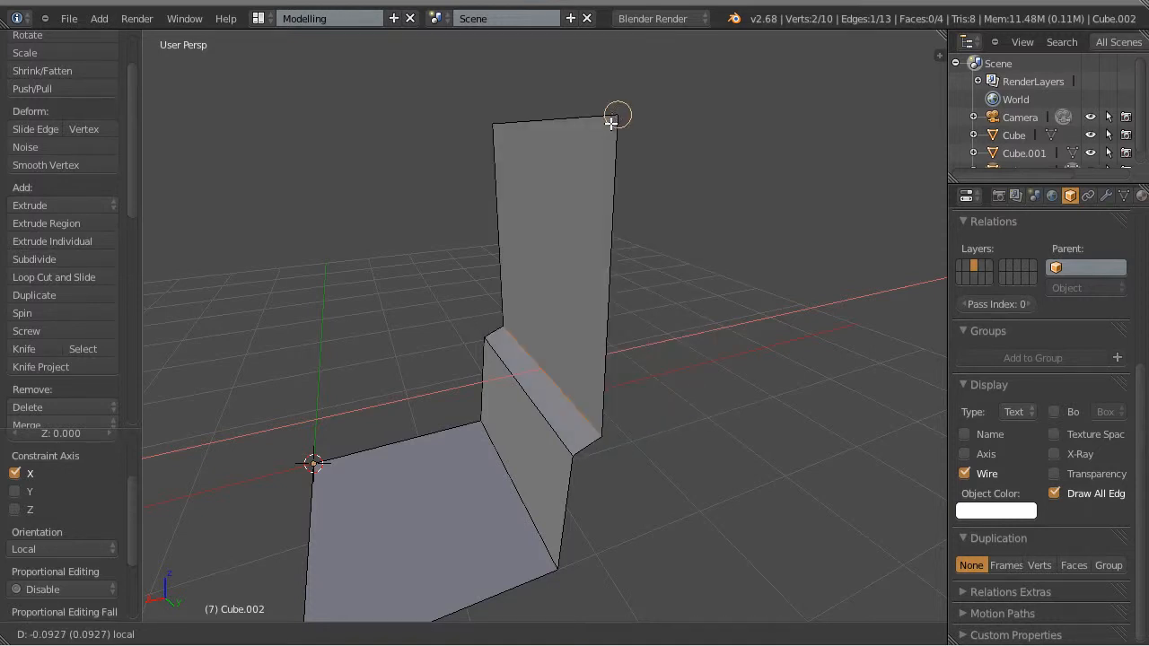
{"action": "left_click_drag", "start_coordinate": [612, 126], "coordinate": [613, 126]}
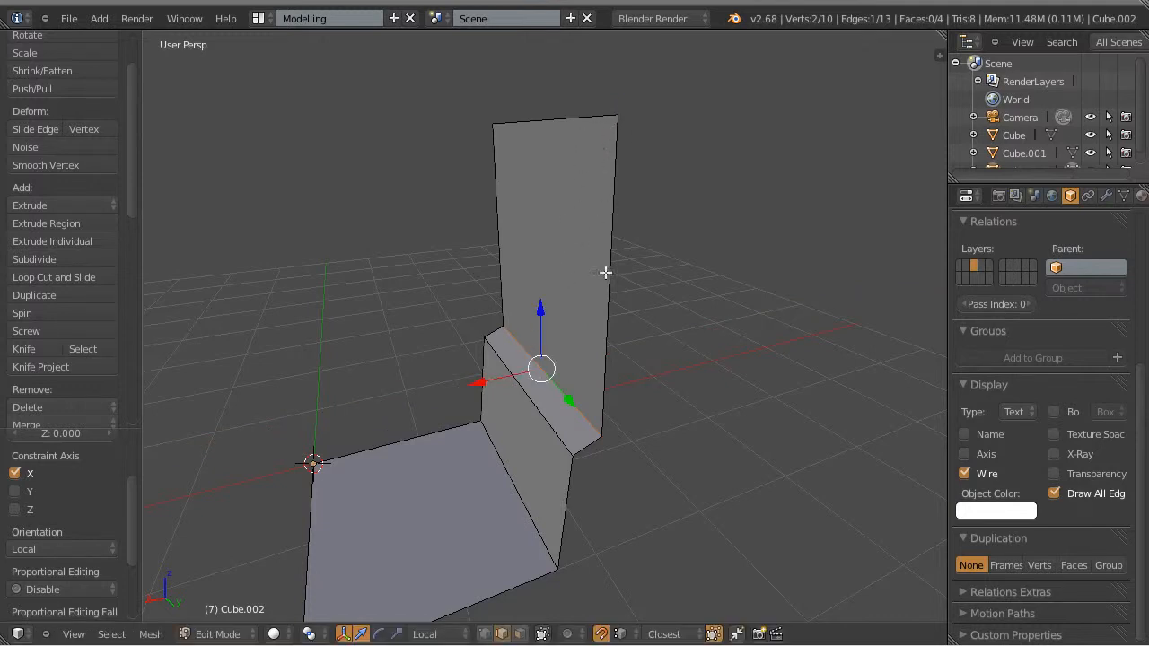
{"action": "middle_click_drag", "start_coordinate": [695, 437], "coordinate": [512, 186]}
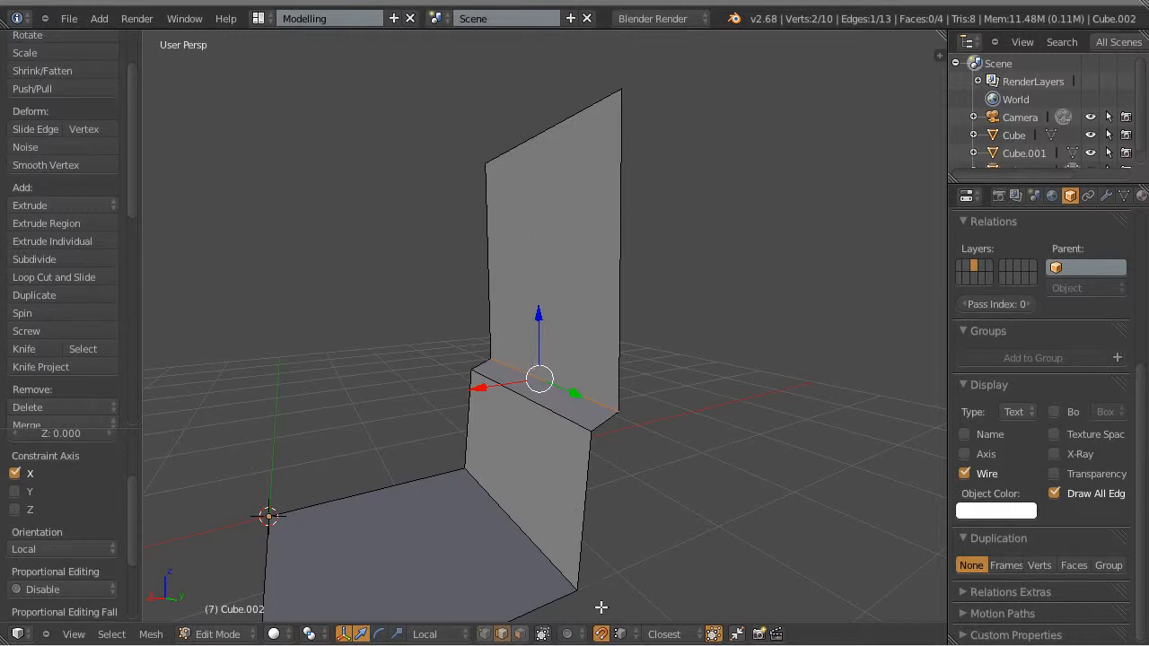
Select the ledge's inner edge in edge selection, turn snapping off, and move that edge outward along local X
{"action": "middle_click_drag", "start_coordinate": [722, 512], "coordinate": [703, 516]}
{"action": "key", "text": "ctrl+Tab"}
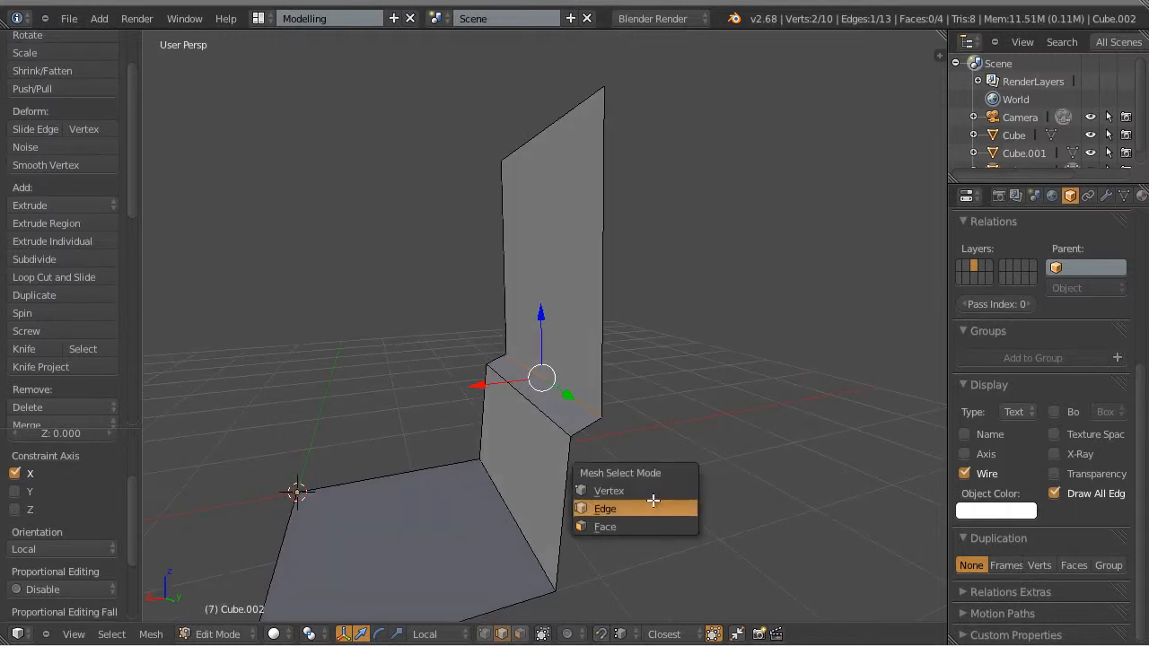
{"action": "left_click", "coordinate": [605, 506]}
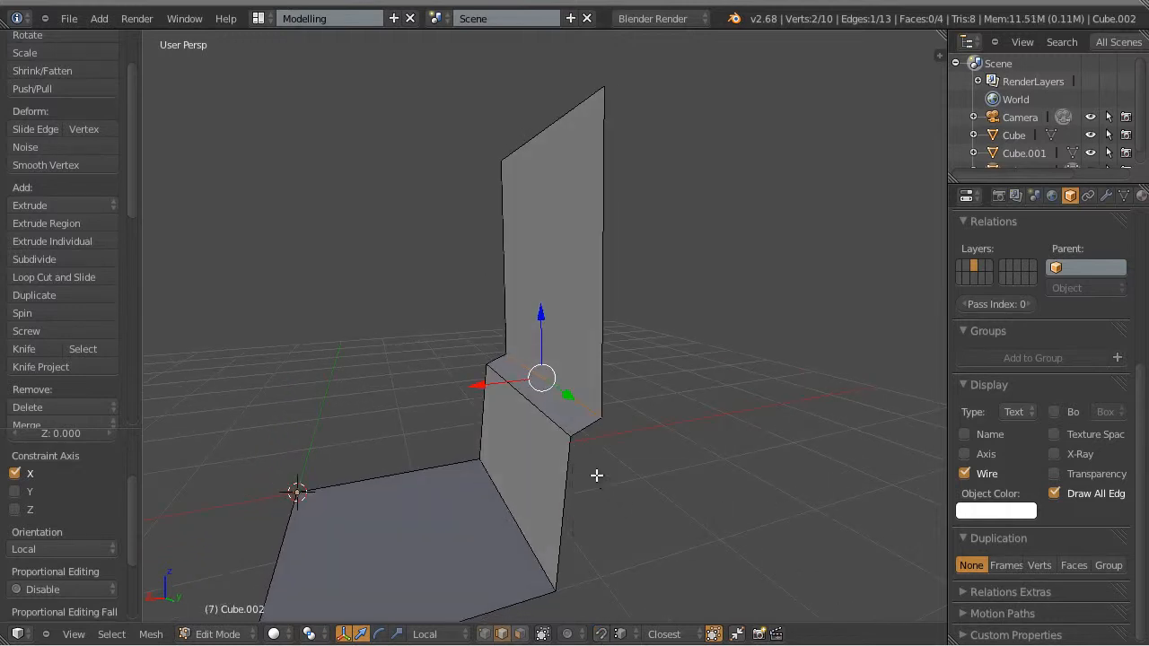
{"action": "right_click", "coordinate": [526, 396]}
{"action": "middle_click_drag", "start_coordinate": [622, 476], "coordinate": [634, 488]}
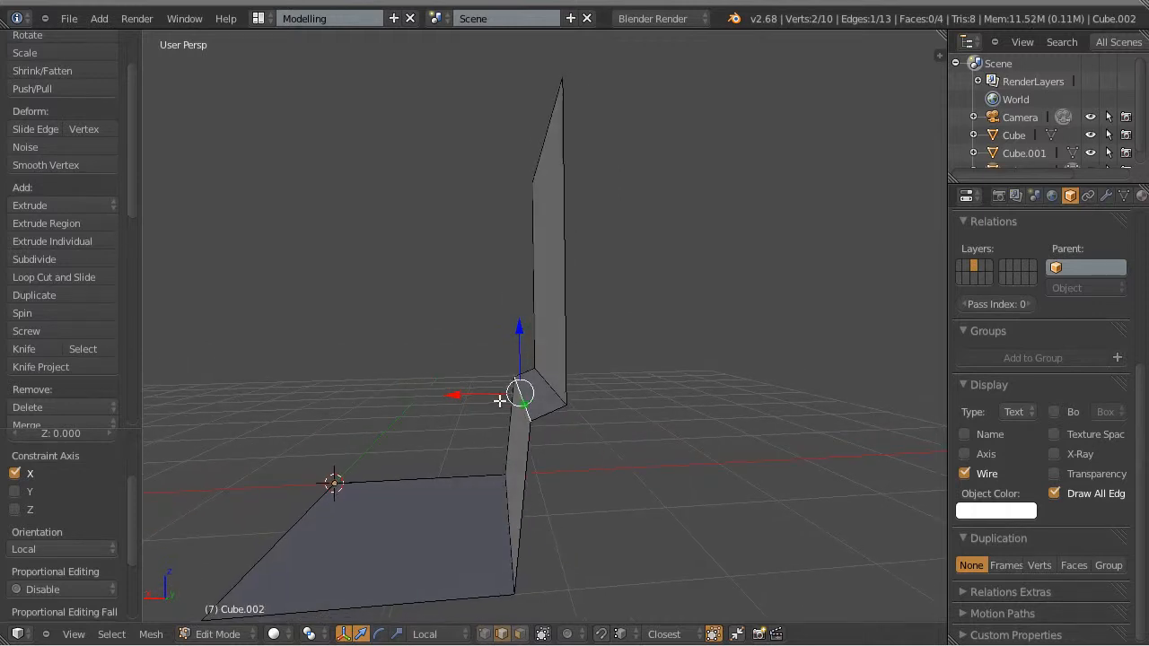
{"action": "left_click_drag", "start_coordinate": [463, 392], "coordinate": [479, 389]}
{"action": "middle_click_drag", "start_coordinate": [659, 493], "coordinate": [577, 403]}
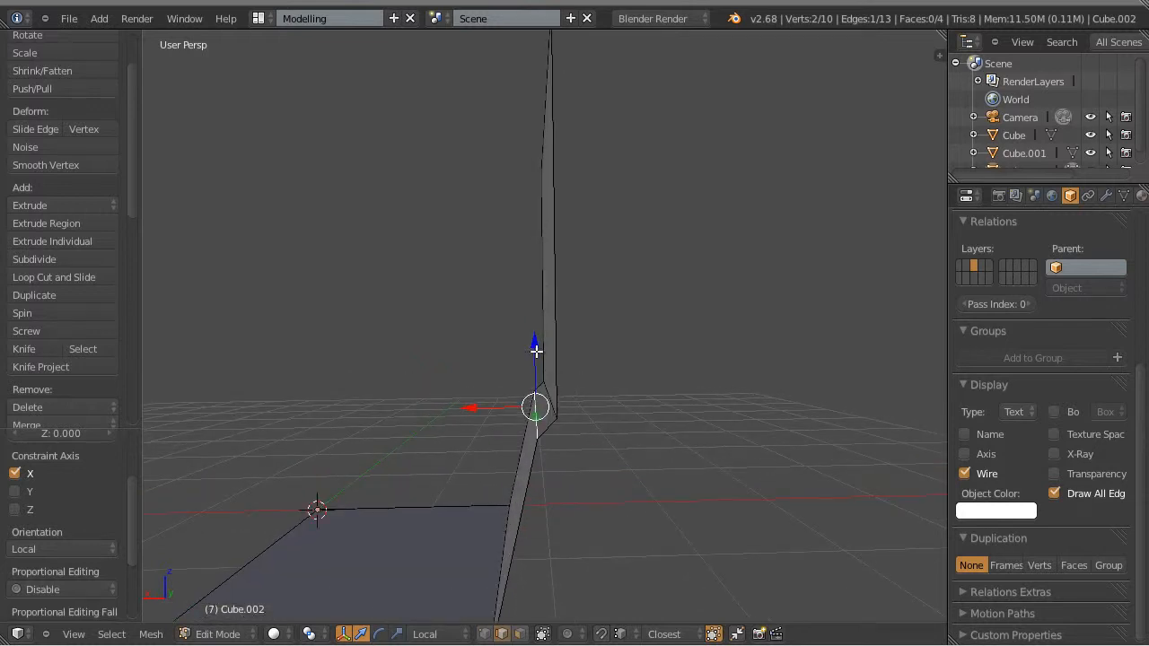
Adjust the ledge's inner edge along local Z, raising it about 0.066 and lowering it about 0.064
{"action": "left_click_drag", "start_coordinate": [532, 343], "coordinate": [534, 335]}
{"action": "middle_click_drag", "start_coordinate": [617, 467], "coordinate": [617, 438]}
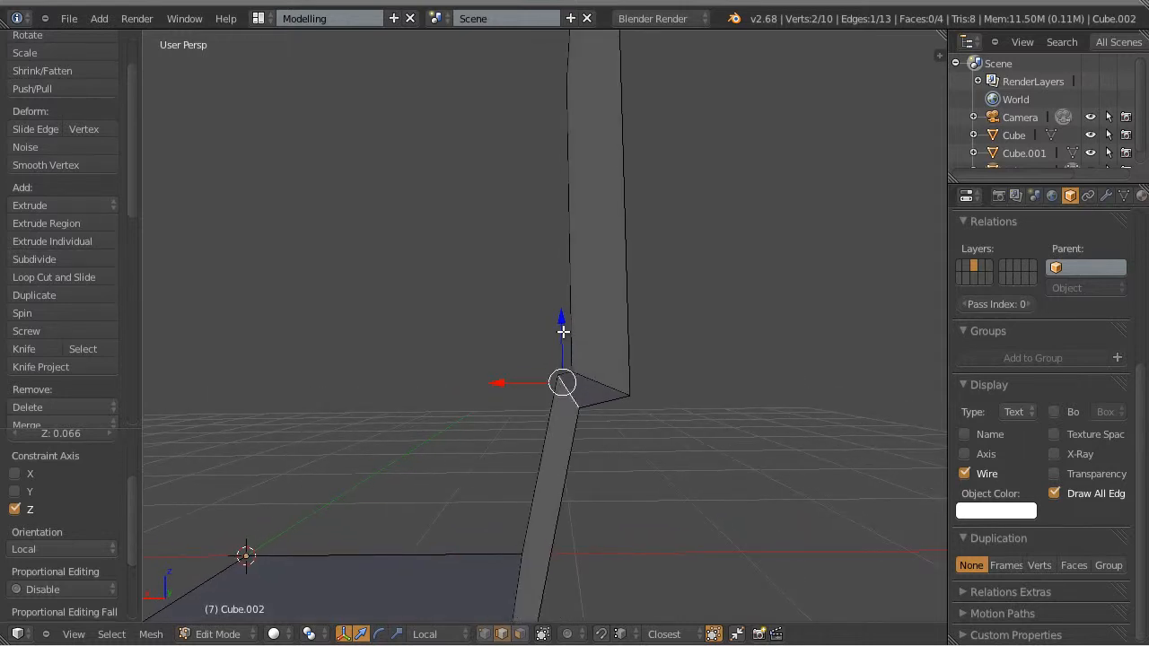
{"action": "left_click_drag", "start_coordinate": [561, 325], "coordinate": [561, 340]}
{"action": "scroll", "coordinate": [554, 363], "scroll_direction": "down", "scroll_amount": 2}
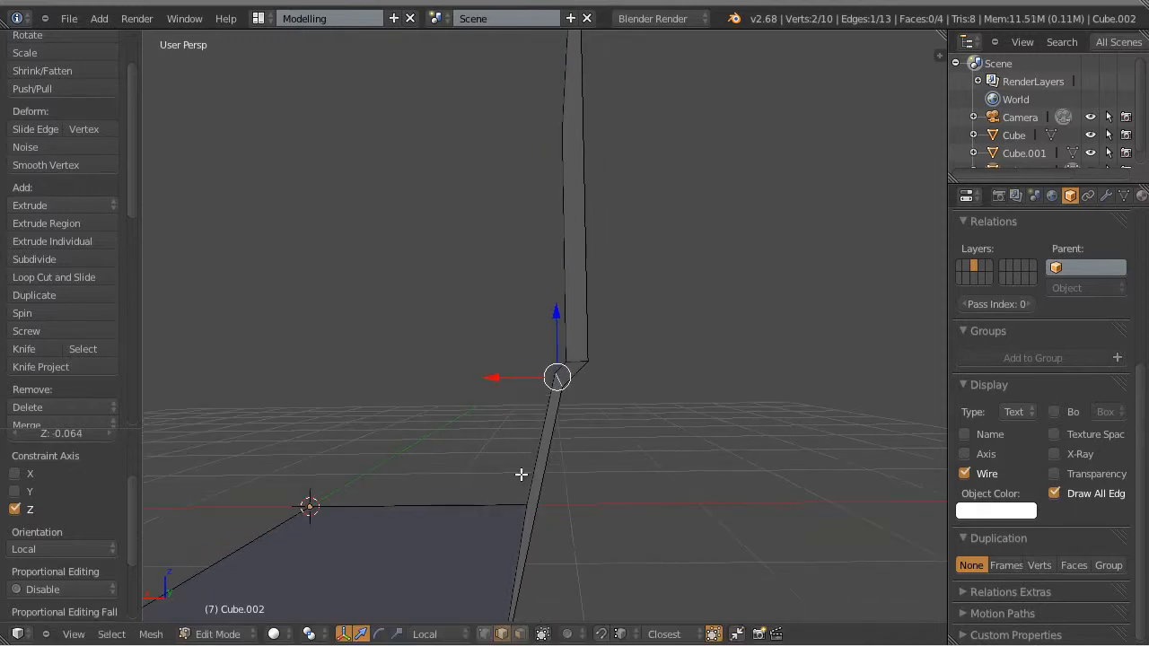
Select the floor's outer edge on the positive Y side
{"action": "middle_click_drag", "start_coordinate": [522, 475], "coordinate": [729, 466]}
{"action": "scroll", "coordinate": [730, 467], "scroll_direction": "down", "scroll_amount": 2}
{"action": "right_click", "coordinate": [763, 505]}
{"action": "middle_click_drag", "start_coordinate": [764, 505], "coordinate": [603, 565]}
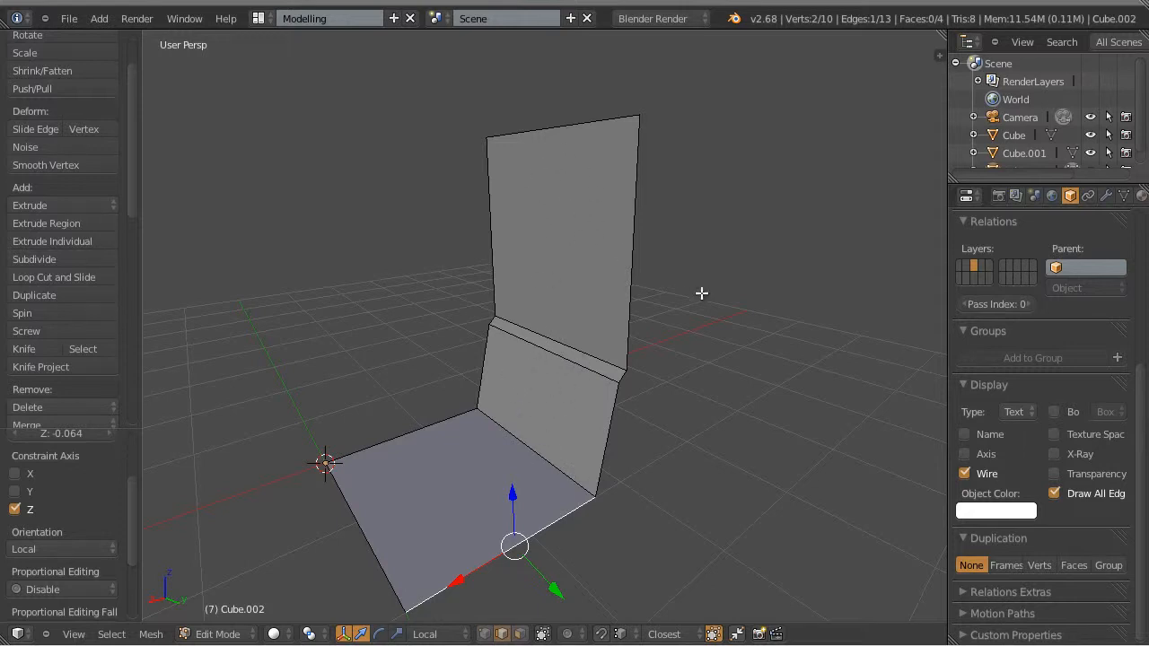
Add a loop cut across the lower wall and slide it toward the floor with a factor of about 0.727
{"action": "key", "text": "a"}
{"action": "middle_click_drag", "start_coordinate": [695, 425], "coordinate": [660, 476]}
{"action": "scroll", "coordinate": [660, 477], "scroll_direction": "up", "scroll_amount": 3}
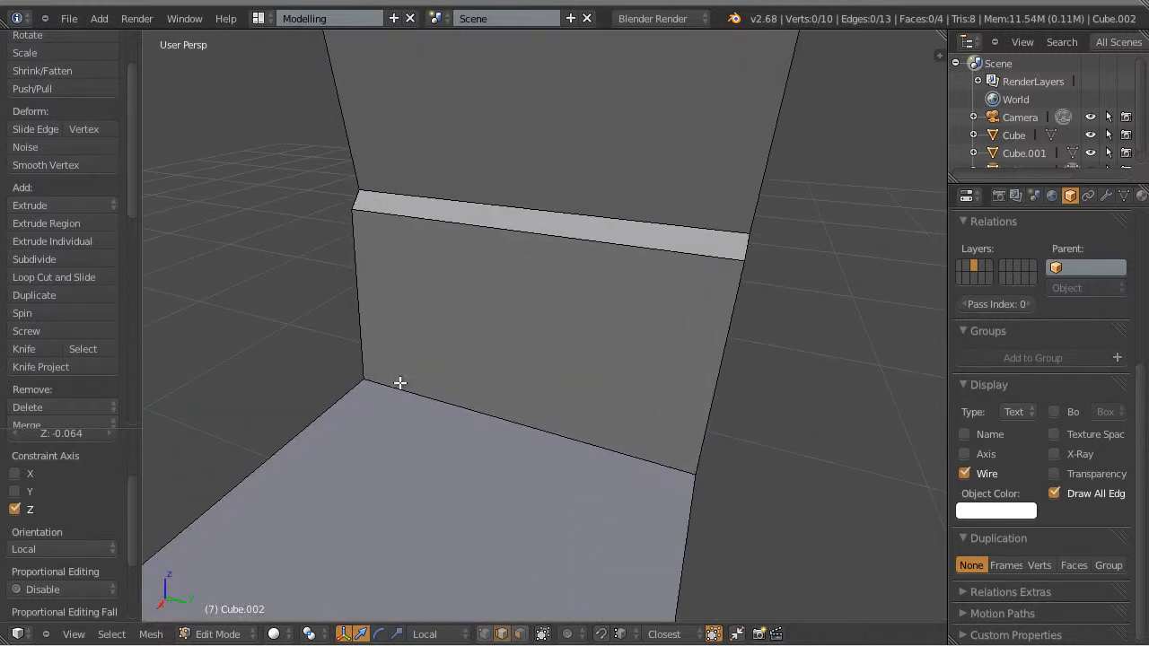
{"action": "middle_click_drag", "start_coordinate": [729, 478], "coordinate": [685, 471]}
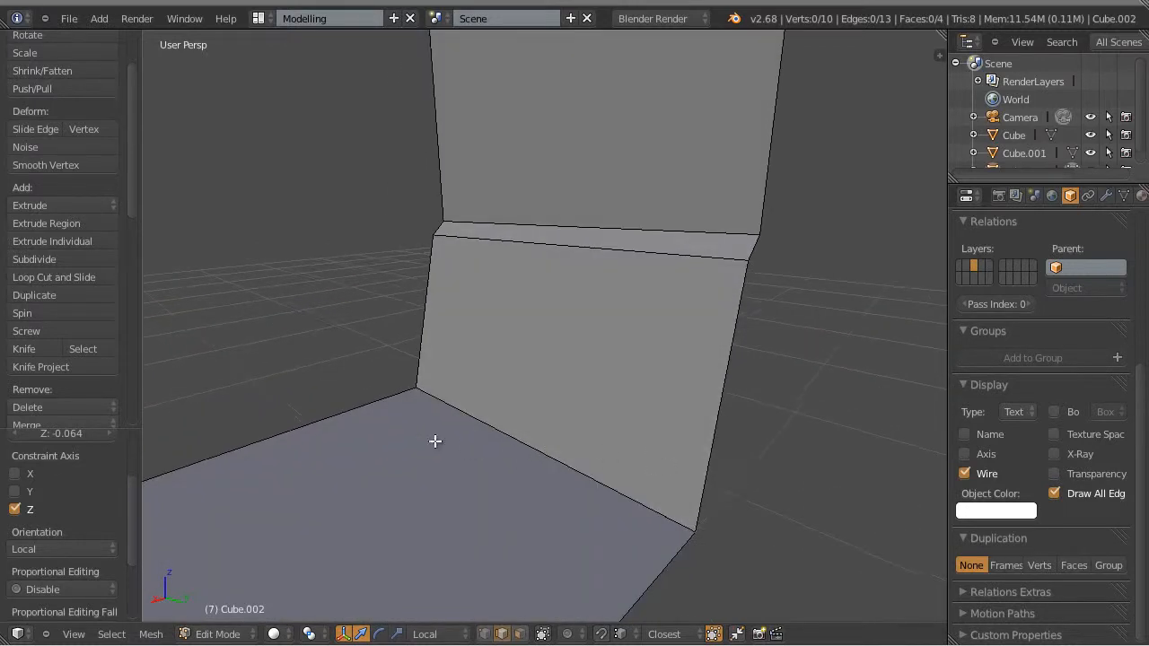
{"action": "left_click", "coordinate": [63, 277]}
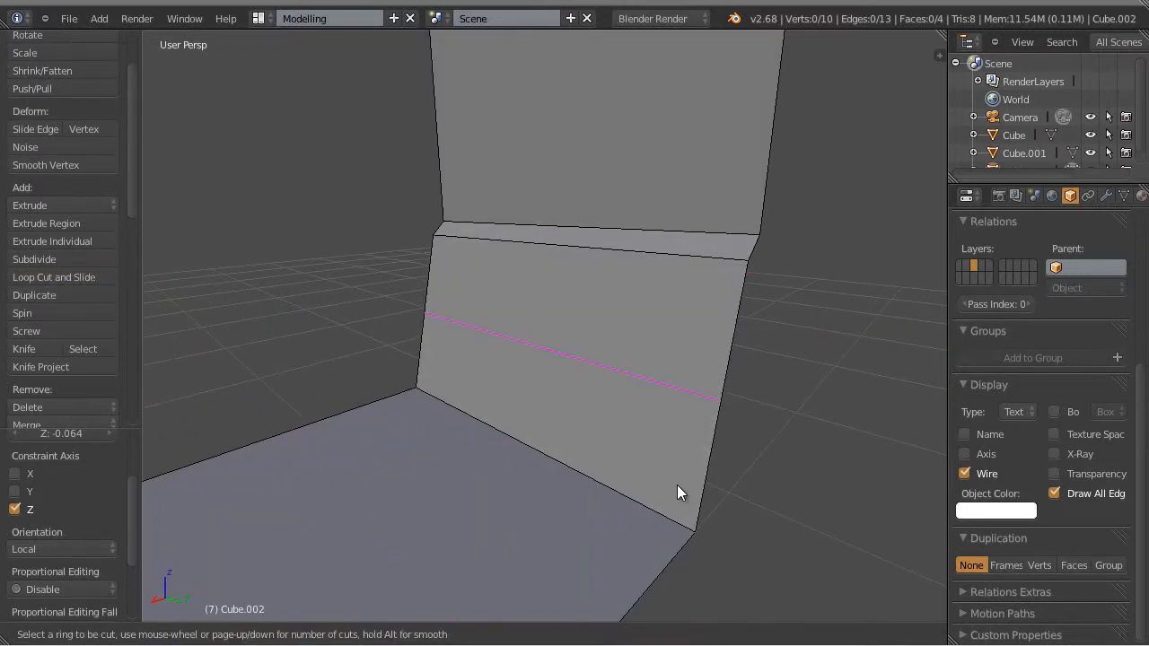
{"action": "left_click", "coordinate": [702, 503]}
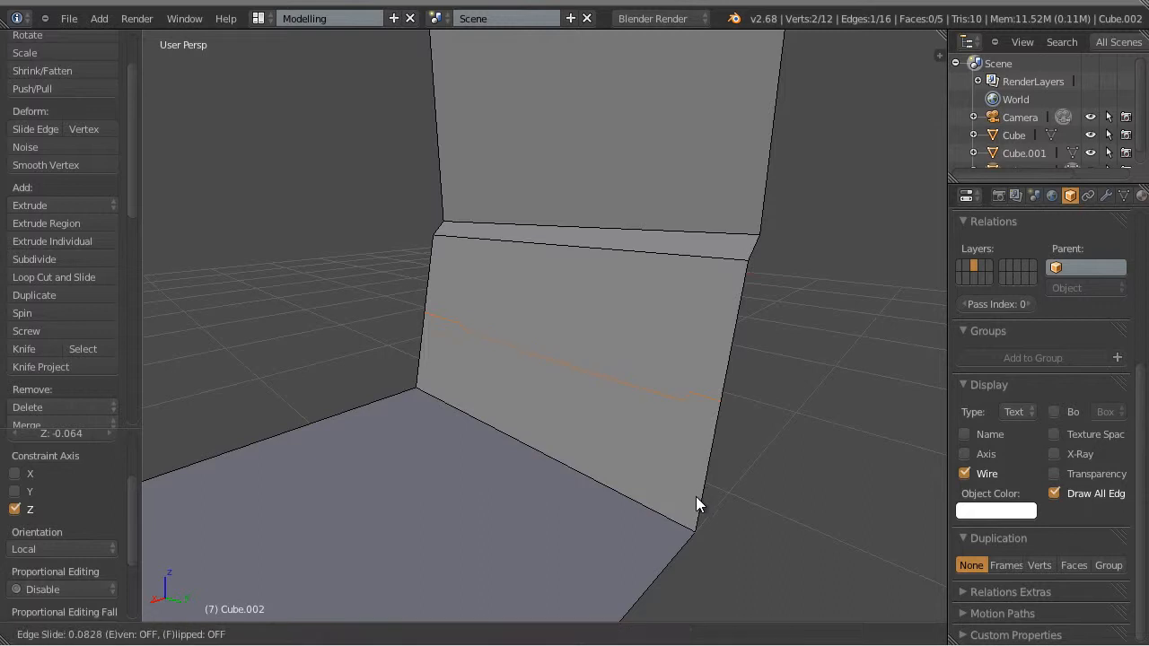
{"action": "left_click", "coordinate": [660, 577]}
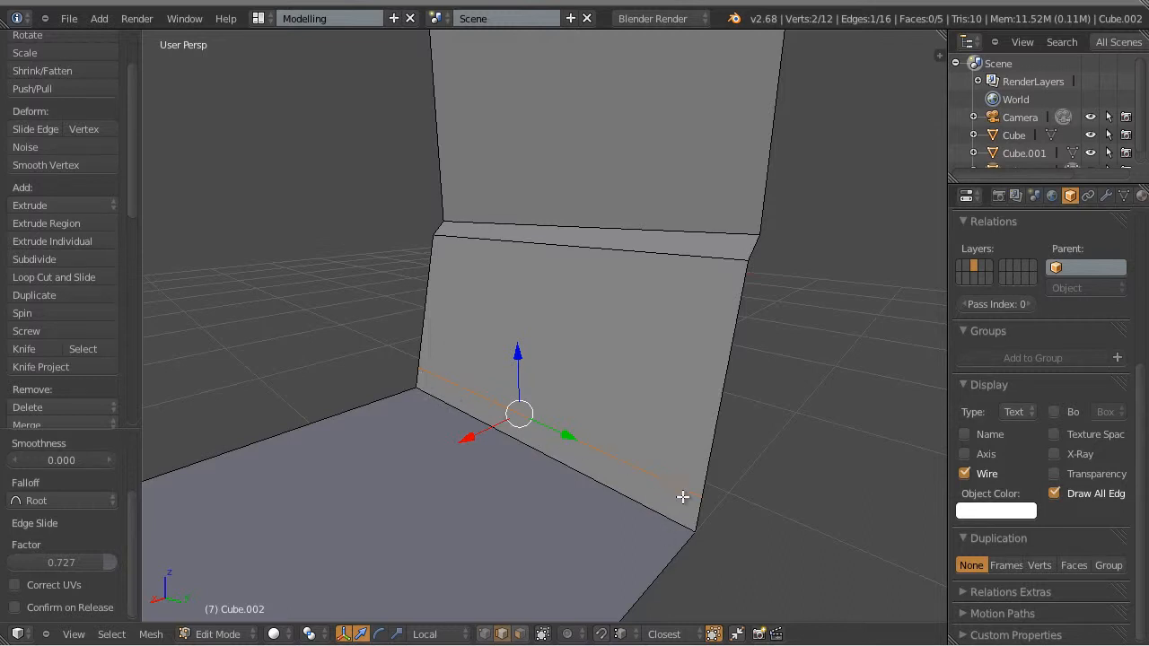
Add a second loop cut between the first cut and the floor, slid with a factor of about -0.514
{"action": "left_click", "coordinate": [63, 278]}
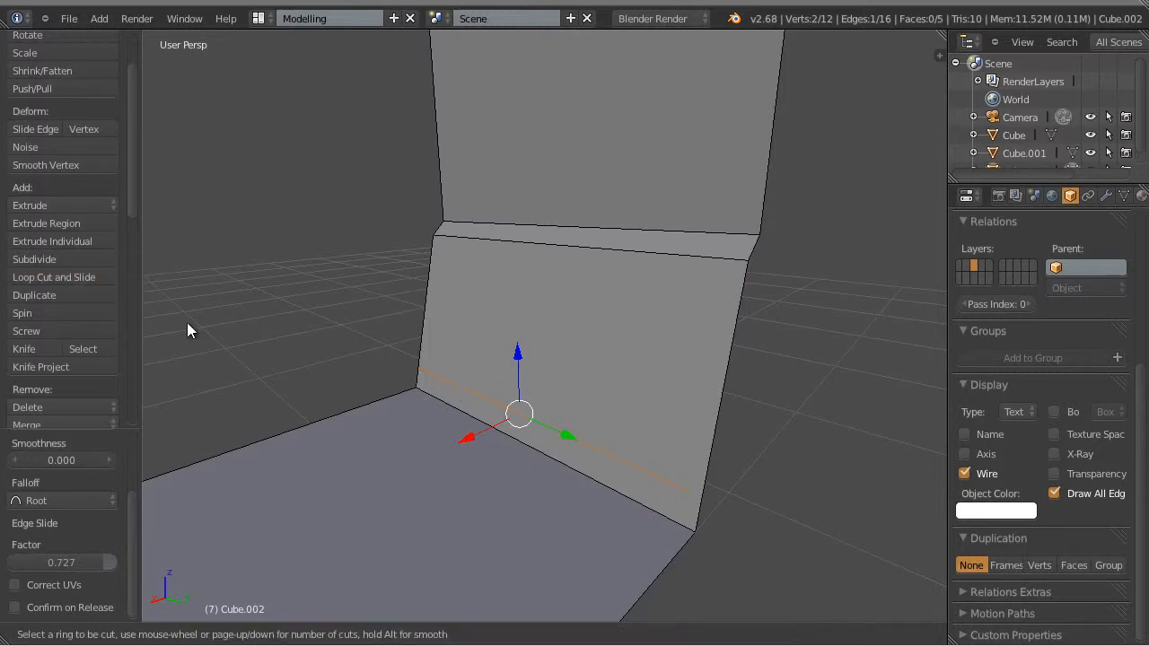
{"action": "left_click", "coordinate": [703, 508]}
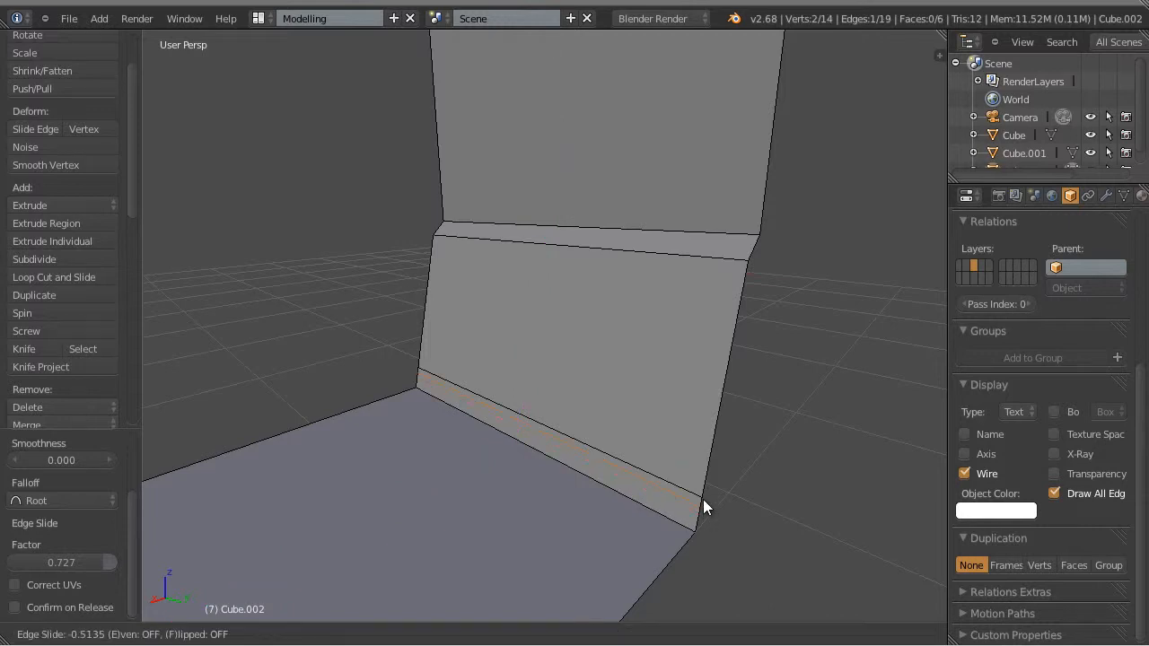
{"action": "left_click", "coordinate": [703, 508]}
Select the upper of the two new edges at the wall's base and move it outward along local X
{"action": "middle_click_drag", "start_coordinate": [754, 574], "coordinate": [680, 333]}
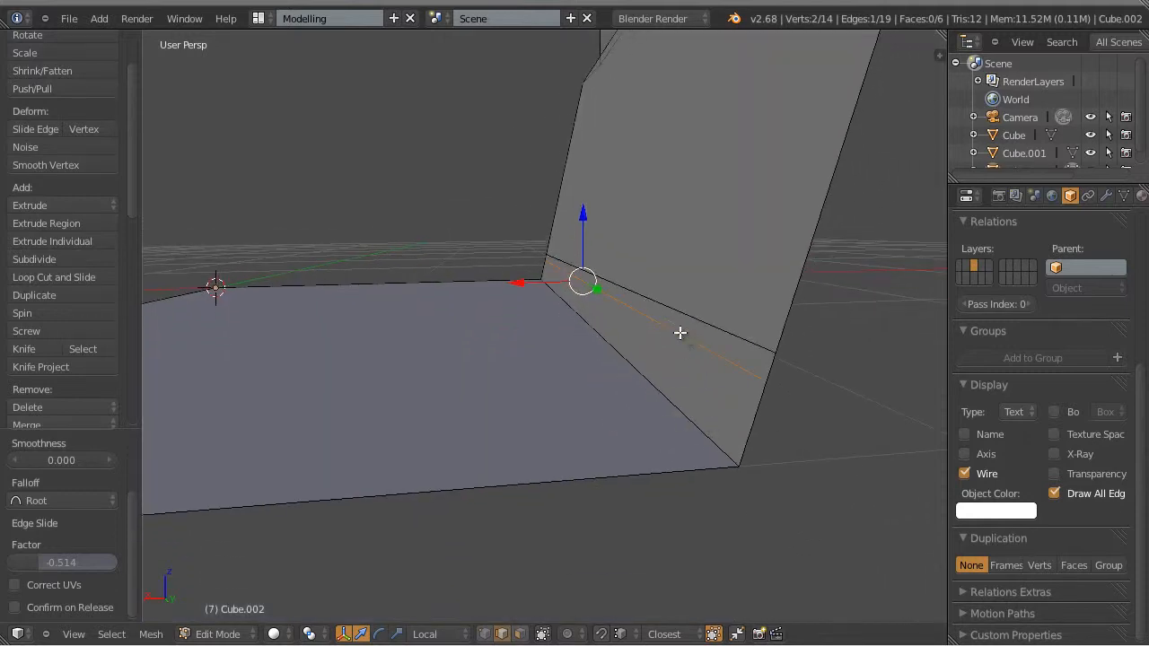
{"action": "key", "text": "ctrl+Tab"}
{"action": "left_click", "coordinate": [617, 333]}
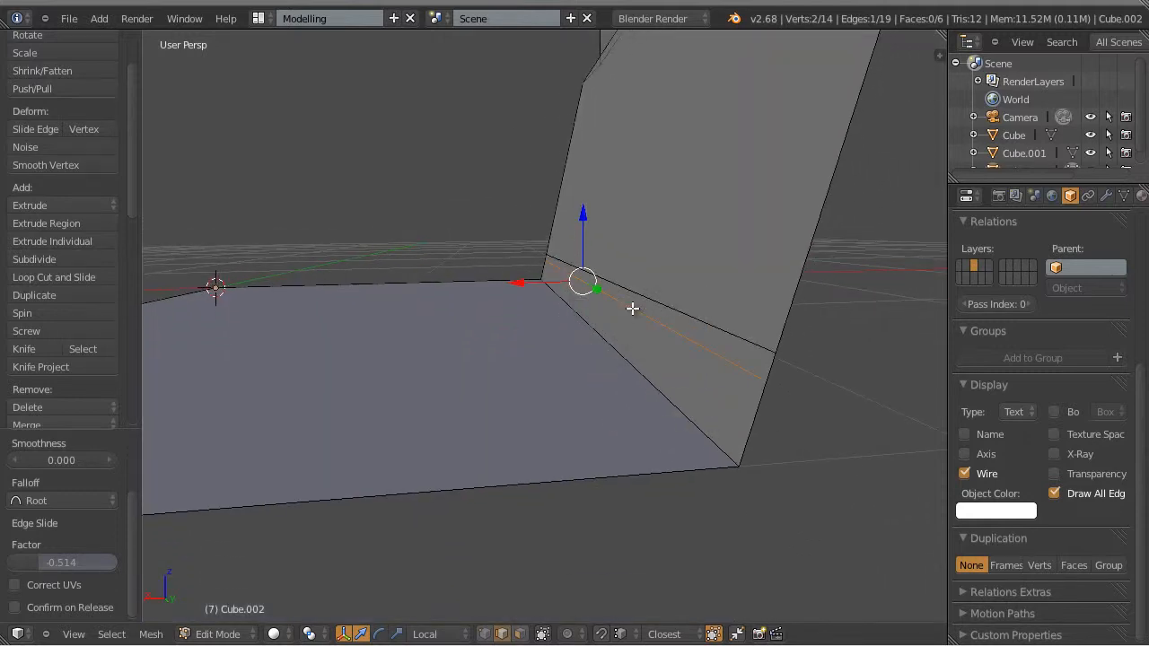
{"action": "right_click", "coordinate": [633, 362], "text": "shift"}
{"action": "middle_click_drag", "start_coordinate": [780, 479], "coordinate": [769, 477]}
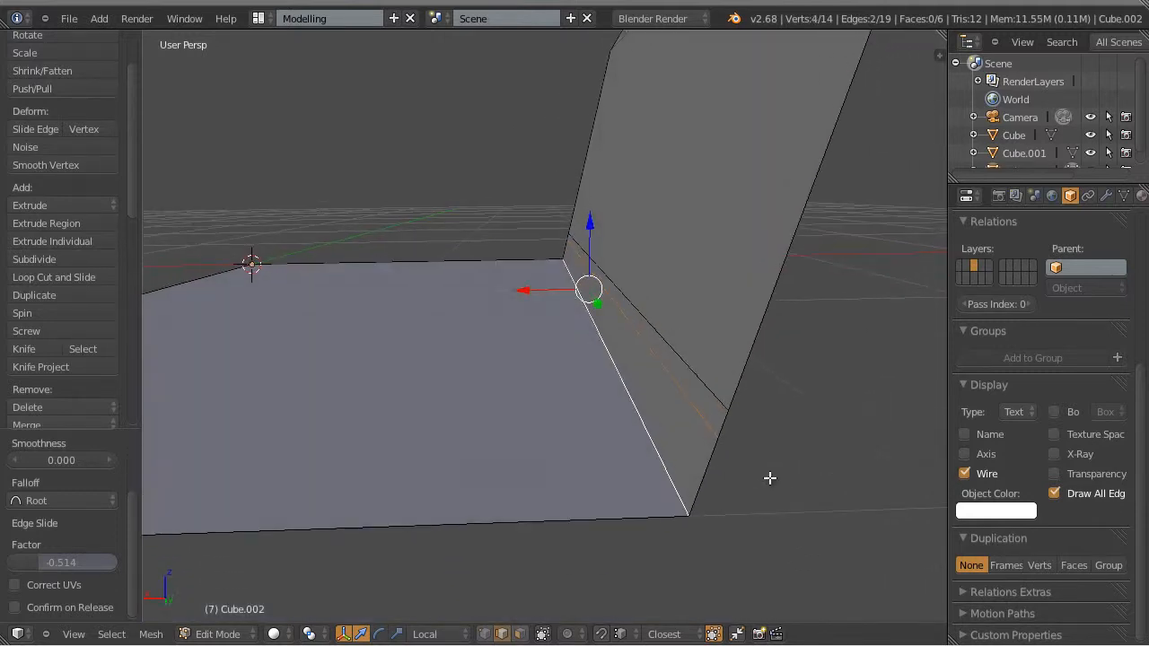
{"action": "right_click", "coordinate": [685, 400]}
{"action": "middle_click_drag", "start_coordinate": [685, 401], "coordinate": [736, 479]}
{"action": "key", "text": "g"}
{"action": "key", "text": "x"}
{"action": "key", "text": "x"}
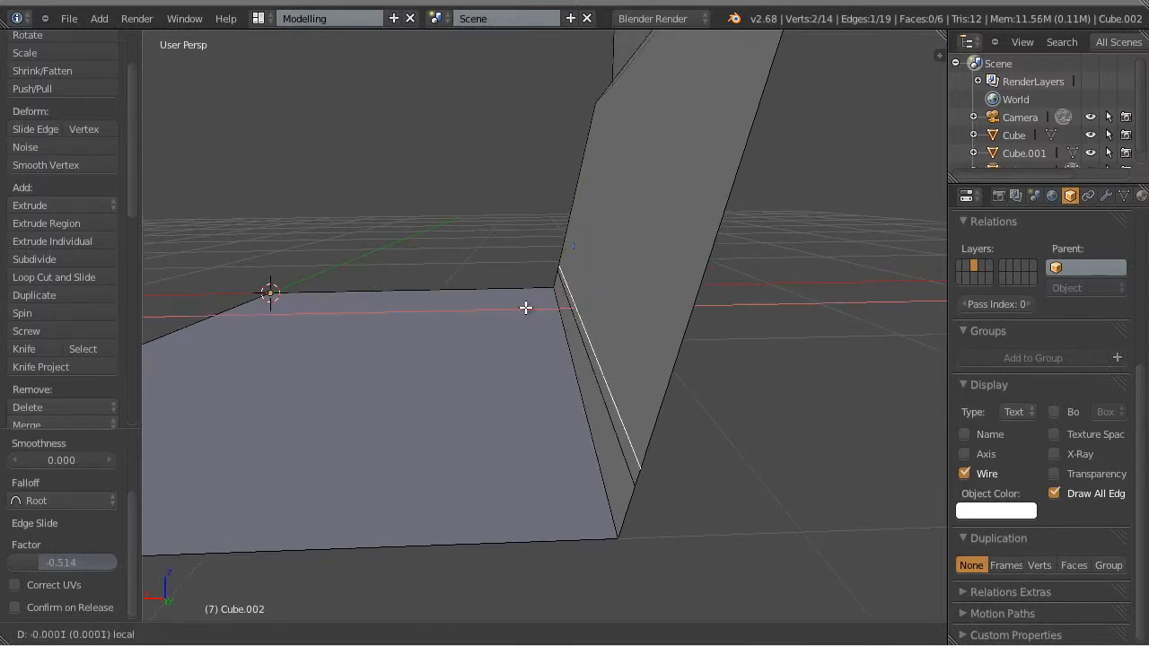
{"action": "left_click", "coordinate": [530, 309]}
Lower the selected baseboard edge about 0.030 along local Z, then fine-tune its position along local X
{"action": "middle_click_drag", "start_coordinate": [805, 469], "coordinate": [808, 447]}
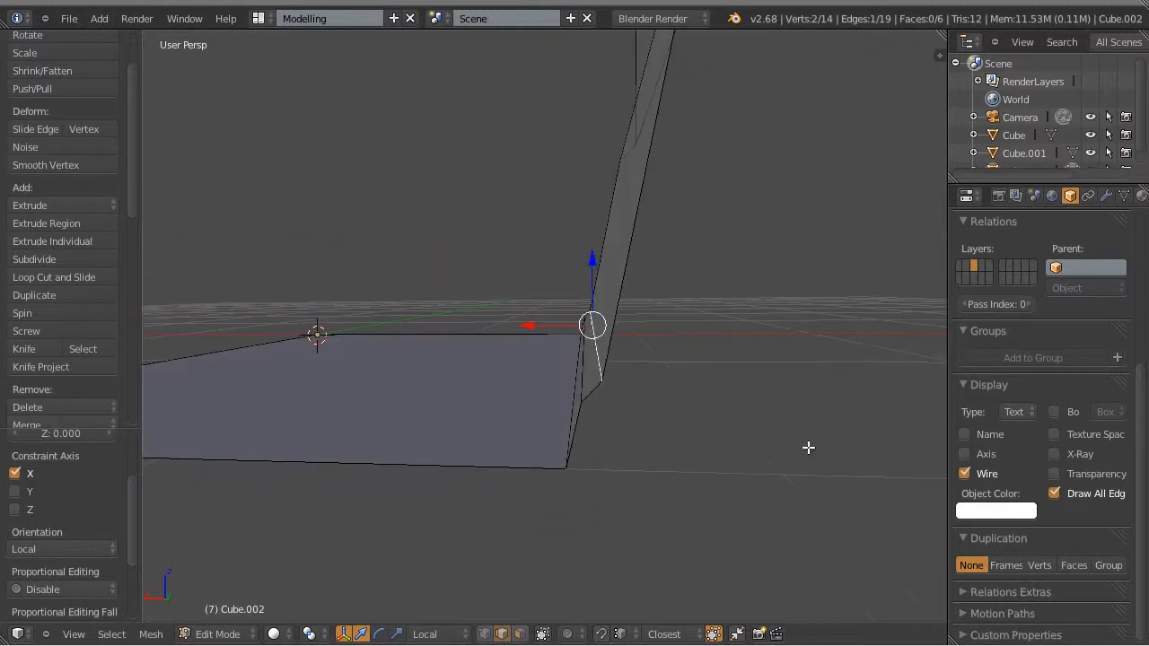
{"action": "key", "text": "g"}
{"action": "key", "text": "z"}
{"action": "key", "text": "z"}
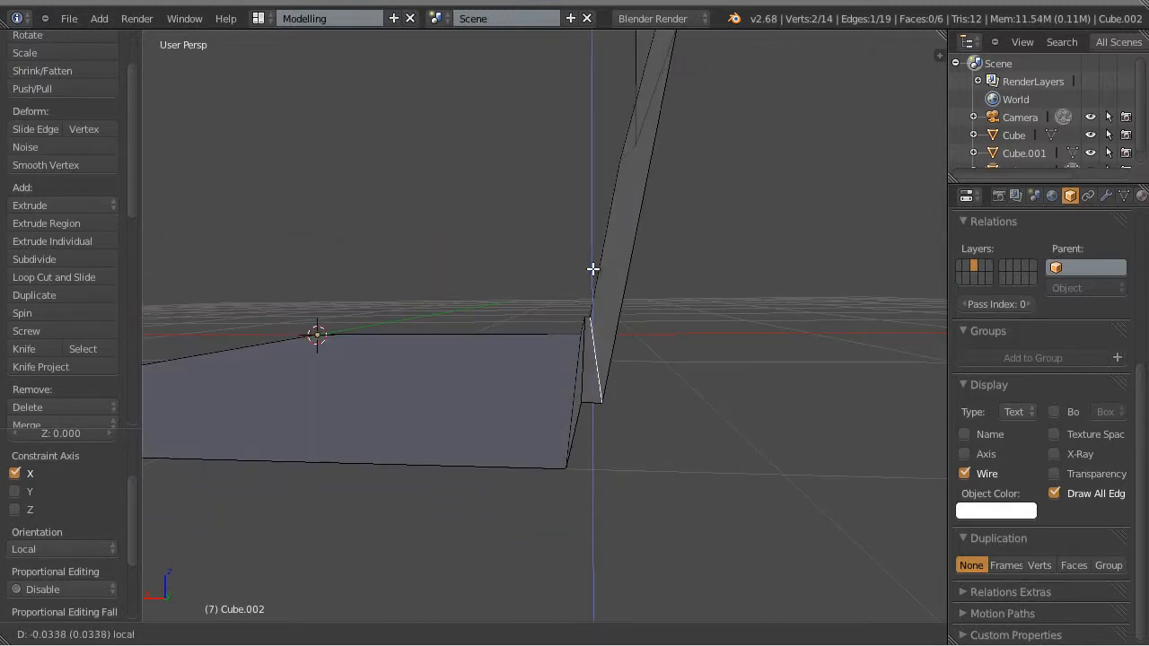
{"action": "left_click", "coordinate": [593, 267]}
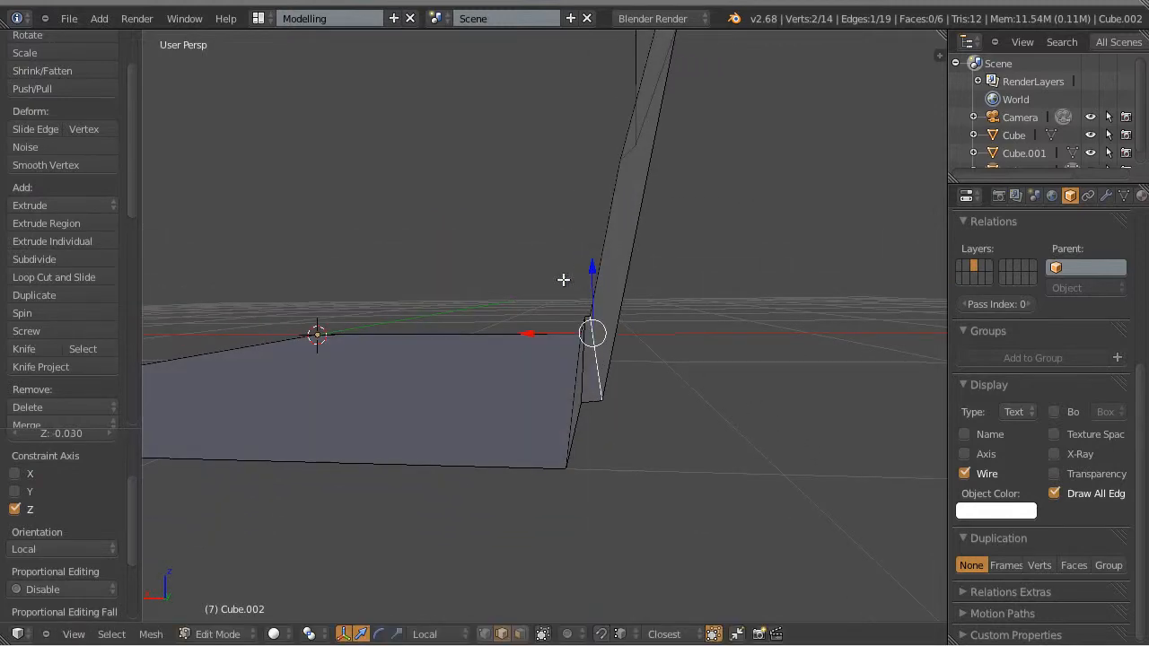
{"action": "middle_click_drag", "start_coordinate": [563, 280], "coordinate": [529, 295]}
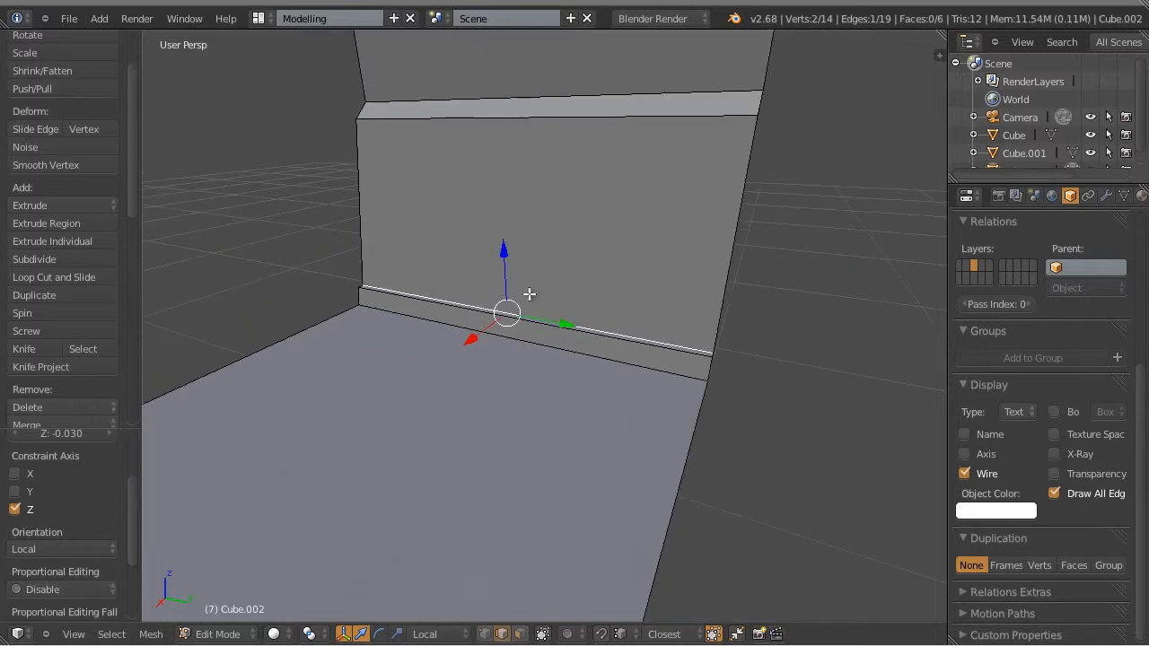
{"action": "key", "text": "g"}
{"action": "key", "text": "x"}
{"action": "key", "text": "x"}
{"action": "left_click", "coordinate": [481, 334]}
Return to Object Mode, deselect the module, and examine its baseboard and ledge from several angles
{"action": "middle_click_drag", "start_coordinate": [696, 415], "coordinate": [596, 348]}
{"action": "middle_click_drag", "start_coordinate": [728, 374], "coordinate": [717, 326]}
{"action": "middle_click_drag", "start_coordinate": [644, 182], "coordinate": [567, 390]}
{"action": "key", "text": "Tab"}
{"action": "scroll", "coordinate": [449, 444], "scroll_direction": "up", "scroll_amount": 3}
{"action": "middle_click_drag", "start_coordinate": [449, 444], "coordinate": [745, 448]}
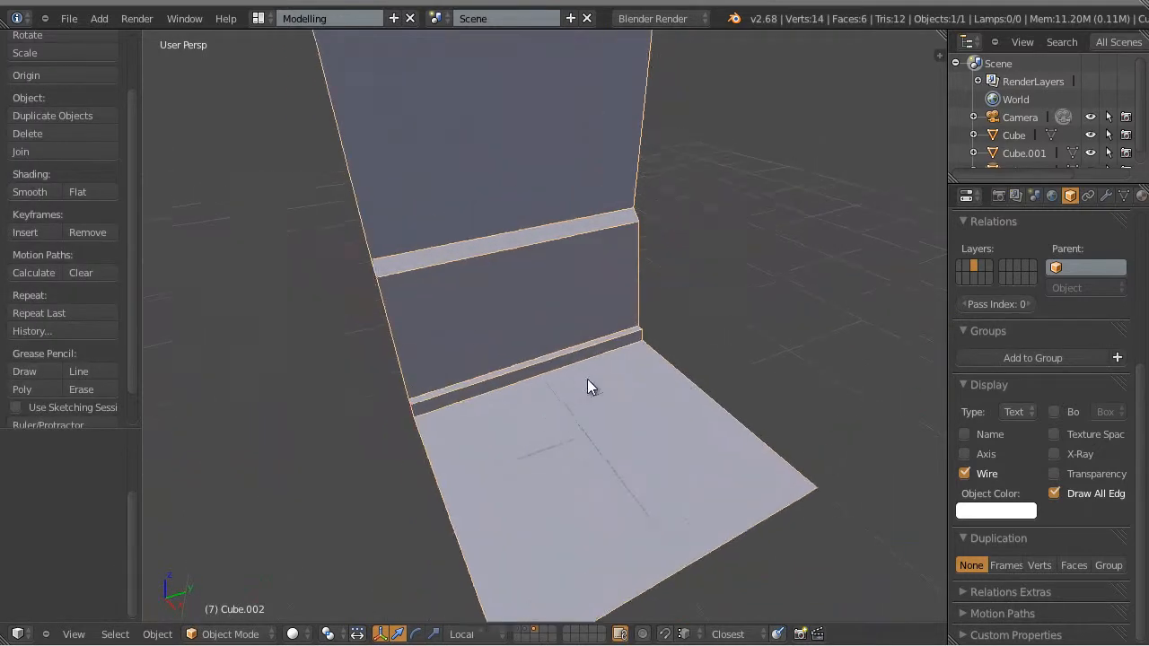
{"action": "middle_click_drag", "start_coordinate": [587, 379], "coordinate": [614, 404], "text": "shift"}
{"action": "key", "text": "a"}
{"action": "middle_click_drag", "start_coordinate": [786, 426], "coordinate": [658, 470]}
{"action": "scroll", "coordinate": [622, 414], "scroll_direction": "down", "scroll_amount": 2}
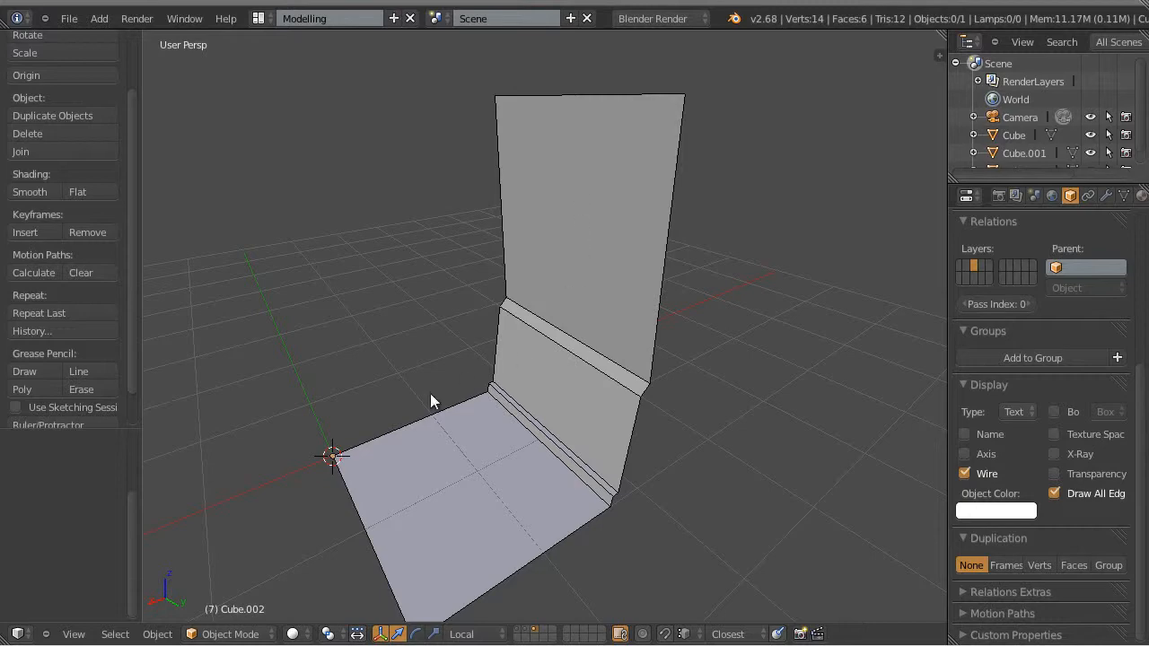
{"action": "middle_click_drag", "start_coordinate": [431, 395], "coordinate": [533, 221]}
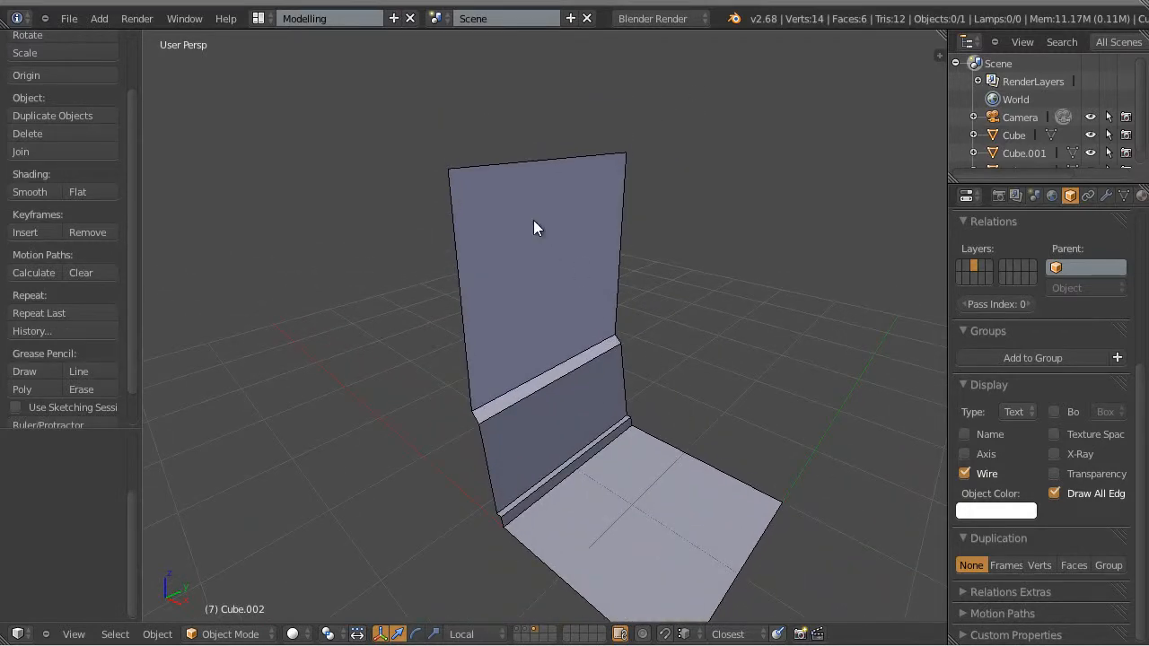
Add a loop cut across the upper wall in Edit Mode and slide it near the top edge, factor about -0.915
{"action": "middle_click_drag", "start_coordinate": [631, 171], "coordinate": [668, 437]}
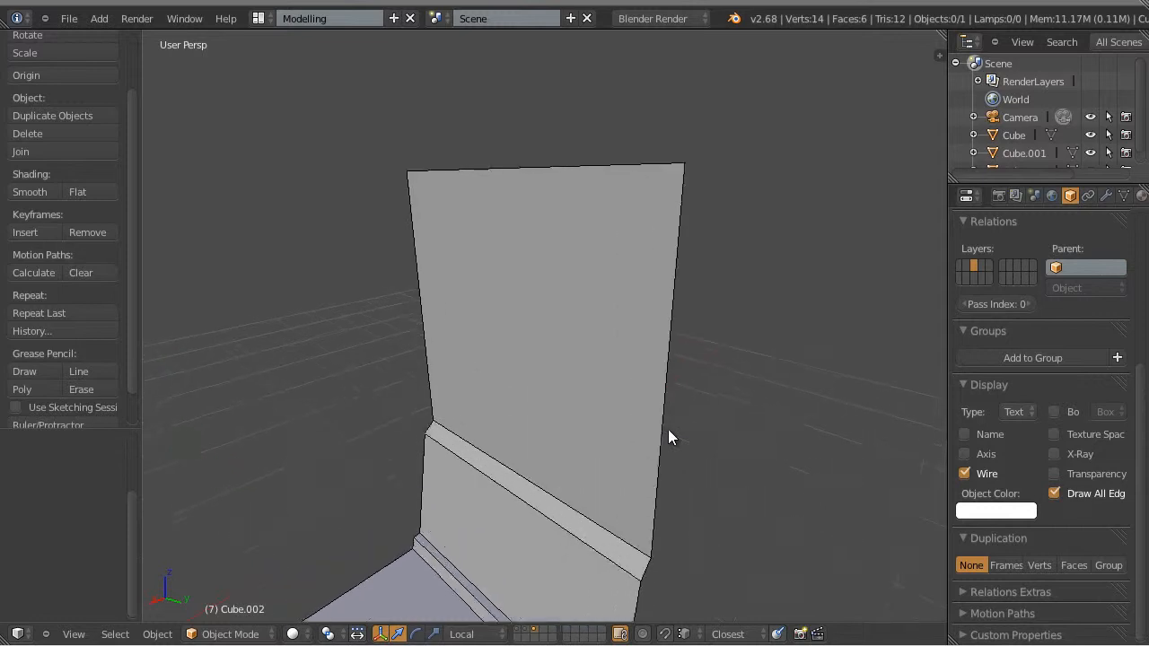
{"action": "right_click", "coordinate": [456, 249]}
{"action": "key", "text": "Tab"}
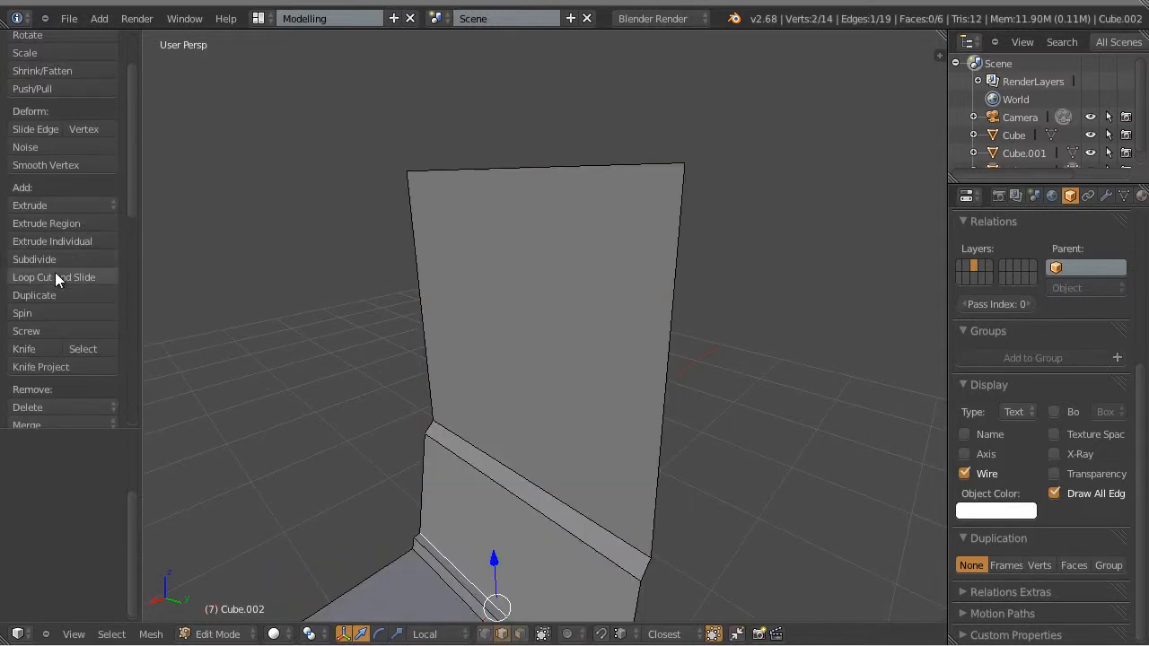
{"action": "left_click", "coordinate": [22, 276]}
{"action": "left_click", "coordinate": [429, 270]}
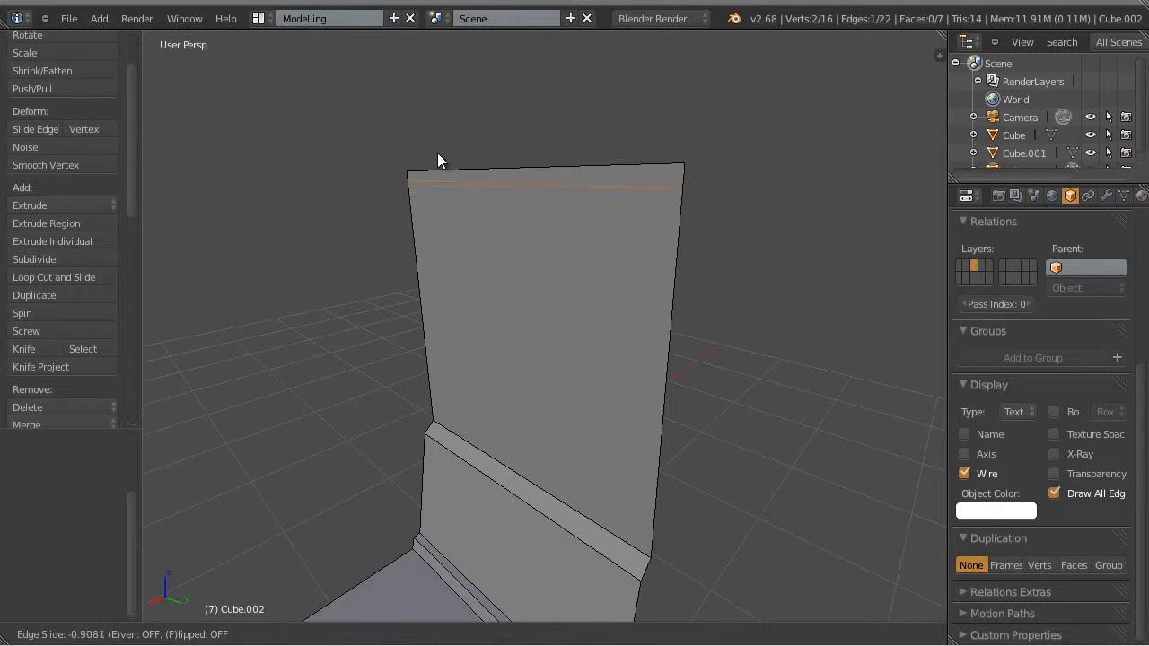
{"action": "left_click", "coordinate": [437, 160]}
{"action": "key", "text": "a"}
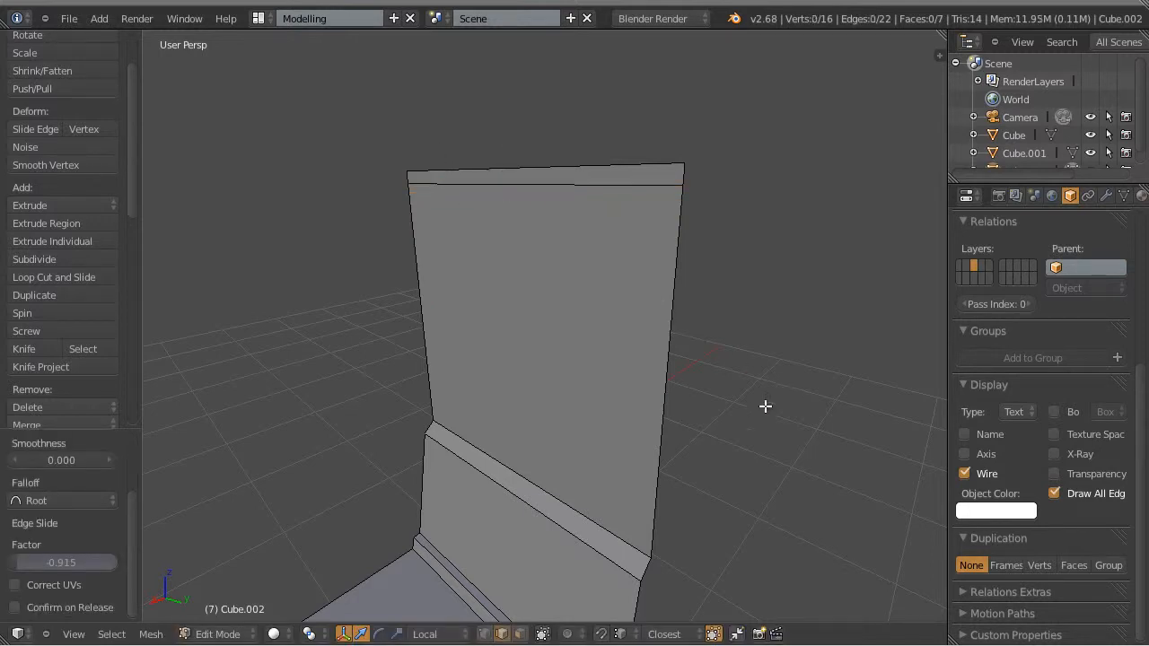
Select the narrow face strip along the wall's top in face selection and extrude it about 0.074 toward the room
{"action": "middle_click_drag", "start_coordinate": [764, 405], "coordinate": [584, 277]}
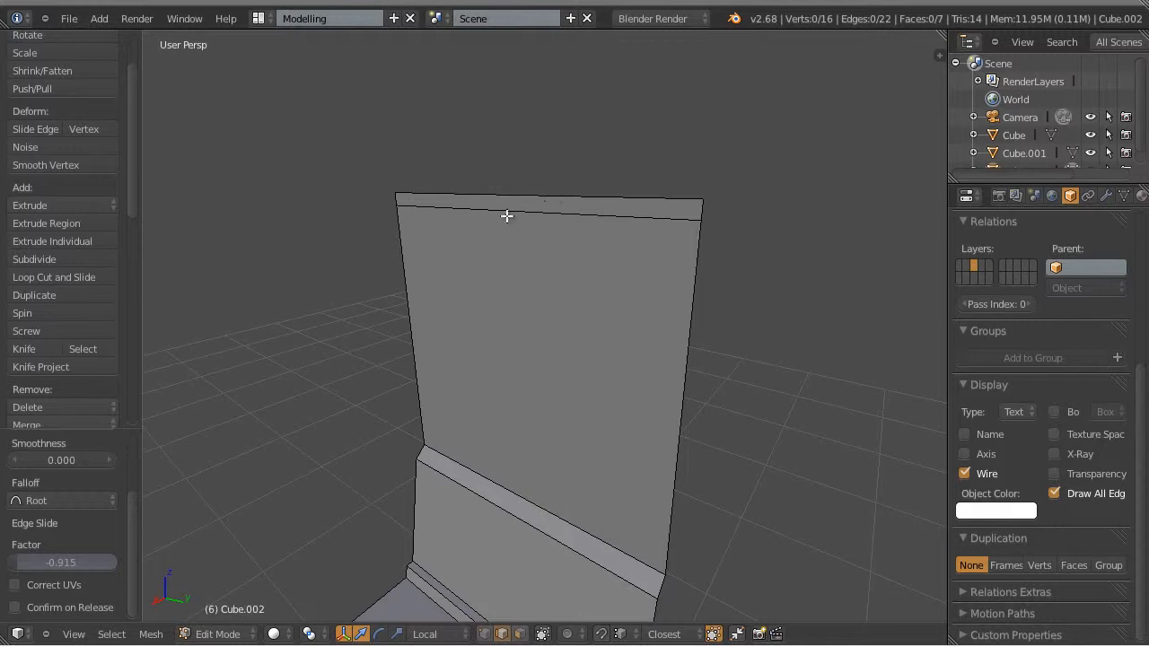
{"action": "middle_click_drag", "start_coordinate": [584, 331], "coordinate": [542, 264]}
{"action": "key", "text": "ctrl+Tab"}
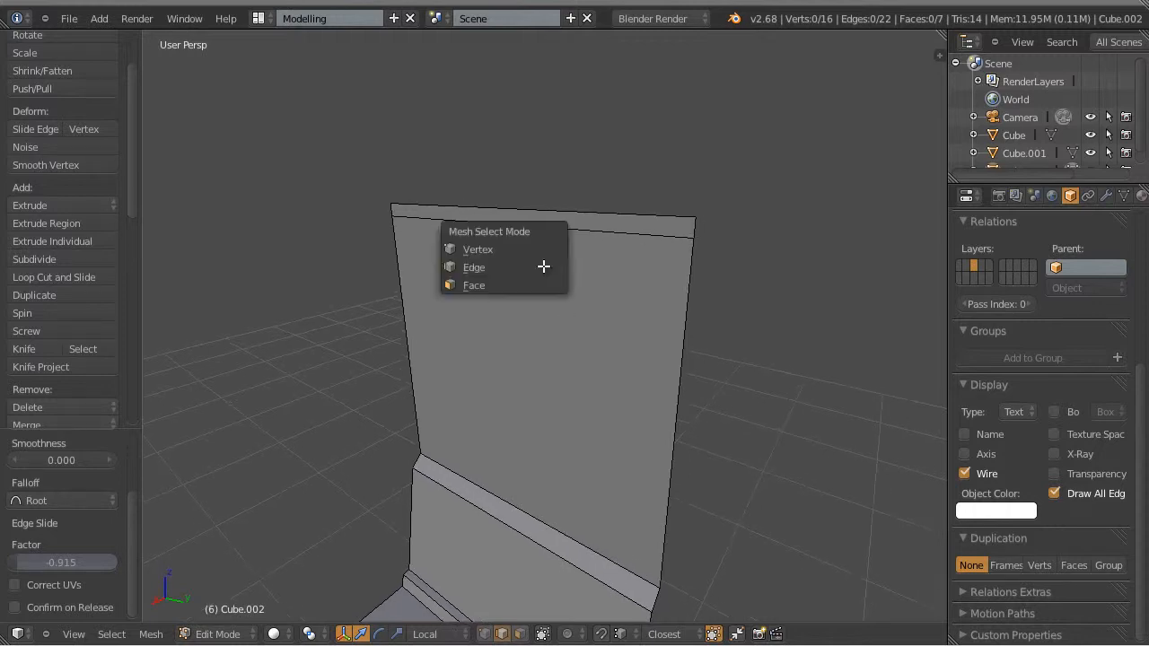
{"action": "left_click", "coordinate": [483, 288]}
{"action": "left_click", "coordinate": [505, 221]}
{"action": "middle_click_drag", "start_coordinate": [637, 452], "coordinate": [607, 415]}
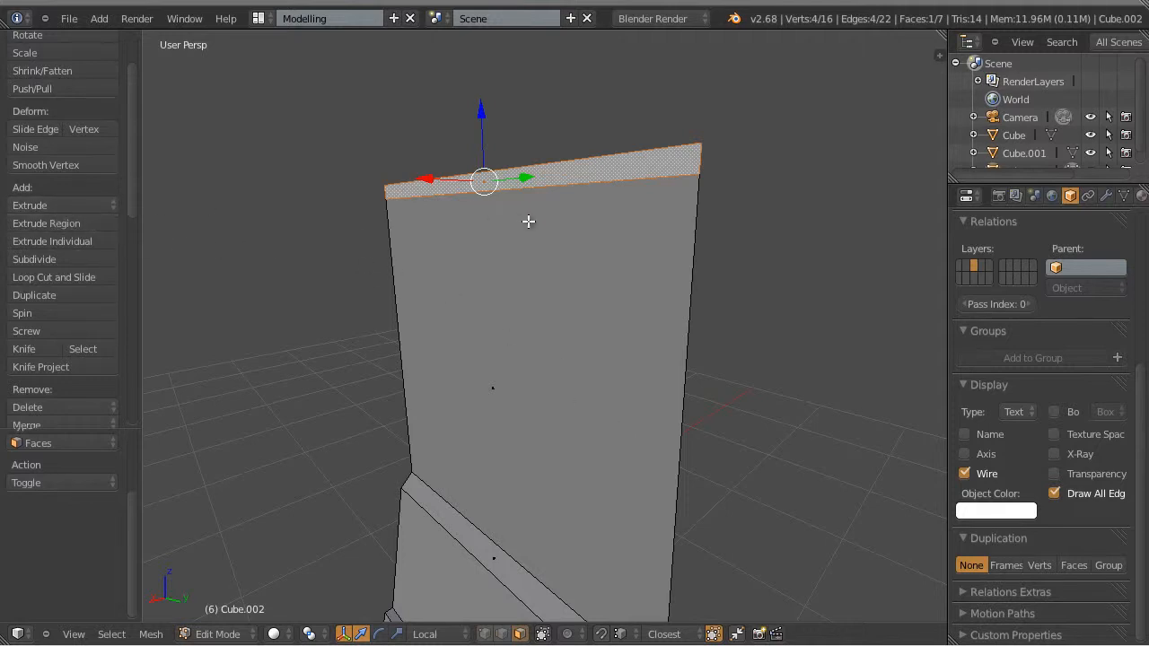
{"action": "key", "text": "e"}
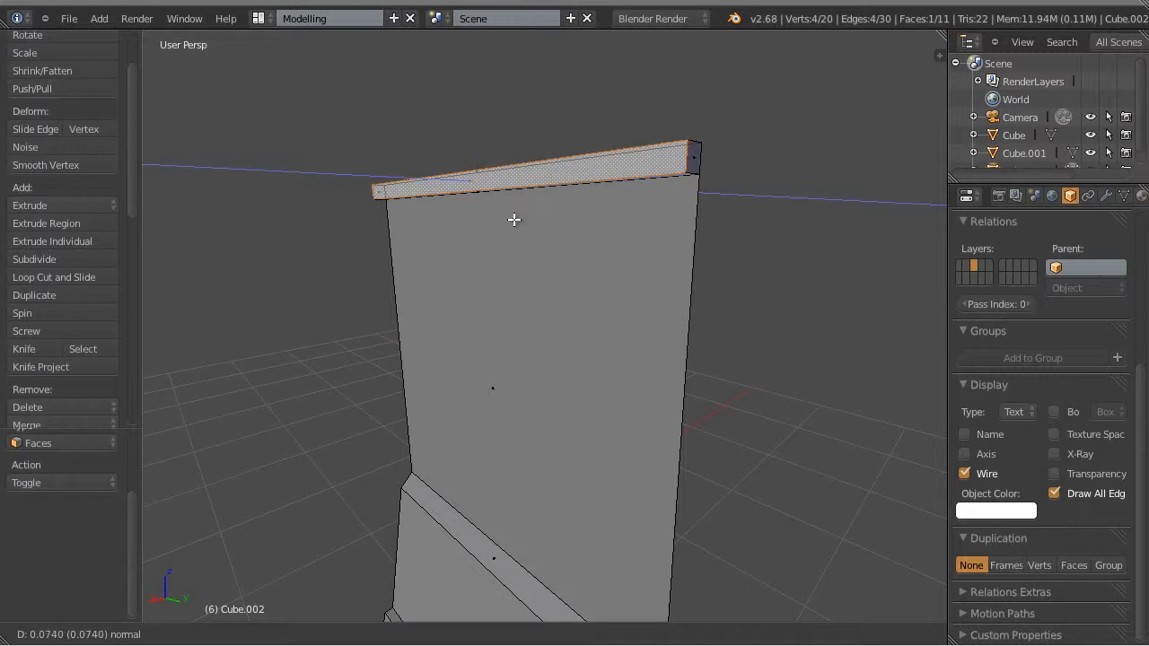
{"action": "left_click", "coordinate": [513, 219]}
{"action": "middle_click_drag", "start_coordinate": [516, 224], "coordinate": [616, 329]}
{"action": "key", "text": "a"}
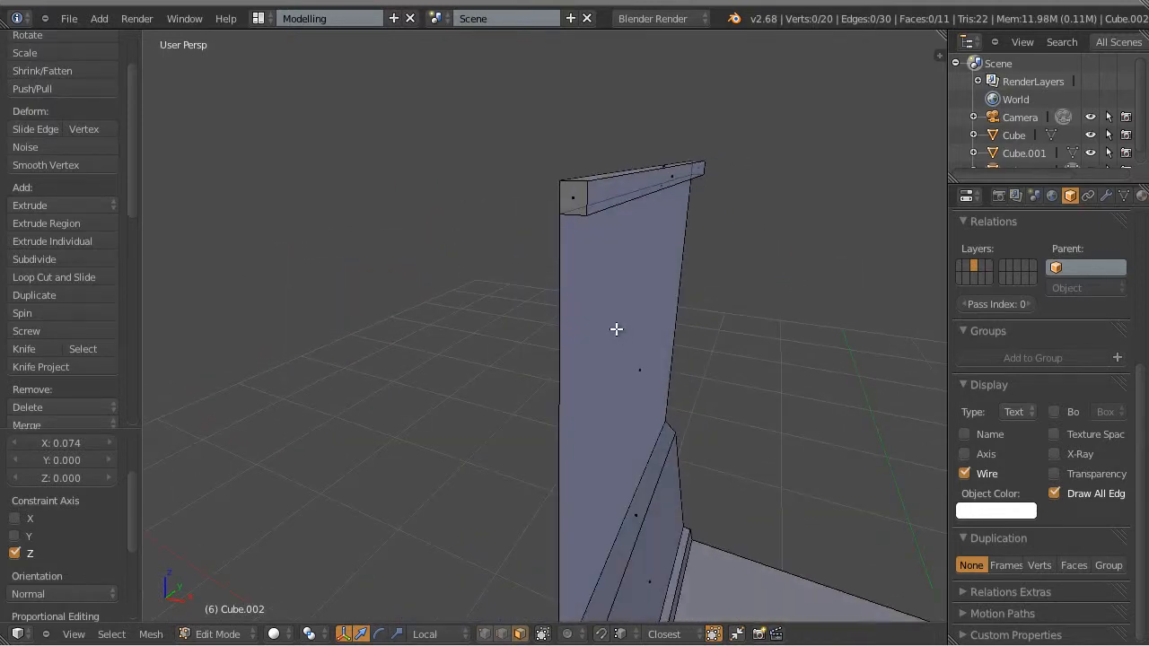
Examine the extruded top trim and its end faces from both sides of the wall
{"action": "right_click", "coordinate": [574, 202]}
{"action": "middle_click_drag", "start_coordinate": [616, 237], "coordinate": [649, 318]}
{"action": "right_click", "coordinate": [611, 188], "text": "shift"}
{"action": "key", "text": "a"}
{"action": "middle_click_drag", "start_coordinate": [662, 367], "coordinate": [708, 402]}
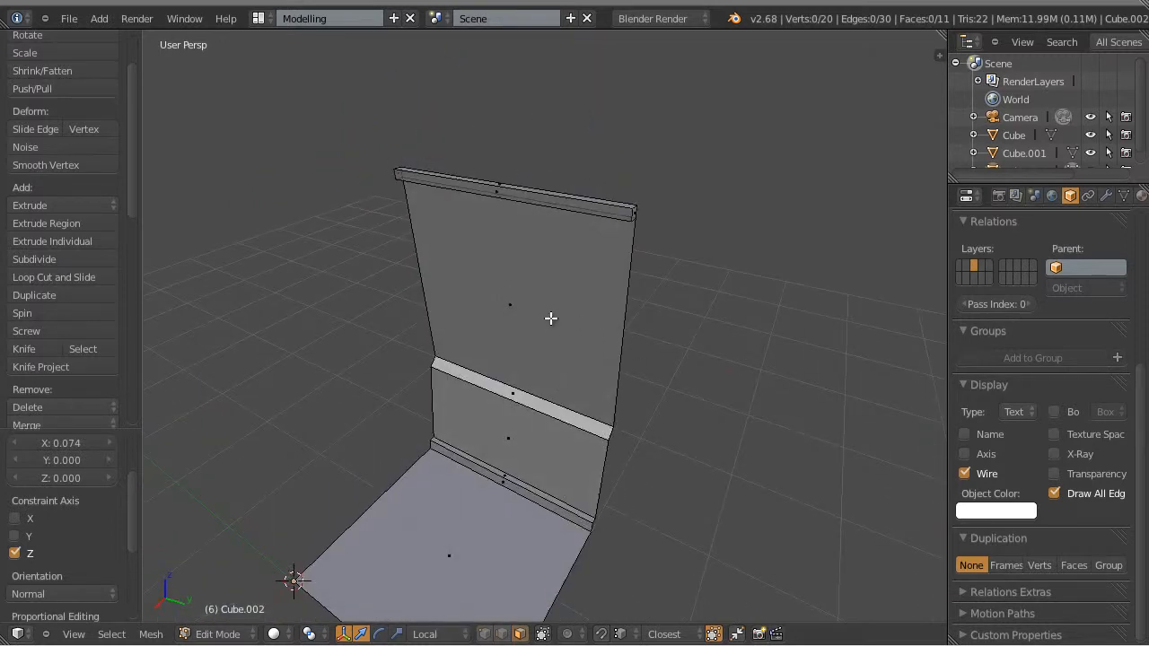
{"action": "middle_click_drag", "start_coordinate": [715, 352], "coordinate": [649, 401], "text": "shift"}
{"action": "scroll", "coordinate": [649, 400], "scroll_direction": "up", "scroll_amount": 3}
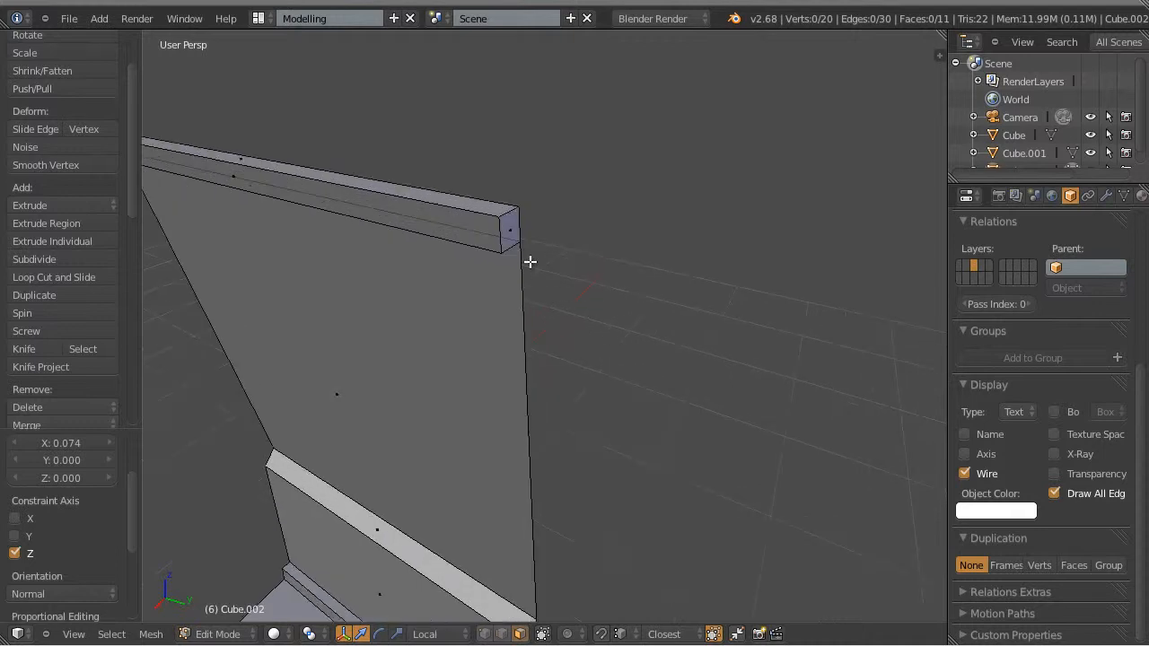
{"action": "middle_click_drag", "start_coordinate": [541, 257], "coordinate": [517, 218]}
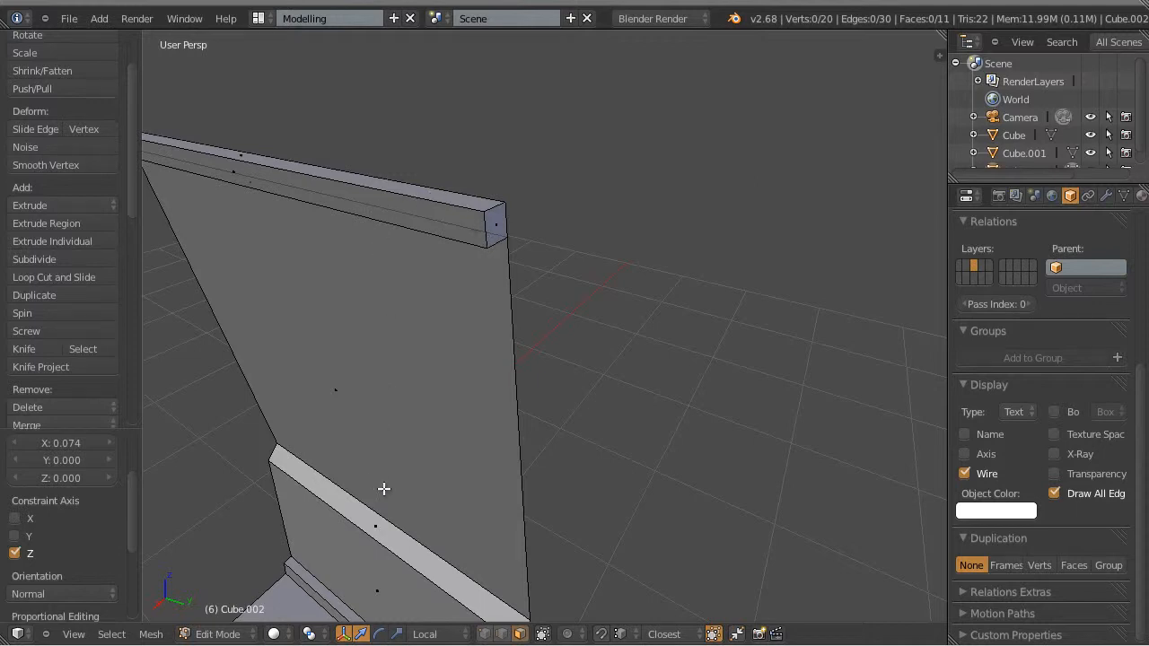
{"action": "scroll", "coordinate": [383, 488], "scroll_direction": "down", "scroll_amount": 5}
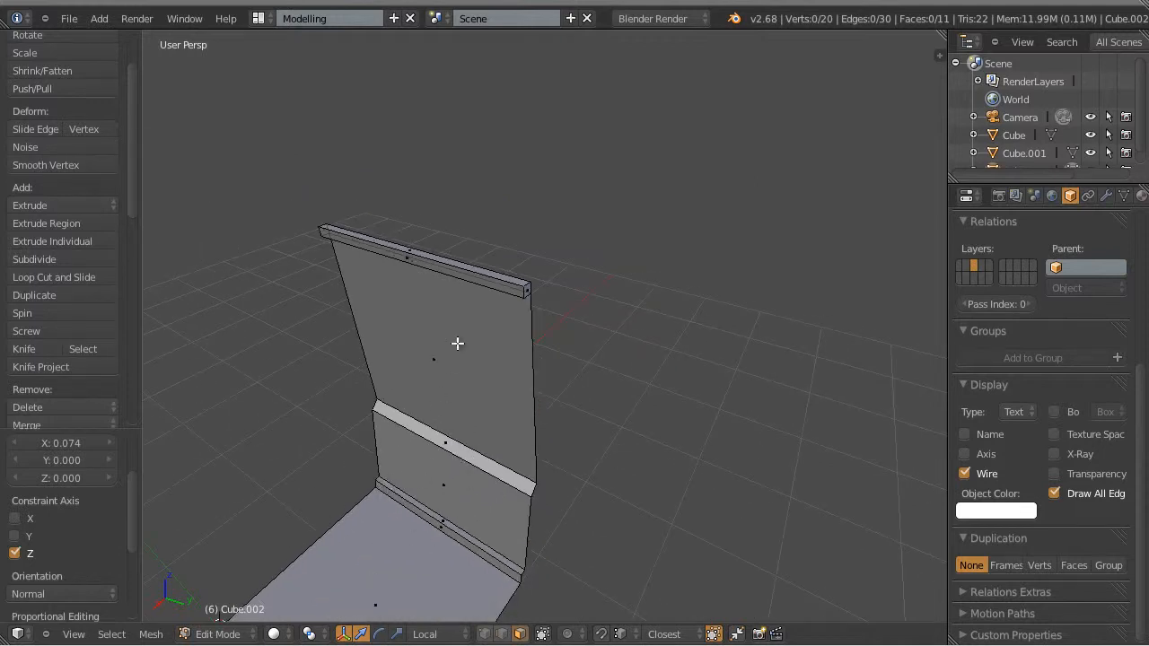
{"action": "middle_click_drag", "start_coordinate": [526, 405], "coordinate": [625, 379]}
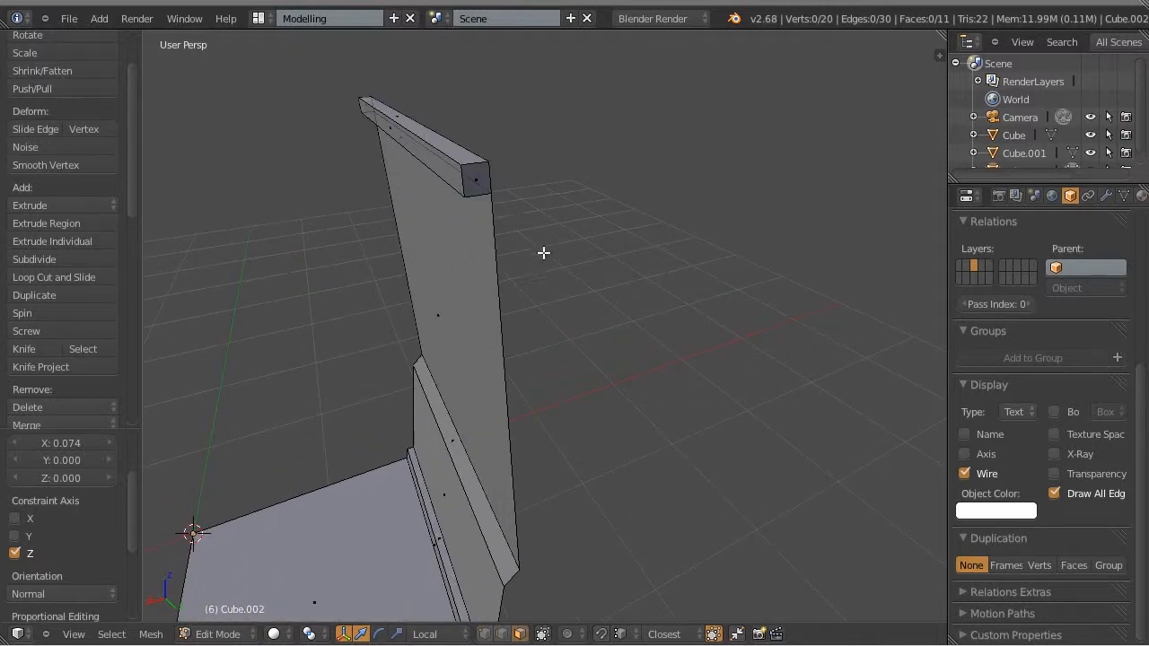
Select the two end faces of the top trim, one on each side of the wall, and delete them
{"action": "right_click", "coordinate": [485, 175]}
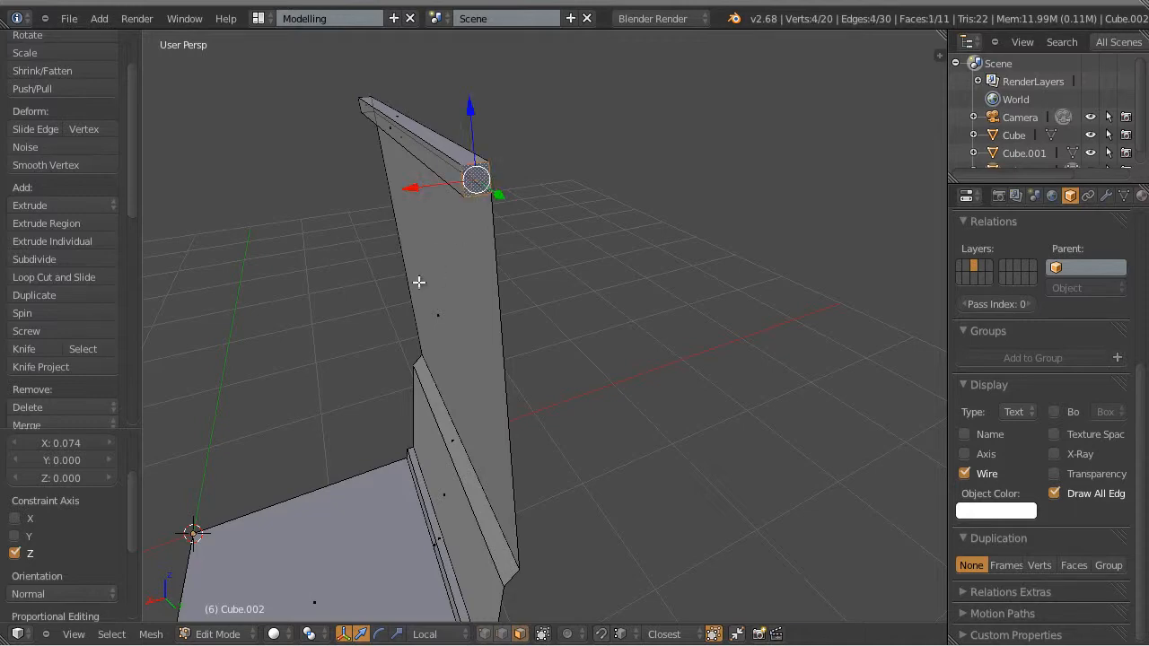
{"action": "middle_click_drag", "start_coordinate": [418, 279], "coordinate": [641, 299]}
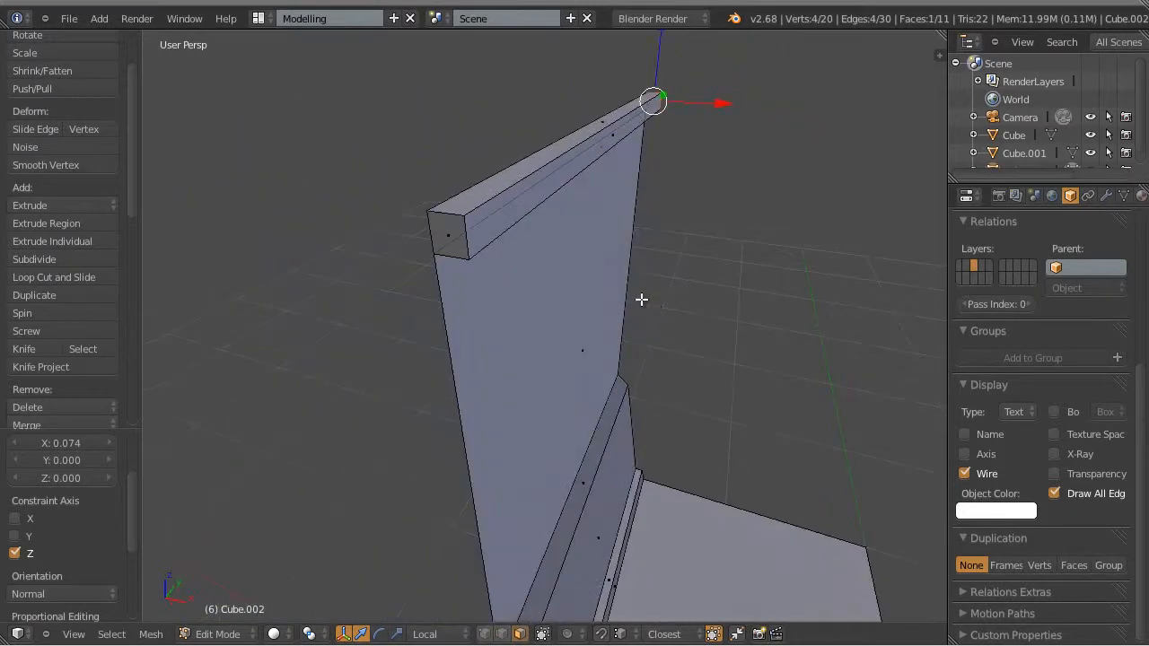
{"action": "right_click", "coordinate": [451, 236], "text": "shift"}
{"action": "key", "text": "x"}
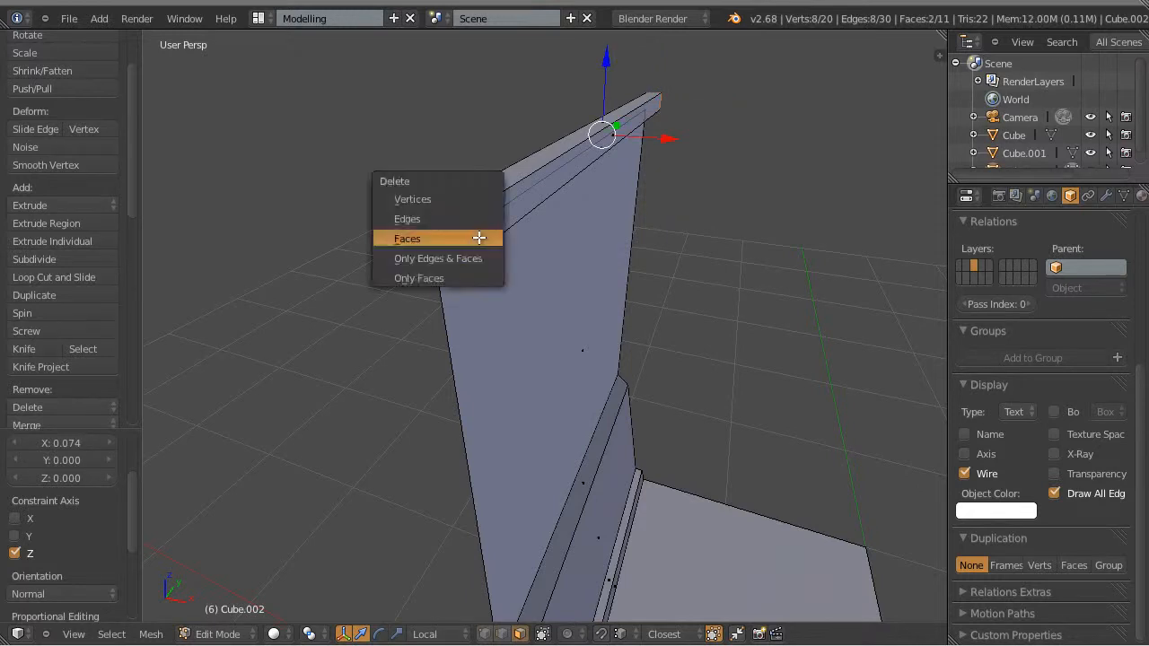
{"action": "left_click", "coordinate": [436, 241]}
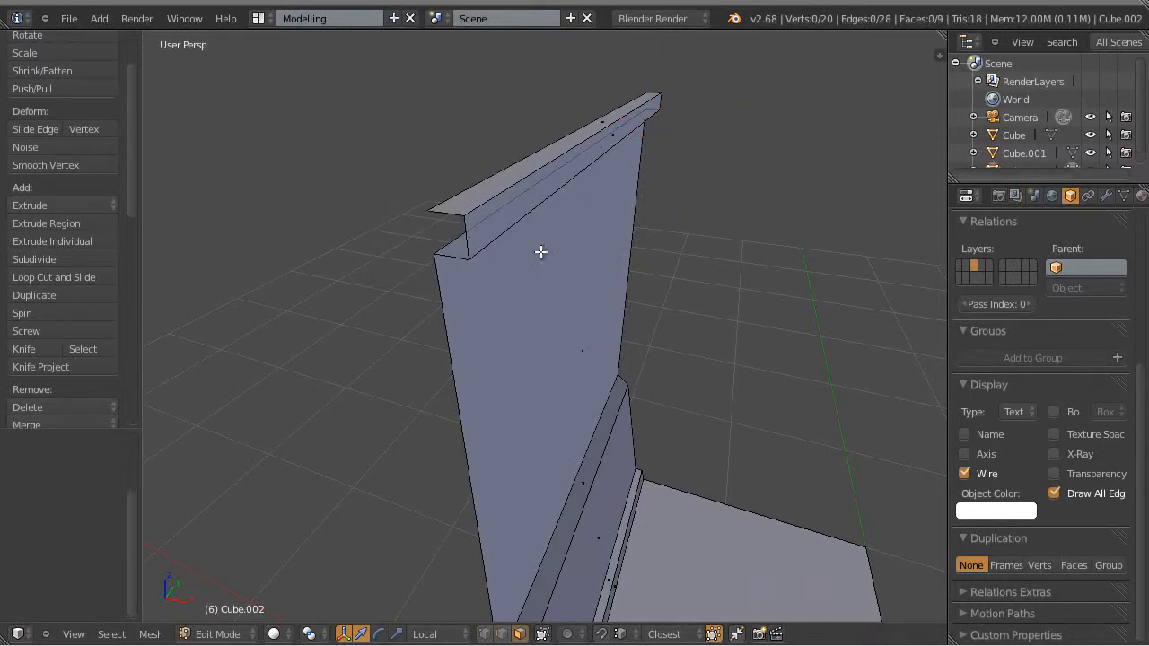
Return to Object Mode and examine the module with its open-ended top trim from the front and side
{"action": "middle_click_drag", "start_coordinate": [669, 286], "coordinate": [708, 313]}
{"action": "scroll", "coordinate": [603, 300], "scroll_direction": "down", "scroll_amount": 3}
{"action": "scroll", "coordinate": [620, 305], "scroll_direction": "up", "scroll_amount": 2}
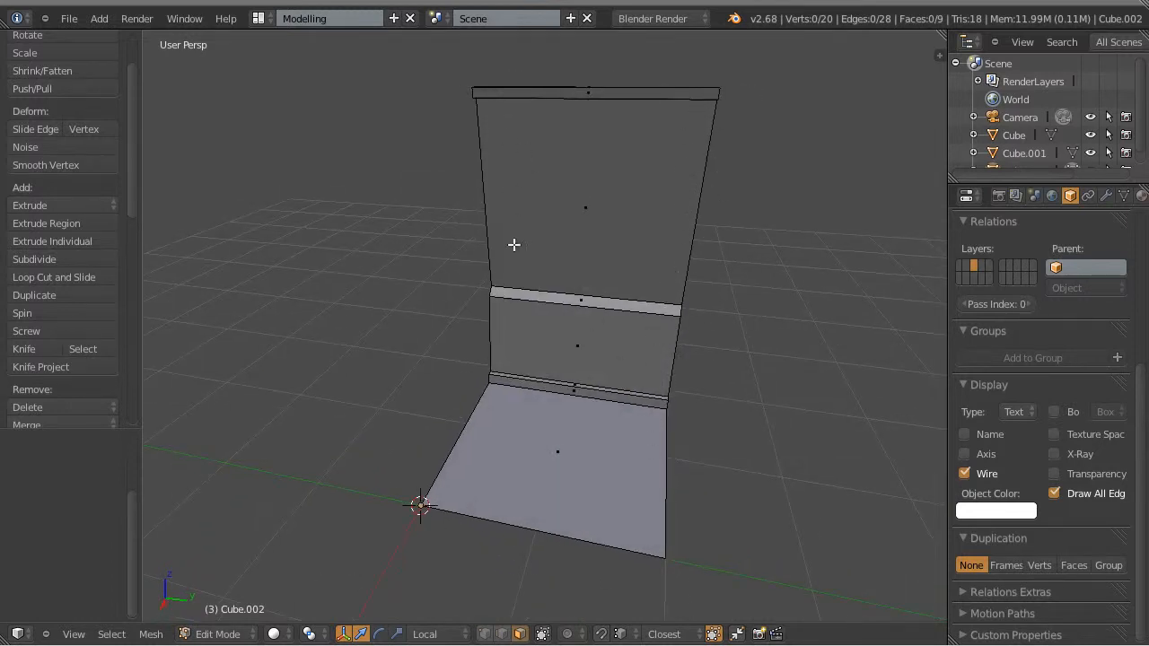
{"action": "middle_click_drag", "start_coordinate": [487, 404], "coordinate": [676, 415]}
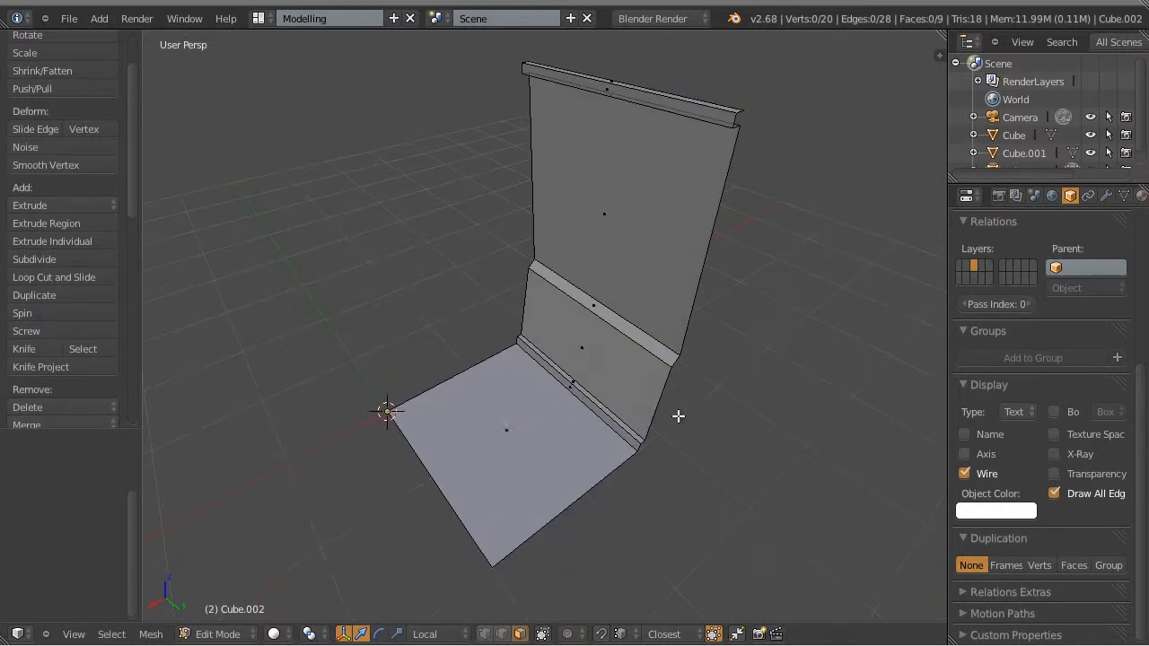
{"action": "key", "text": "Tab"}
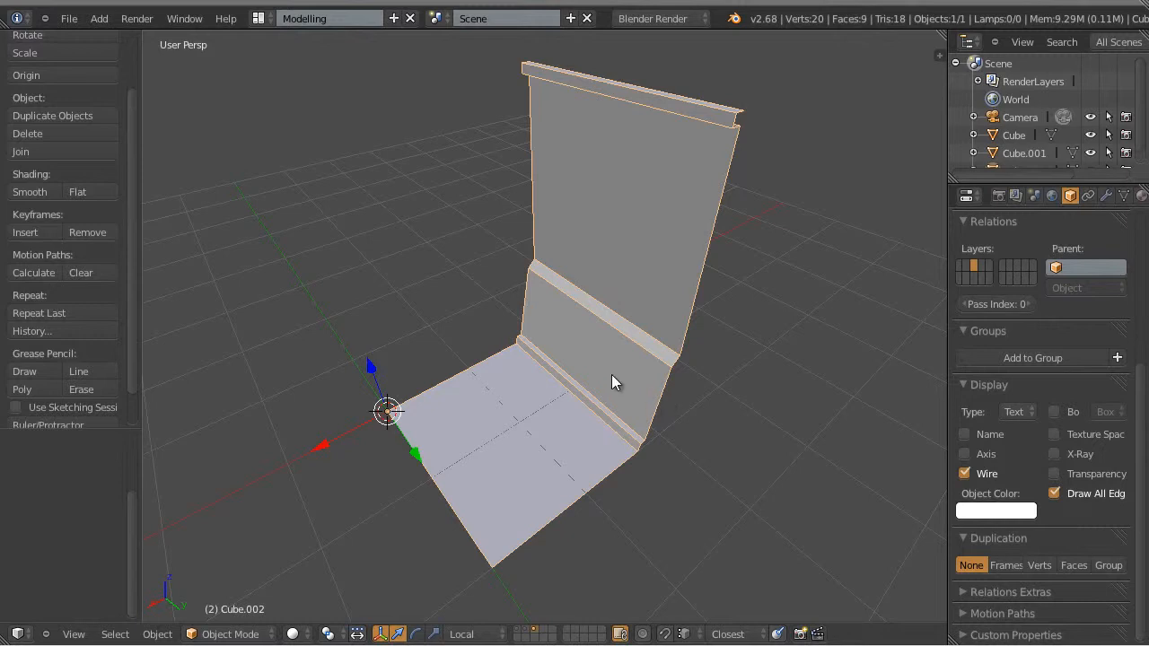
{"action": "middle_click_drag", "start_coordinate": [611, 384], "coordinate": [677, 218]}
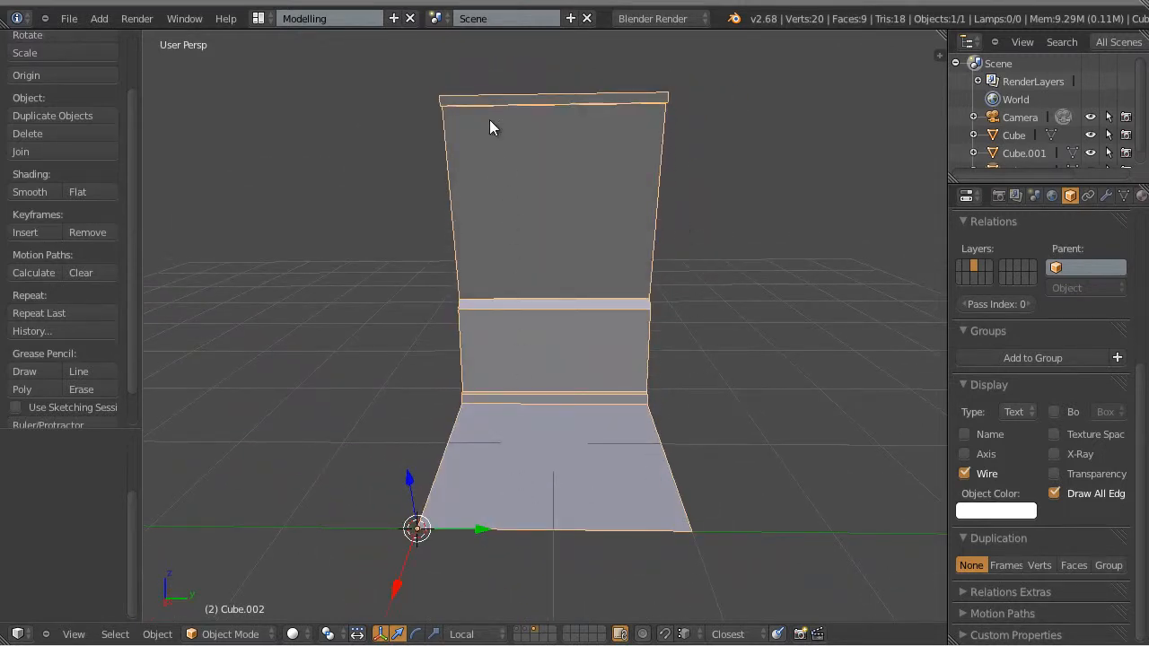
{"action": "middle_click_drag", "start_coordinate": [541, 380], "coordinate": [629, 386]}
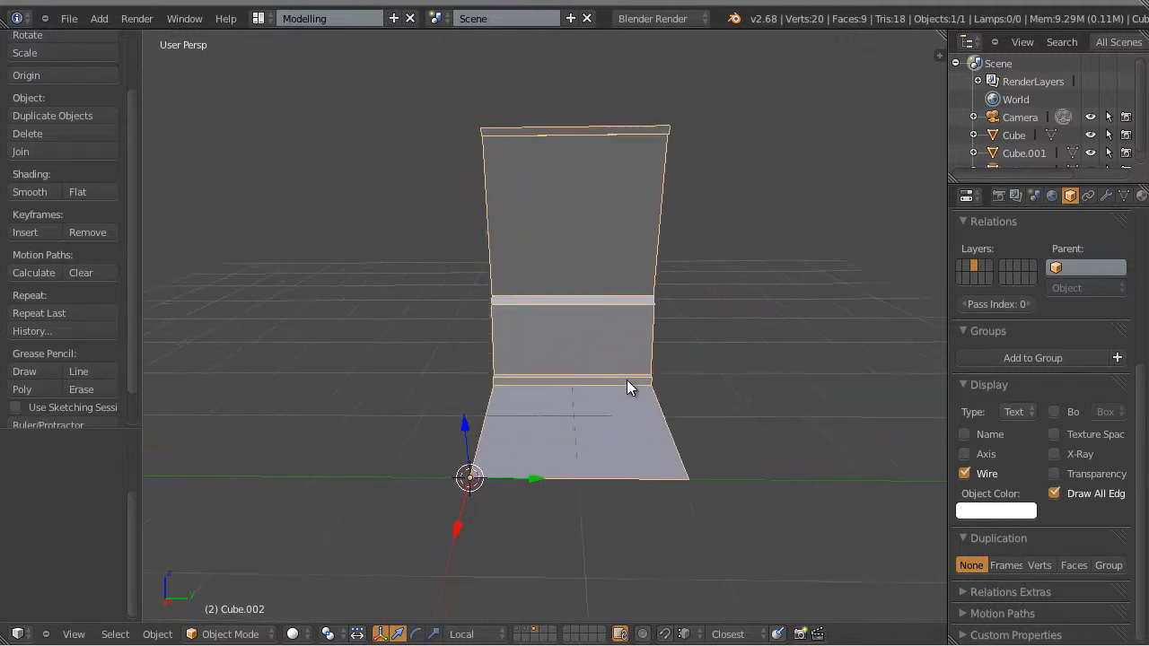
Duplicate the module, enable increment snapping, and move the copy one module width along negative local Y, flush beside the original
{"action": "key", "text": "shift+d"}
{"action": "right_click", "coordinate": [580, 237]}
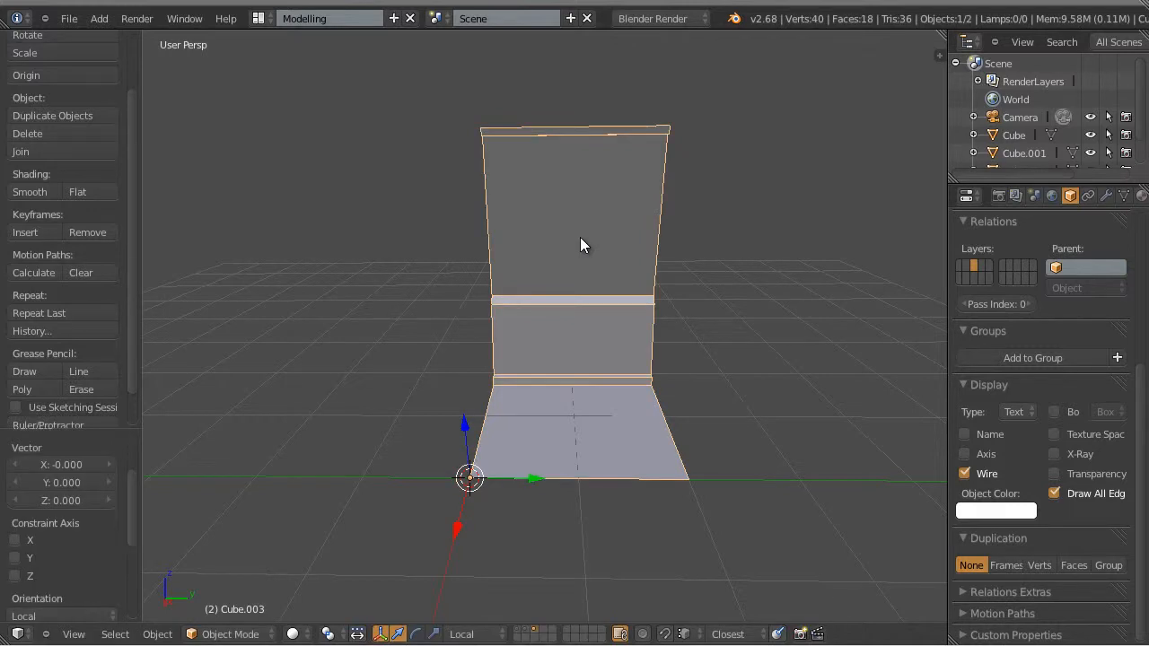
{"action": "left_click", "coordinate": [664, 634]}
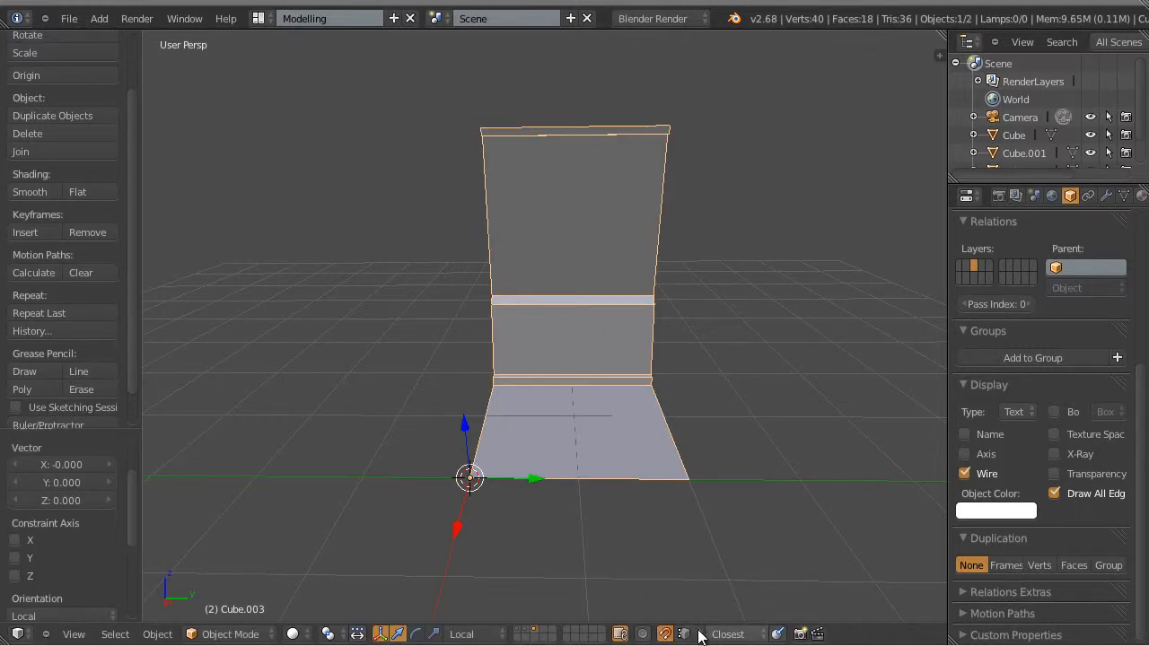
{"action": "left_click", "coordinate": [686, 633]}
{"action": "left_click", "coordinate": [717, 617]}
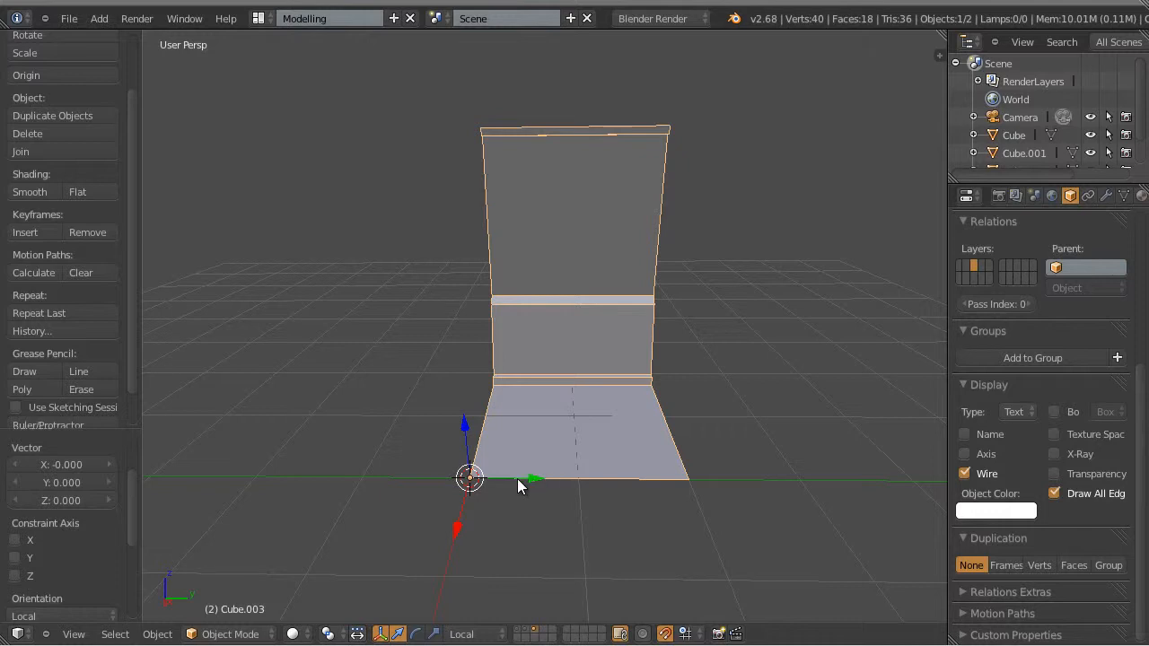
{"action": "key", "text": "g"}
{"action": "key", "text": "x"}
{"action": "left_click", "coordinate": [404, 464]}
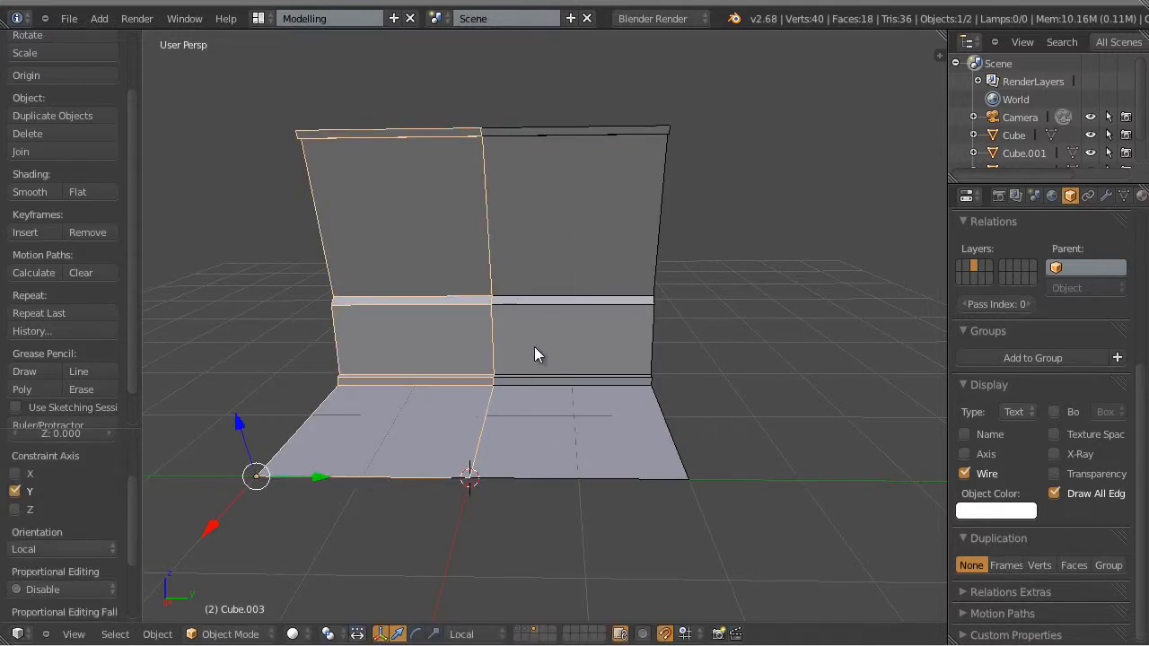
Deselect everything and examine how the ledge, baseboard and top trim line up across the two adjoining modules
{"action": "key", "text": "a"}
{"action": "middle_click_drag", "start_coordinate": [700, 439], "coordinate": [588, 346]}
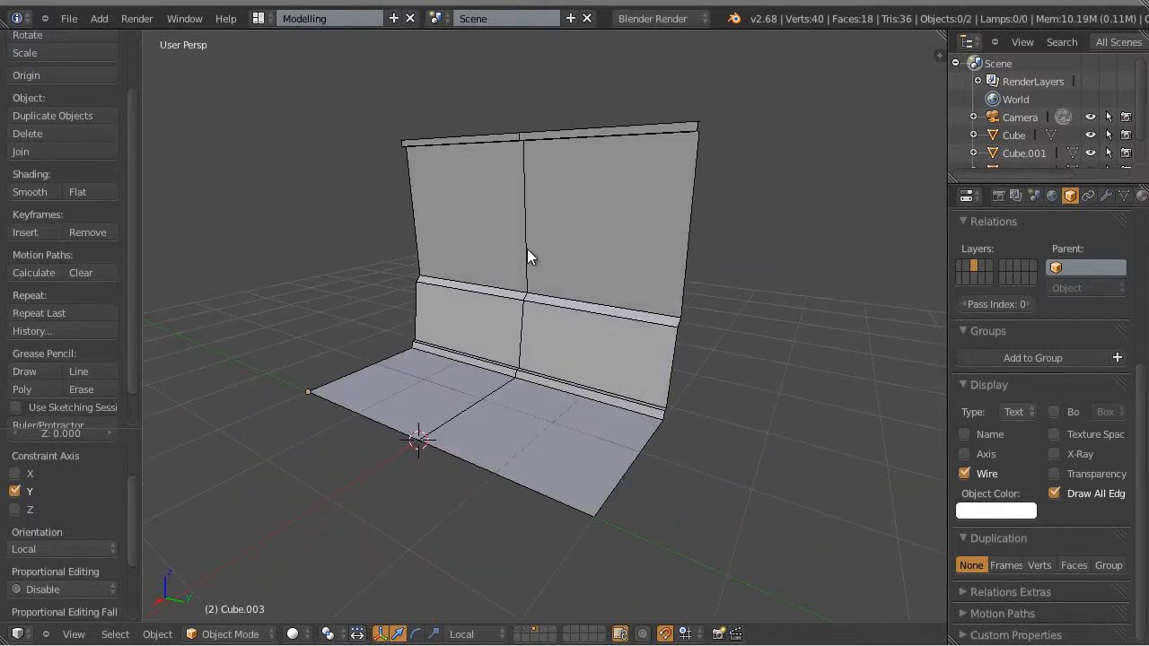
{"action": "scroll", "coordinate": [589, 409], "scroll_direction": "up", "scroll_amount": 2}
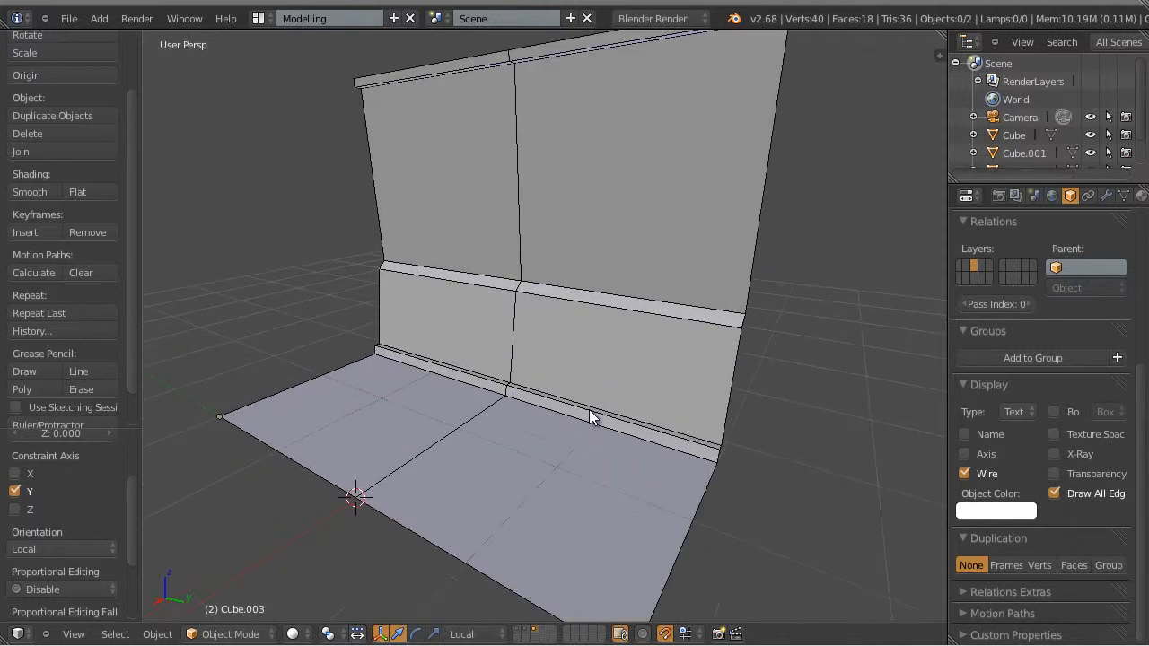
{"action": "scroll", "coordinate": [589, 409], "scroll_direction": "down", "scroll_amount": 1}
{"action": "scroll", "coordinate": [589, 425], "scroll_direction": "down", "scroll_amount": 2}
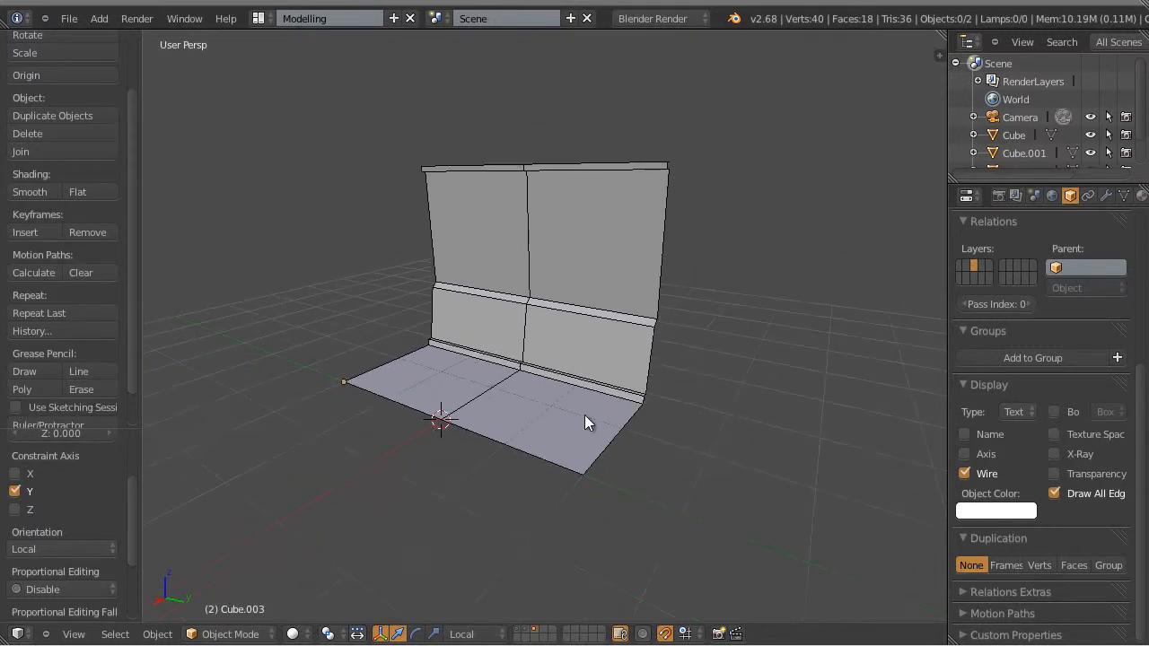
{"action": "middle_click_drag", "start_coordinate": [489, 371], "coordinate": [556, 343]}
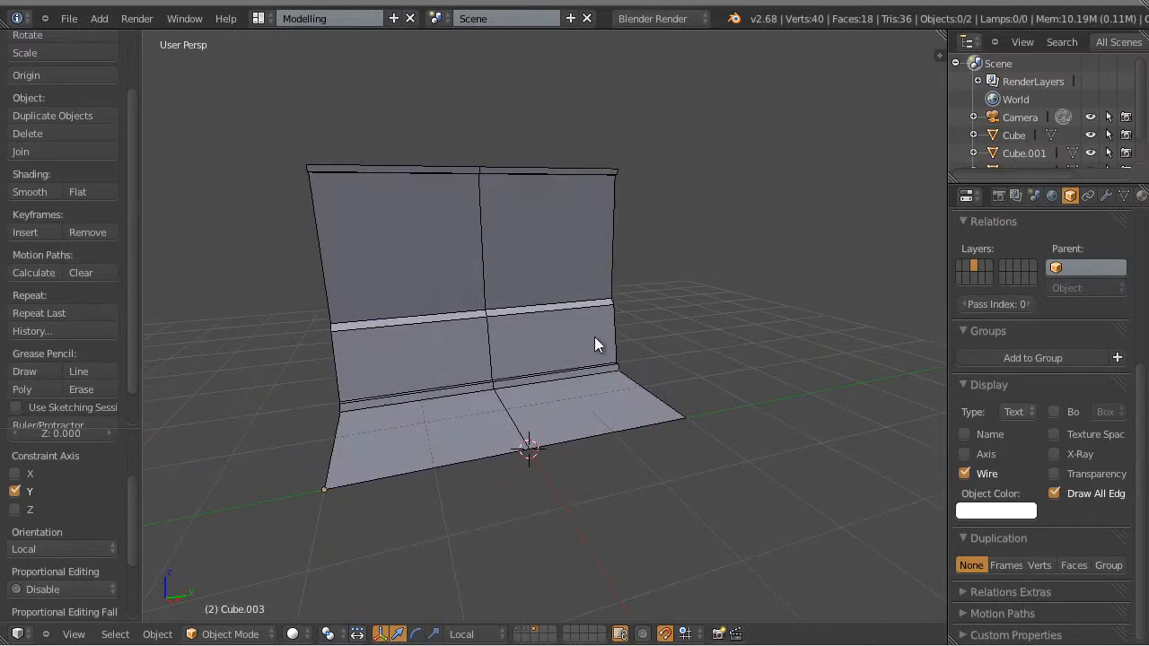
{"action": "scroll", "coordinate": [470, 374], "scroll_direction": "up", "scroll_amount": 1}
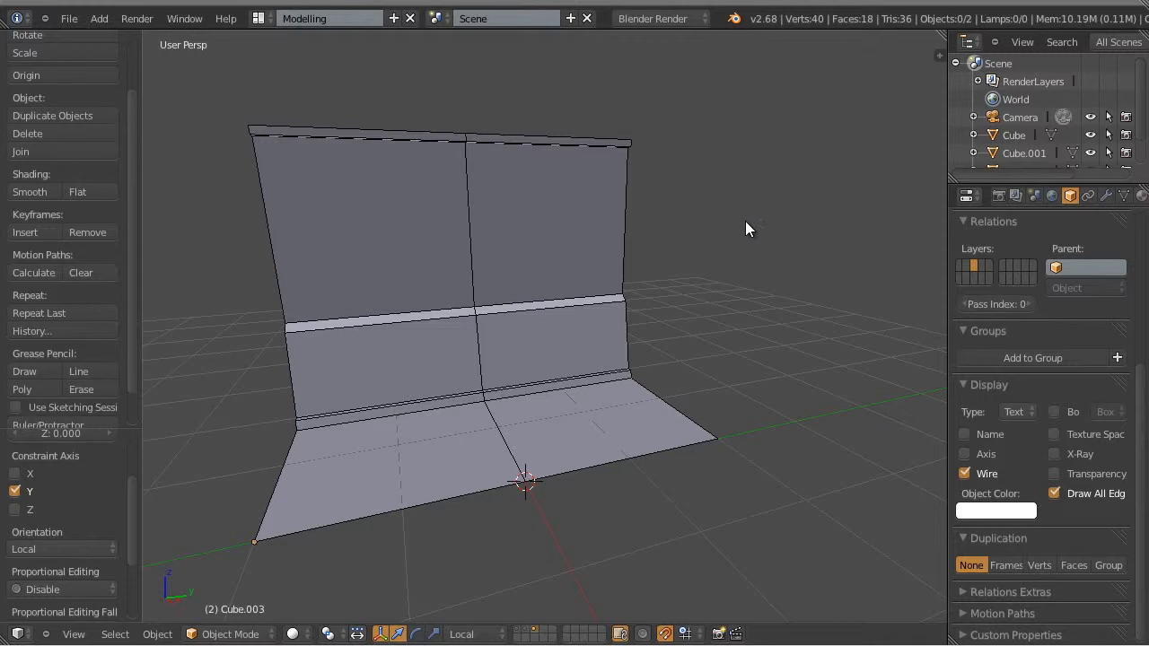
Delete the duplicated module beside the original
{"action": "right_click", "coordinate": [357, 199]}
{"action": "key", "text": "x"}
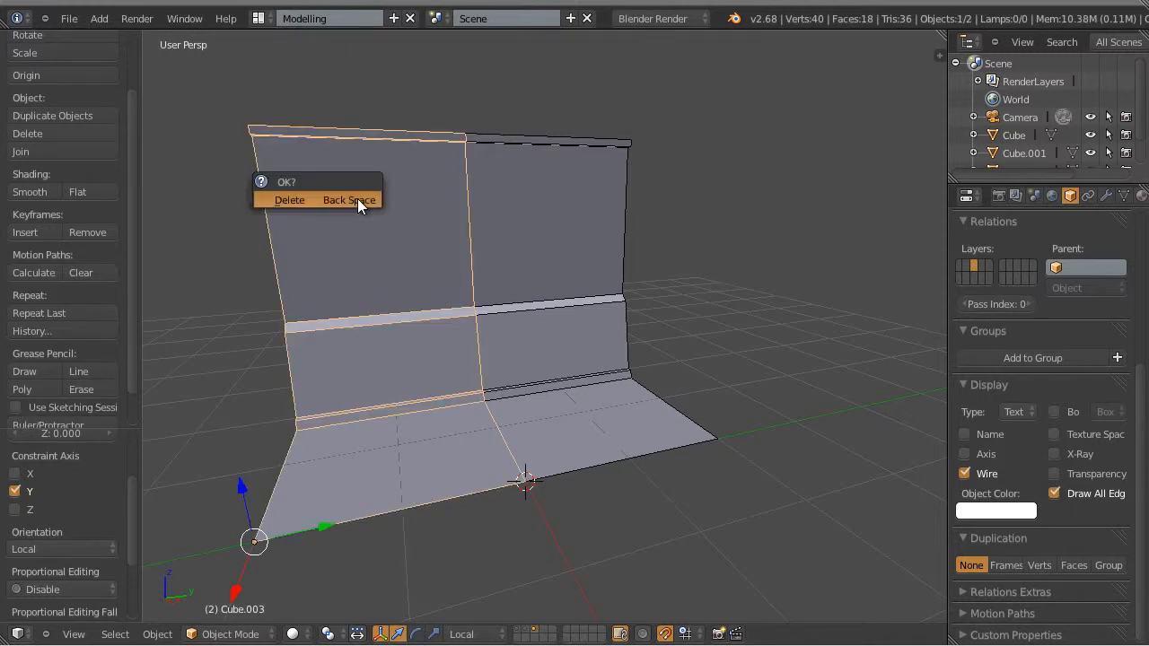
{"action": "left_click", "coordinate": [332, 199]}
Add a lengthwise loop cut across the remaining module's wall and floor in Edit Mode, sliding it toward the positive-Y side edge, factor 0.900
{"action": "middle_click_drag", "start_coordinate": [651, 381], "coordinate": [549, 260]}
{"action": "right_click", "coordinate": [548, 254]}
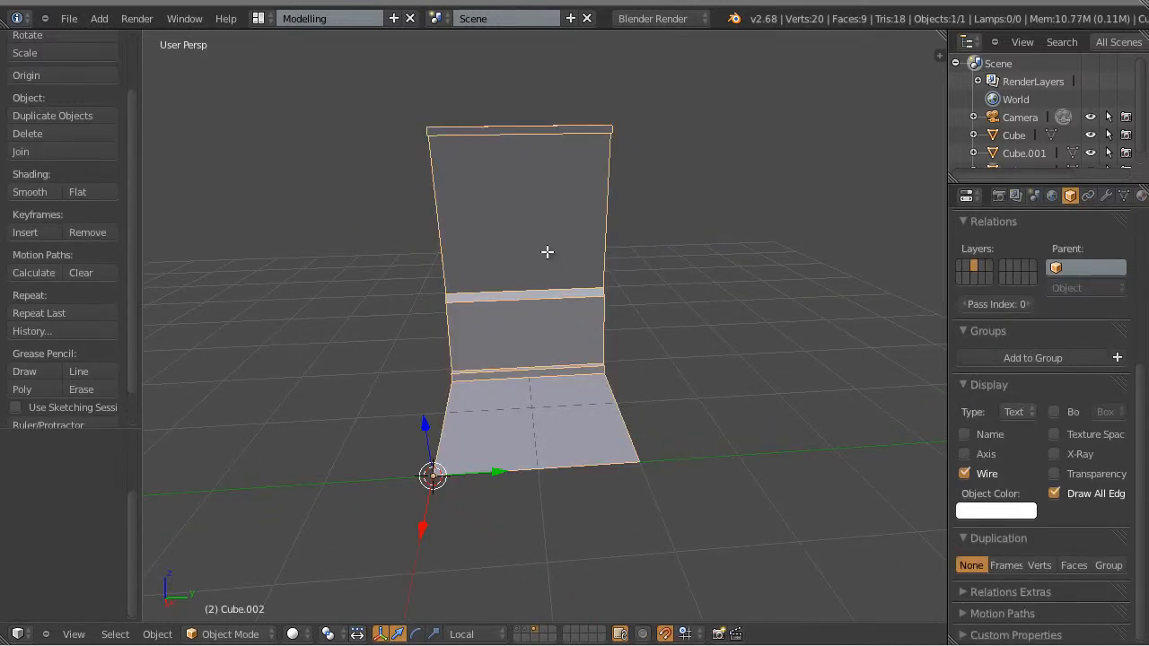
{"action": "key", "text": "Tab"}
{"action": "middle_click_drag", "start_coordinate": [551, 253], "coordinate": [567, 241]}
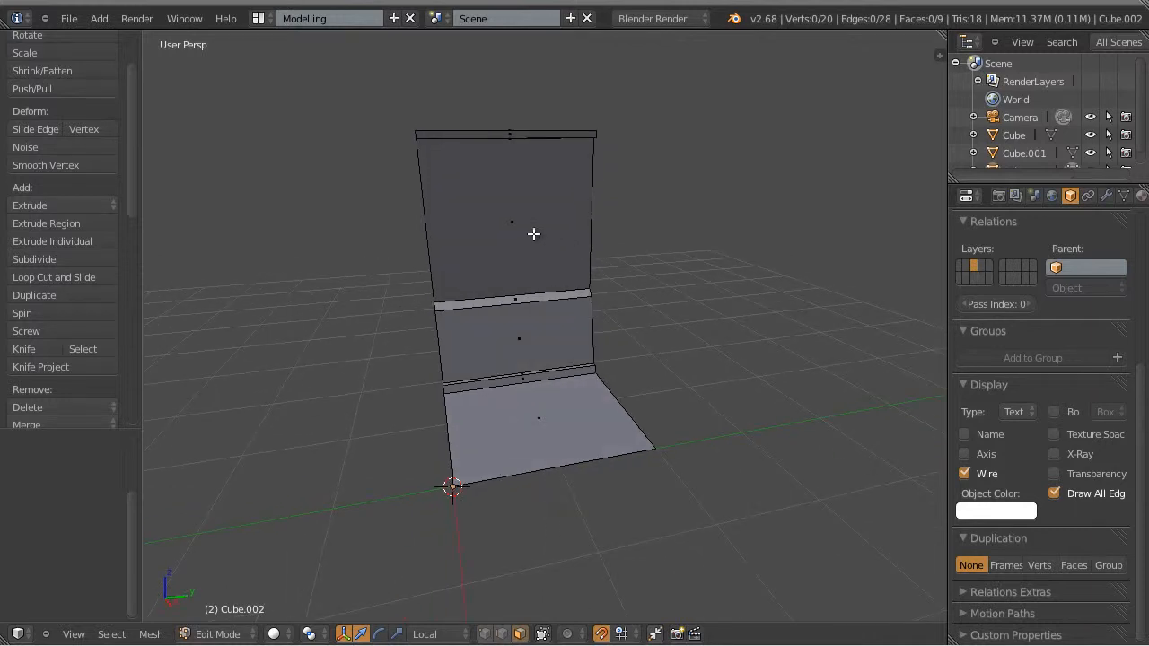
{"action": "left_click", "coordinate": [59, 277]}
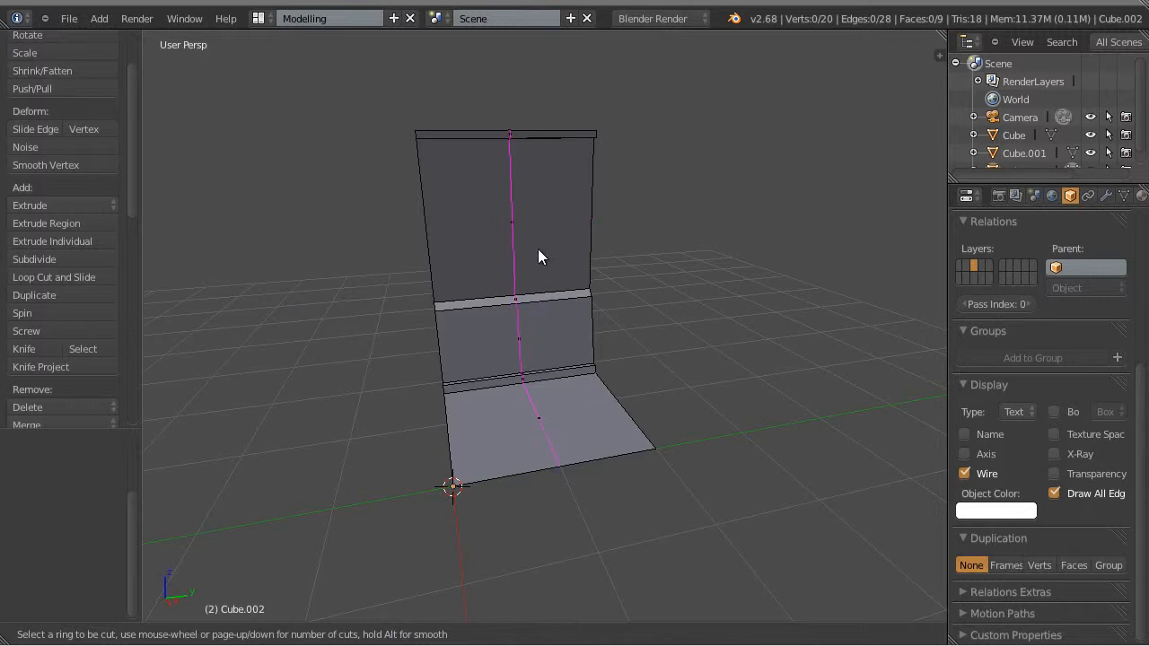
{"action": "left_click", "coordinate": [541, 377]}
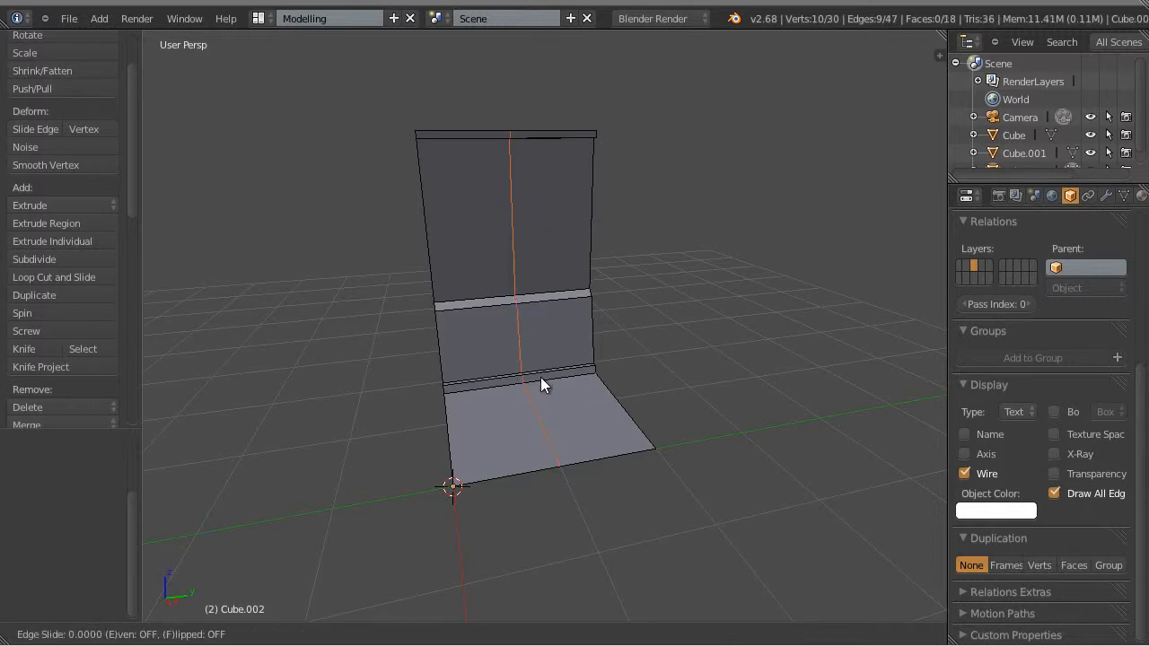
{"action": "left_click", "coordinate": [606, 370]}
{"action": "scroll", "coordinate": [694, 424], "scroll_direction": "up", "scroll_amount": 3}
{"action": "middle_click_drag", "start_coordinate": [728, 421], "coordinate": [691, 351]}
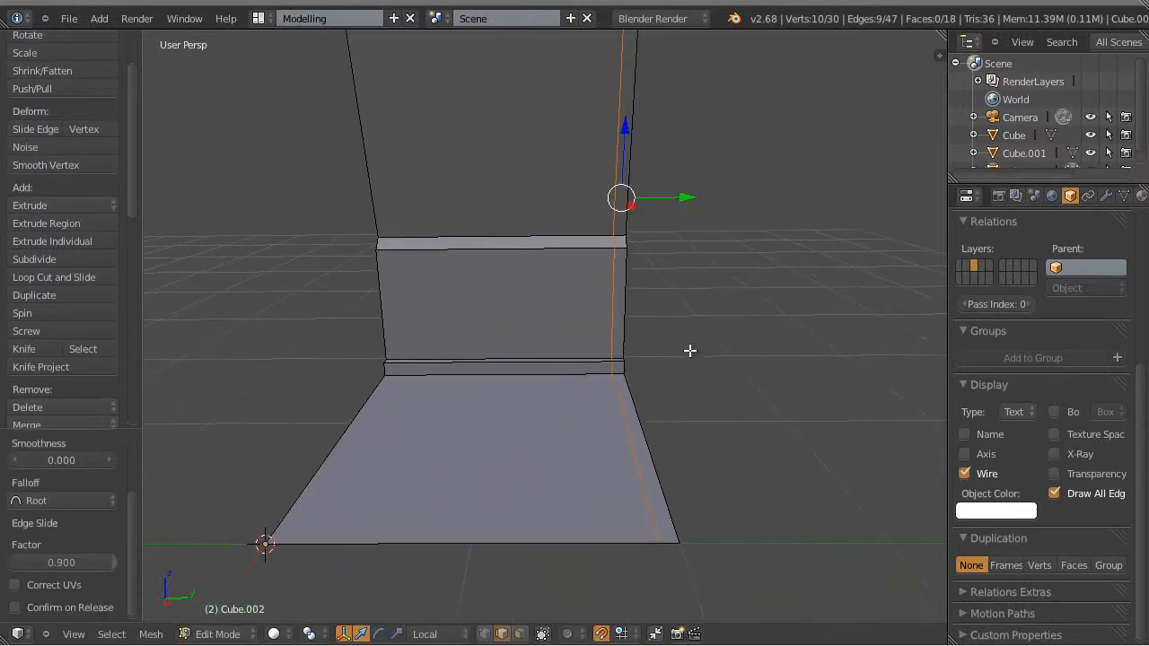
Turn off snapping and nudge the new edge loop along local Y slightly closer to the module's side edge
{"action": "left_click", "coordinate": [601, 634]}
{"action": "left_click_drag", "start_coordinate": [682, 193], "coordinate": [677, 209]}
{"action": "scroll", "coordinate": [625, 321], "scroll_direction": "down", "scroll_amount": 1}
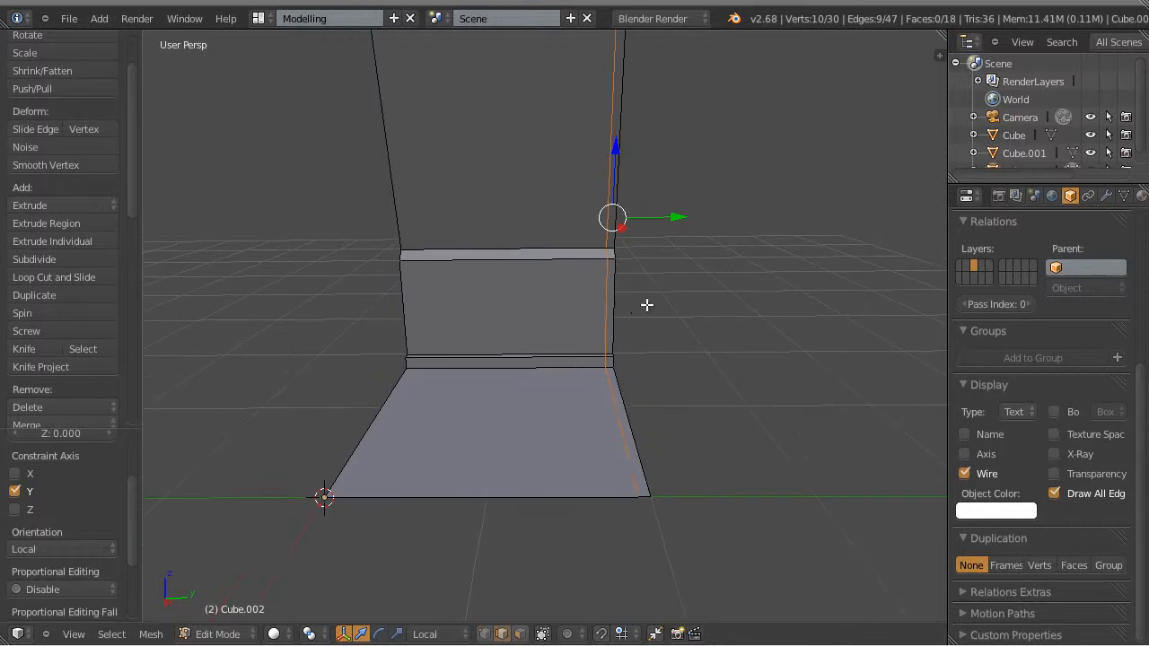
{"action": "middle_click_drag", "start_coordinate": [647, 306], "coordinate": [598, 362], "text": "shift"}
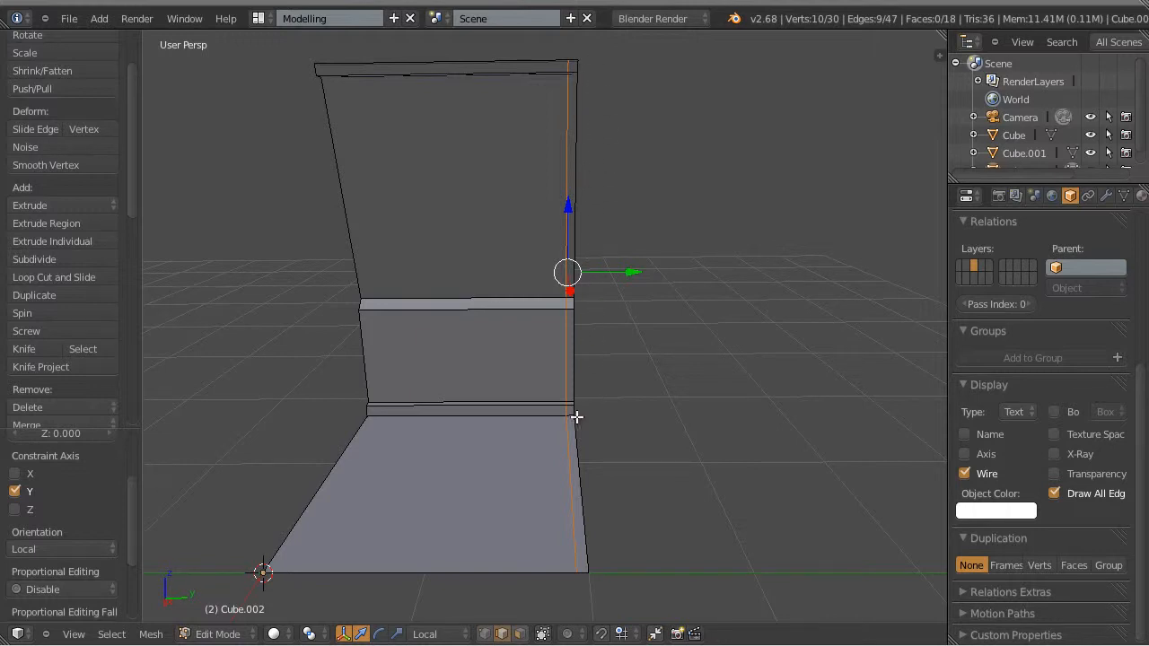
{"action": "middle_click_drag", "start_coordinate": [475, 353], "coordinate": [566, 512]}
{"action": "scroll", "coordinate": [582, 457], "scroll_direction": "up", "scroll_amount": 3}
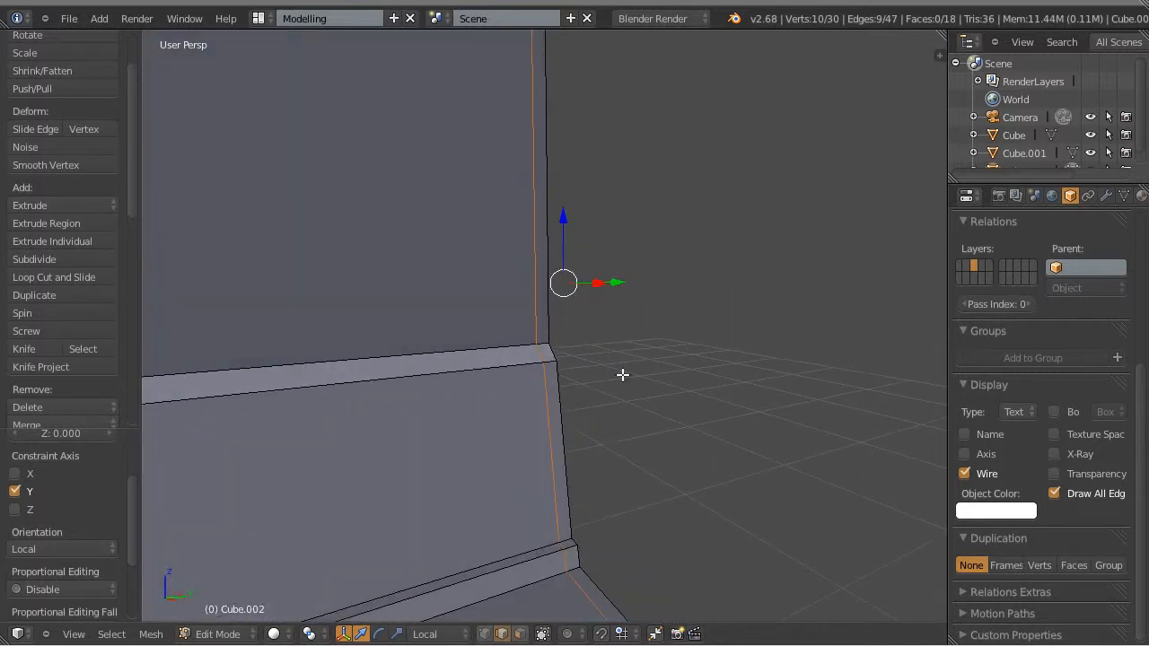
{"action": "middle_click_drag", "start_coordinate": [648, 218], "coordinate": [672, 469]}
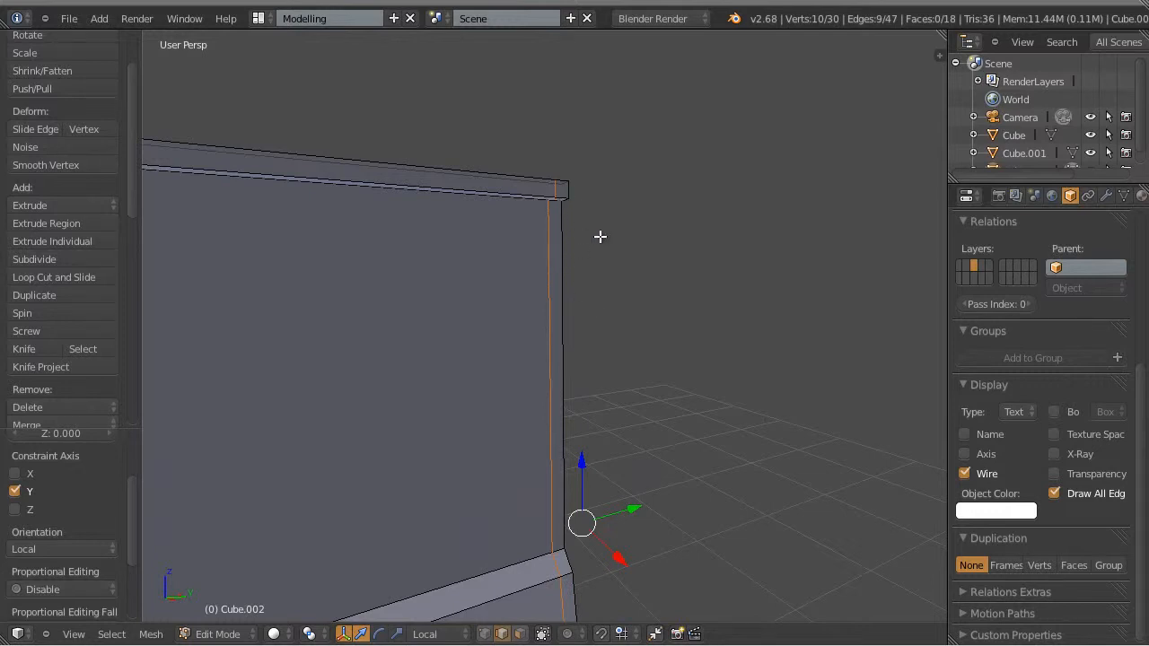
{"action": "scroll", "coordinate": [727, 410], "scroll_direction": "down", "scroll_amount": 3}
{"action": "scroll", "coordinate": [568, 216], "scroll_direction": "up", "scroll_amount": 1}
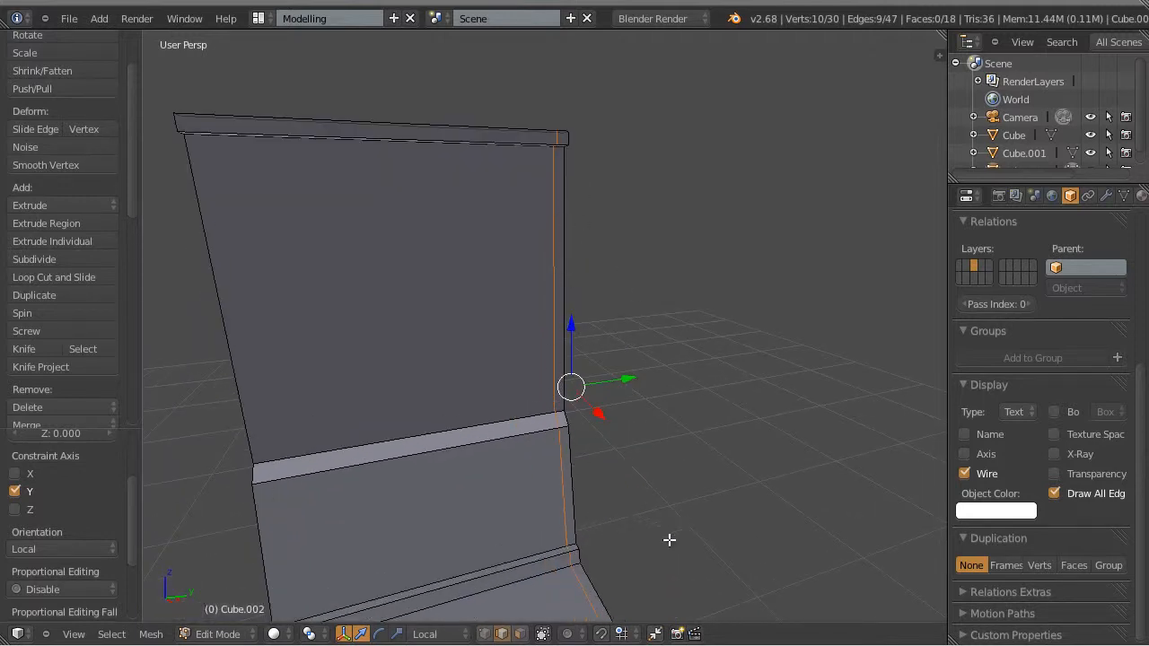
Clear the selection and, in face selection, select the narrow side strip's faces on top of the baseboard and under the top trim
{"action": "key", "text": "a"}
{"action": "middle_click_drag", "start_coordinate": [733, 554], "coordinate": [528, 358]}
{"action": "key", "text": "ctrl+Tab"}
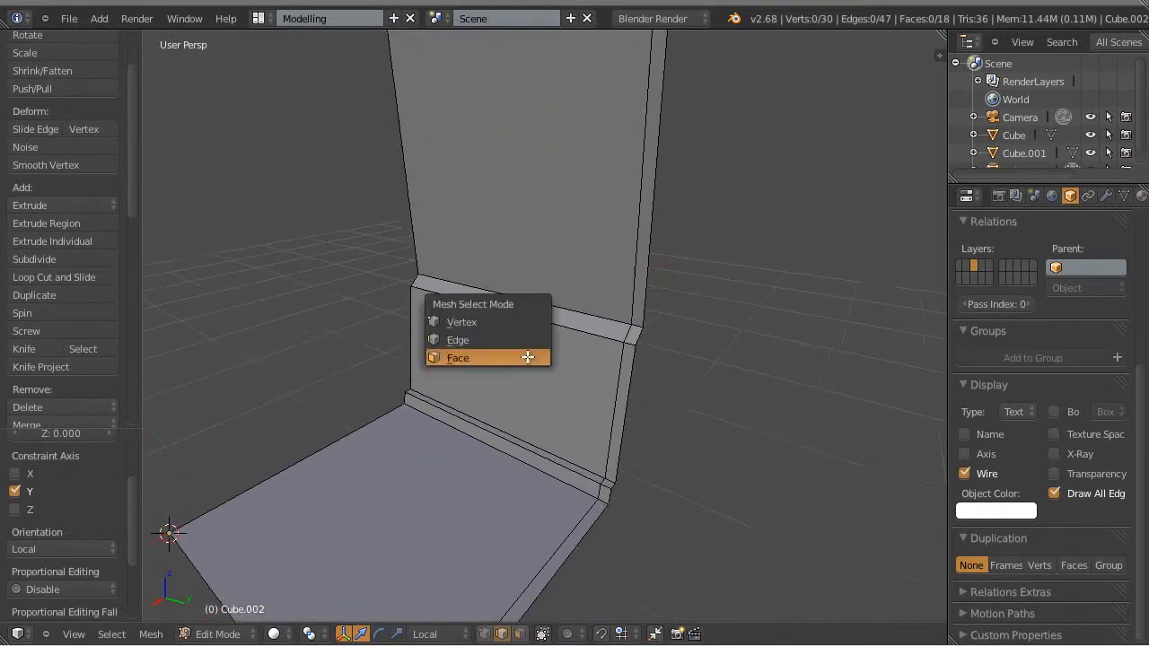
{"action": "left_click", "coordinate": [471, 359]}
{"action": "middle_click_drag", "start_coordinate": [698, 506], "coordinate": [667, 495]}
{"action": "scroll", "coordinate": [670, 495], "scroll_direction": "up", "scroll_amount": 3}
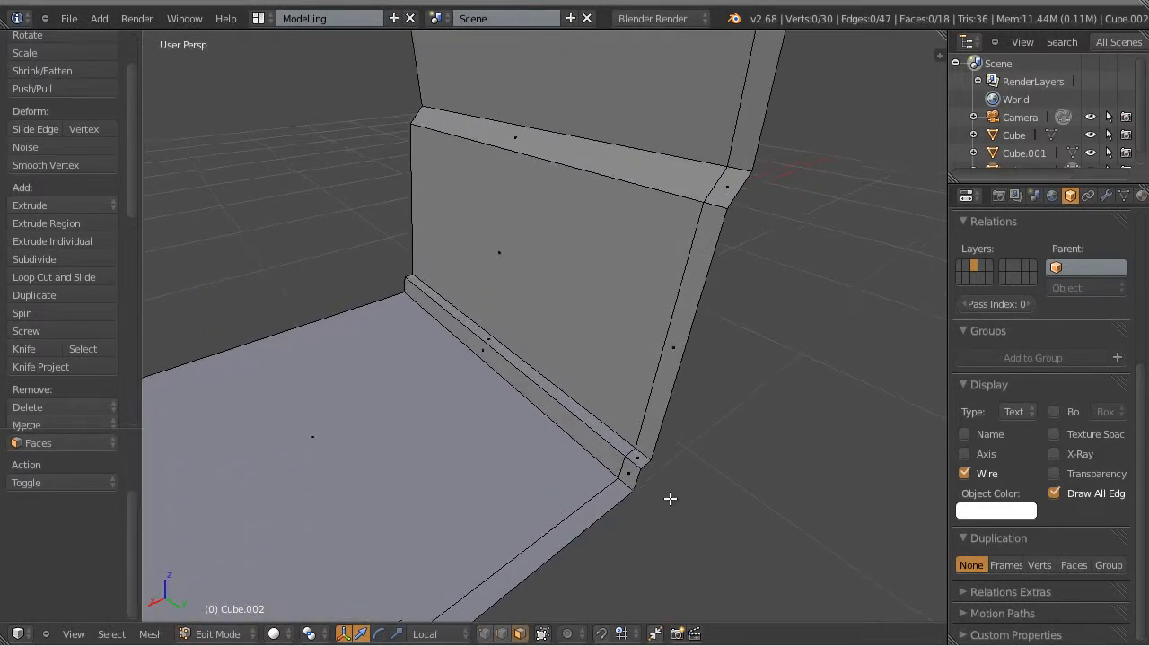
{"action": "right_click", "coordinate": [639, 462]}
{"action": "middle_click_drag", "start_coordinate": [590, 224], "coordinate": [611, 351]}
{"action": "middle_click_drag", "start_coordinate": [551, 297], "coordinate": [685, 459]}
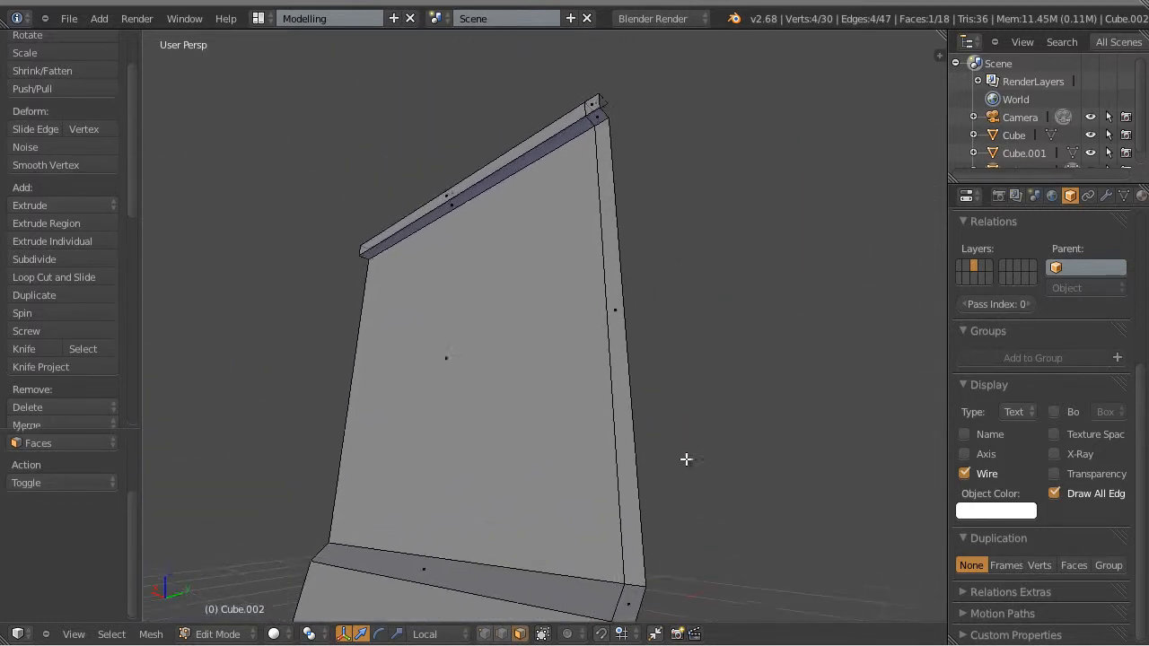
{"action": "right_click", "coordinate": [603, 117], "text": "shift"}
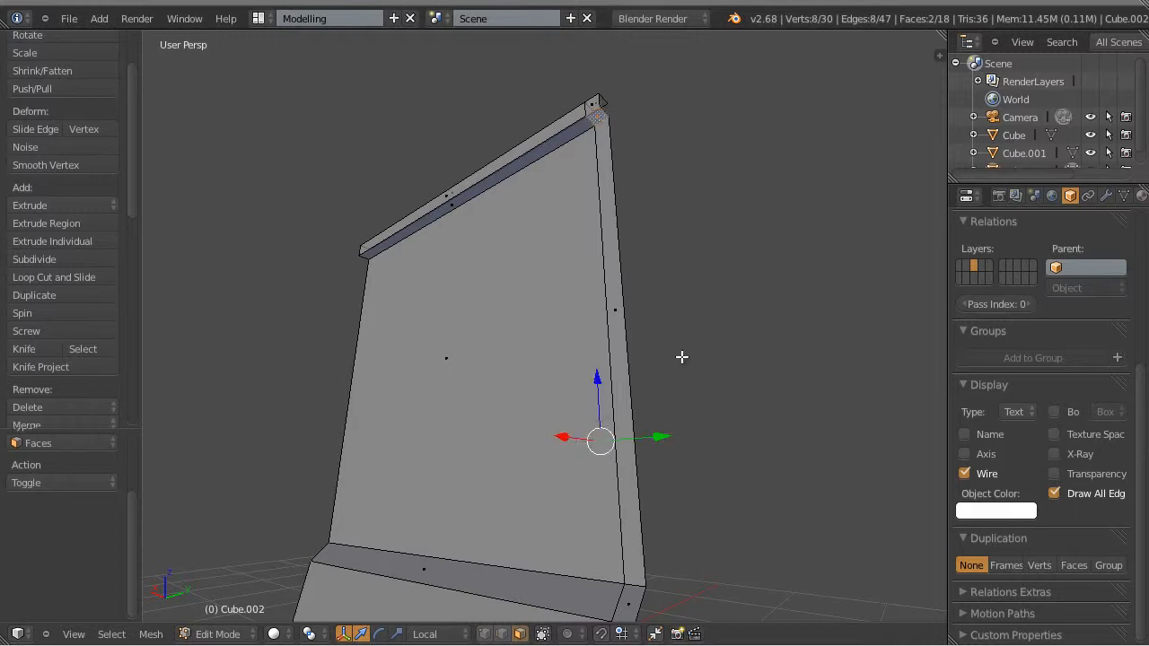
Extend the selection along the side strip from baseboard to top trim with Shortest Path and delete those faces
{"action": "scroll", "coordinate": [682, 350], "scroll_direction": "down", "scroll_amount": 3}
{"action": "middle_click_drag", "start_coordinate": [682, 333], "coordinate": [715, 410]}
{"action": "scroll", "coordinate": [705, 426], "scroll_direction": "up", "scroll_amount": 4}
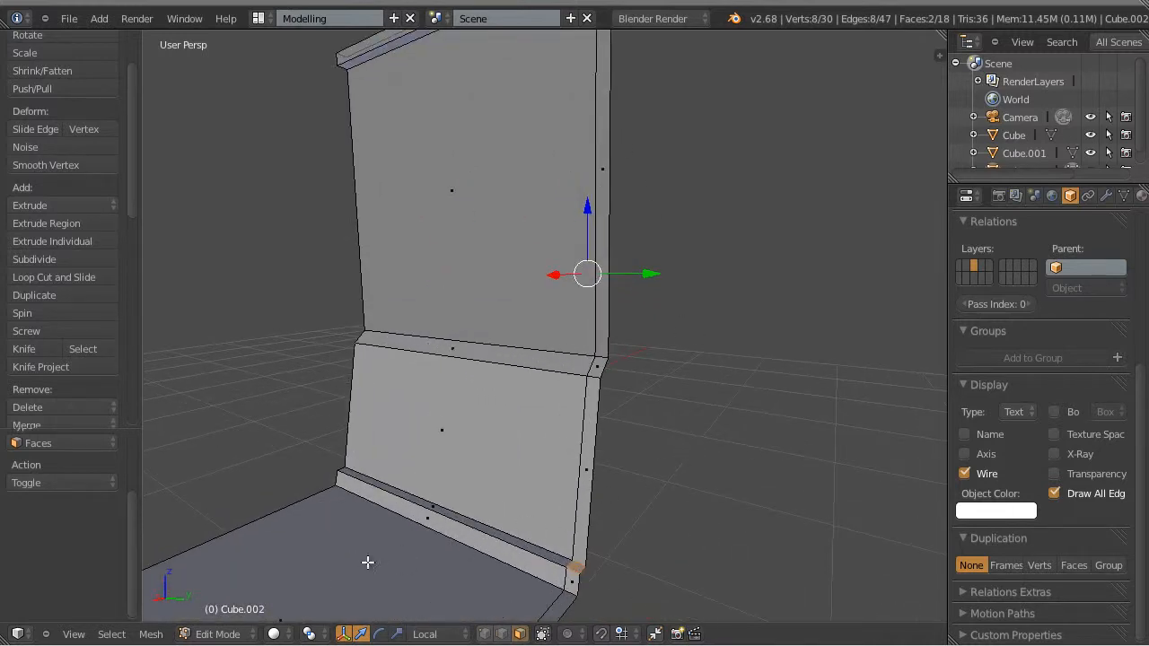
{"action": "left_click", "coordinate": [112, 635]}
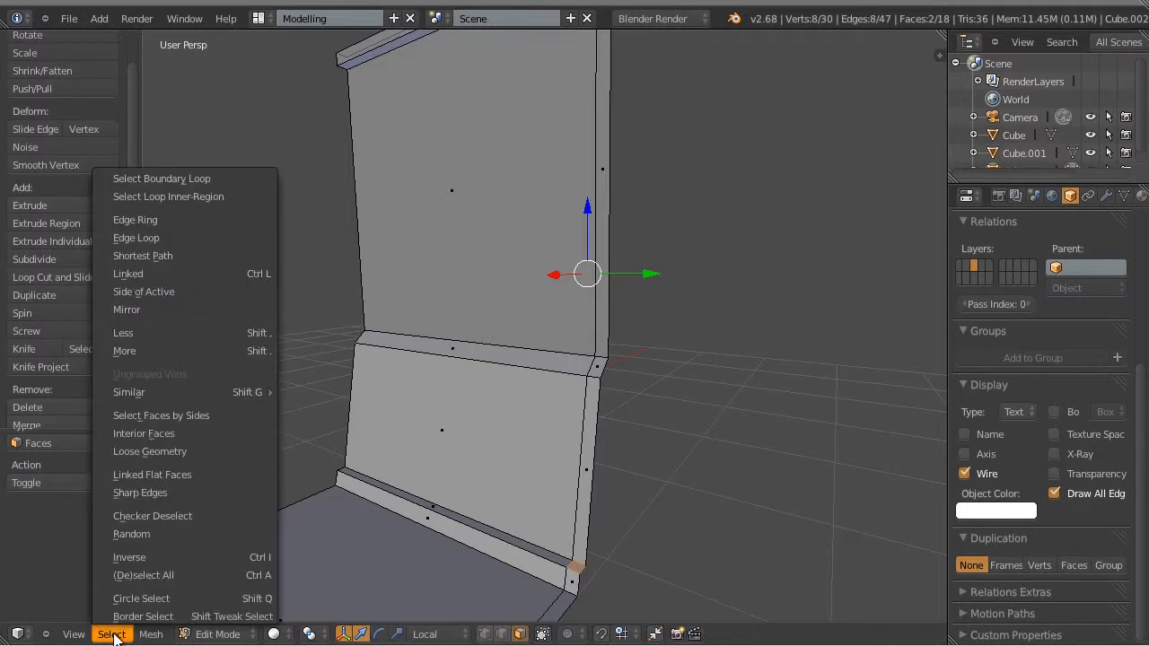
{"action": "left_click", "coordinate": [193, 255]}
{"action": "key", "text": "KP_Decimal"}
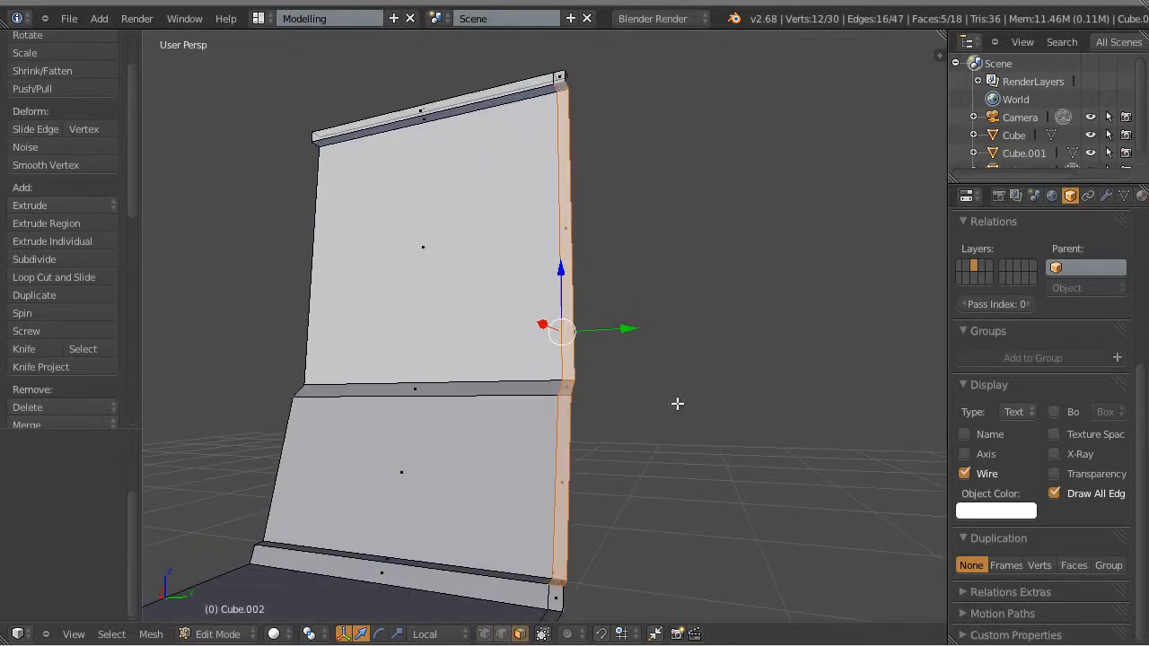
{"action": "key", "text": "x"}
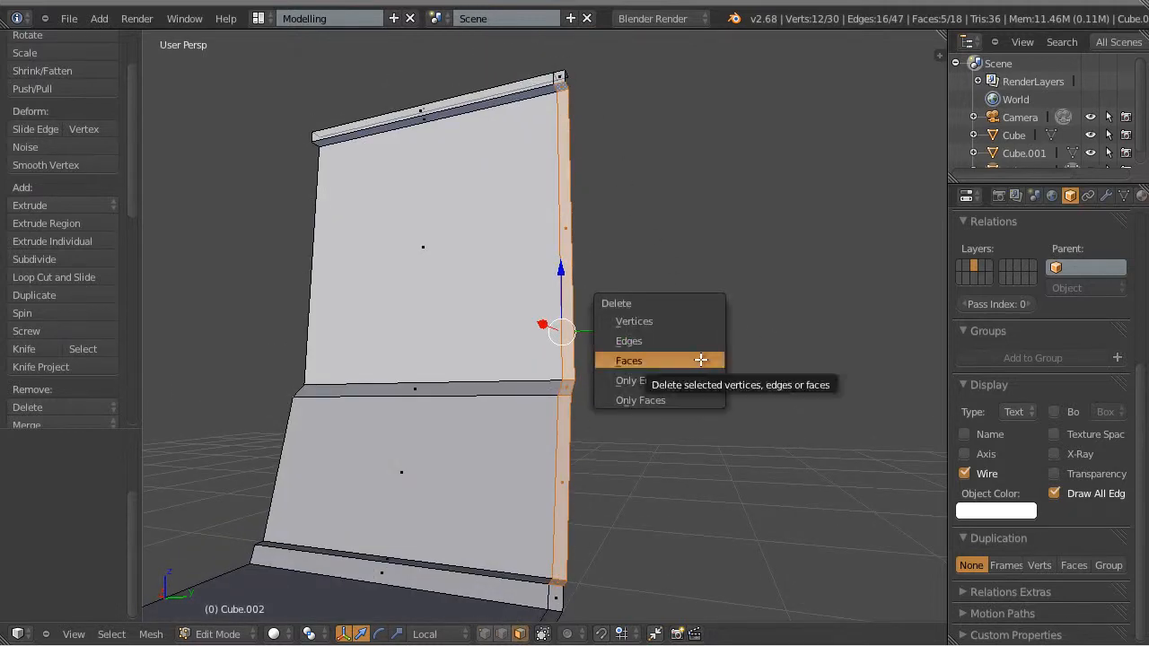
{"action": "left_click", "coordinate": [632, 359]}
In edge selection, create a straight vertical face joining the baseboard's upper front edge to the top trim's lower edge at the open side, then deselect everything
{"action": "middle_click_drag", "start_coordinate": [634, 443], "coordinate": [523, 341]}
{"action": "scroll", "coordinate": [616, 344], "scroll_direction": "up", "scroll_amount": 3}
{"action": "scroll", "coordinate": [557, 259], "scroll_direction": "up", "scroll_amount": 2}
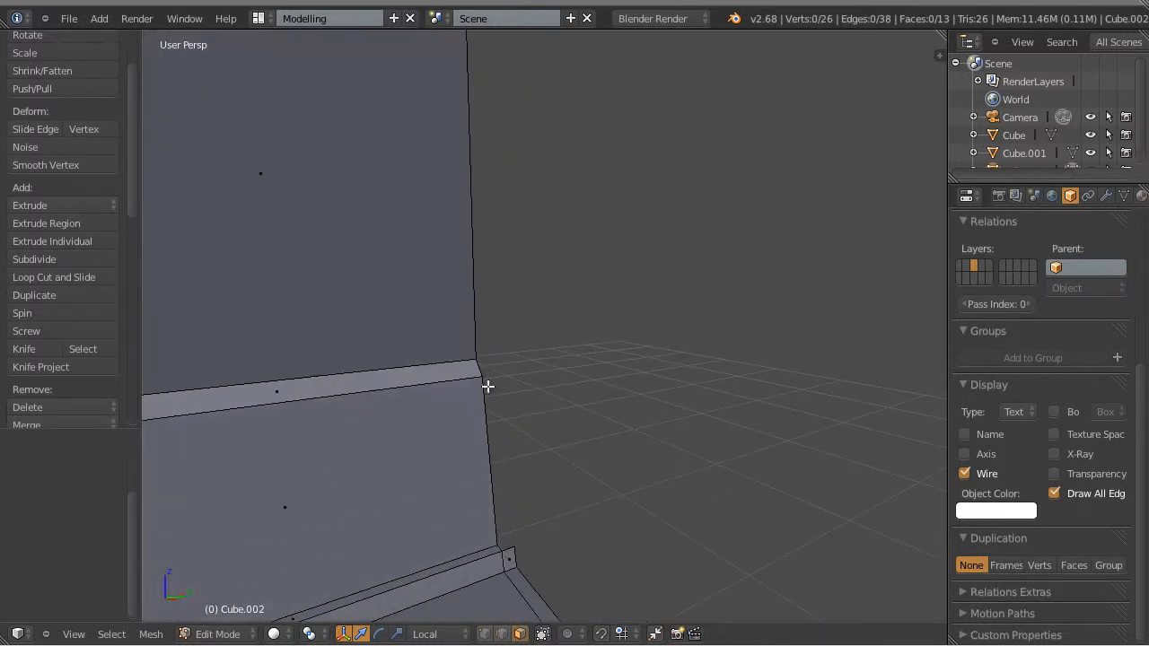
{"action": "scroll", "coordinate": [492, 399], "scroll_direction": "down", "scroll_amount": 1}
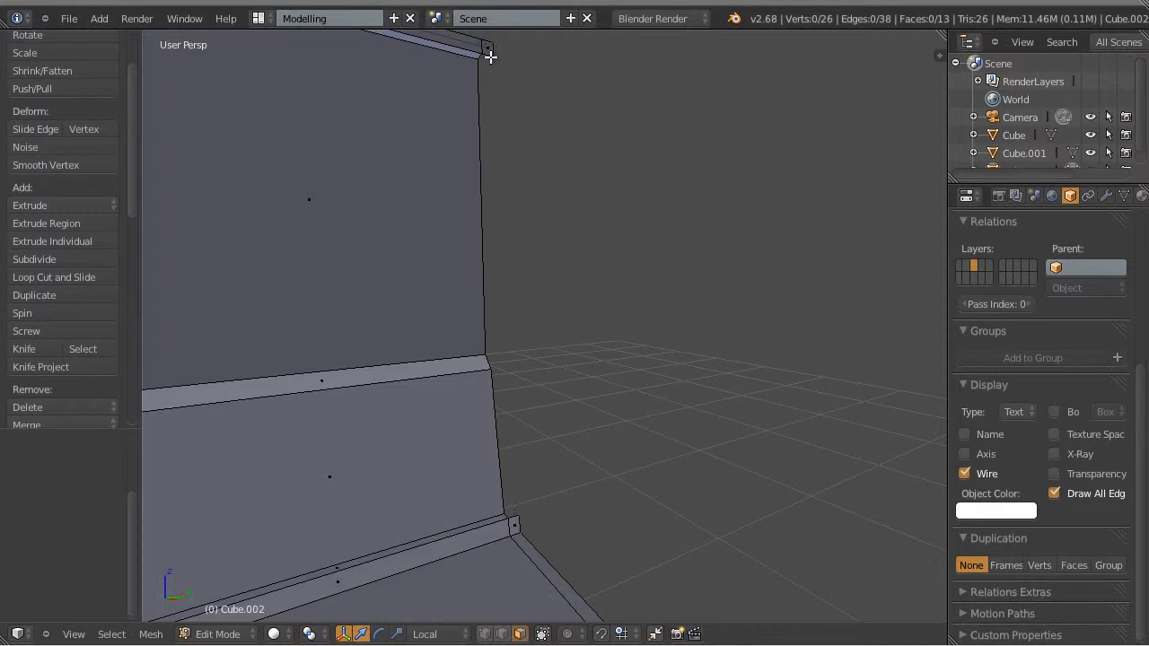
{"action": "key", "text": "ctrl+Tab"}
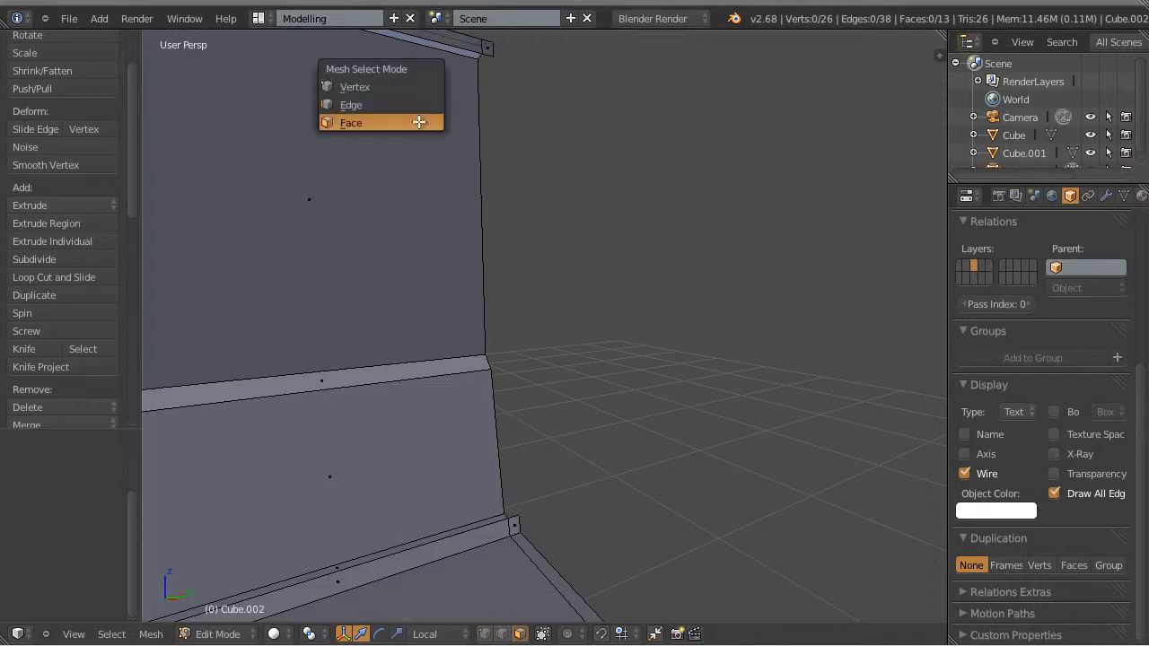
{"action": "left_click", "coordinate": [384, 106]}
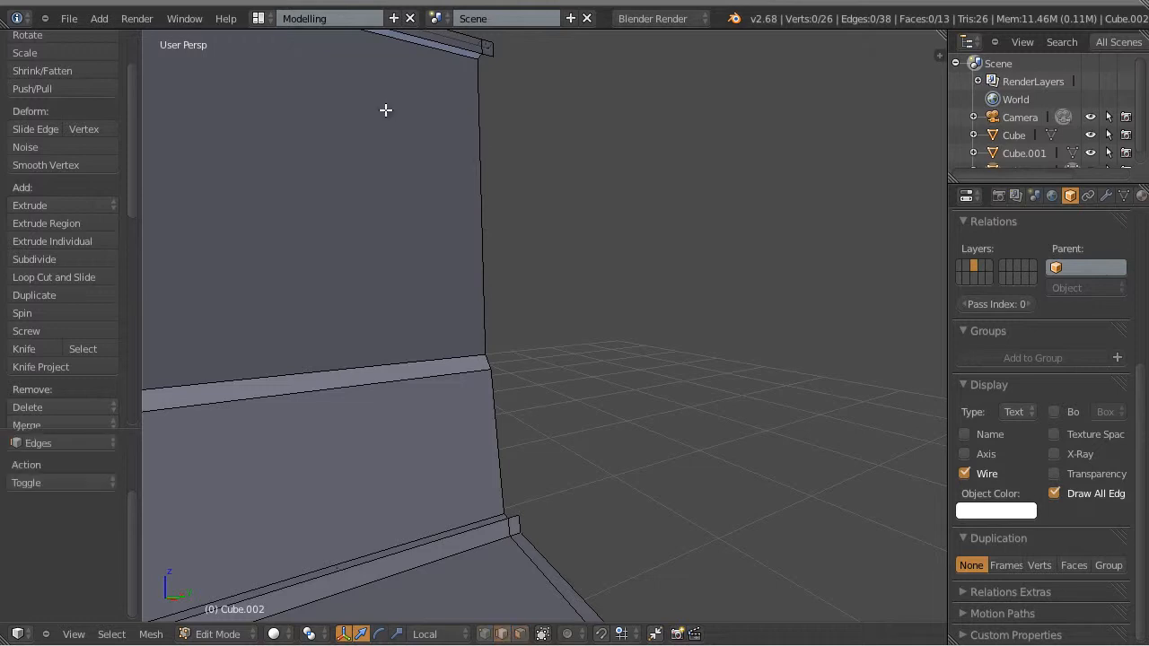
{"action": "right_click", "coordinate": [514, 518]}
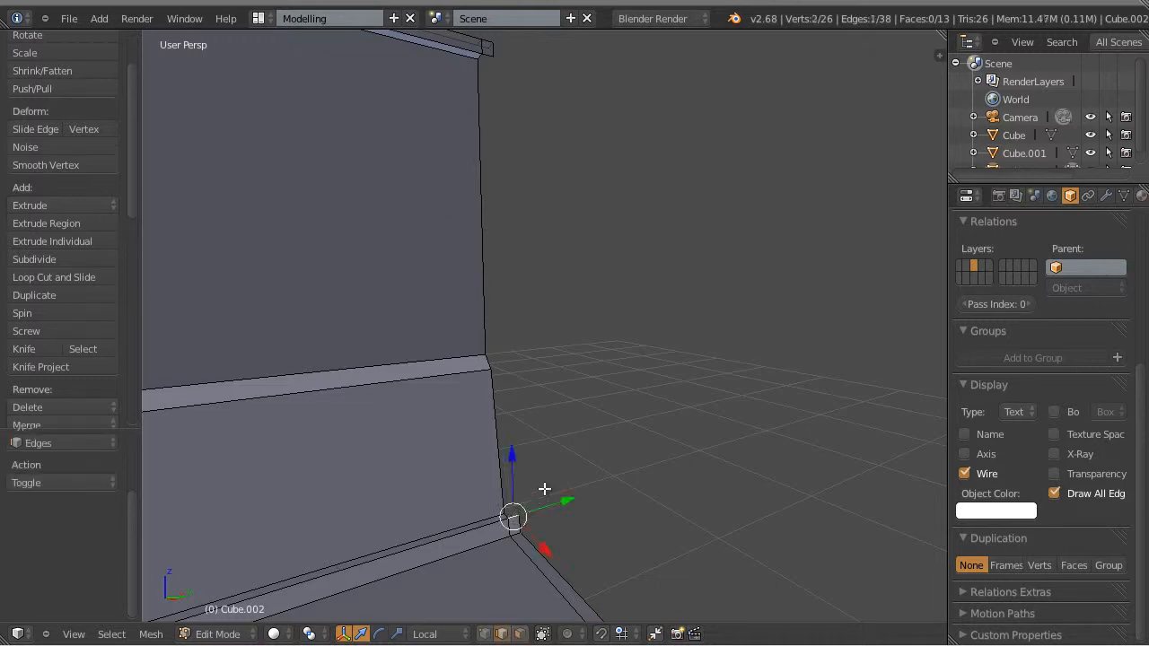
{"action": "right_click", "coordinate": [487, 55], "text": "shift"}
{"action": "key", "text": "KP_Decimal"}
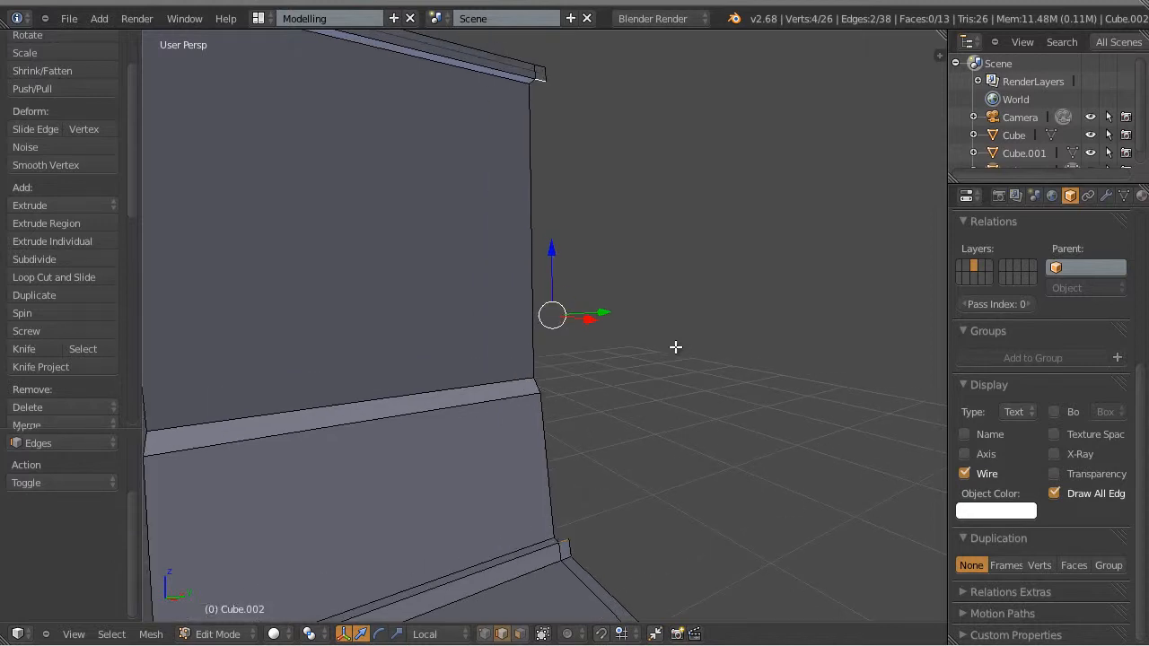
{"action": "left_click", "coordinate": [152, 635]}
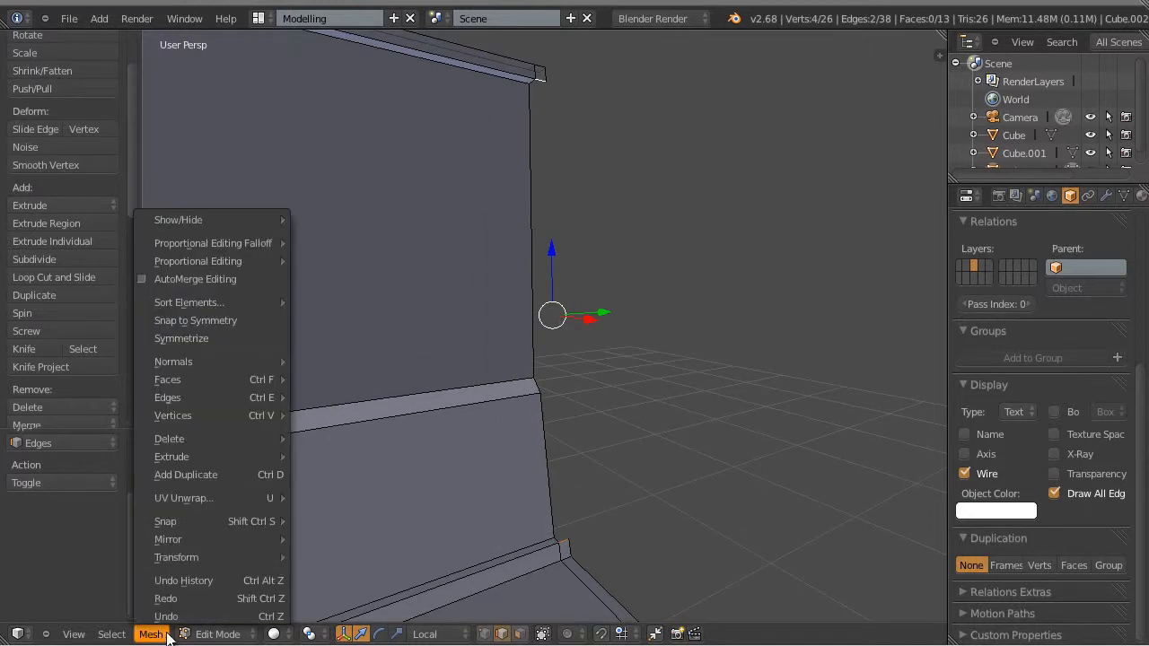
{"action": "mouse_move", "coordinate": [187, 398]}
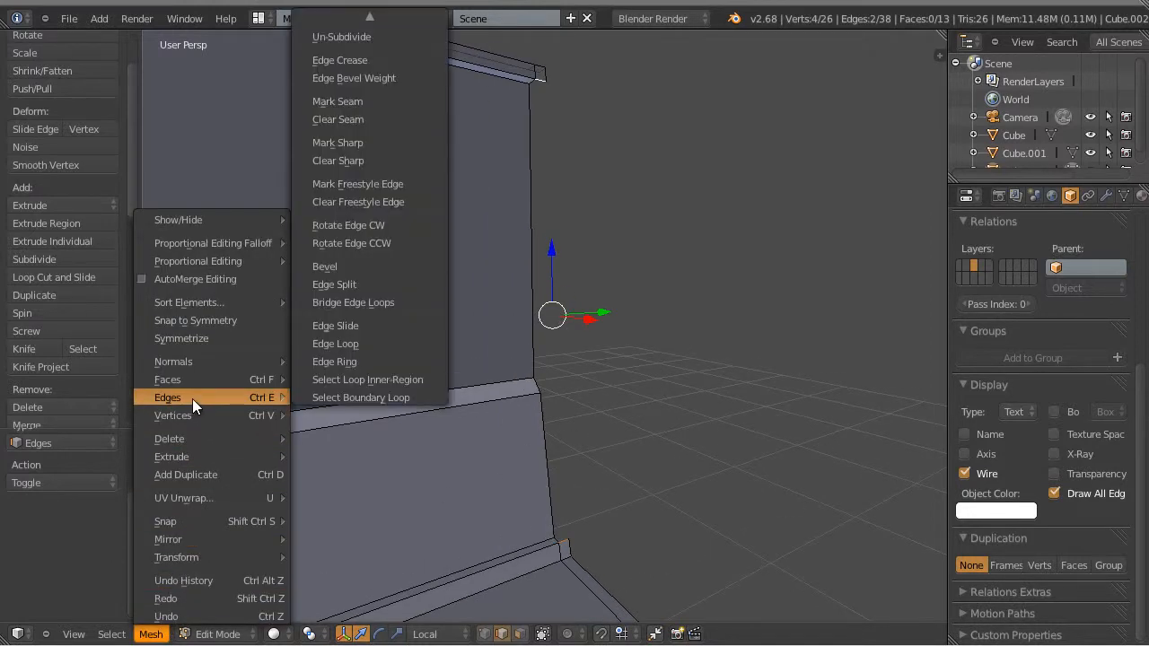
{"action": "mouse_move", "coordinate": [358, 13]}
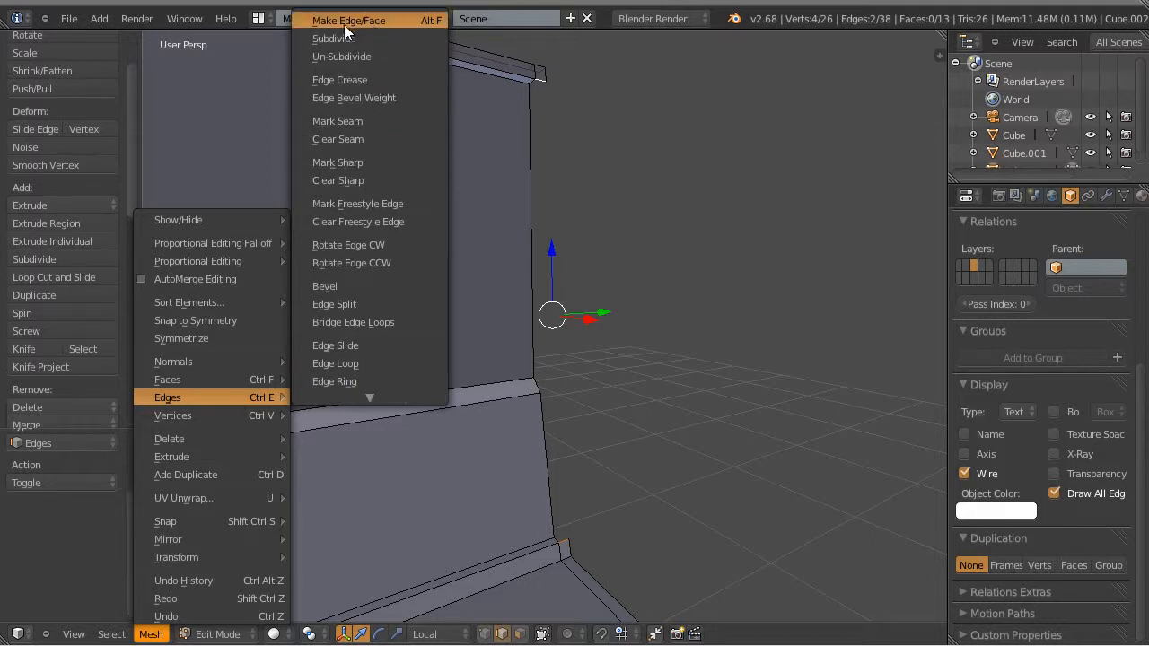
{"action": "left_click", "coordinate": [384, 20]}
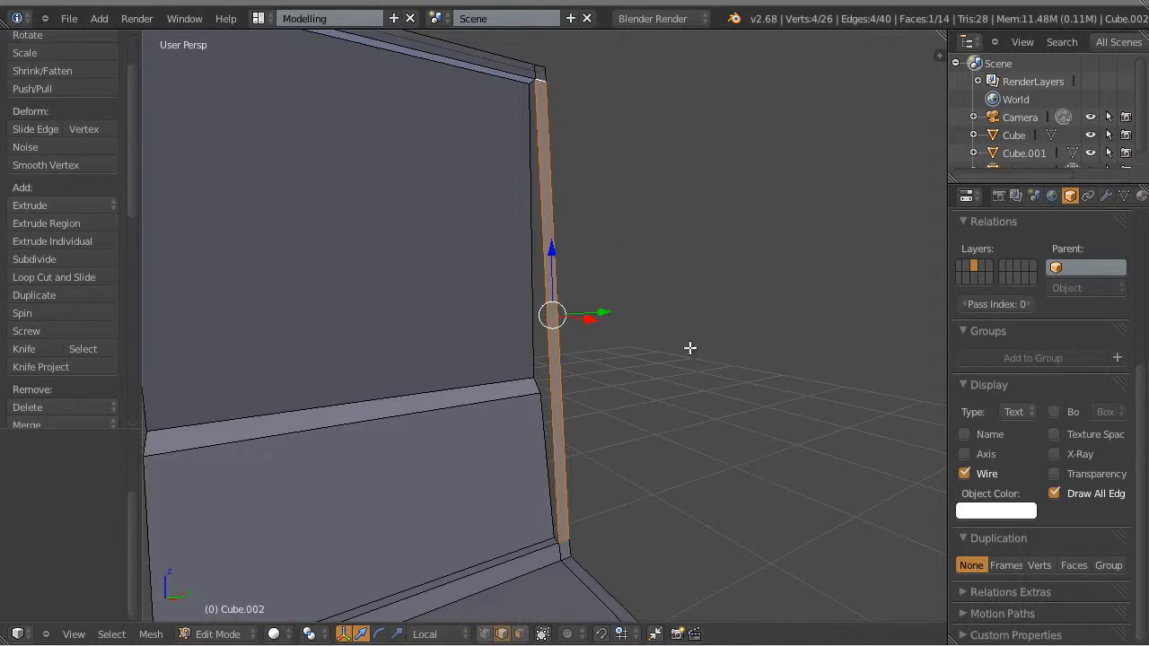
{"action": "key", "text": "a"}
Select the six edges bounding the gap between the wall's side profile and the new vertical strip, fill it with faces, and clear the selection
{"action": "middle_click_drag", "start_coordinate": [692, 346], "coordinate": [611, 382]}
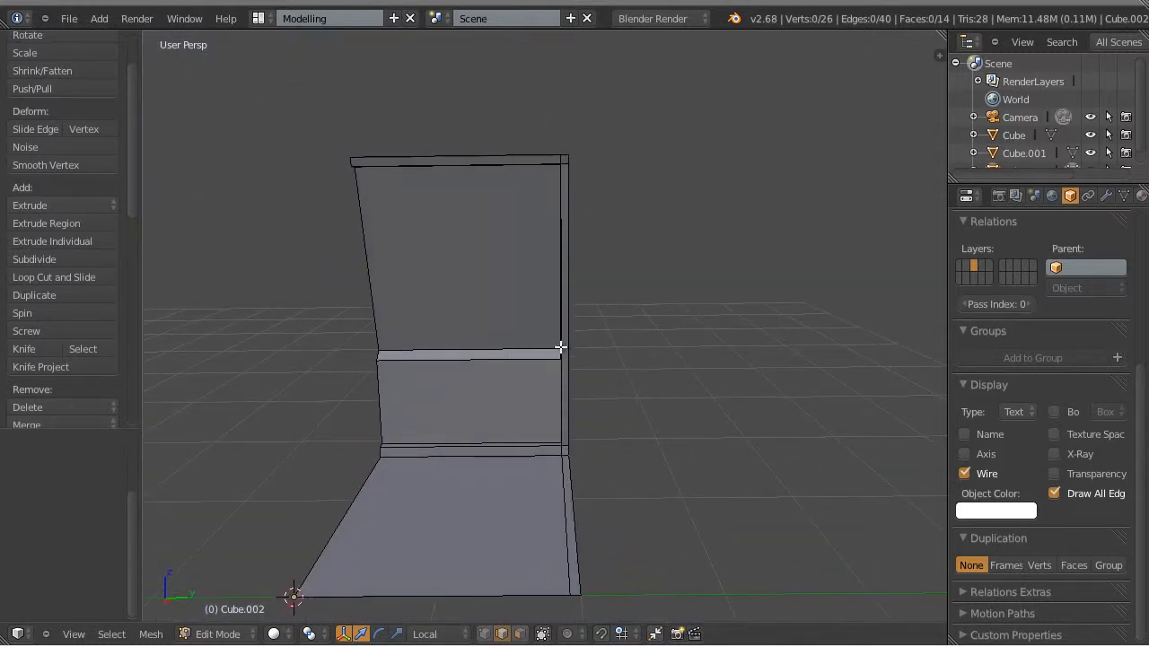
{"action": "middle_click_drag", "start_coordinate": [501, 426], "coordinate": [667, 362]}
{"action": "scroll", "coordinate": [637, 440], "scroll_direction": "up", "scroll_amount": 4}
{"action": "scroll", "coordinate": [640, 444], "scroll_direction": "down", "scroll_amount": 2}
{"action": "scroll", "coordinate": [667, 361], "scroll_direction": "up", "scroll_amount": 1}
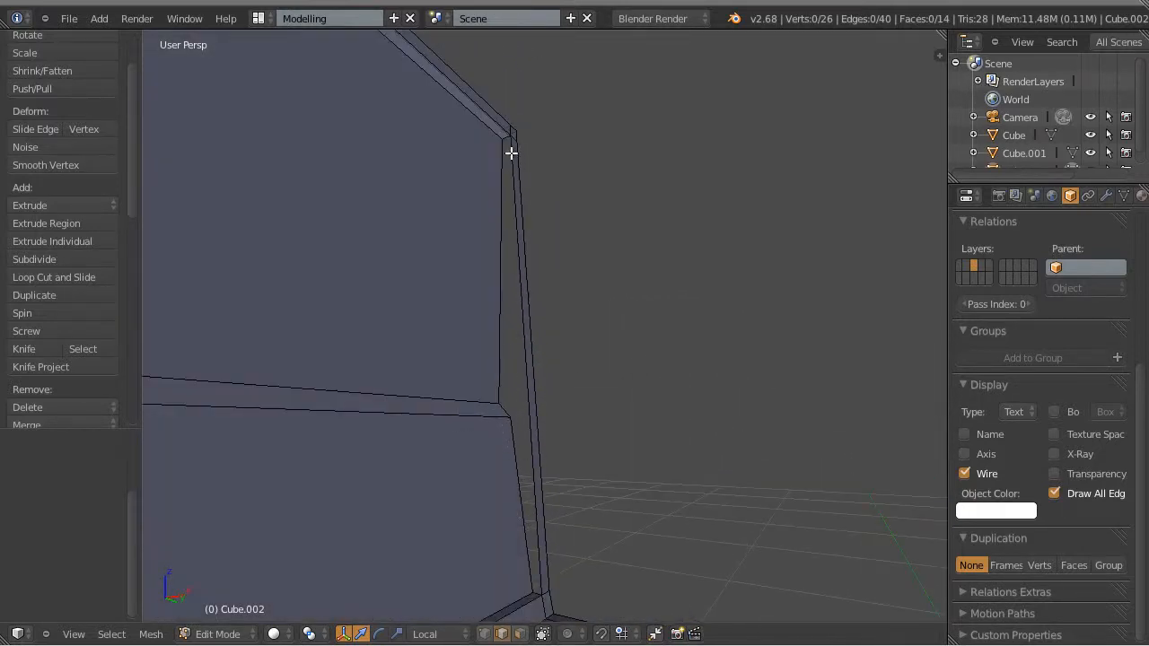
{"action": "key", "text": "ctrl+Tab"}
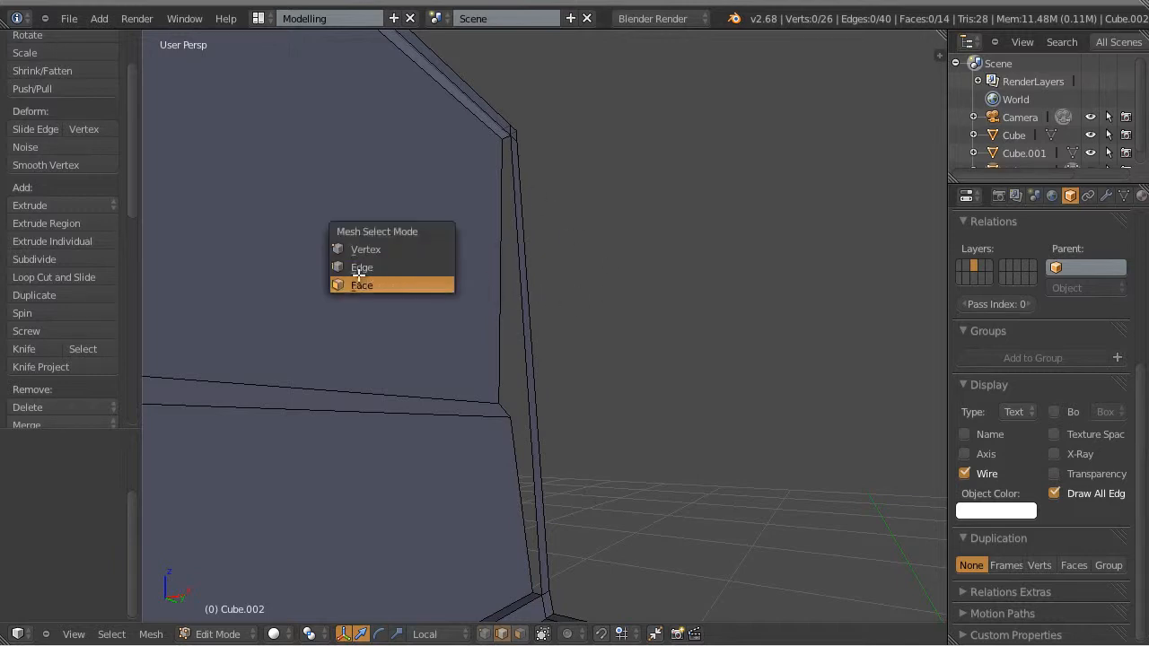
{"action": "left_click", "coordinate": [373, 282]}
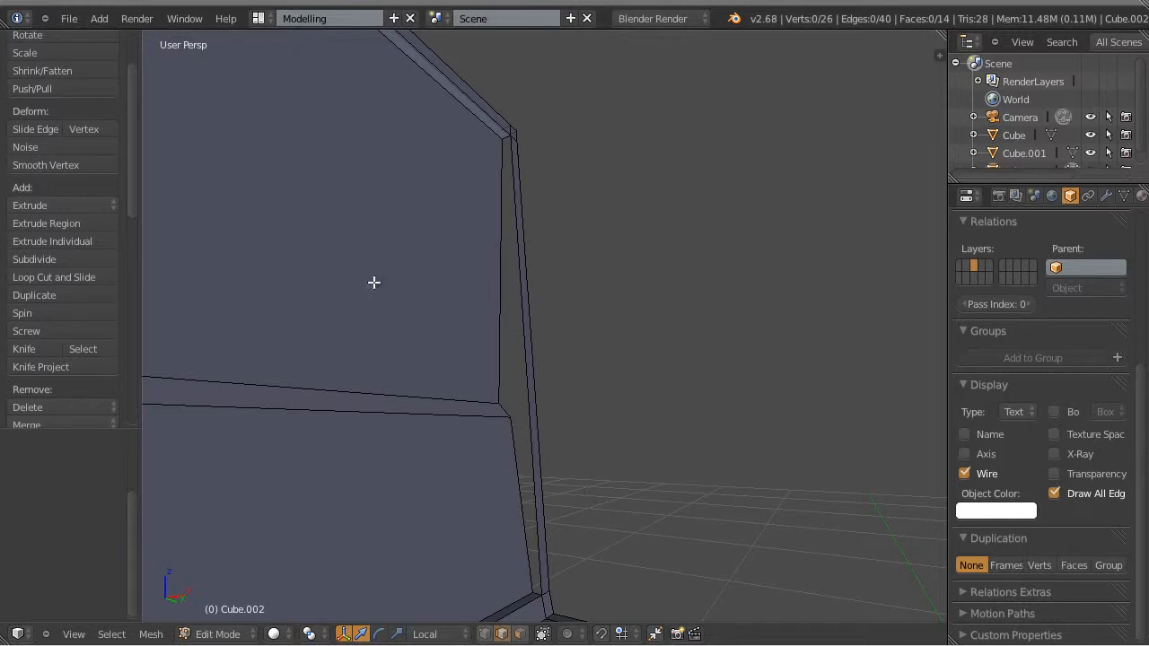
{"action": "right_click", "coordinate": [522, 482]}
{"action": "middle_click_drag", "start_coordinate": [547, 587], "coordinate": [543, 511]}
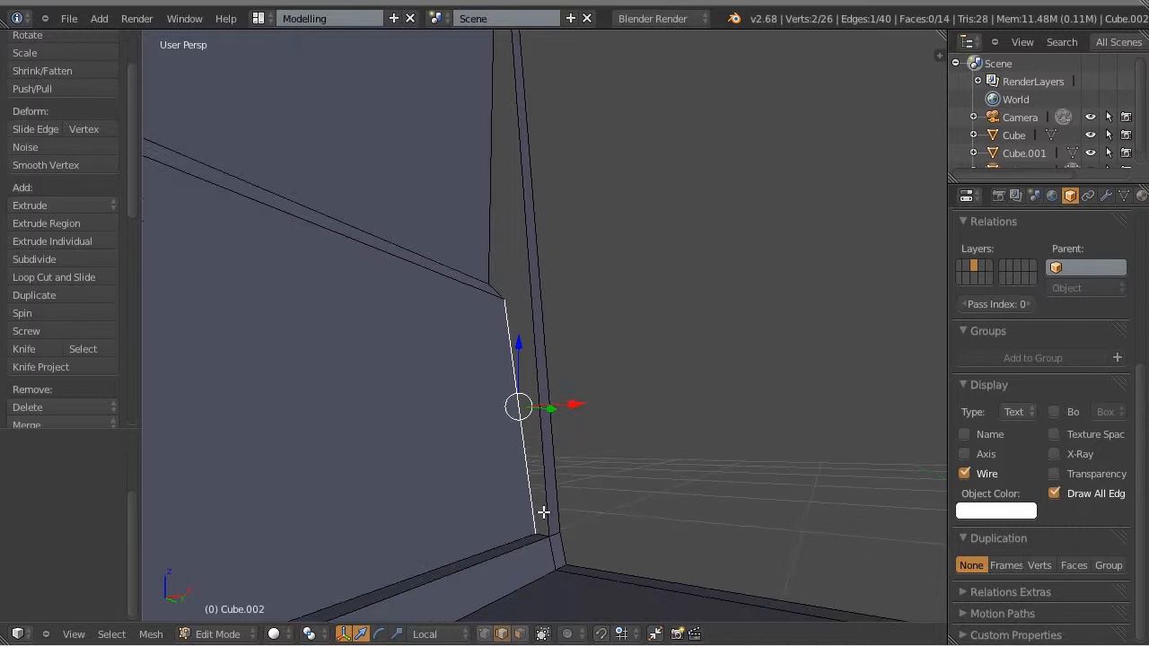
{"action": "right_click", "coordinate": [544, 505], "text": "shift"}
{"action": "right_click", "coordinate": [532, 307], "text": "shift"}
{"action": "middle_click_drag", "start_coordinate": [658, 254], "coordinate": [552, 432]}
{"action": "right_click", "coordinate": [521, 429], "text": "shift"}
{"action": "right_click", "coordinate": [521, 387], "text": "shift"}
{"action": "middle_click_drag", "start_coordinate": [521, 387], "coordinate": [692, 420]}
{"action": "right_click", "coordinate": [563, 168], "text": "shift"}
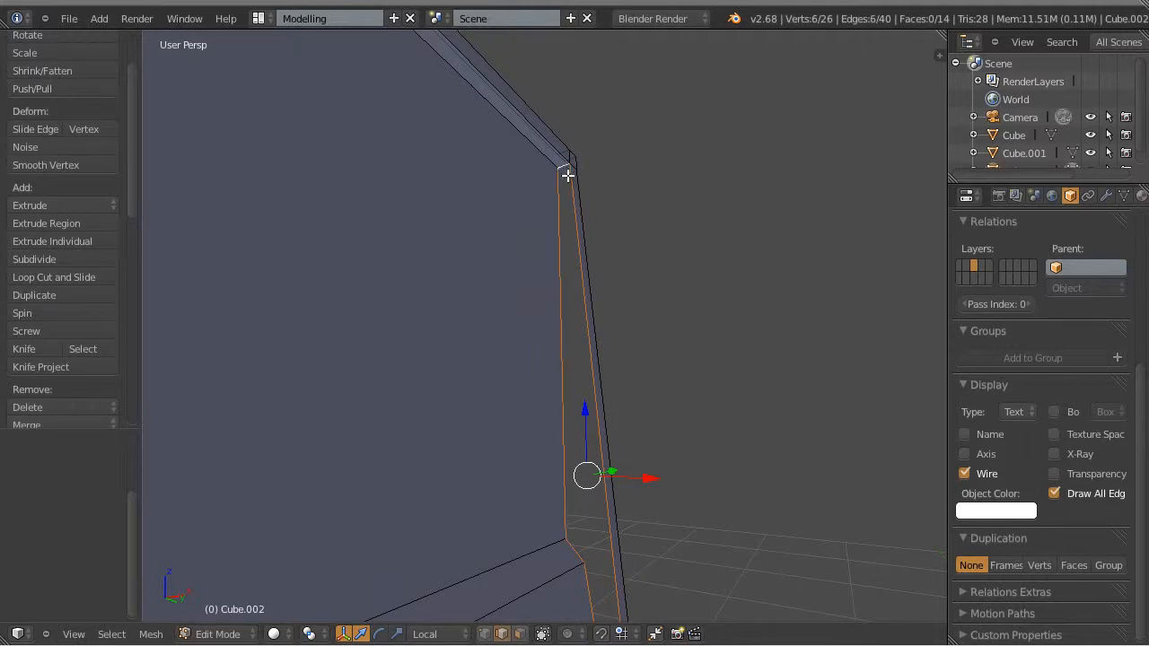
{"action": "middle_click_drag", "start_coordinate": [707, 329], "coordinate": [225, 611]}
{"action": "left_click", "coordinate": [151, 633]}
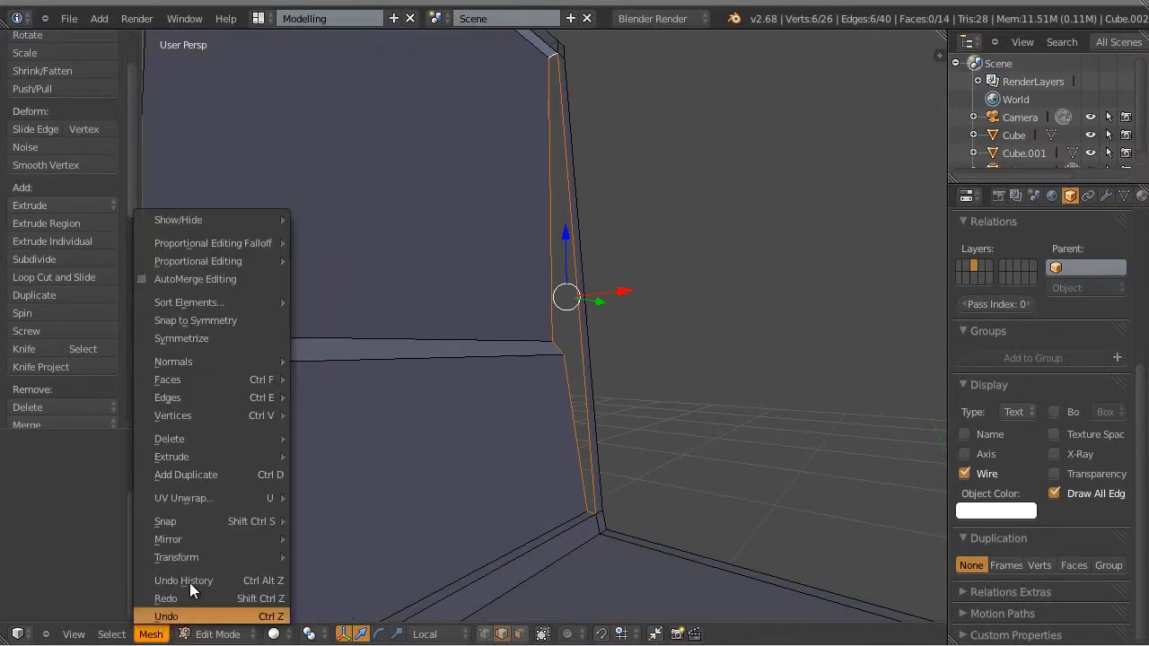
{"action": "mouse_move", "coordinate": [192, 380]}
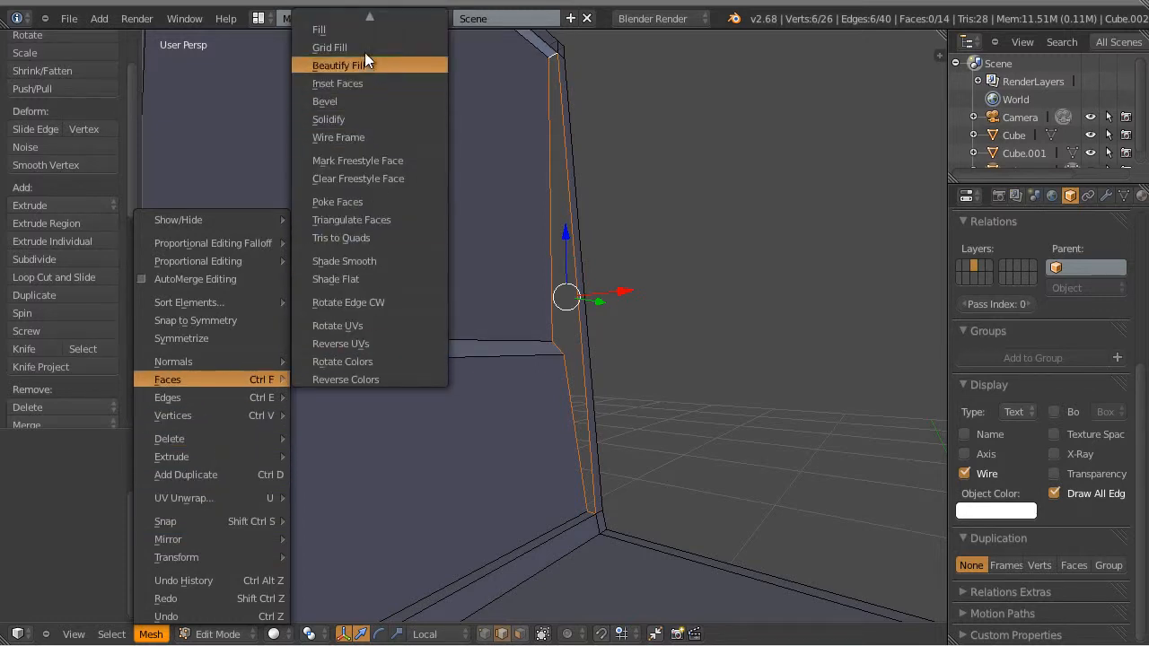
{"action": "left_click", "coordinate": [342, 31]}
{"action": "key", "text": "a"}
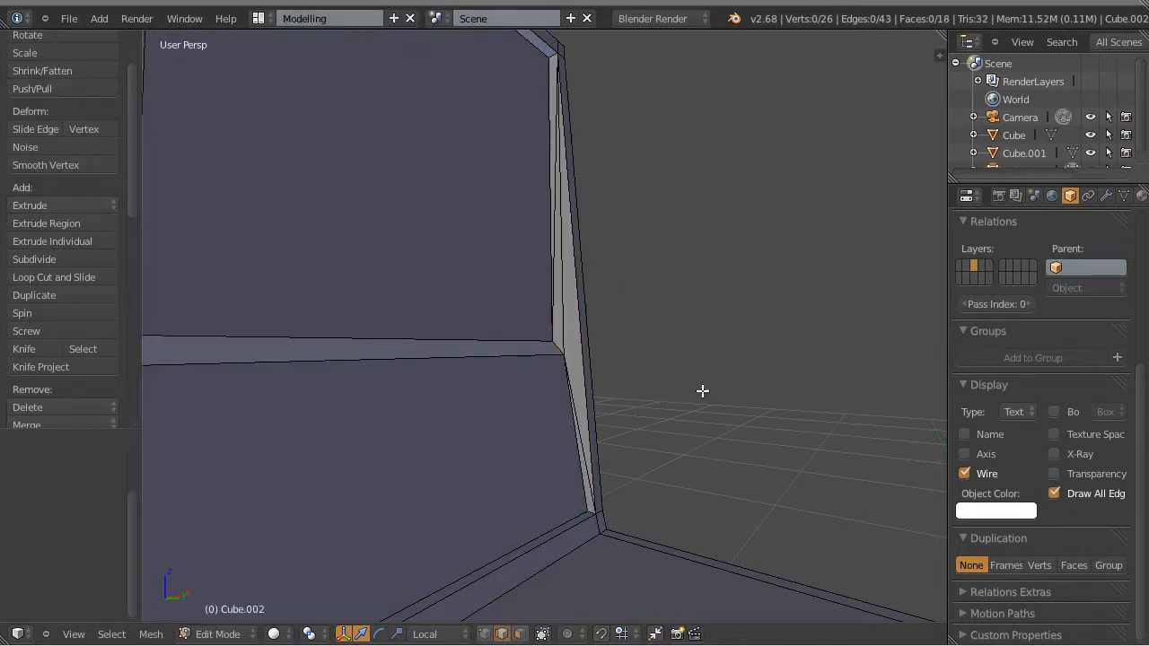
Dissolve the long diagonal edge nearest the wall in the upper part of the filled side gap
{"action": "scroll", "coordinate": [704, 396], "scroll_direction": "up", "scroll_amount": 3}
{"action": "middle_click_drag", "start_coordinate": [680, 385], "coordinate": [587, 462]}
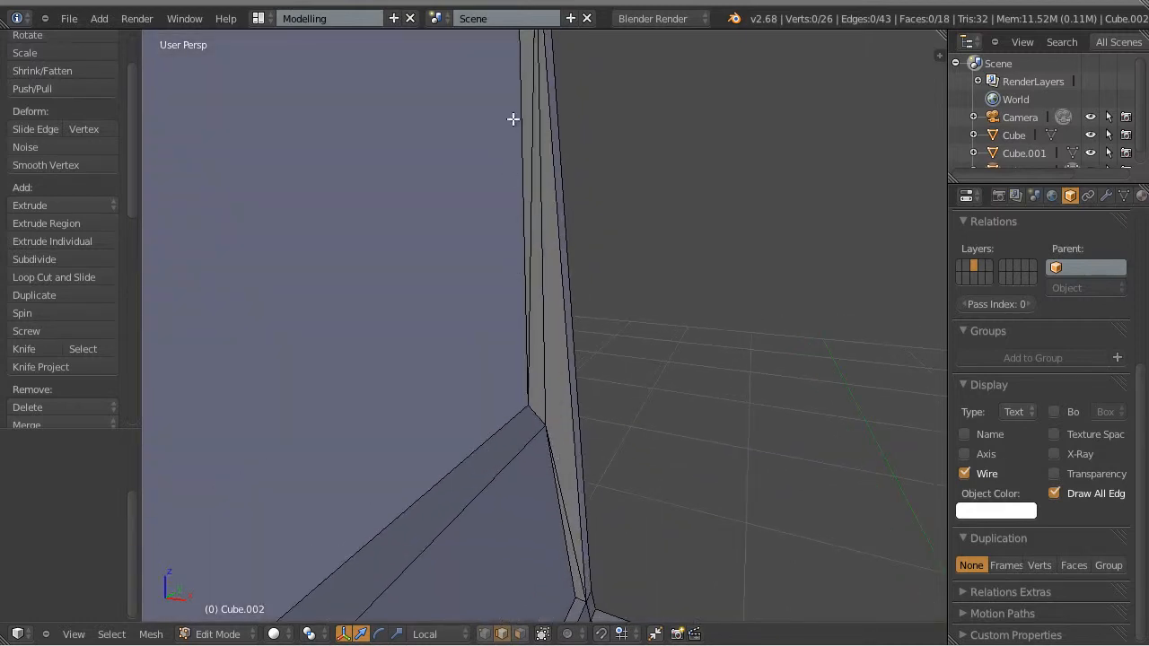
{"action": "middle_click_drag", "start_coordinate": [632, 399], "coordinate": [629, 343]}
{"action": "middle_click_drag", "start_coordinate": [664, 257], "coordinate": [542, 167]}
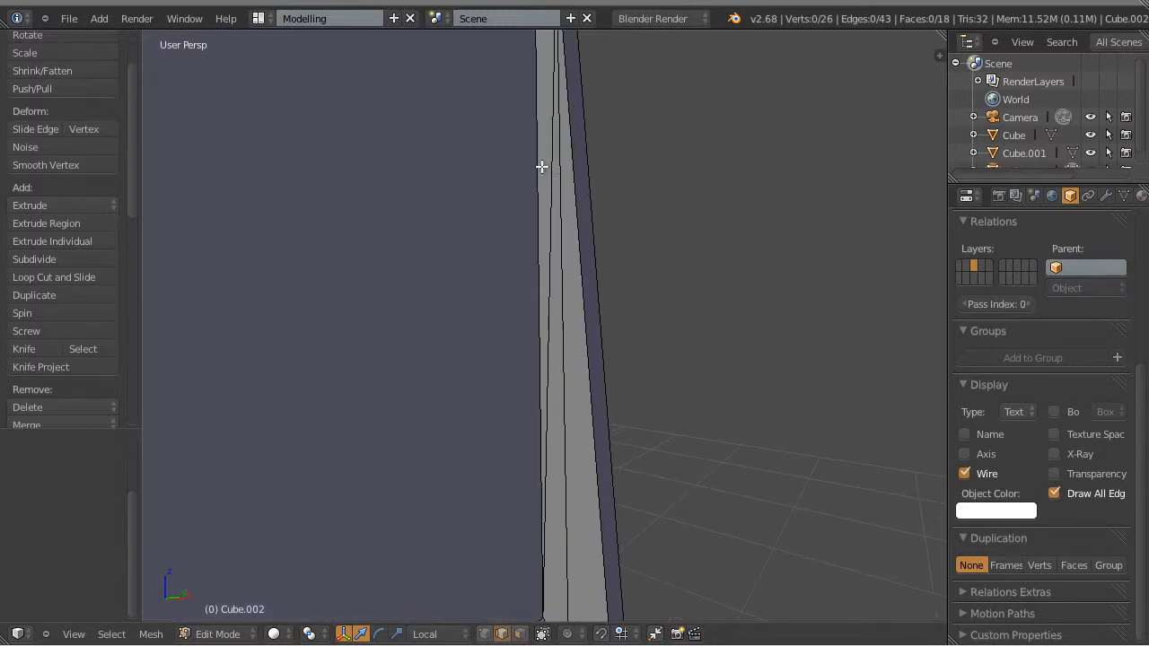
{"action": "key", "text": "ctrl+Tab"}
{"action": "left_click", "coordinate": [521, 170]}
{"action": "right_click", "coordinate": [547, 167]}
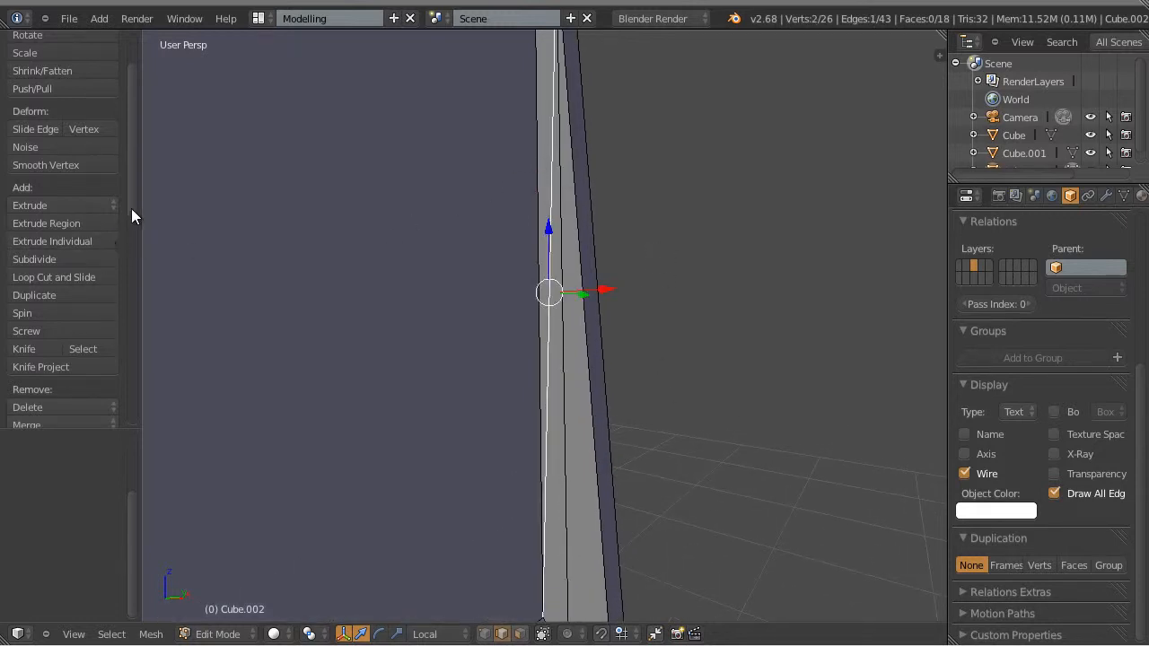
{"action": "left_click_drag", "start_coordinate": [131, 209], "coordinate": [131, 295]}
{"action": "left_click", "coordinate": [51, 148]}
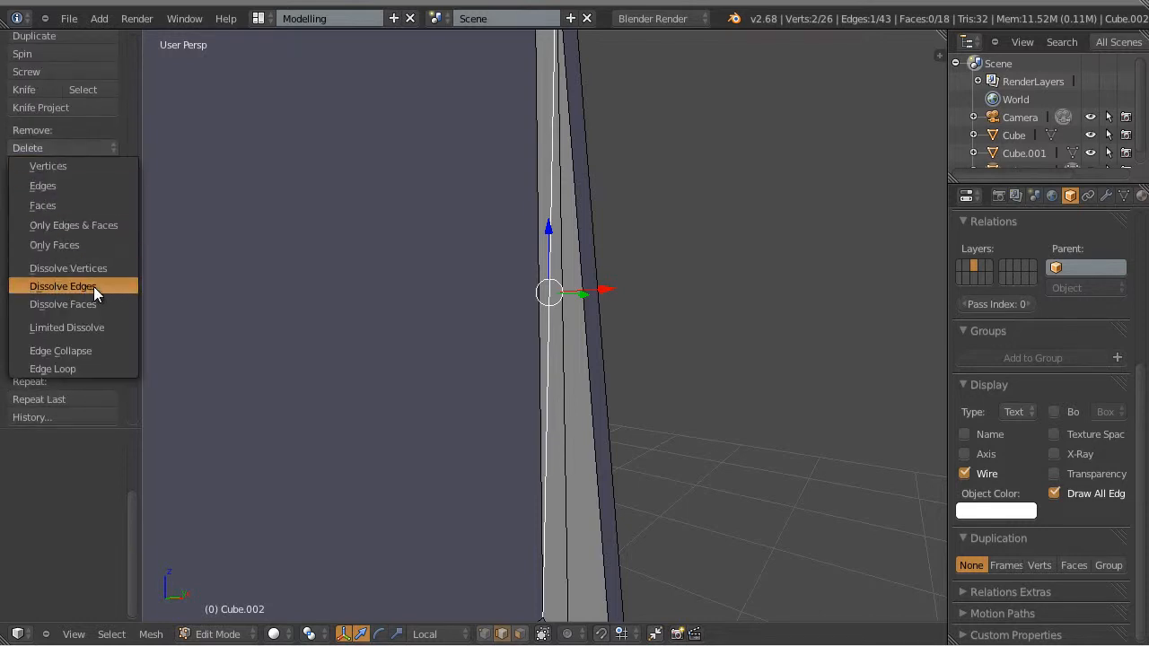
{"action": "left_click", "coordinate": [93, 287]}
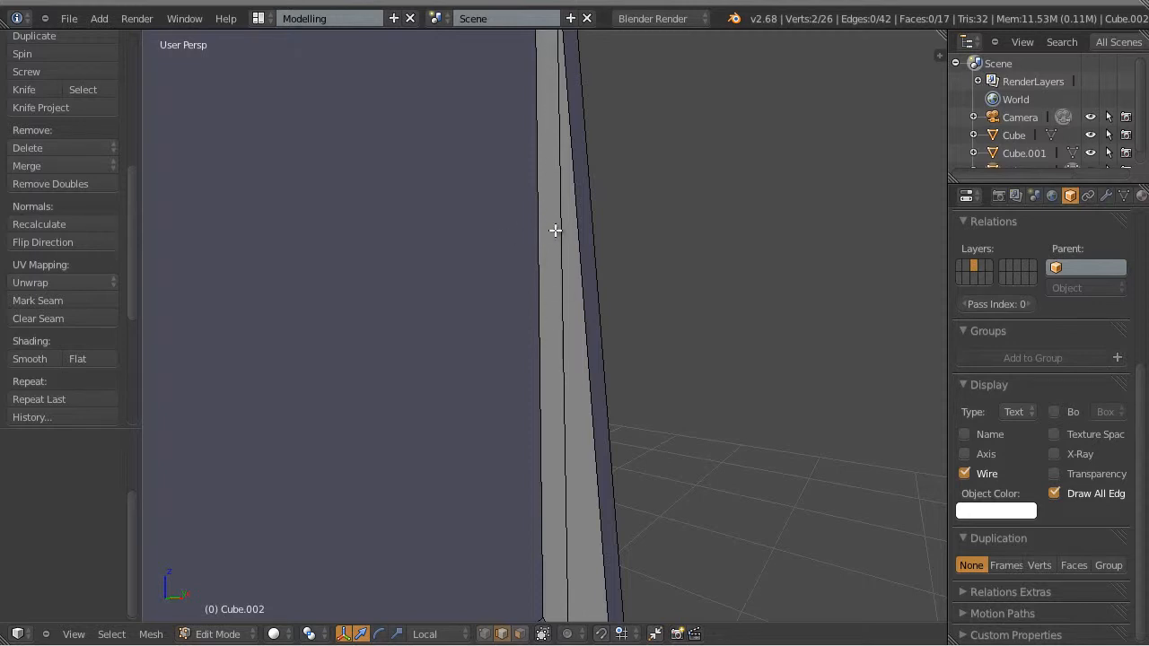
In vertex selection, select the whole wall module mesh, remove its doubles, deselect everything and return to Object Mode
{"action": "scroll", "coordinate": [560, 311], "scroll_direction": "down", "scroll_amount": 6}
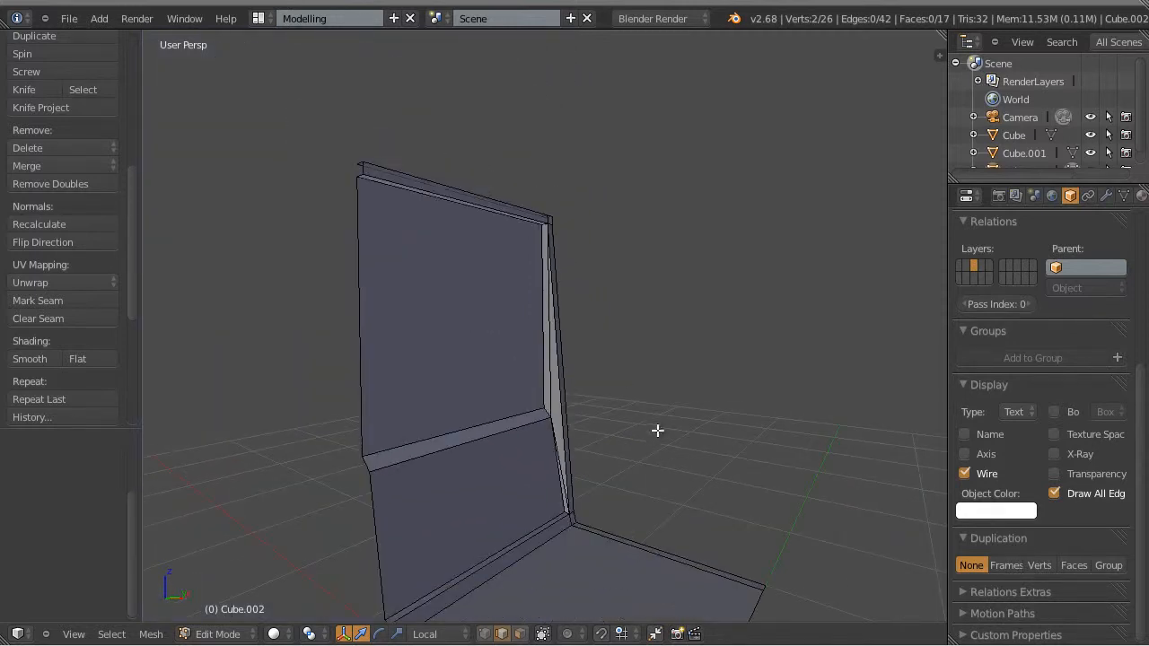
{"action": "middle_click_drag", "start_coordinate": [657, 431], "coordinate": [689, 350]}
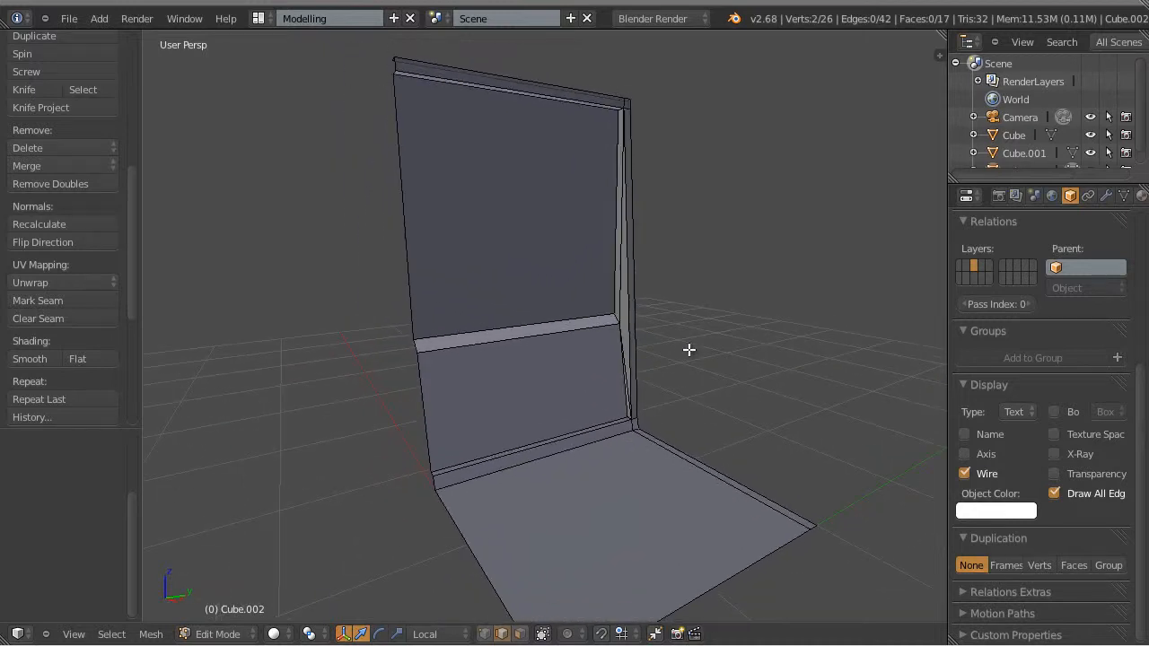
{"action": "scroll", "coordinate": [659, 344], "scroll_direction": "up", "scroll_amount": 1}
{"action": "scroll", "coordinate": [583, 279], "scroll_direction": "down", "scroll_amount": 2}
{"action": "scroll", "coordinate": [662, 377], "scroll_direction": "up", "scroll_amount": 2}
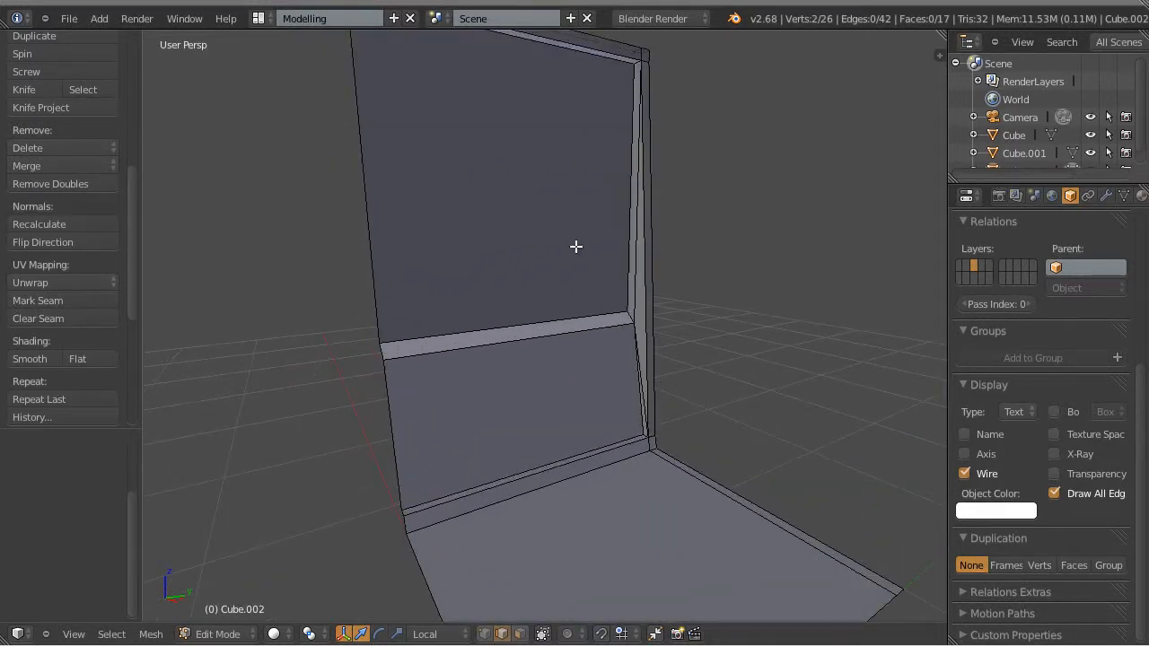
{"action": "scroll", "coordinate": [573, 250], "scroll_direction": "down", "scroll_amount": 2}
{"action": "key", "text": "ctrl+Tab"}
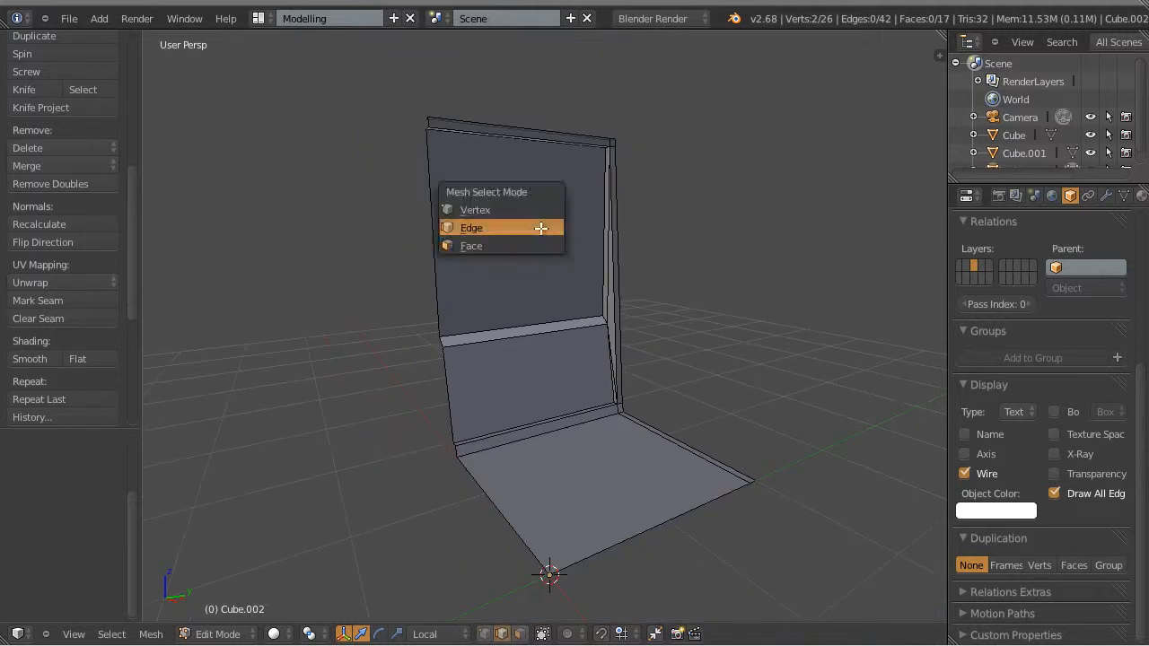
{"action": "left_click", "coordinate": [485, 208]}
{"action": "key", "text": "a"}
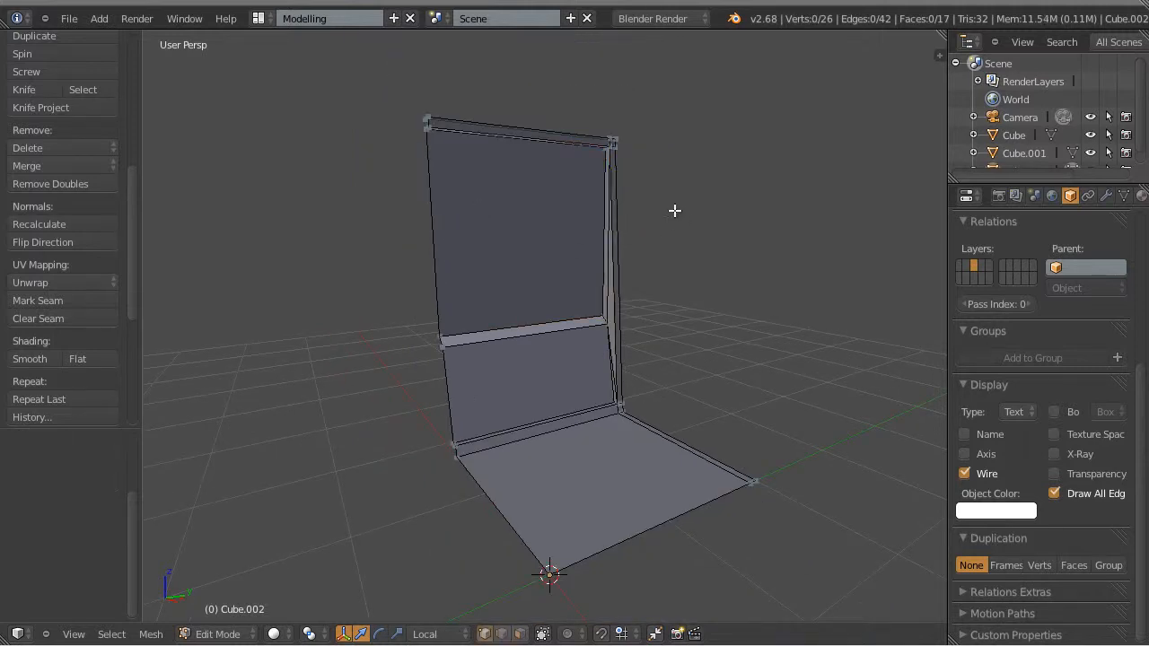
{"action": "key", "text": "a"}
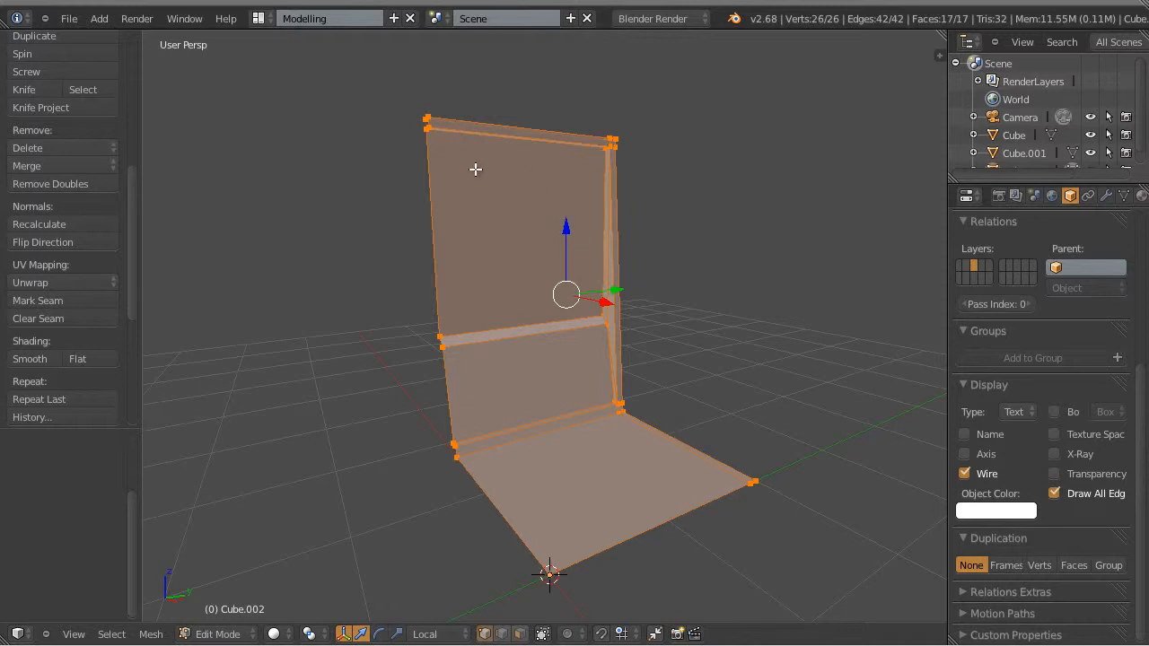
{"action": "key", "text": "w"}
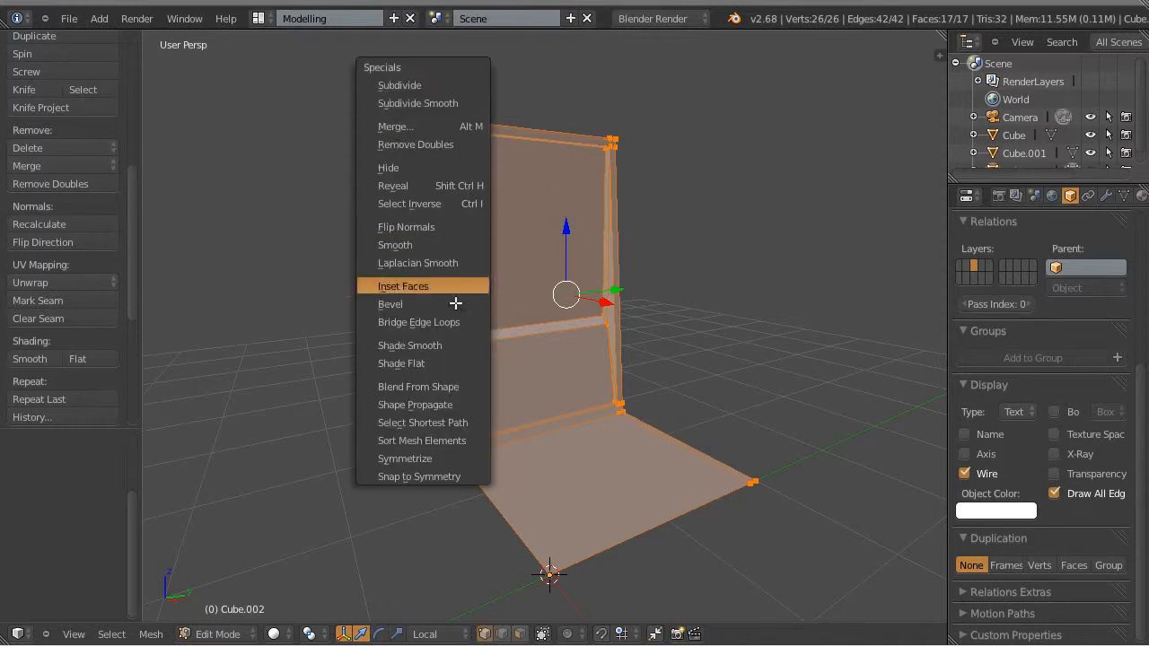
{"action": "left_click", "coordinate": [450, 144]}
{"action": "key", "text": "a"}
{"action": "middle_click_drag", "start_coordinate": [763, 397], "coordinate": [790, 451]}
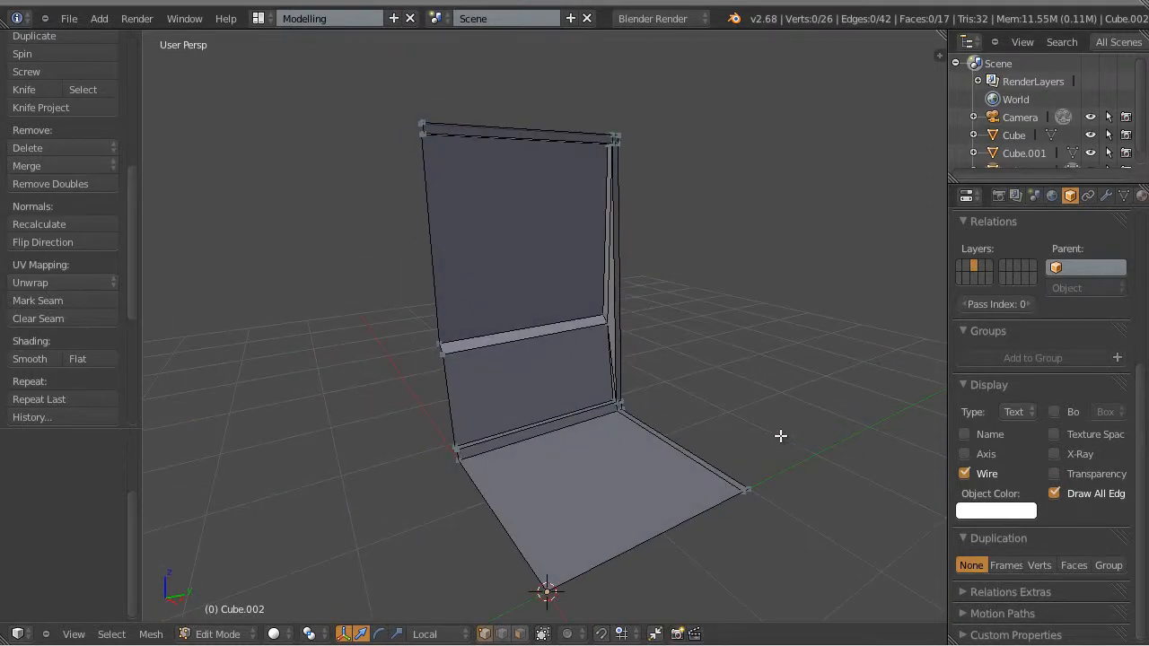
{"action": "key", "text": "Tab"}
In face selection, extrude the small corner face at the top trim's open end by about 0.027 along its normal and deselect it
{"action": "scroll", "coordinate": [755, 411], "scroll_direction": "up", "scroll_amount": 5}
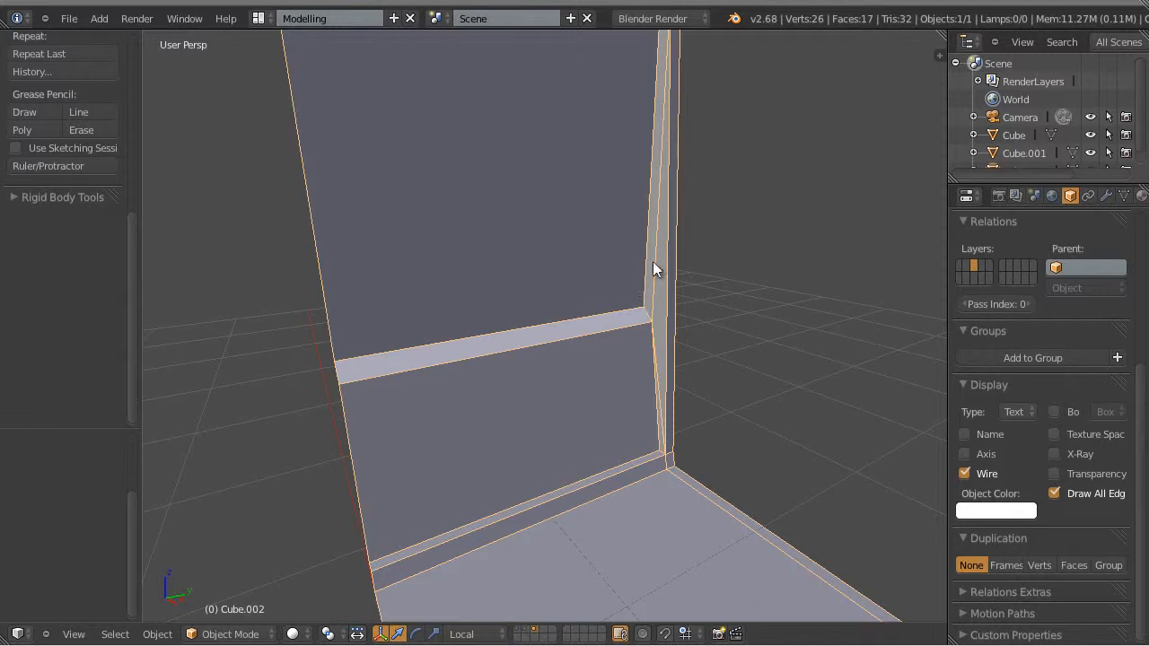
{"action": "scroll", "coordinate": [725, 373], "scroll_direction": "down", "scroll_amount": 3}
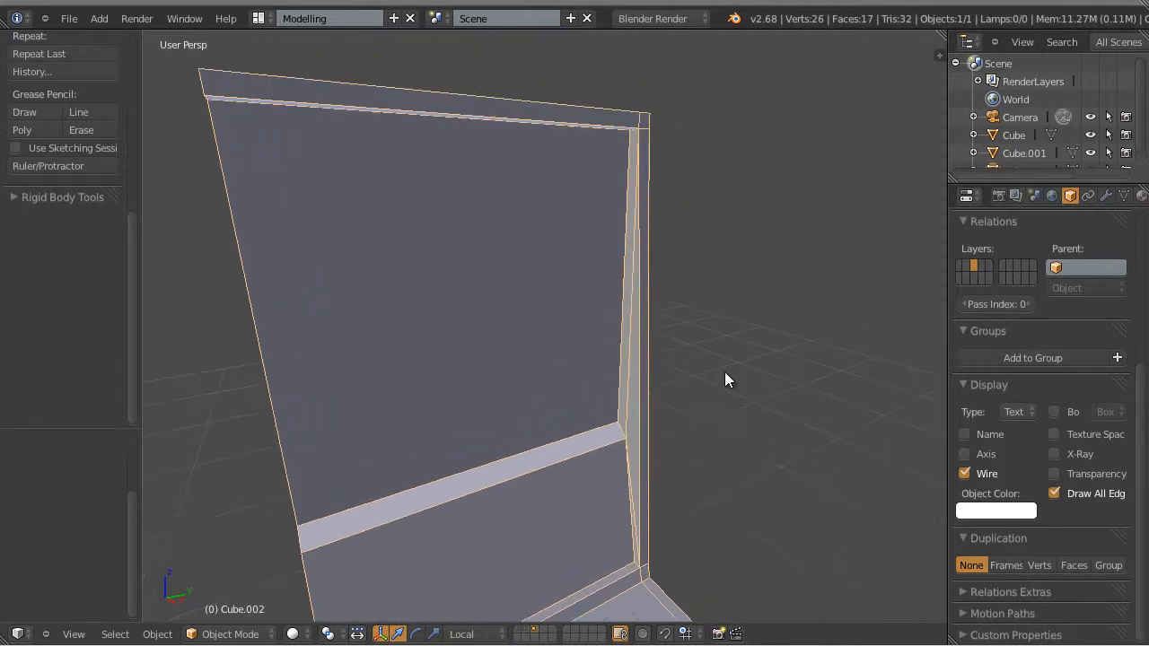
{"action": "scroll", "coordinate": [686, 317], "scroll_direction": "up", "scroll_amount": 5}
{"action": "middle_click_drag", "start_coordinate": [733, 245], "coordinate": [710, 325]}
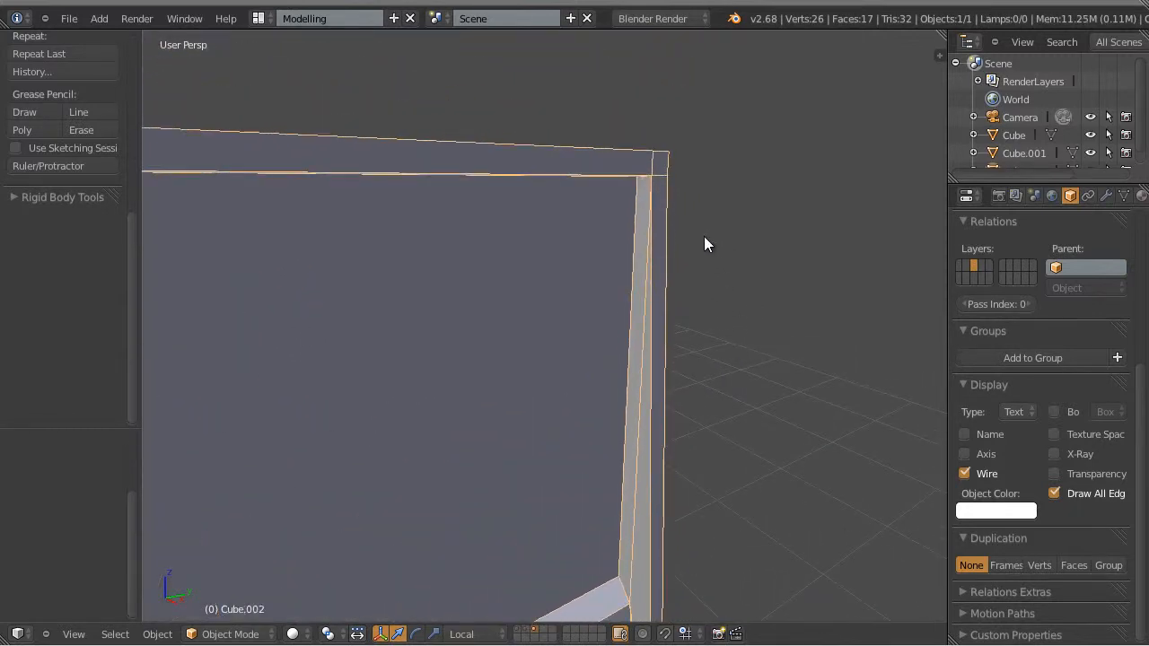
{"action": "middle_click_drag", "start_coordinate": [677, 199], "coordinate": [647, 208]}
{"action": "key", "text": "Tab"}
{"action": "key", "text": "ctrl+Tab"}
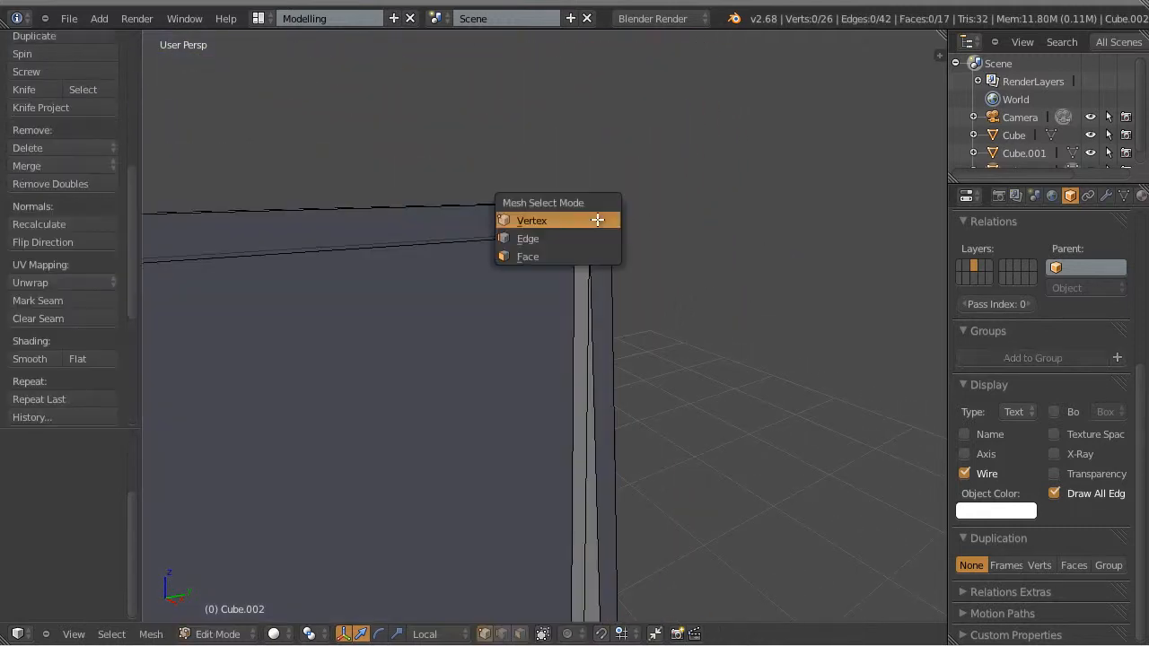
{"action": "left_click", "coordinate": [550, 256]}
{"action": "right_click", "coordinate": [599, 227]}
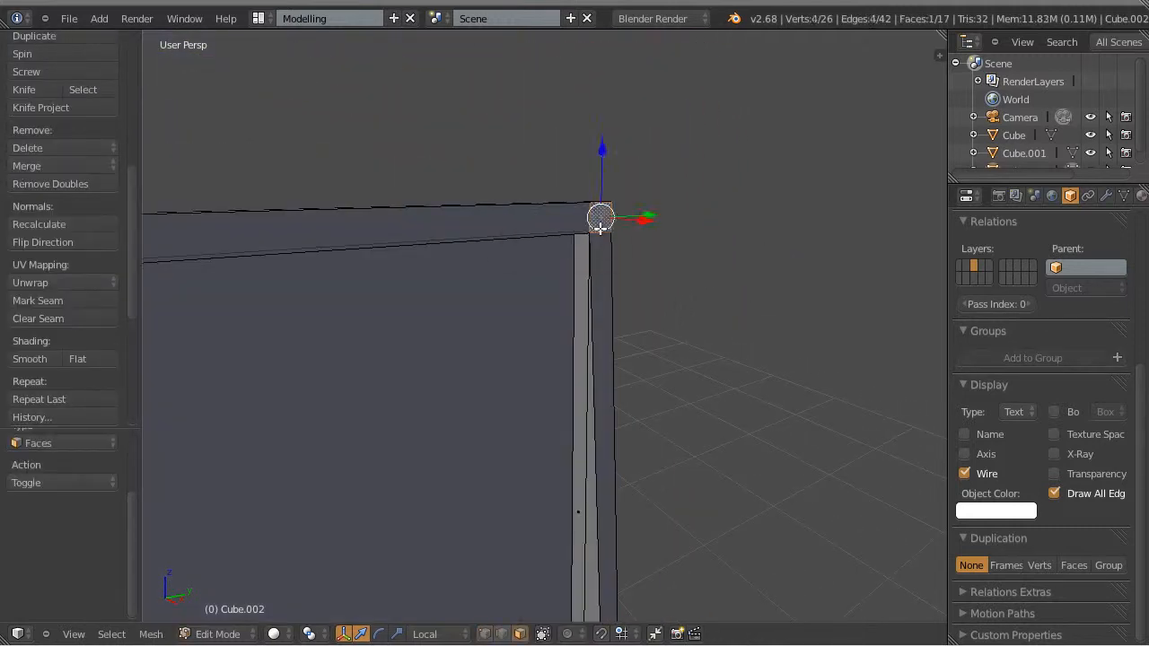
{"action": "key", "text": "e"}
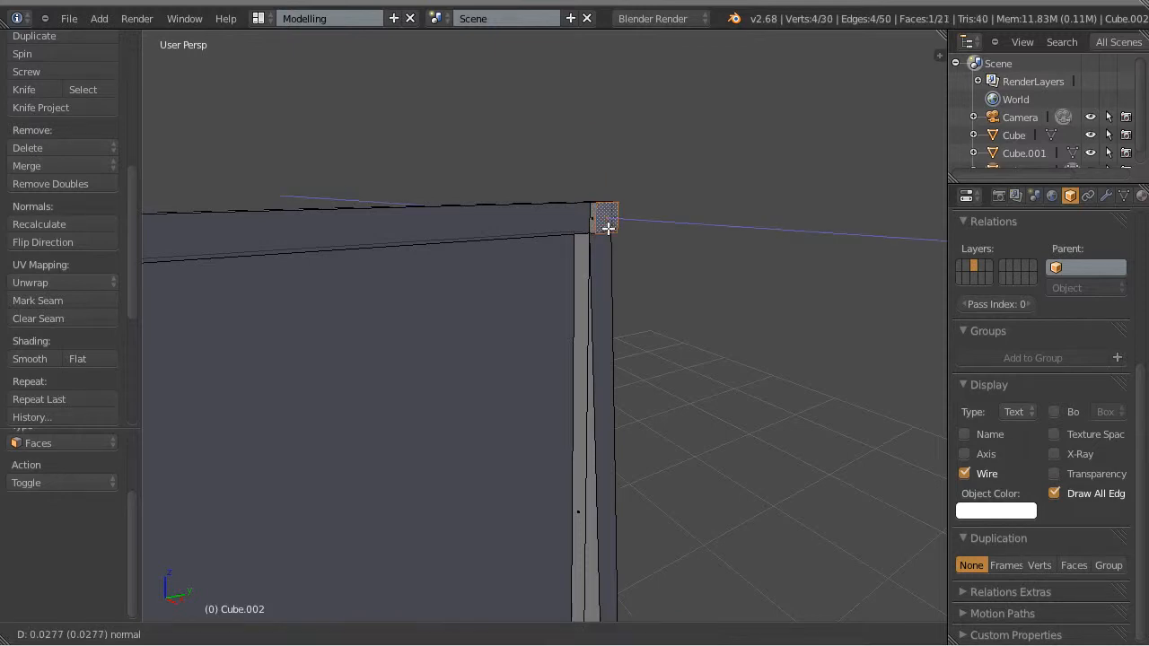
{"action": "left_click", "coordinate": [606, 227]}
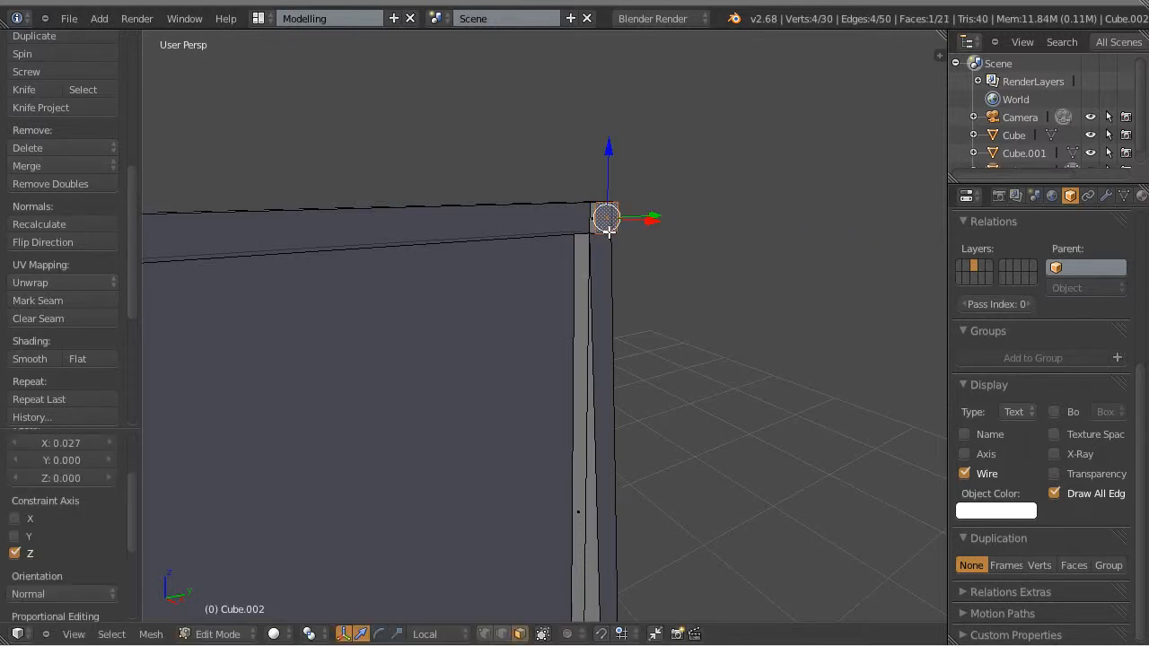
{"action": "key", "text": "a"}
Delete the narrow outer side face of the extruded corner block at the top trim and return to Object Mode
{"action": "middle_click_drag", "start_coordinate": [703, 354], "coordinate": [634, 426]}
{"action": "scroll", "coordinate": [634, 428], "scroll_direction": "up", "scroll_amount": 3}
{"action": "scroll", "coordinate": [774, 279], "scroll_direction": "down", "scroll_amount": 3}
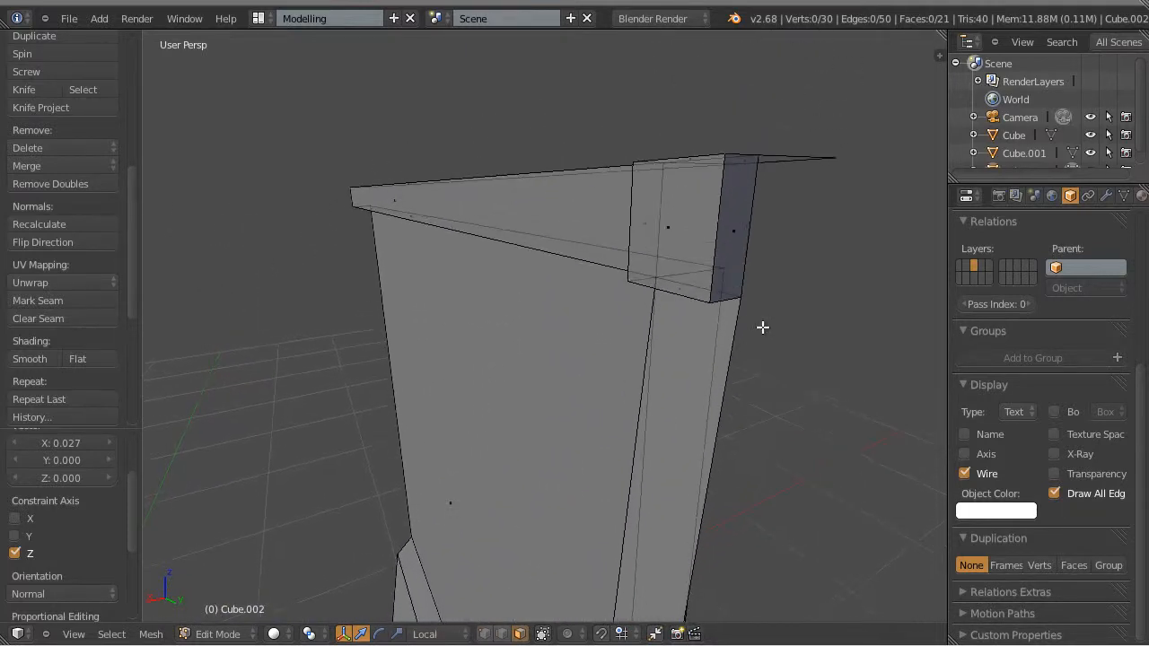
{"action": "right_click", "coordinate": [745, 220]}
{"action": "key", "text": "x"}
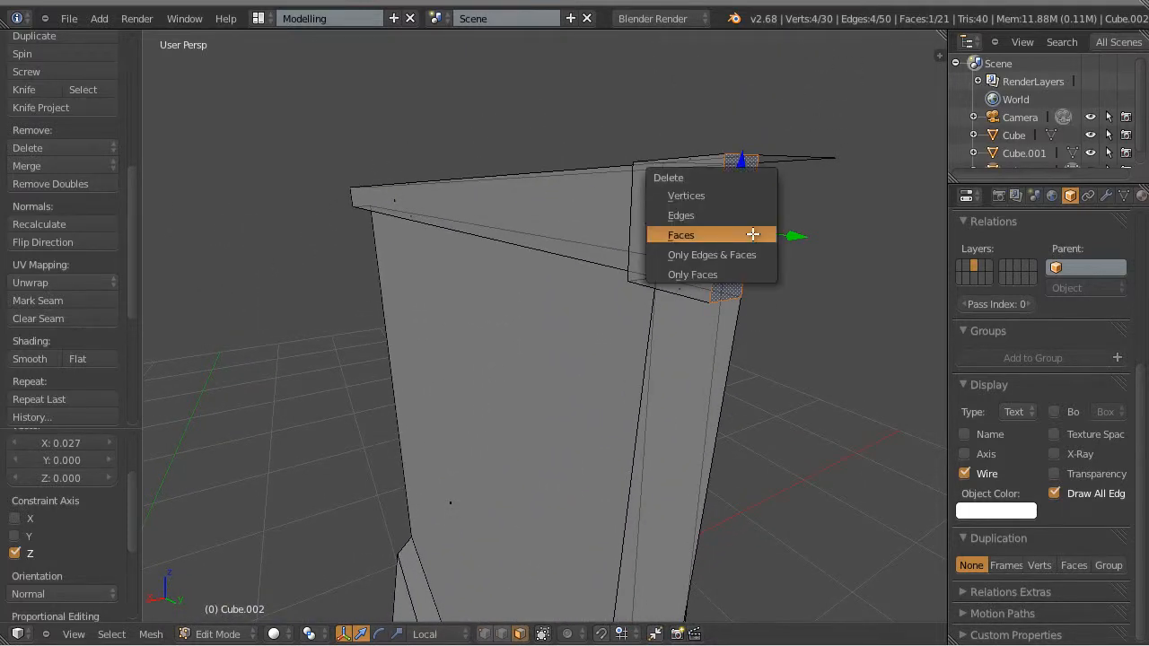
{"action": "left_click", "coordinate": [752, 234]}
{"action": "scroll", "coordinate": [678, 383], "scroll_direction": "down", "scroll_amount": 2}
{"action": "key", "text": "Tab"}
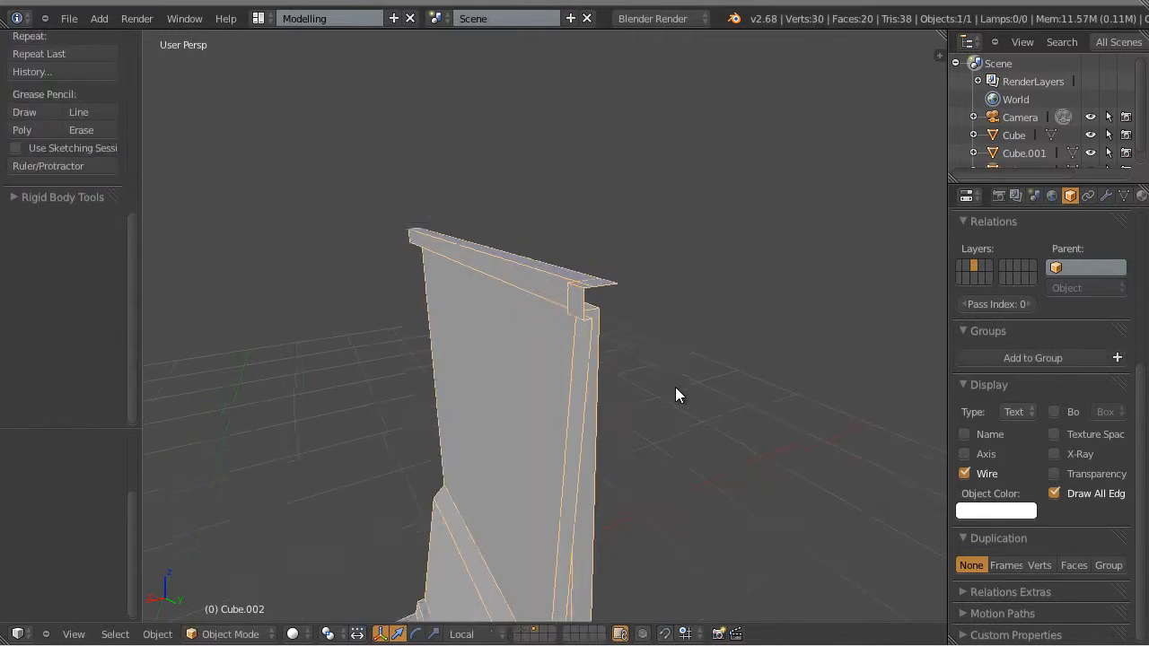
Duplicate the finished wall module in place onto the fourth layer and select the copy there
{"action": "middle_click_drag", "start_coordinate": [675, 387], "coordinate": [478, 229]}
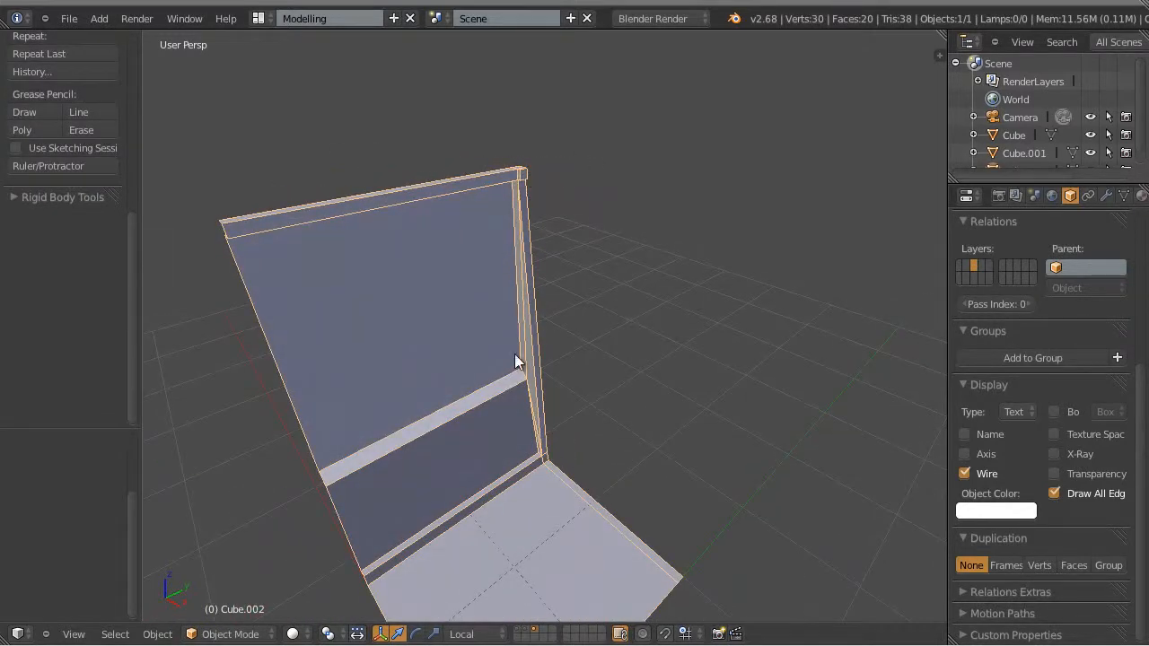
{"action": "middle_click_drag", "start_coordinate": [499, 495], "coordinate": [591, 408]}
{"action": "scroll", "coordinate": [589, 401], "scroll_direction": "down", "scroll_amount": 1}
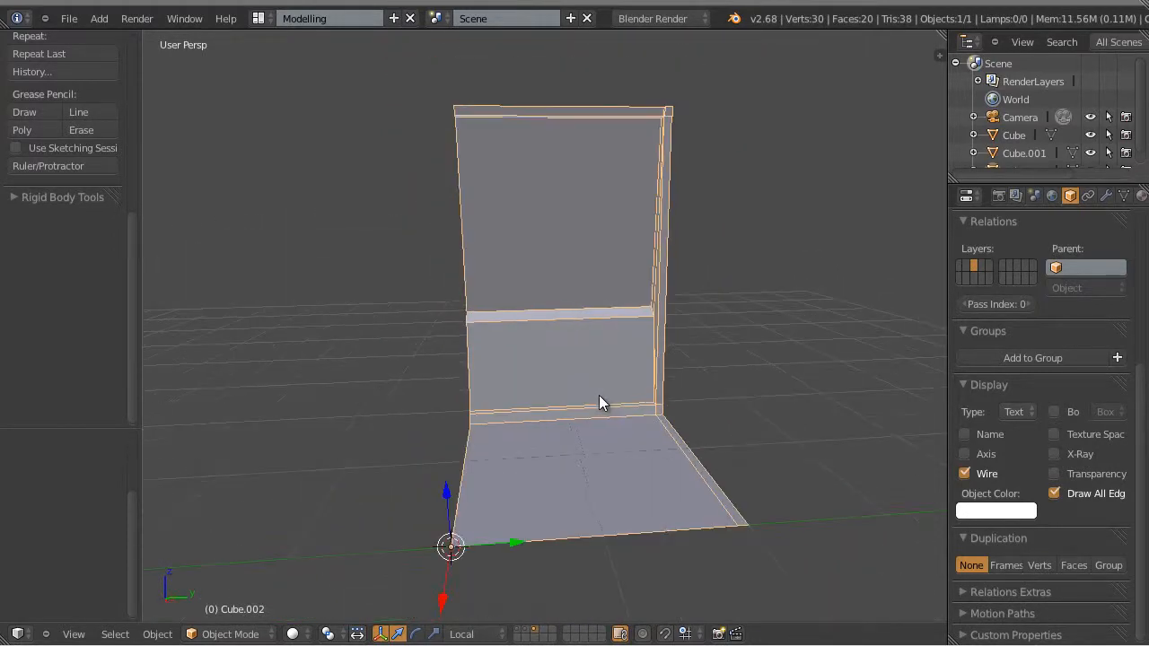
{"action": "middle_click_drag", "start_coordinate": [548, 322], "coordinate": [575, 335]}
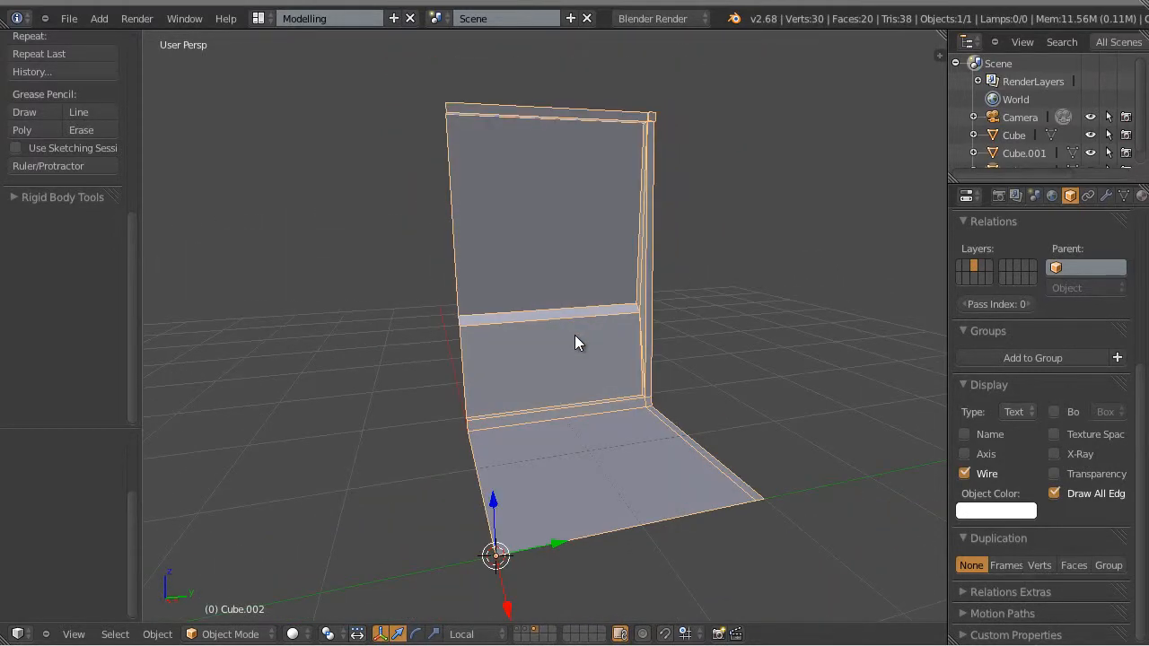
{"action": "key", "text": "shift+d"}
{"action": "key", "text": "Escape"}
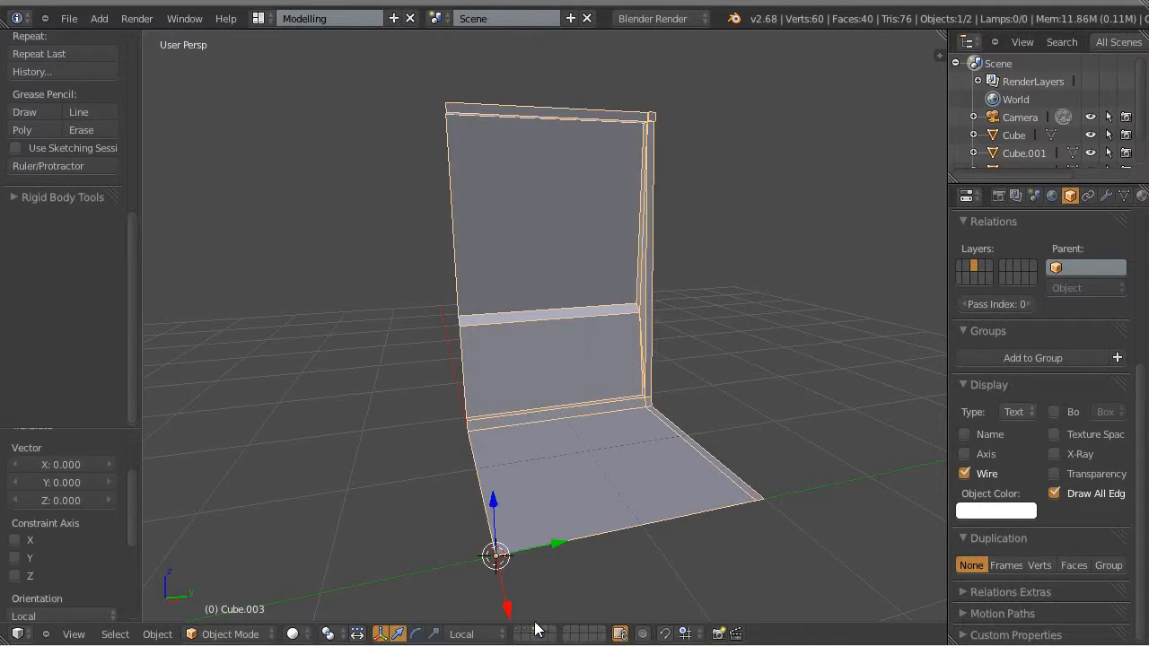
{"action": "left_click", "coordinate": [159, 634]}
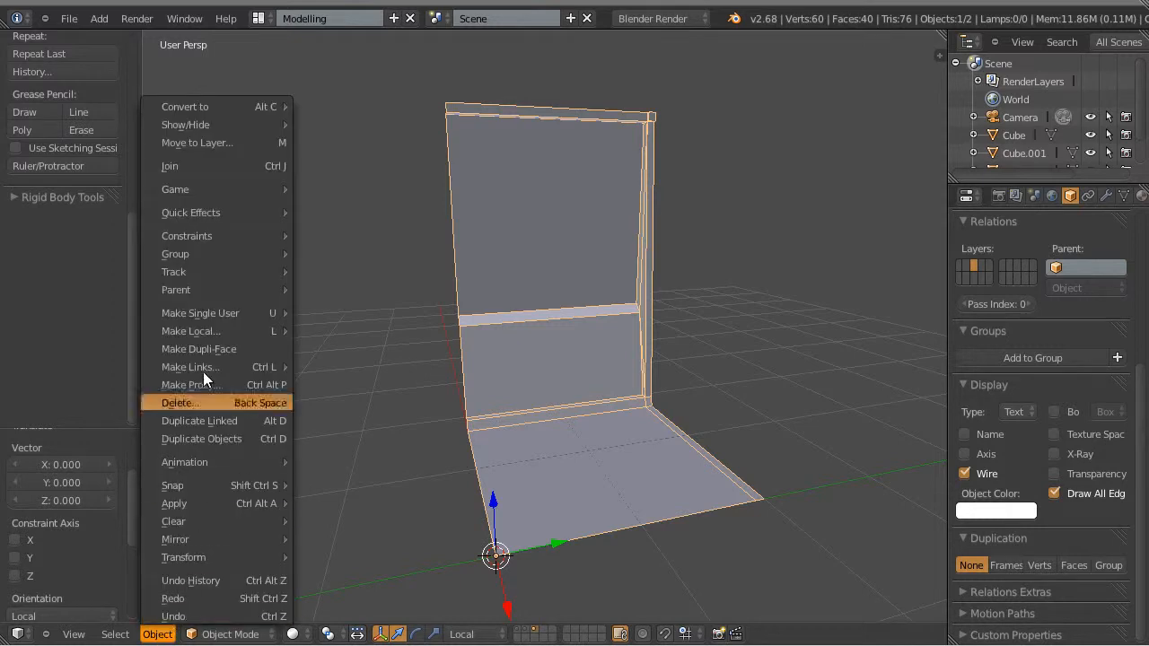
{"action": "left_click", "coordinate": [193, 143]}
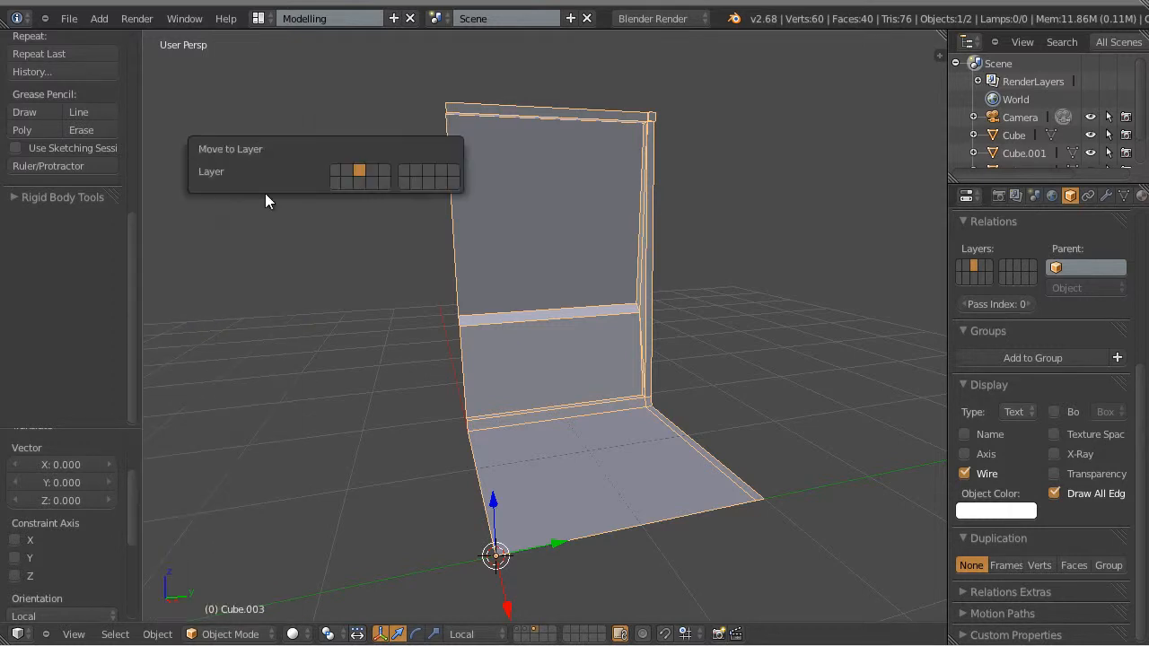
{"action": "left_click", "coordinate": [370, 174]}
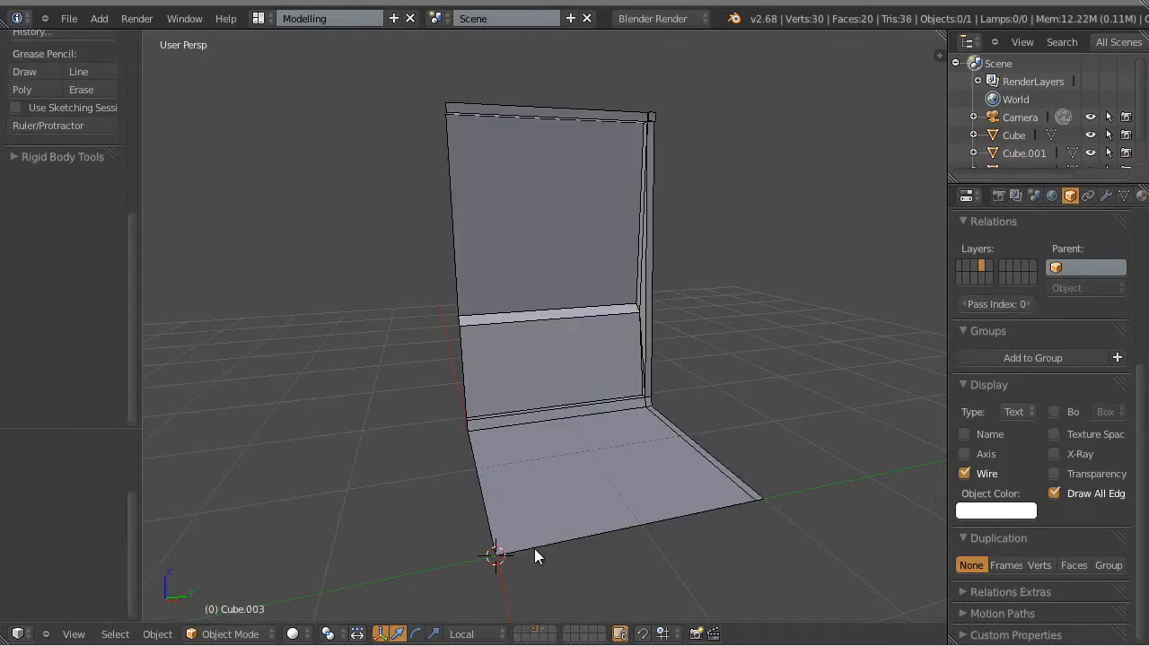
{"action": "key", "text": "a"}
{"action": "scroll", "coordinate": [772, 391], "scroll_direction": "down", "scroll_amount": 2}
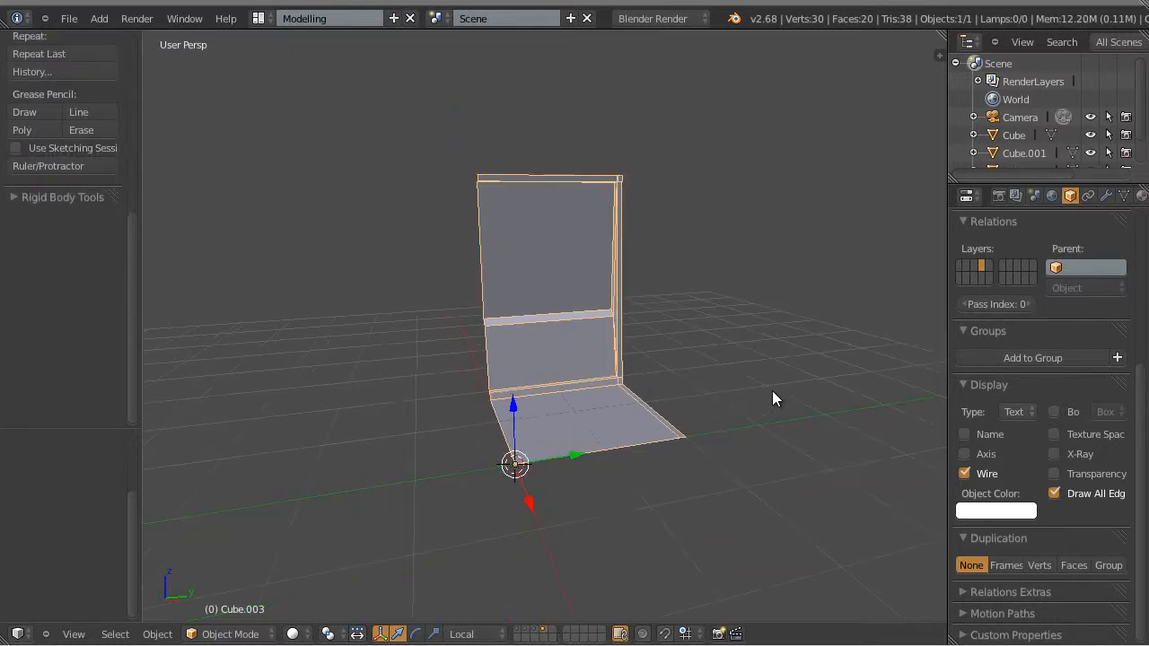
Add a Mirror modifier to the fourth-layer wall copy and mirror it on the Y axis instead of X
{"action": "middle_click_drag", "start_coordinate": [772, 390], "coordinate": [717, 406]}
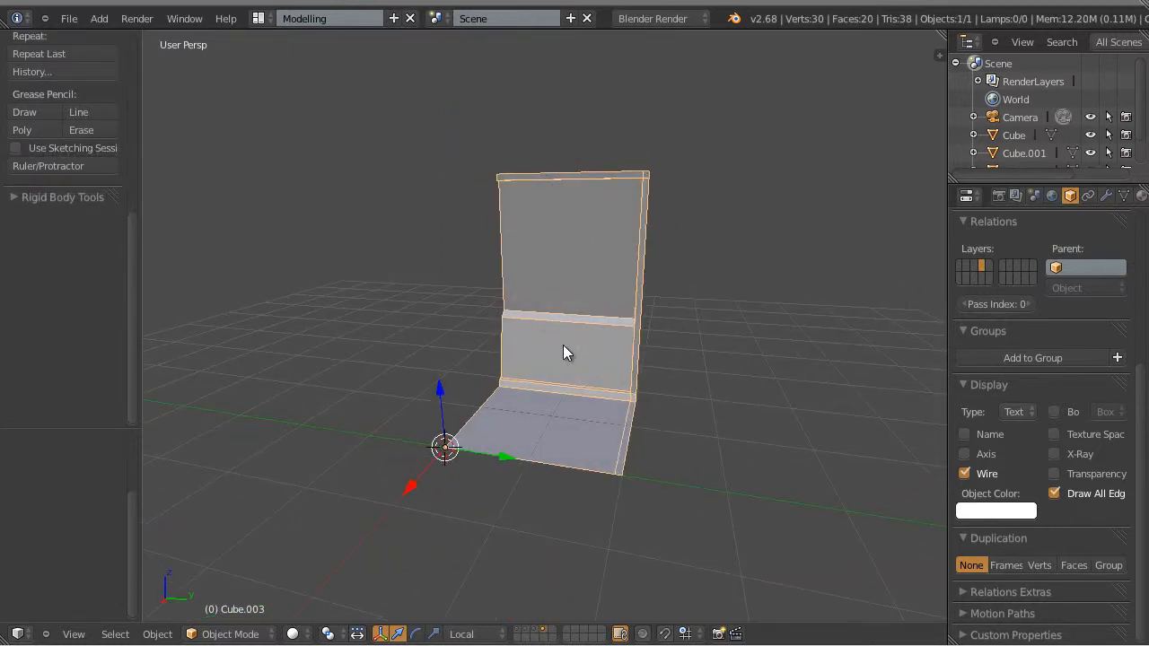
{"action": "scroll", "coordinate": [563, 368], "scroll_direction": "up", "scroll_amount": 1}
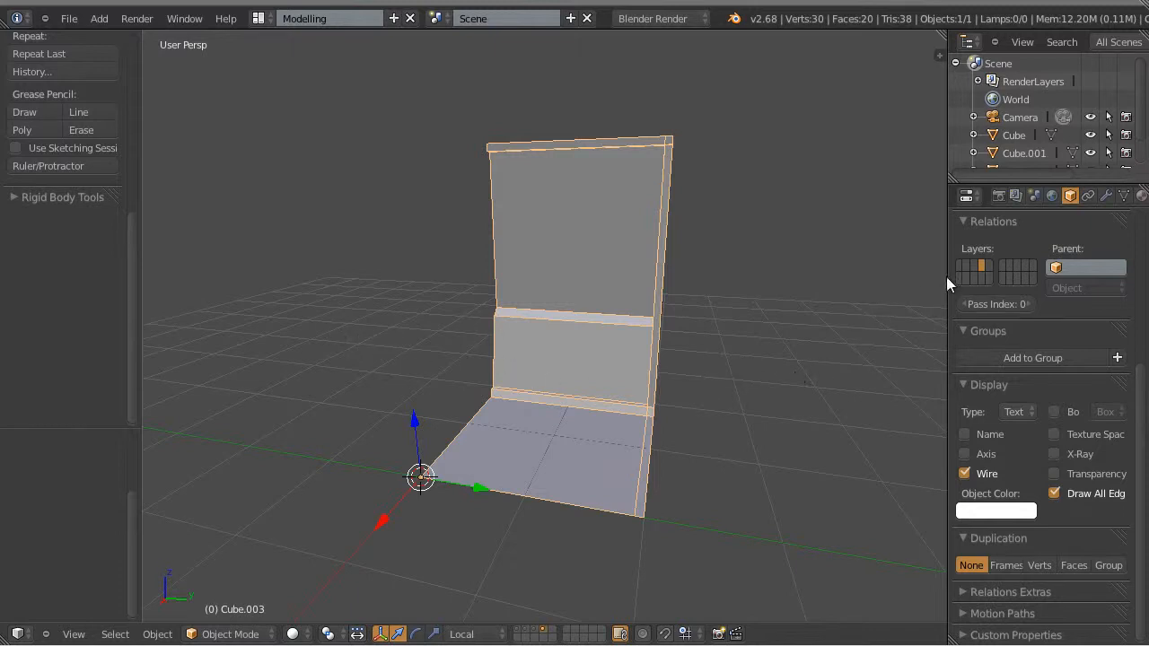
{"action": "left_click", "coordinate": [1107, 200]}
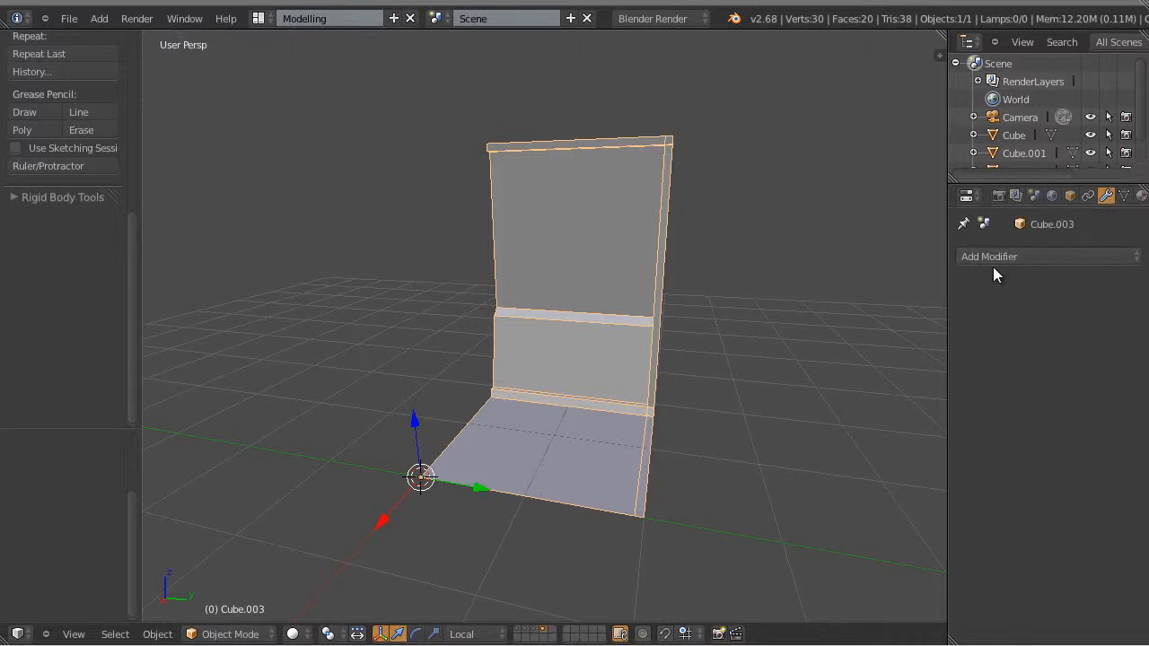
{"action": "left_click", "coordinate": [1024, 257]}
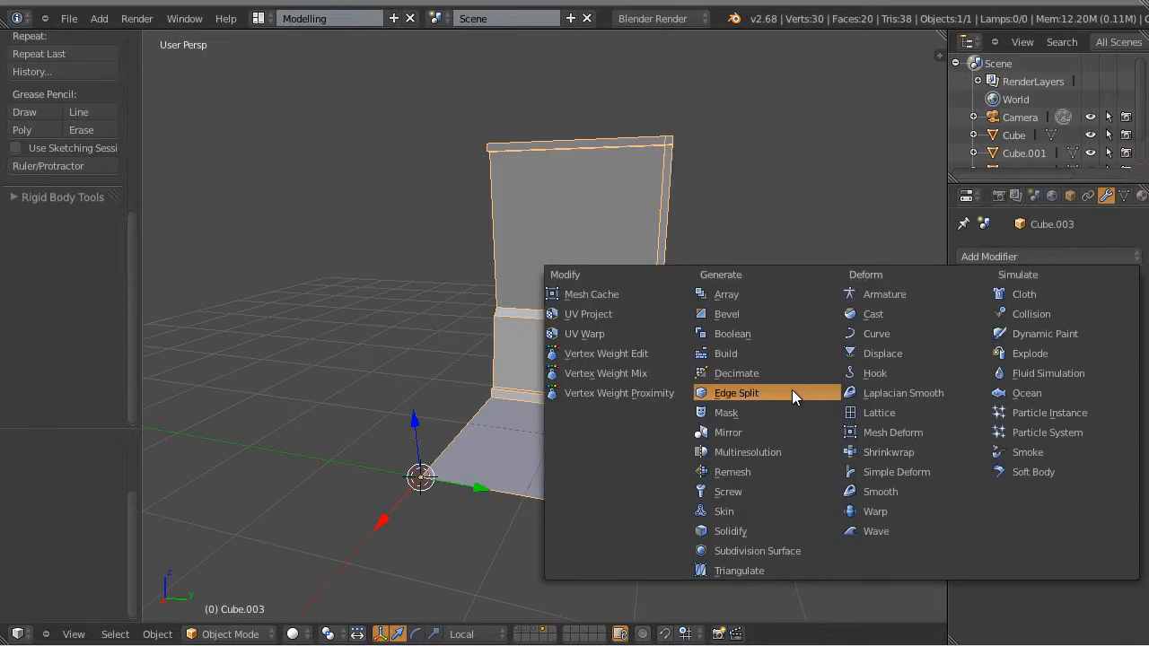
{"action": "left_click", "coordinate": [750, 433]}
{"action": "middle_click_drag", "start_coordinate": [750, 433], "coordinate": [442, 377]}
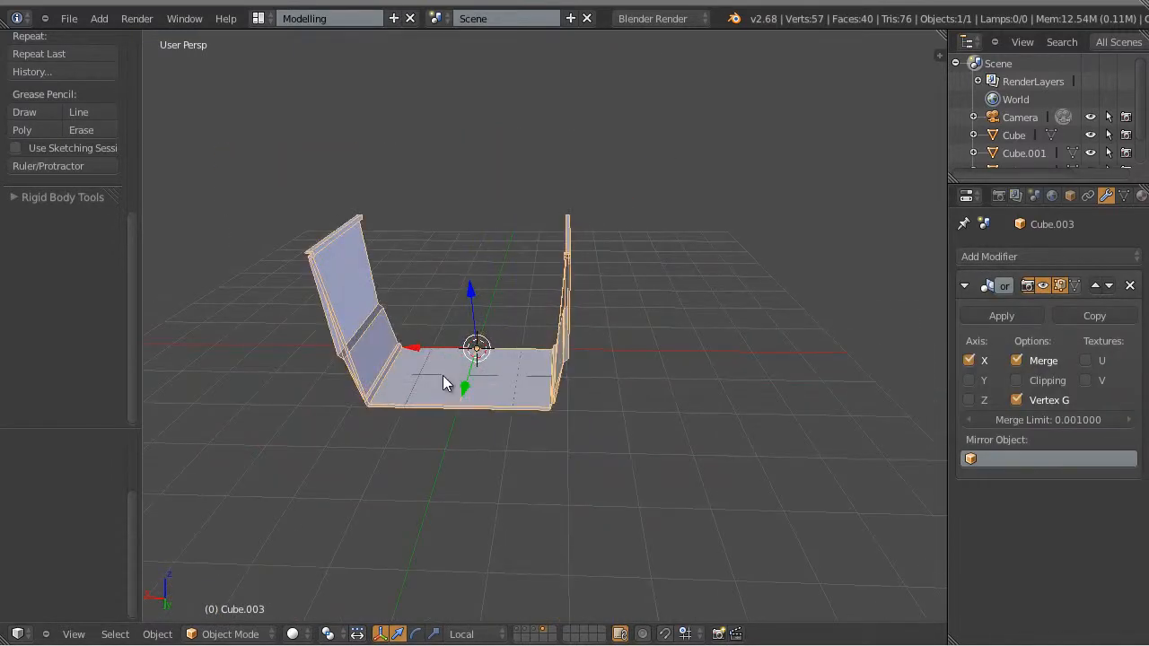
{"action": "left_click", "coordinate": [969, 361]}
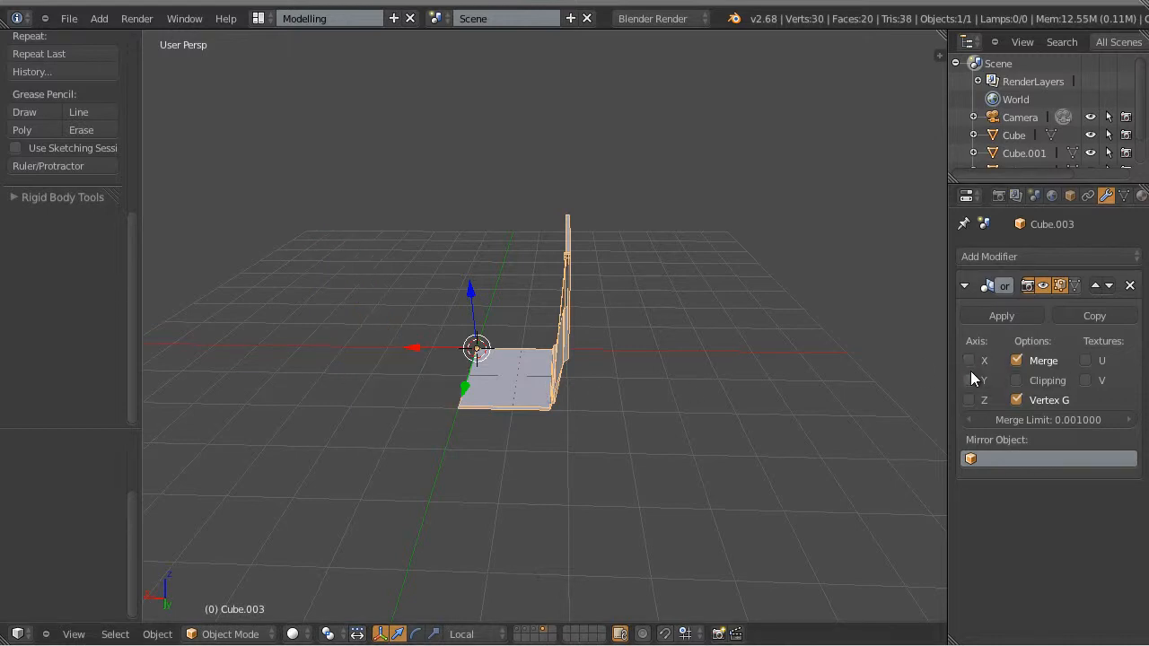
{"action": "left_click", "coordinate": [969, 380]}
{"action": "key", "text": "g"}
{"action": "right_click", "coordinate": [598, 390]}
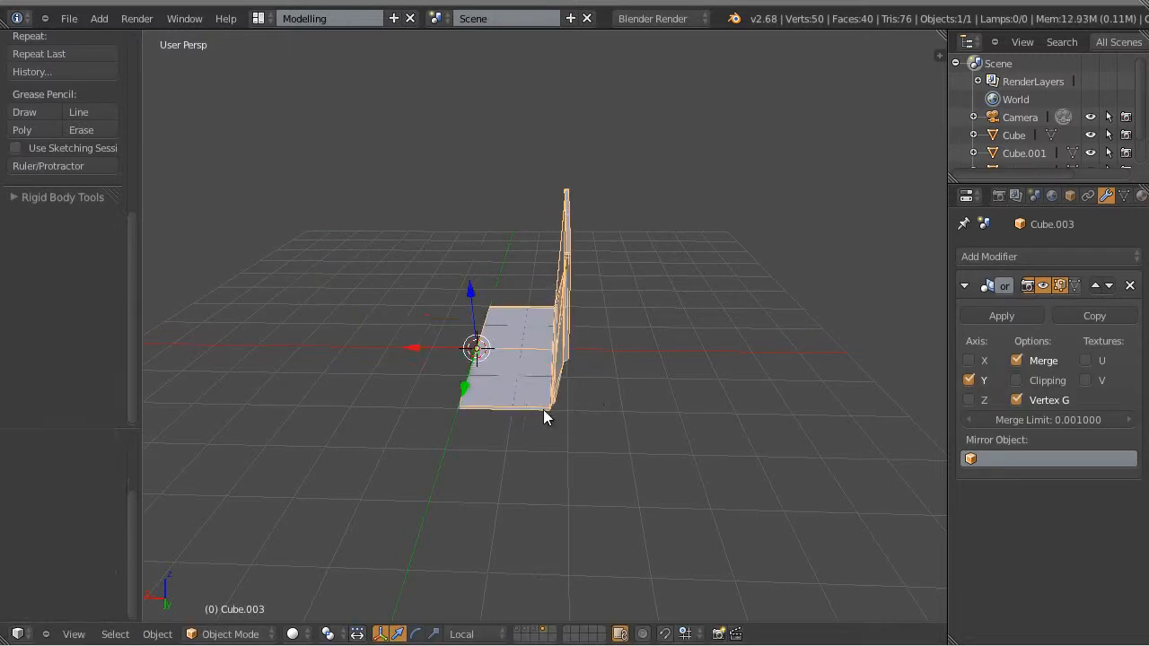
Apply the Mirror modifier to the fourth-layer wall and reselect the mirrored object
{"action": "middle_click_drag", "start_coordinate": [414, 458], "coordinate": [615, 383]}
{"action": "scroll", "coordinate": [601, 434], "scroll_direction": "up", "scroll_amount": 3}
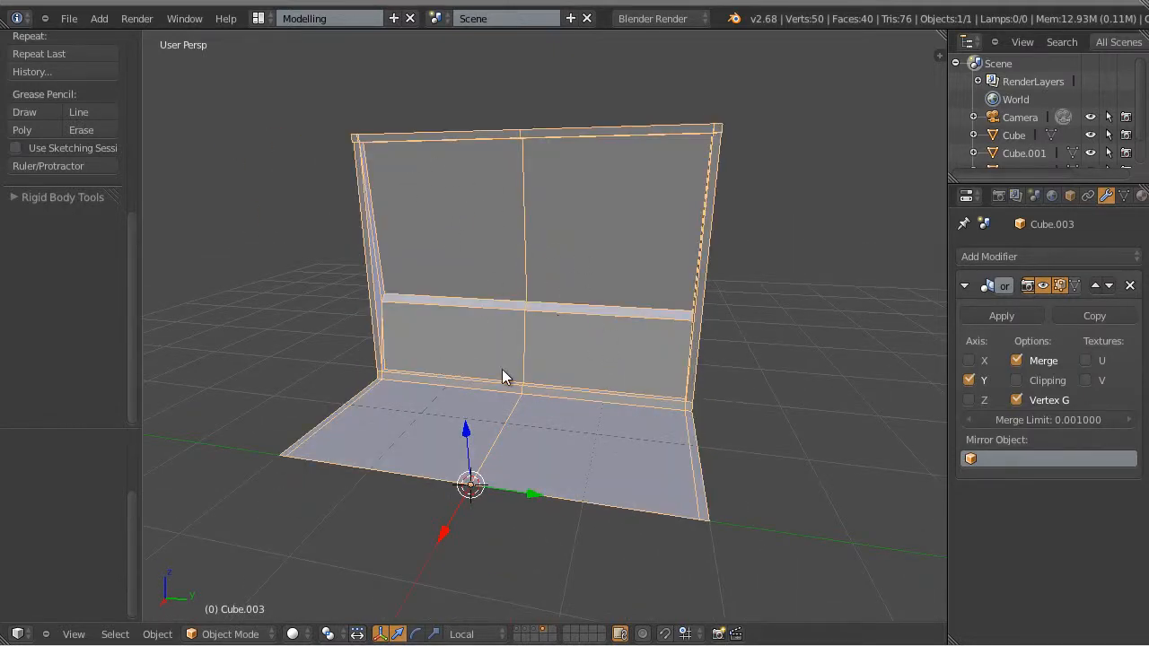
{"action": "left_click", "coordinate": [995, 317]}
{"action": "key", "text": "a"}
{"action": "scroll", "coordinate": [747, 432], "scroll_direction": "down", "scroll_amount": 2}
{"action": "right_click", "coordinate": [596, 315]}
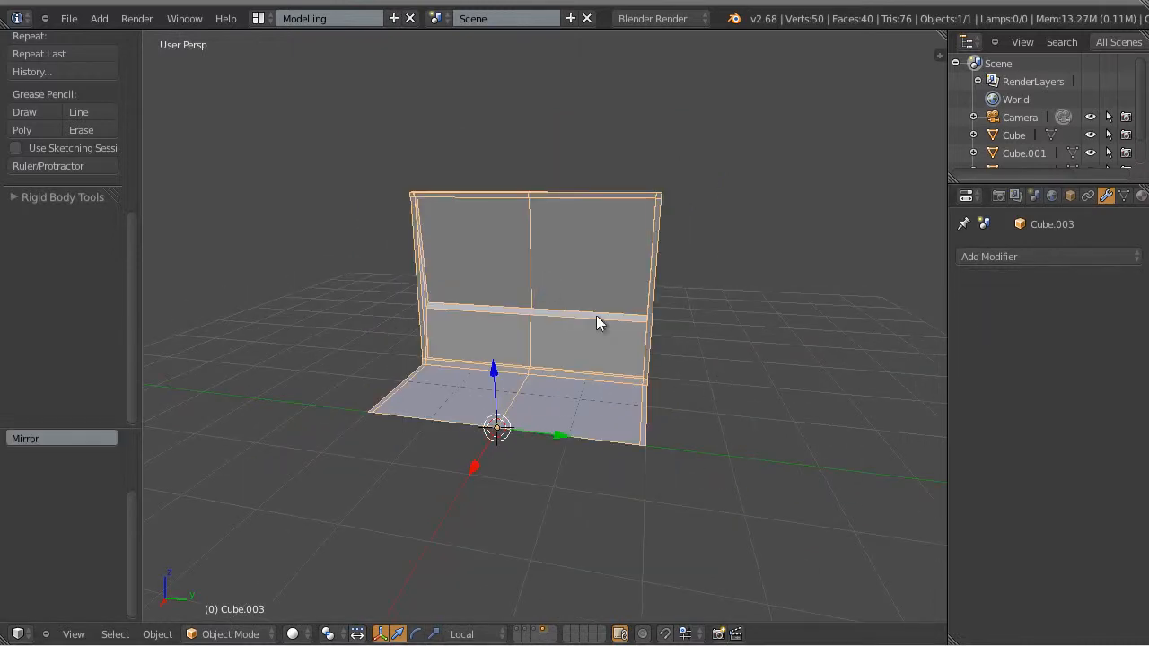
Deselect the mirrored wall, check it from both sides, and turn on snapping for transforms
{"action": "middle_click_drag", "start_coordinate": [596, 315], "coordinate": [604, 252]}
{"action": "key", "text": "a"}
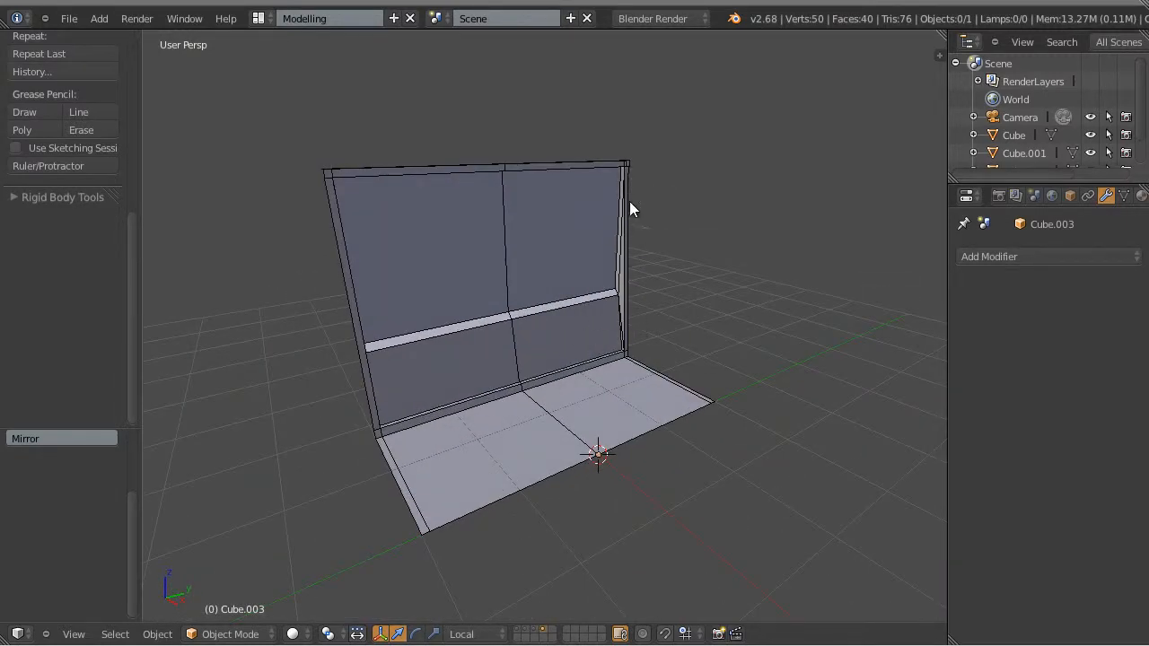
{"action": "middle_click_drag", "start_coordinate": [541, 352], "coordinate": [399, 204]}
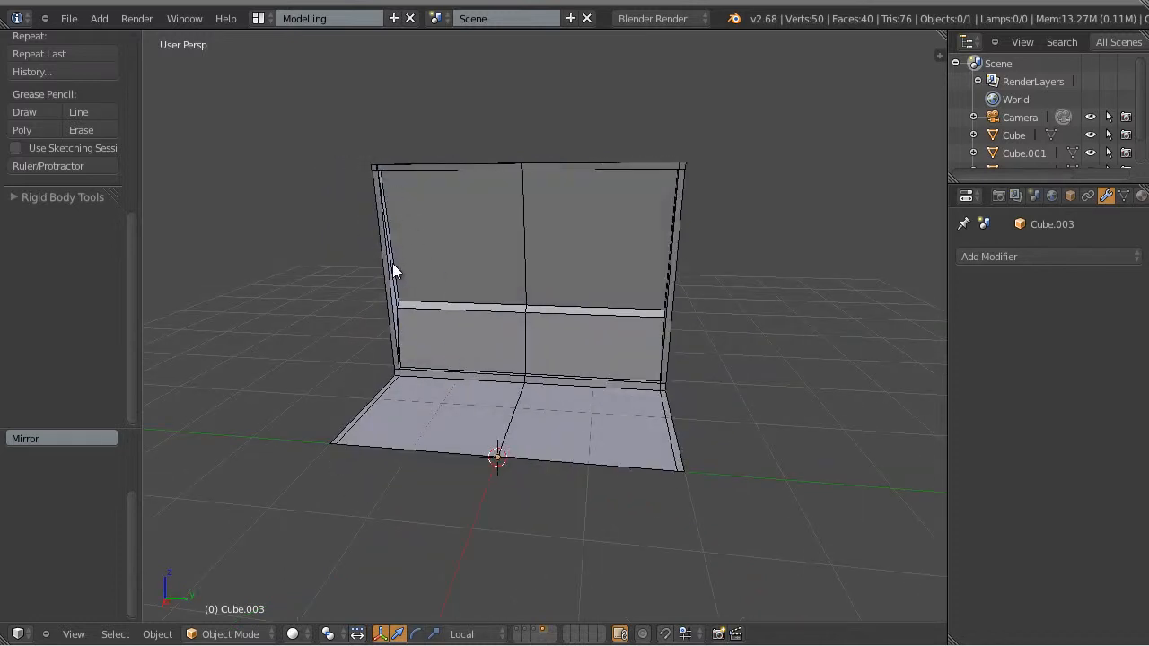
{"action": "left_click", "coordinate": [666, 633]}
Duplicate the mirrored wall module and move the copy along its local Y axis until it sits flush beside the original
{"action": "right_click", "coordinate": [513, 250]}
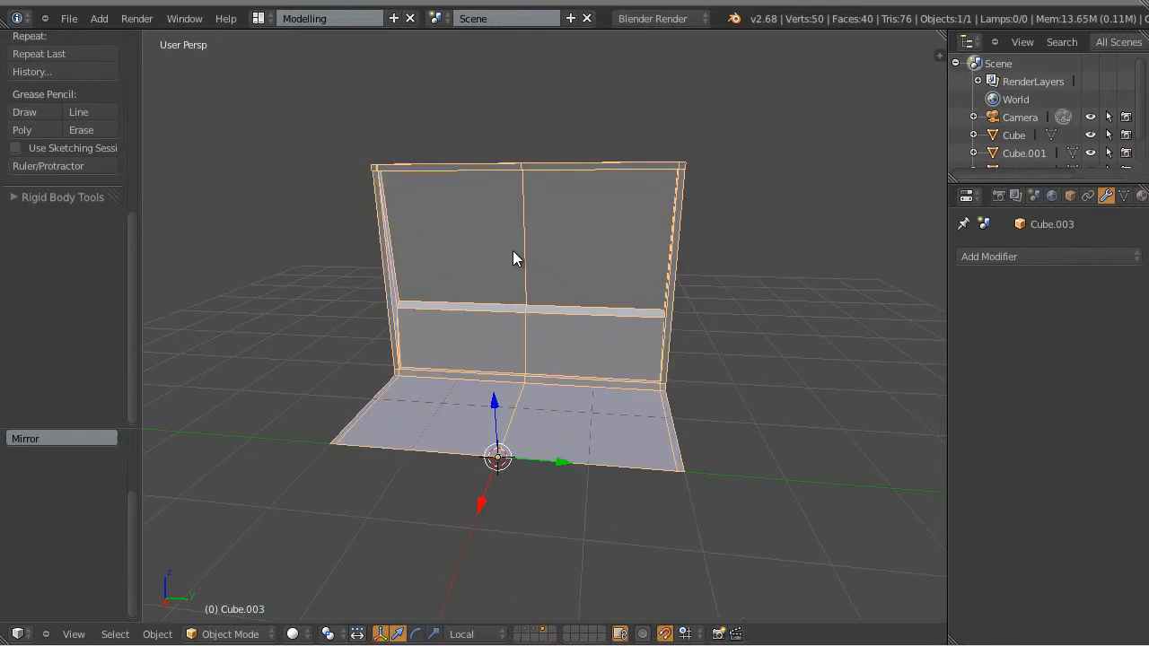
{"action": "key", "text": "shift+d"}
{"action": "right_click", "coordinate": [512, 250]}
{"action": "left_click_drag", "start_coordinate": [555, 463], "coordinate": [906, 476]}
{"action": "middle_click_drag", "start_coordinate": [688, 375], "coordinate": [523, 352], "text": "shift"}
{"action": "scroll", "coordinate": [575, 448], "scroll_direction": "up", "scroll_amount": 1}
{"action": "key", "text": "a"}
{"action": "middle_click_drag", "start_coordinate": [530, 404], "coordinate": [615, 396]}
{"action": "scroll", "coordinate": [615, 397], "scroll_direction": "down", "scroll_amount": 4}
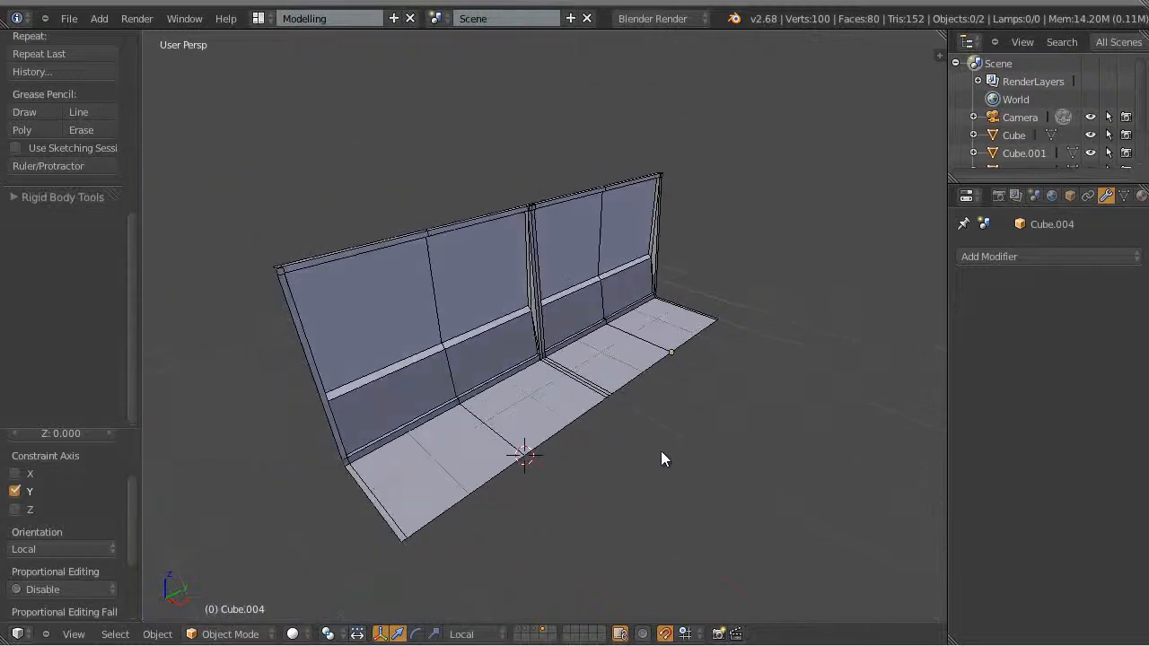
Delete the duplicated wall module beside the original, keeping only the mirrored wall
{"action": "middle_click_drag", "start_coordinate": [661, 456], "coordinate": [530, 378]}
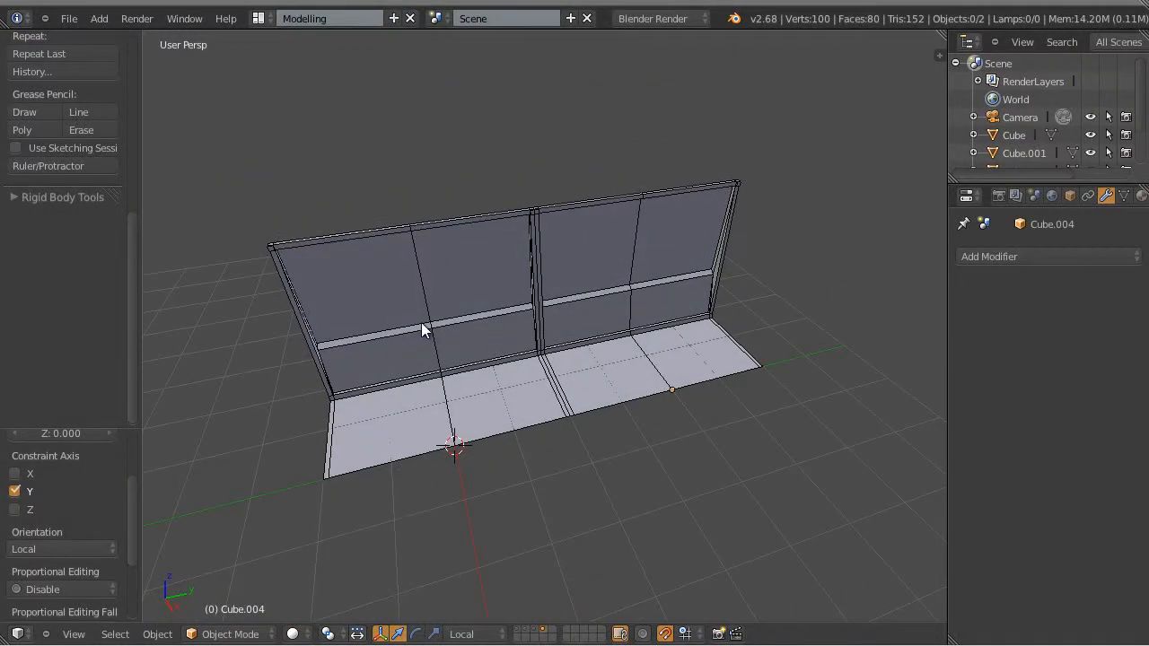
{"action": "right_click", "coordinate": [642, 304]}
{"action": "key", "text": "x"}
{"action": "left_click", "coordinate": [600, 304]}
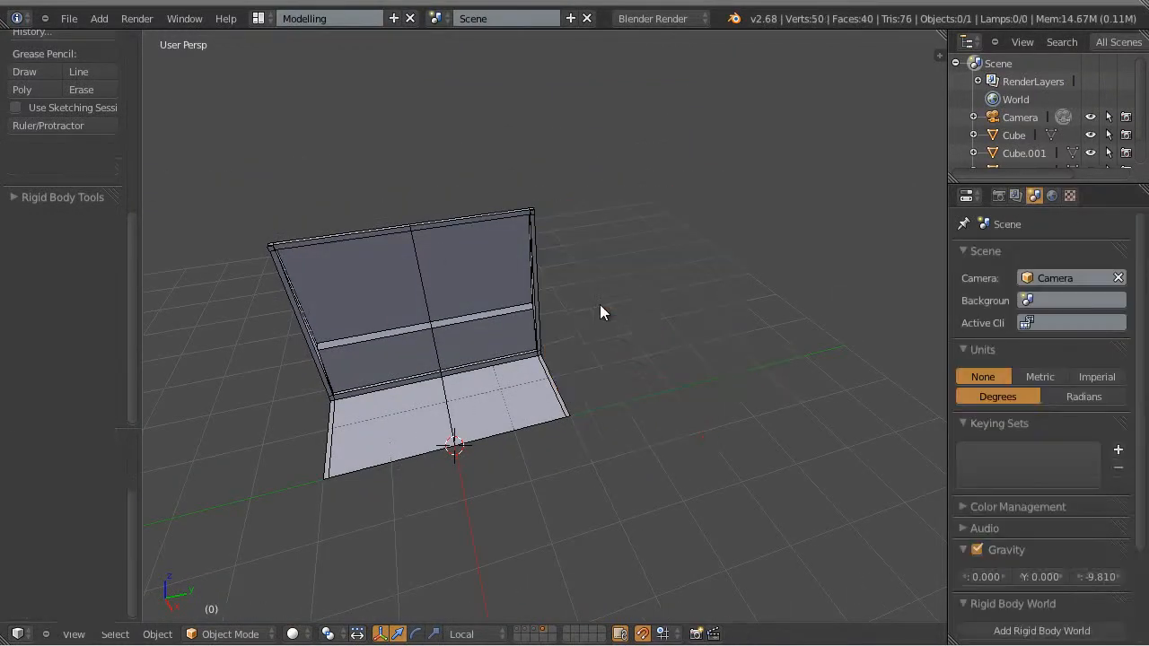
{"action": "middle_click_drag", "start_coordinate": [600, 304], "coordinate": [678, 412]}
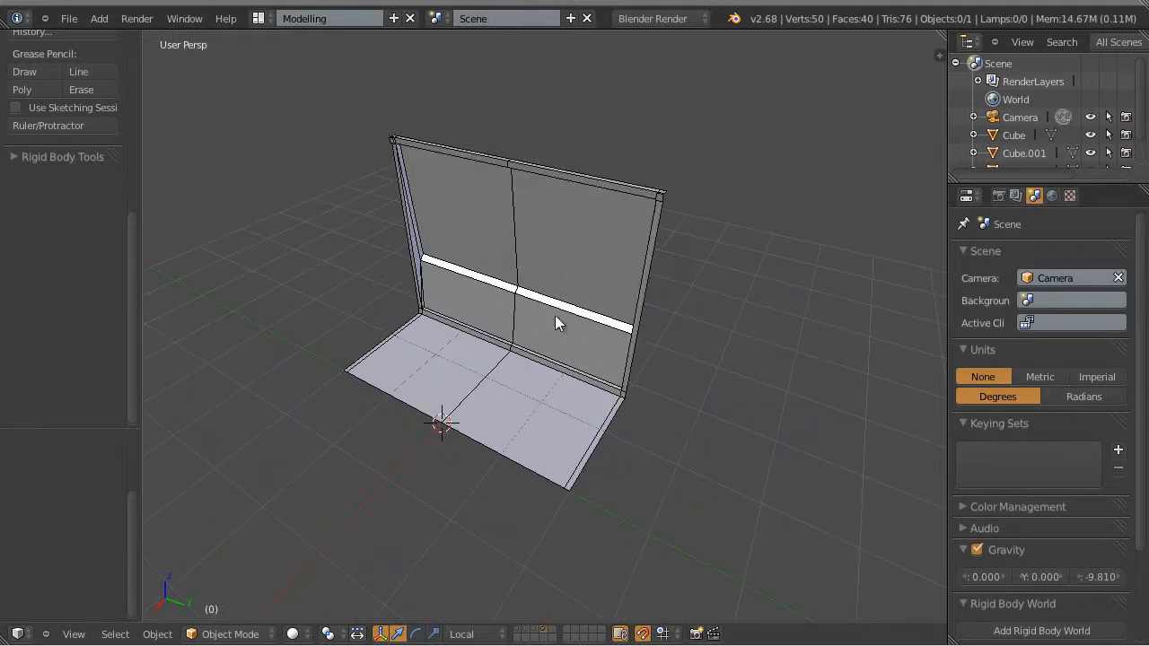